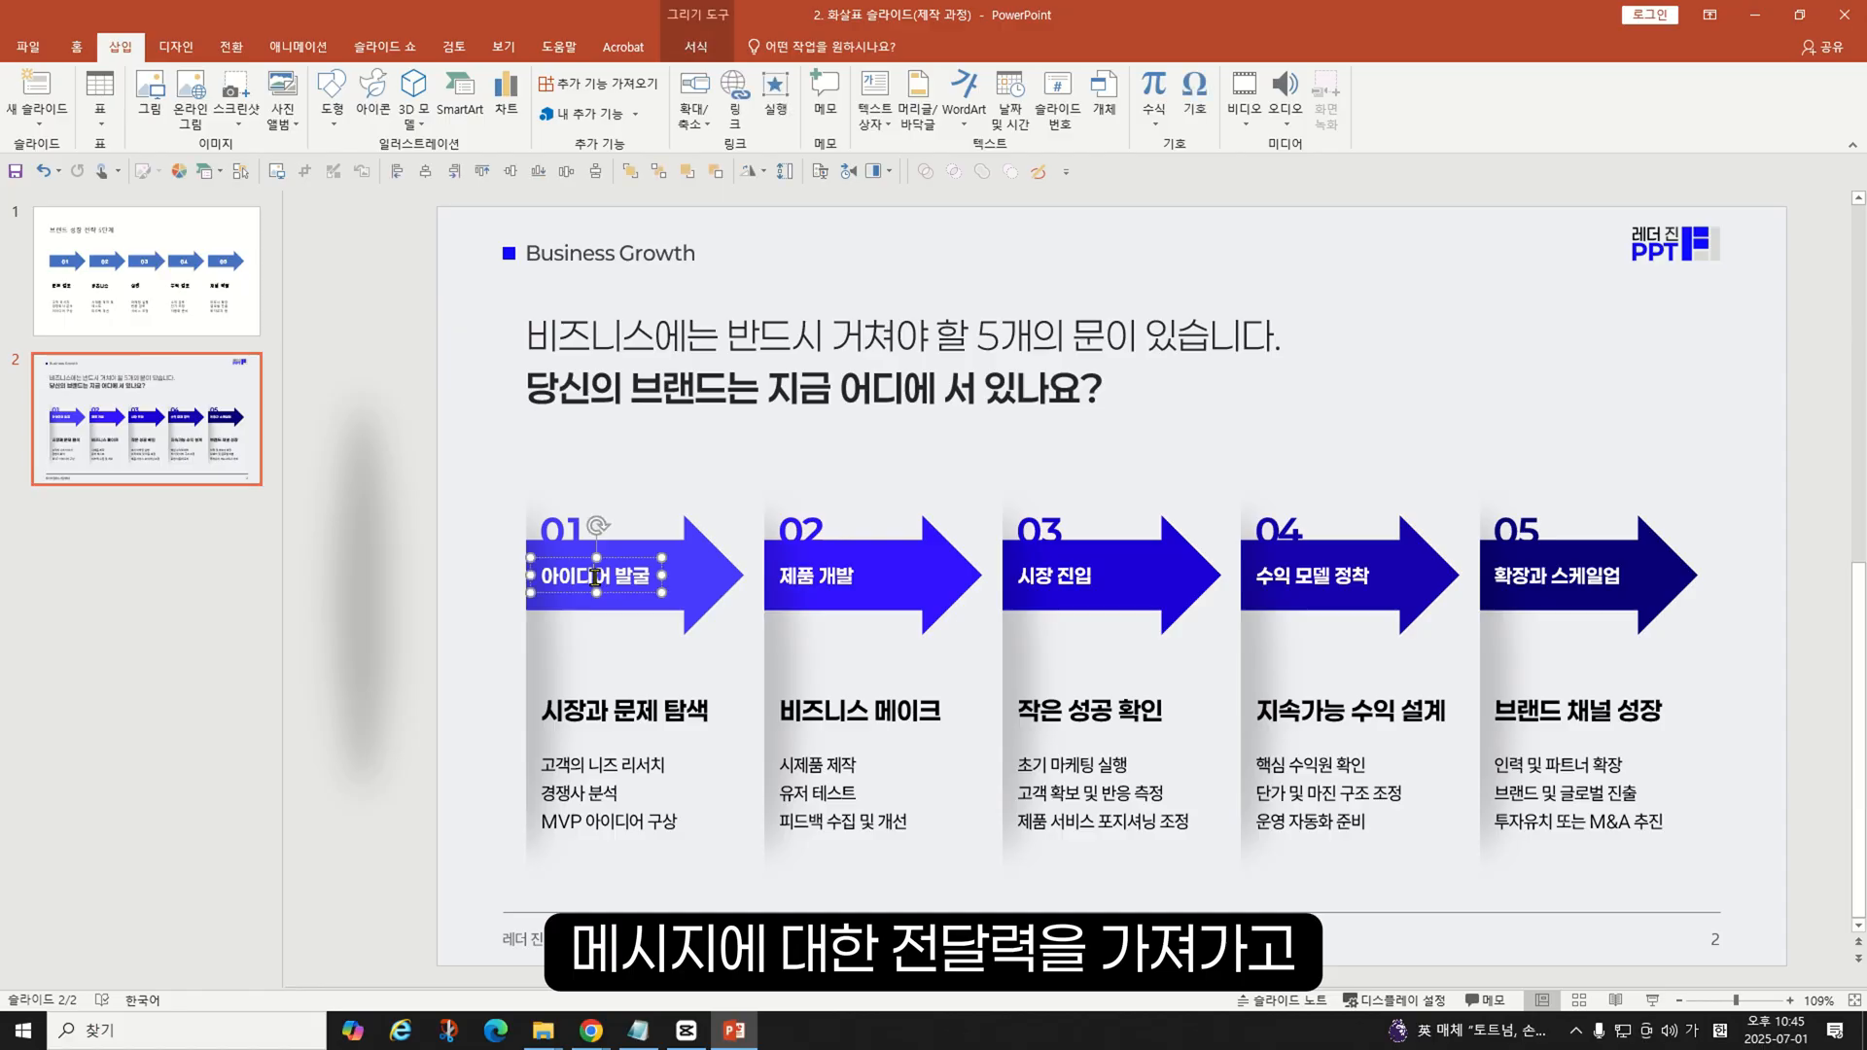
# - Examine the arrow labels, the headings below them and the description text on slide 2
pyautogui.click(815, 581)
pyautogui.click(1070, 578)
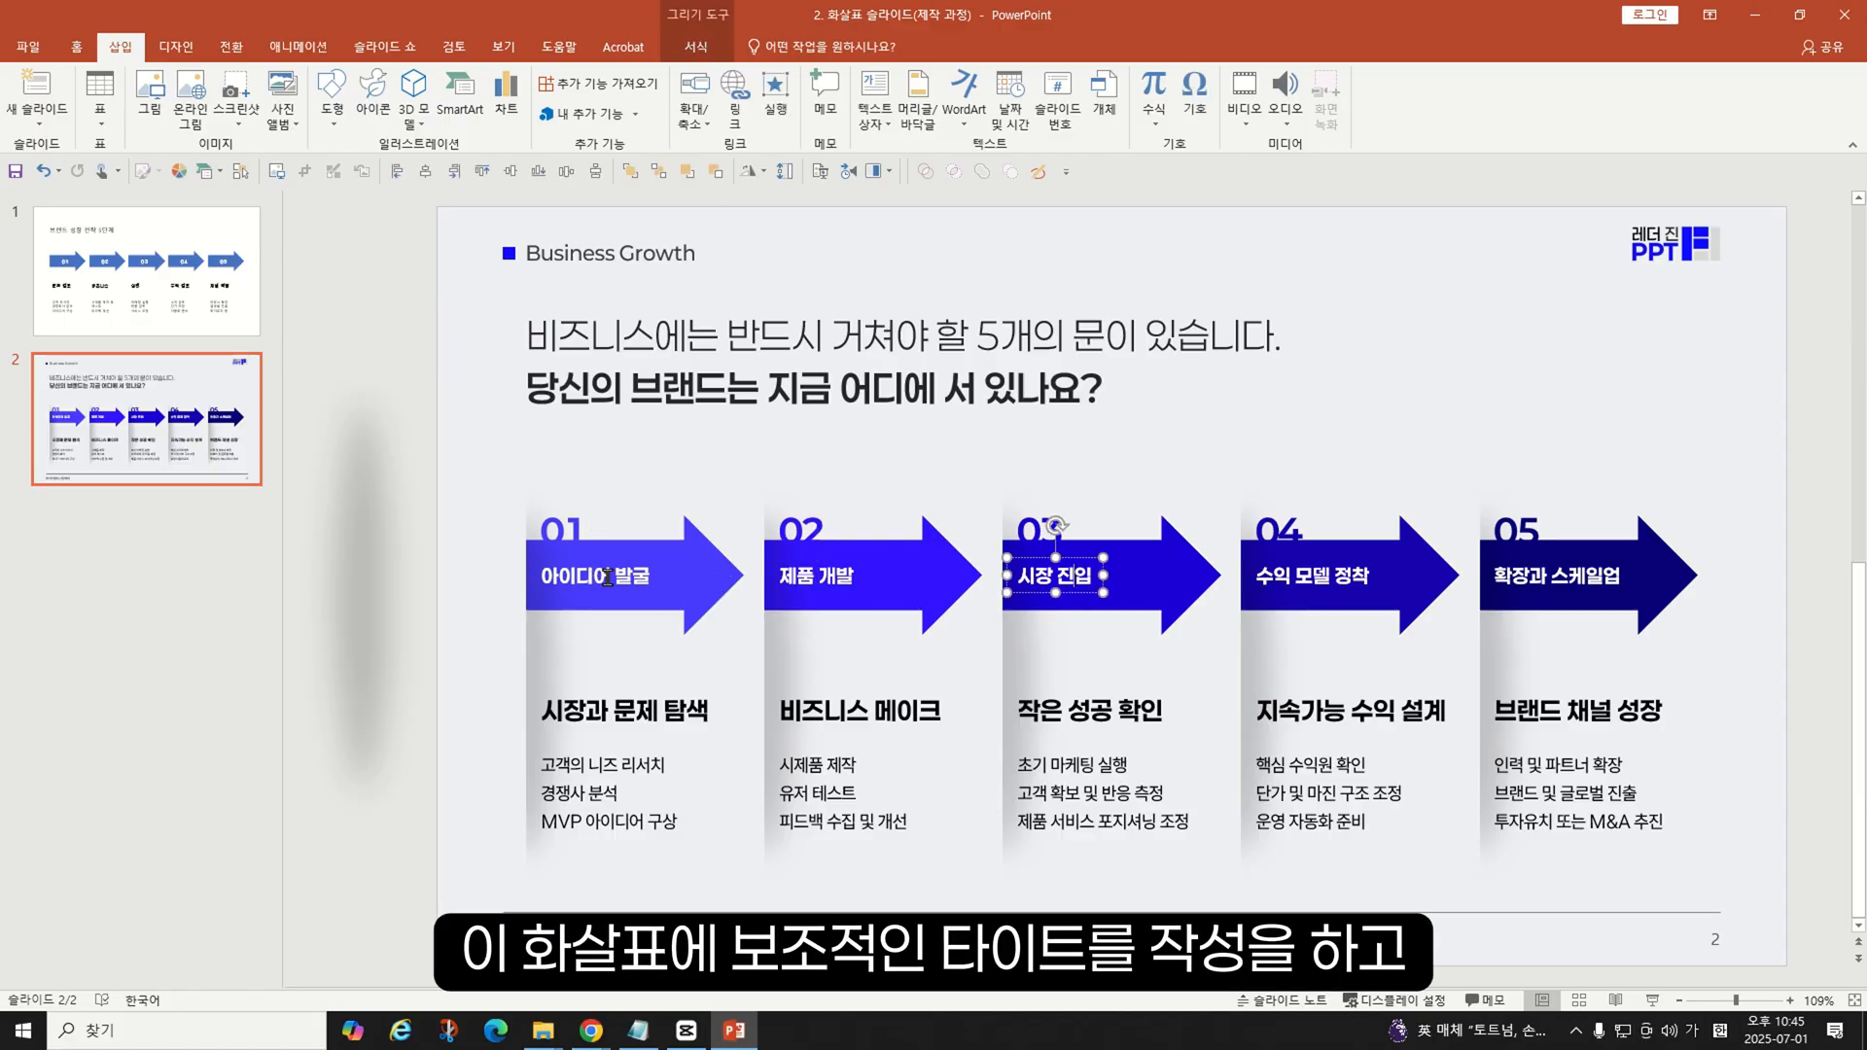
pyautogui.click(619, 711)
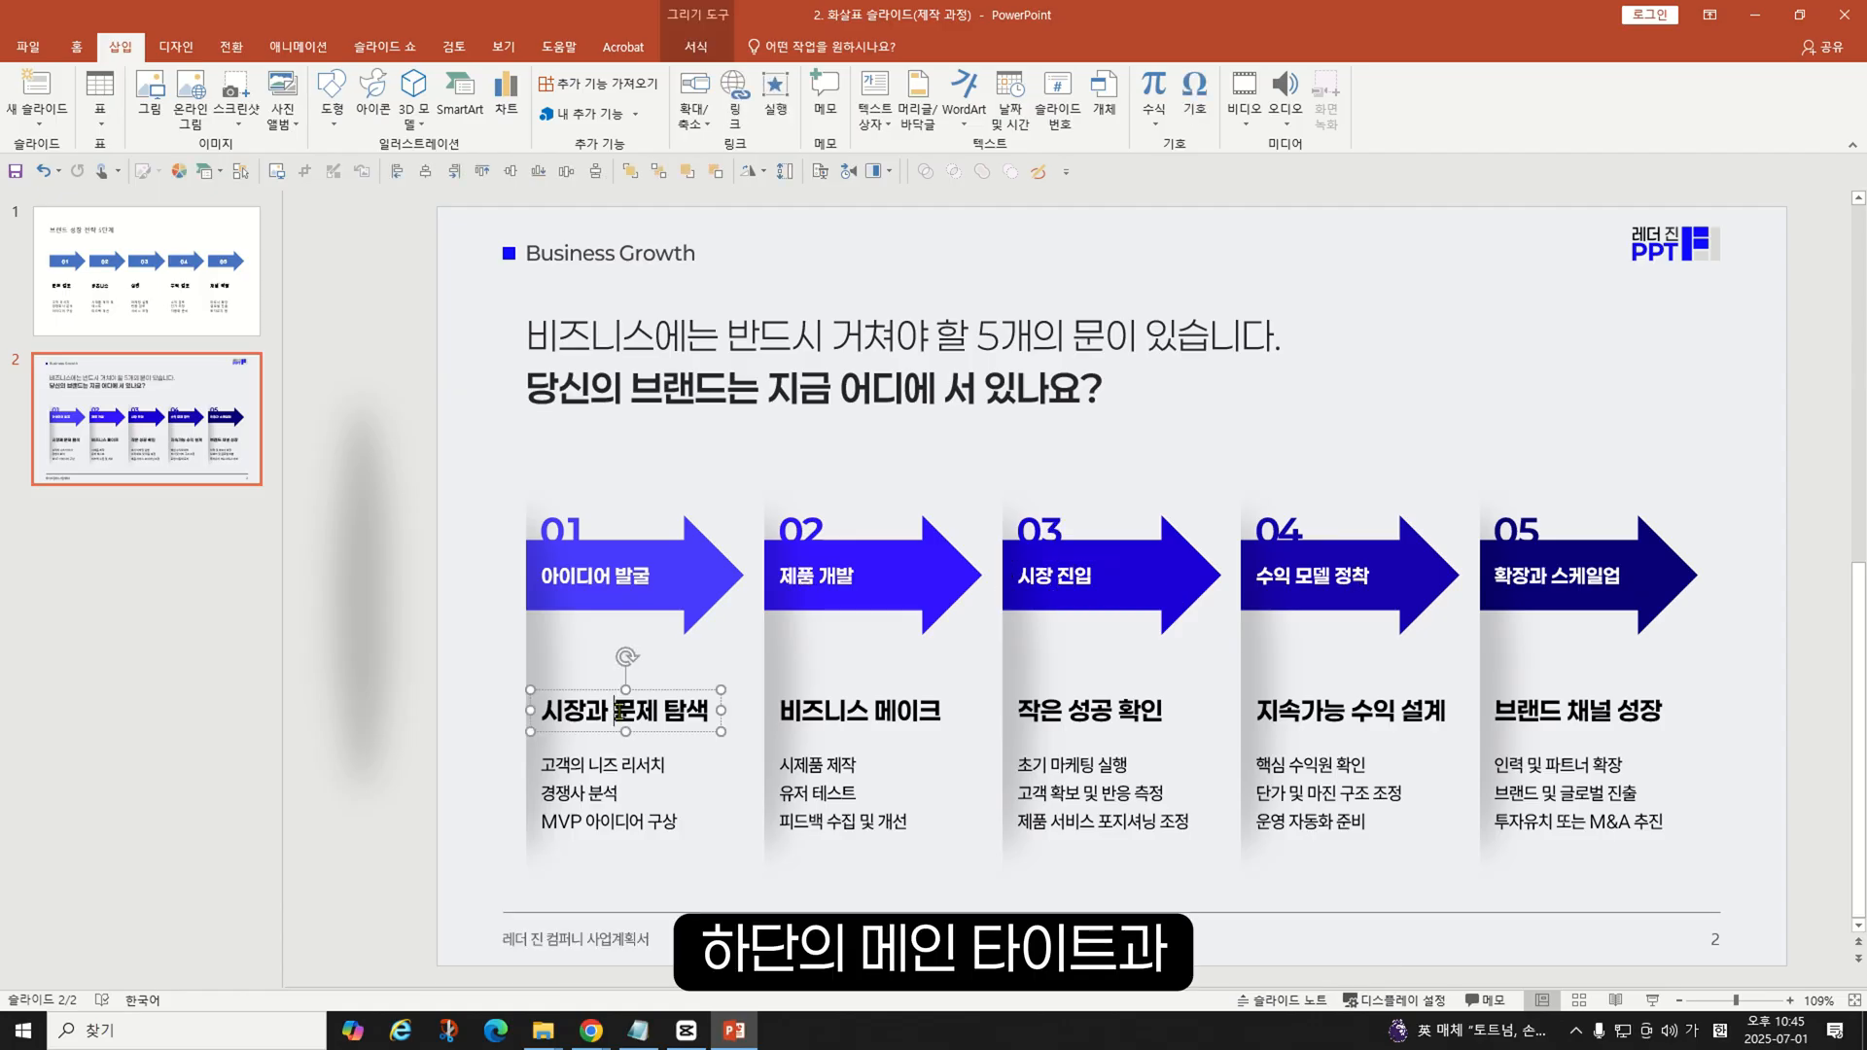
pyautogui.click(614, 782)
pyautogui.scroll(4, 696, 834)
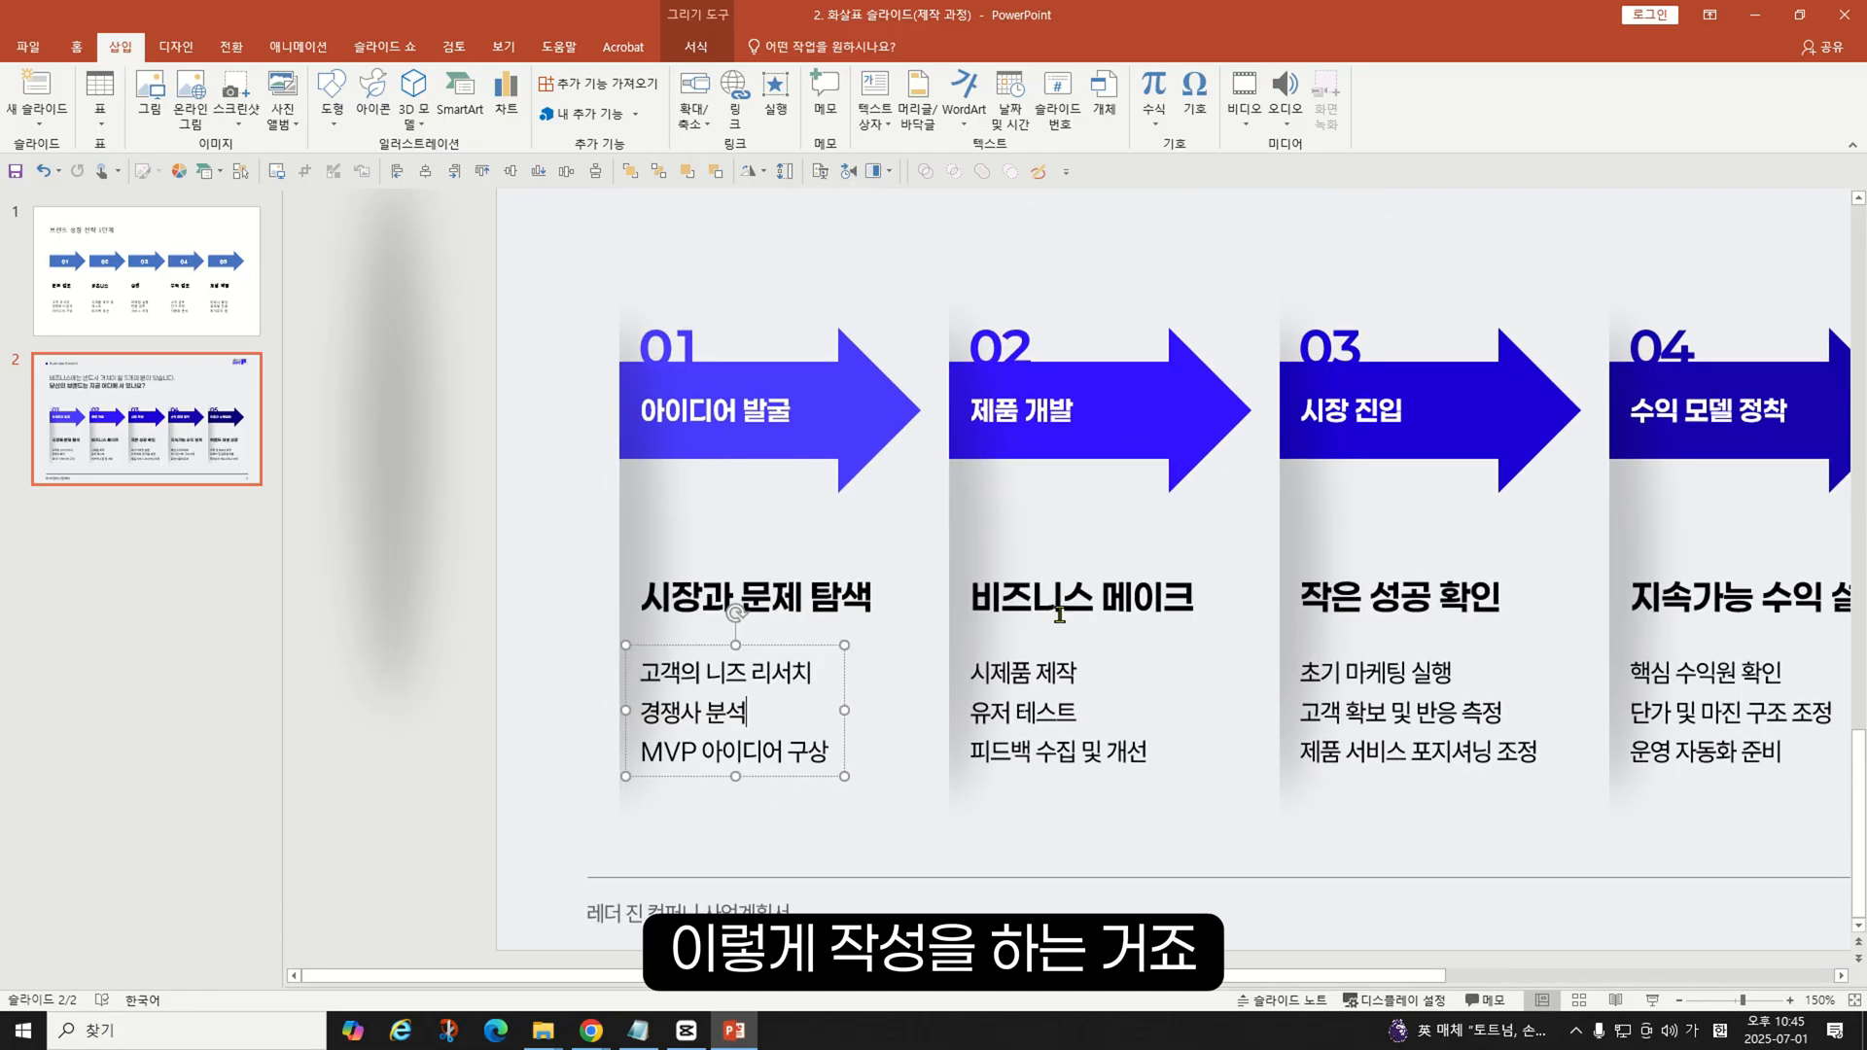
pyautogui.click(1062, 598)
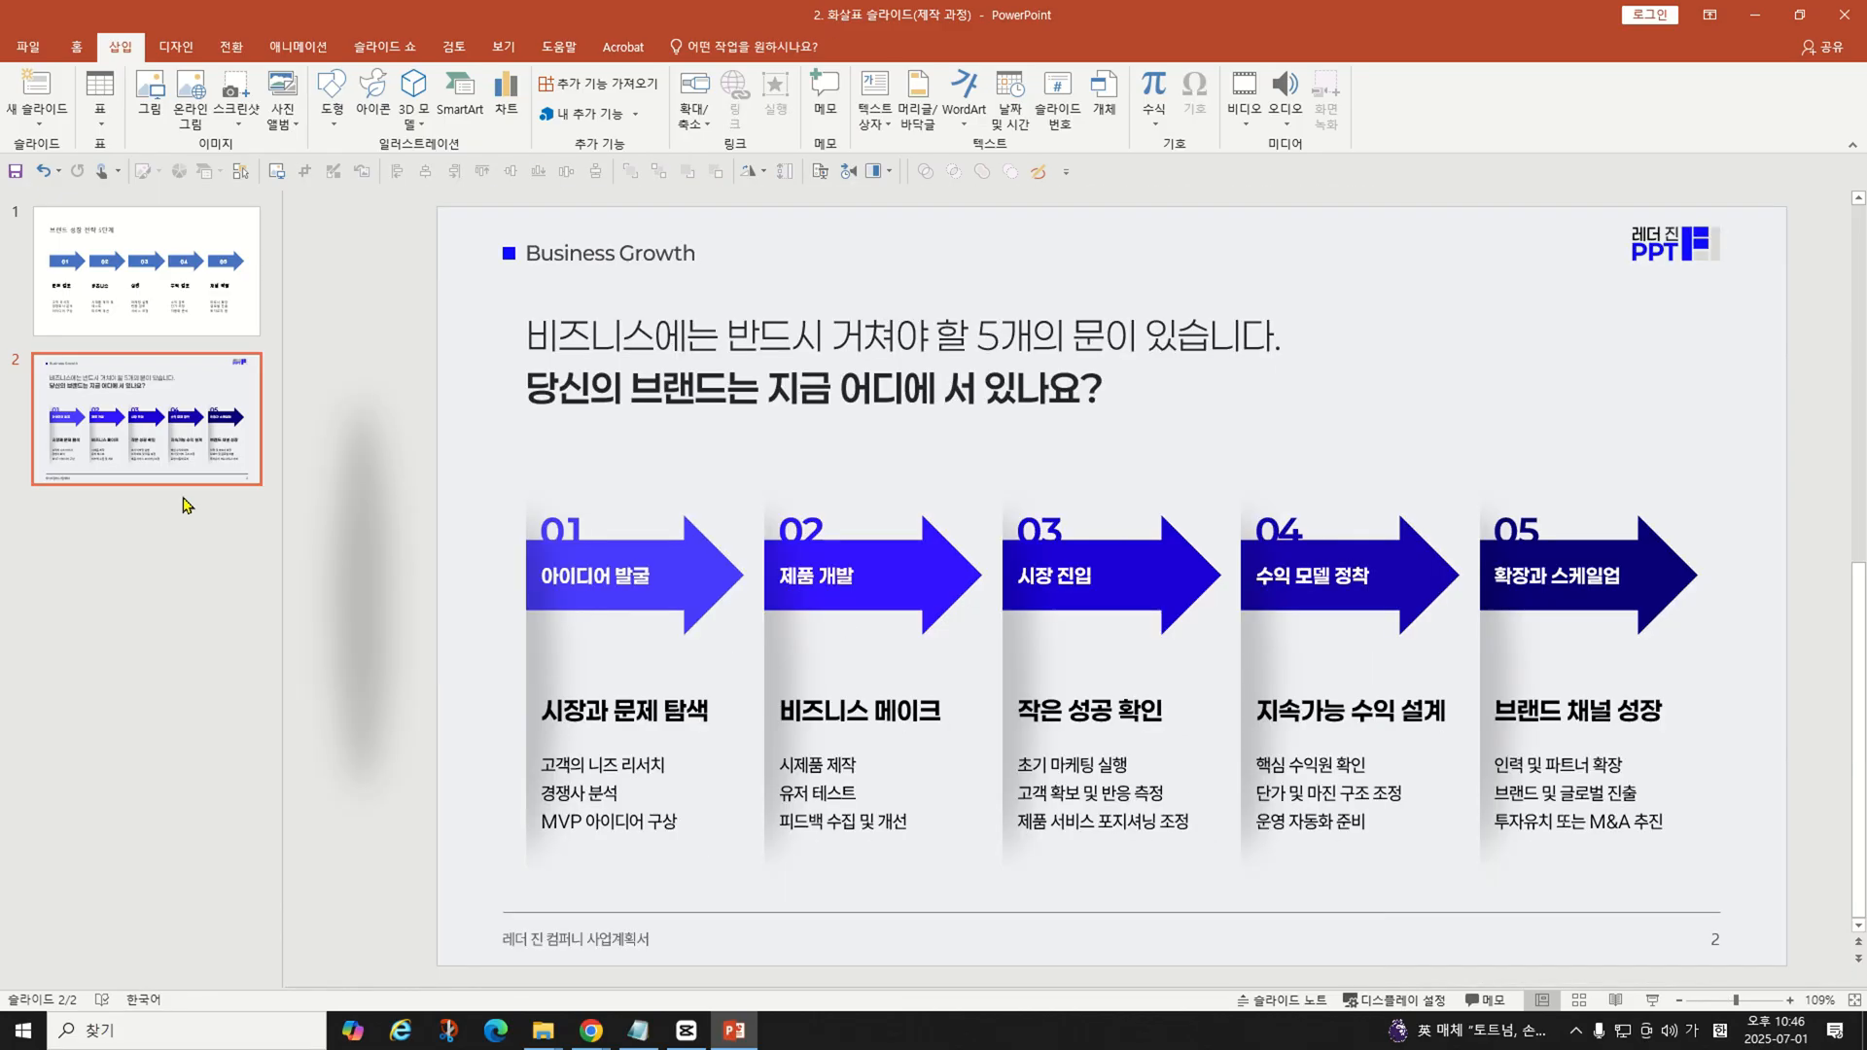
# - Add a new slide after slide 2 and delete all its placeholders to leave it blank
pyautogui.click(184, 501)
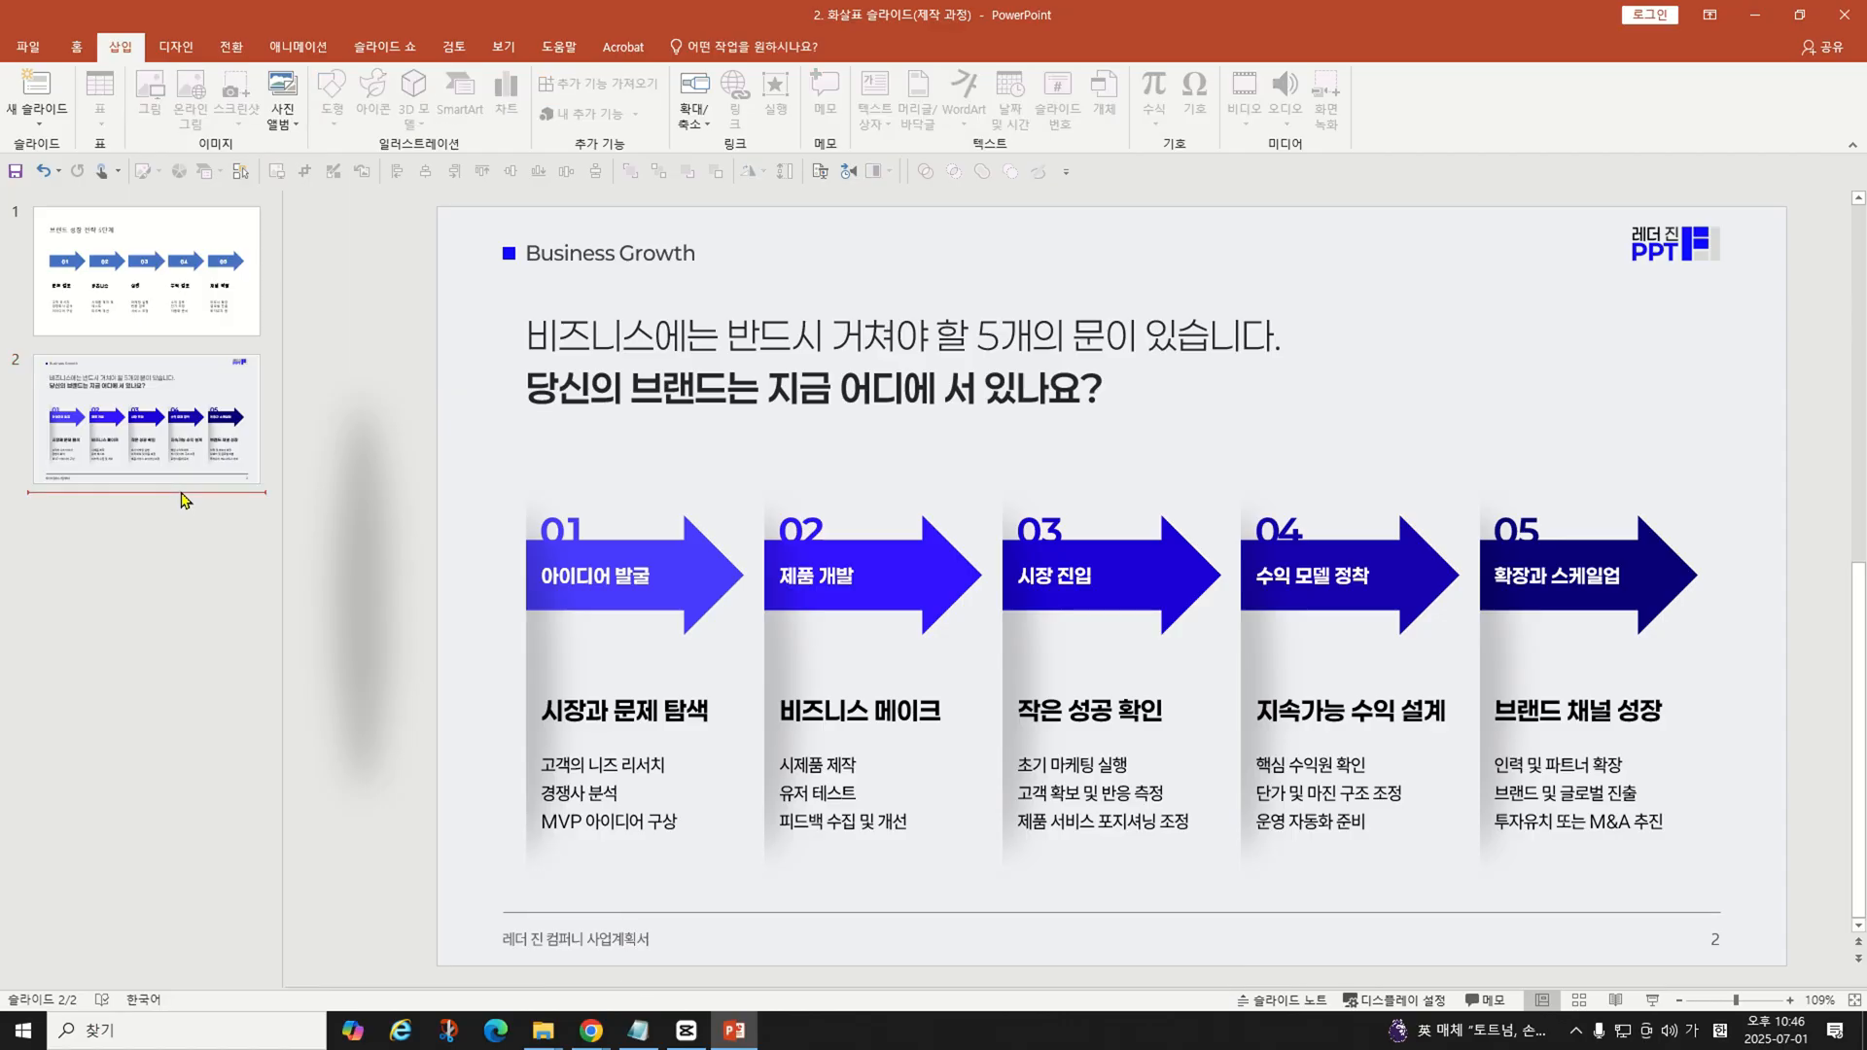
pyautogui.rightClick(182, 500)
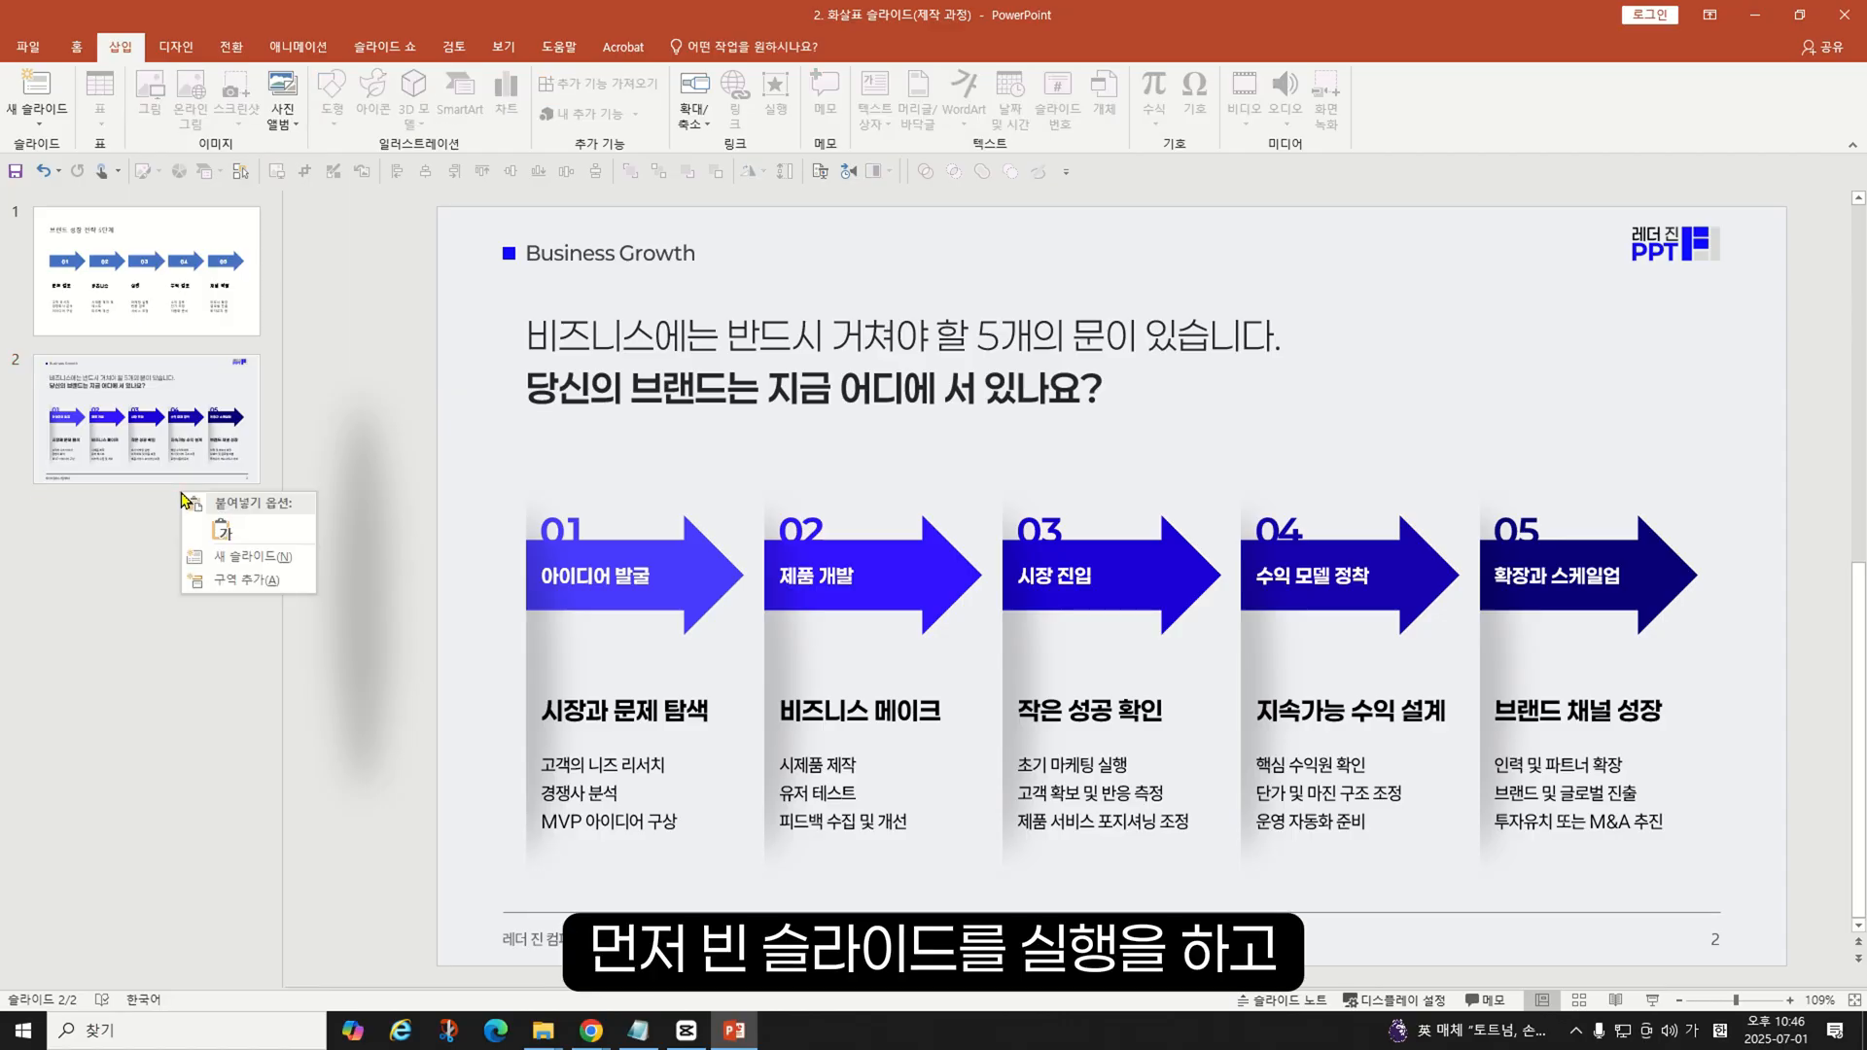
pyautogui.click(261, 552)
pyautogui.moveTo(443, 234); pyautogui.dragTo(1692, 909)
pyautogui.press('Delete')
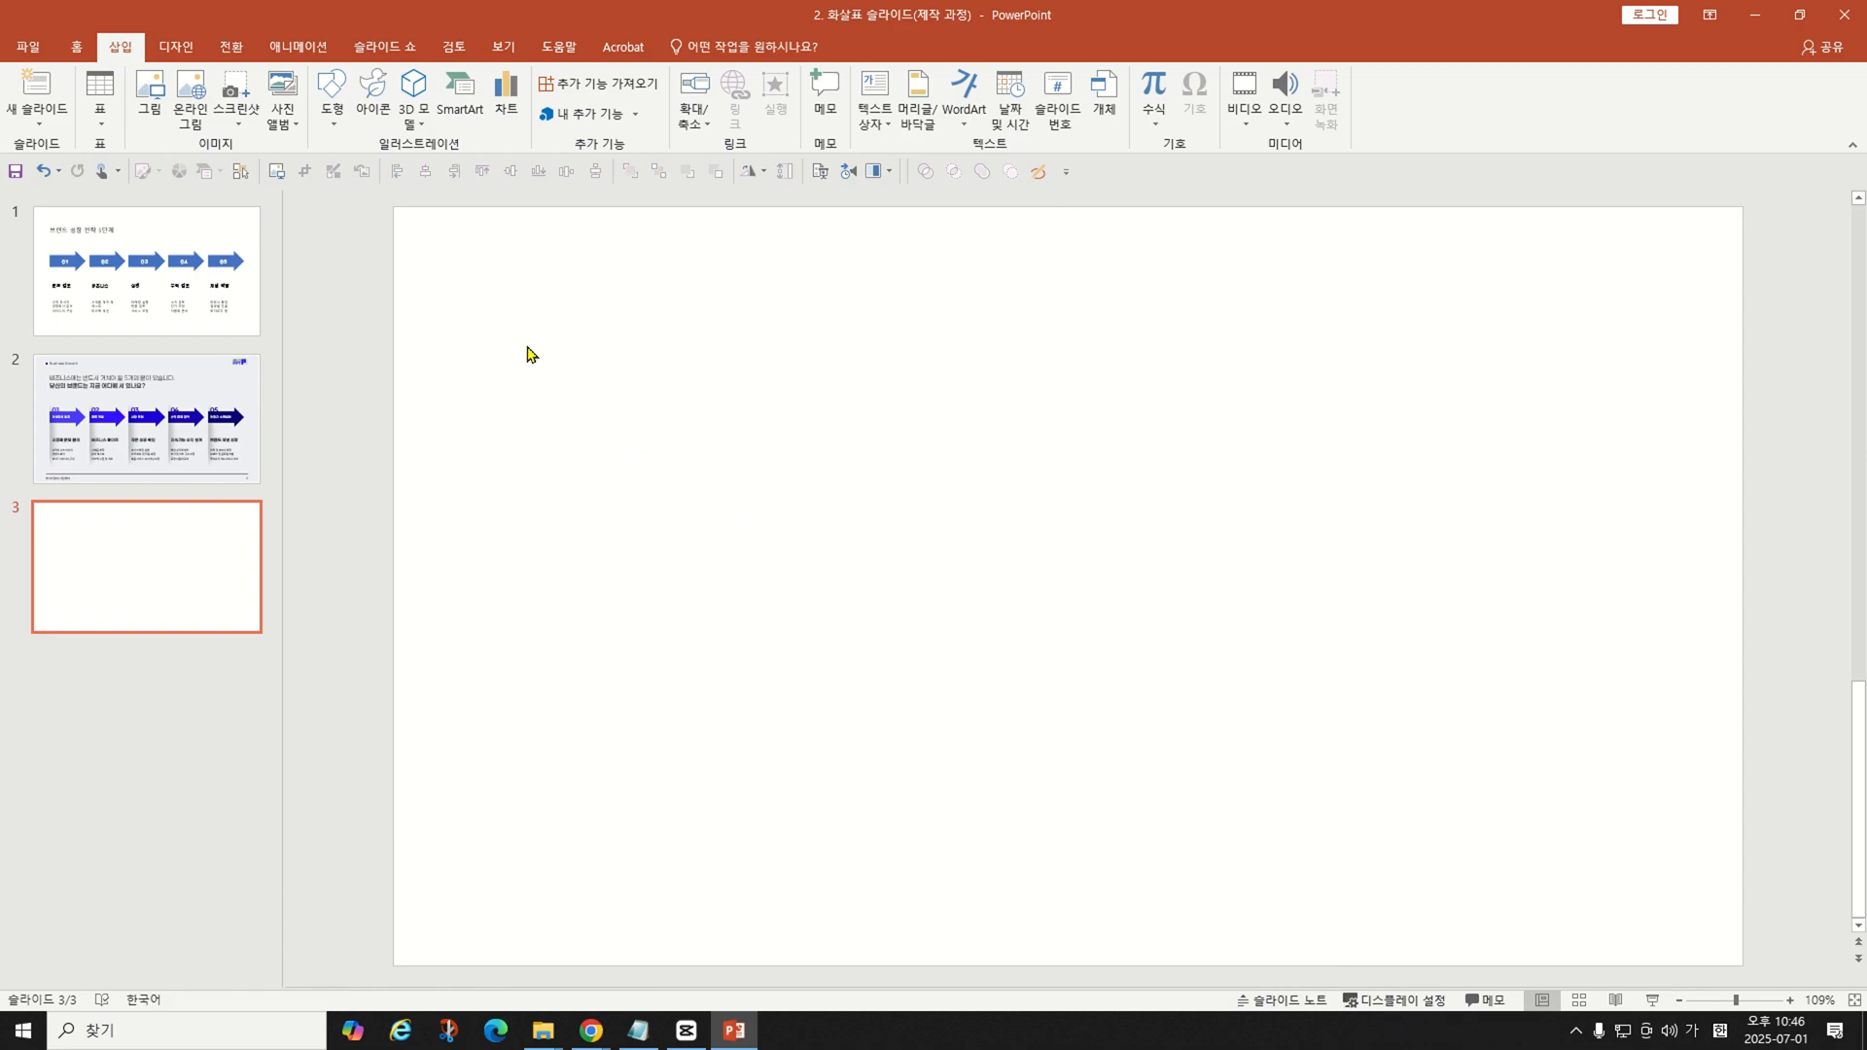
pyautogui.moveTo(547, 318); pyautogui.dragTo(1255, 862)
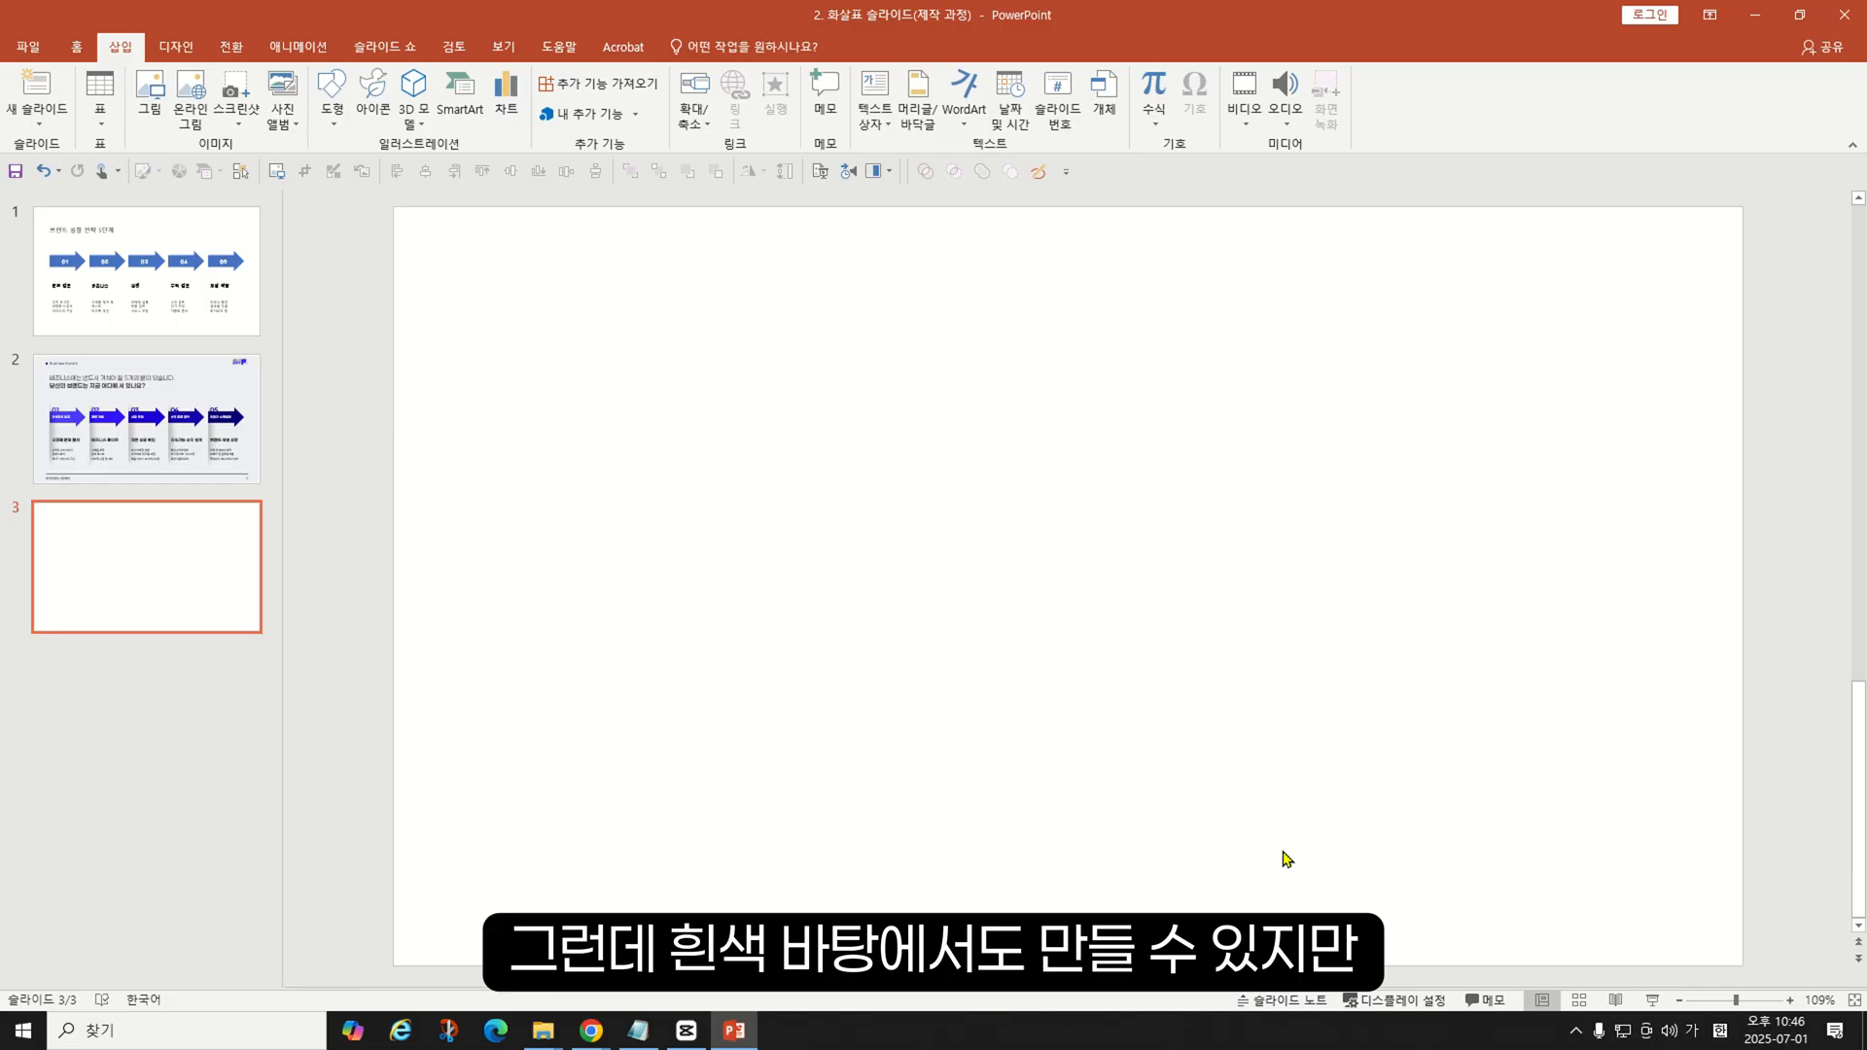
# - Capture an empty patch of slide 2's background as an image and paste it at the left edge of slide 3
pyautogui.click(242, 428)
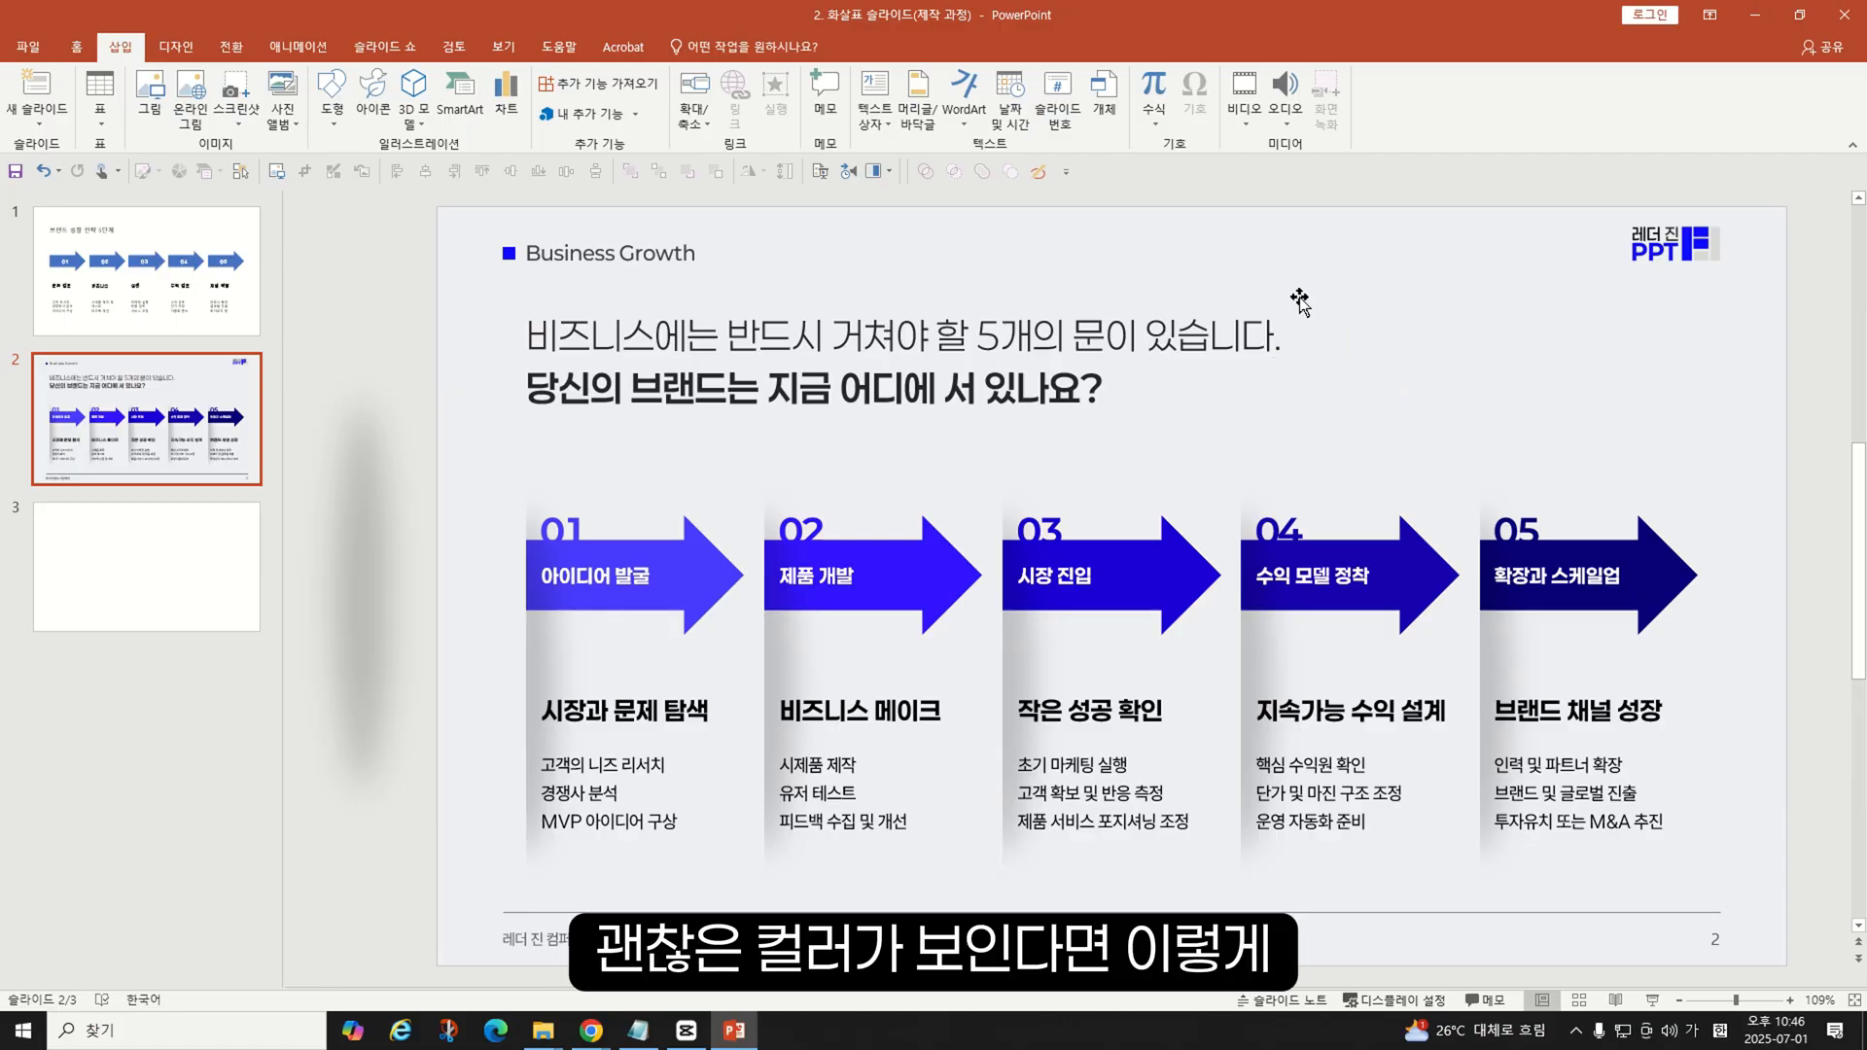
pyautogui.press('shift+super+s')
pyautogui.moveTo(1313, 289); pyautogui.dragTo(1539, 503)
pyautogui.click(167, 584)
pyautogui.hotkey('ctrl', 'v')
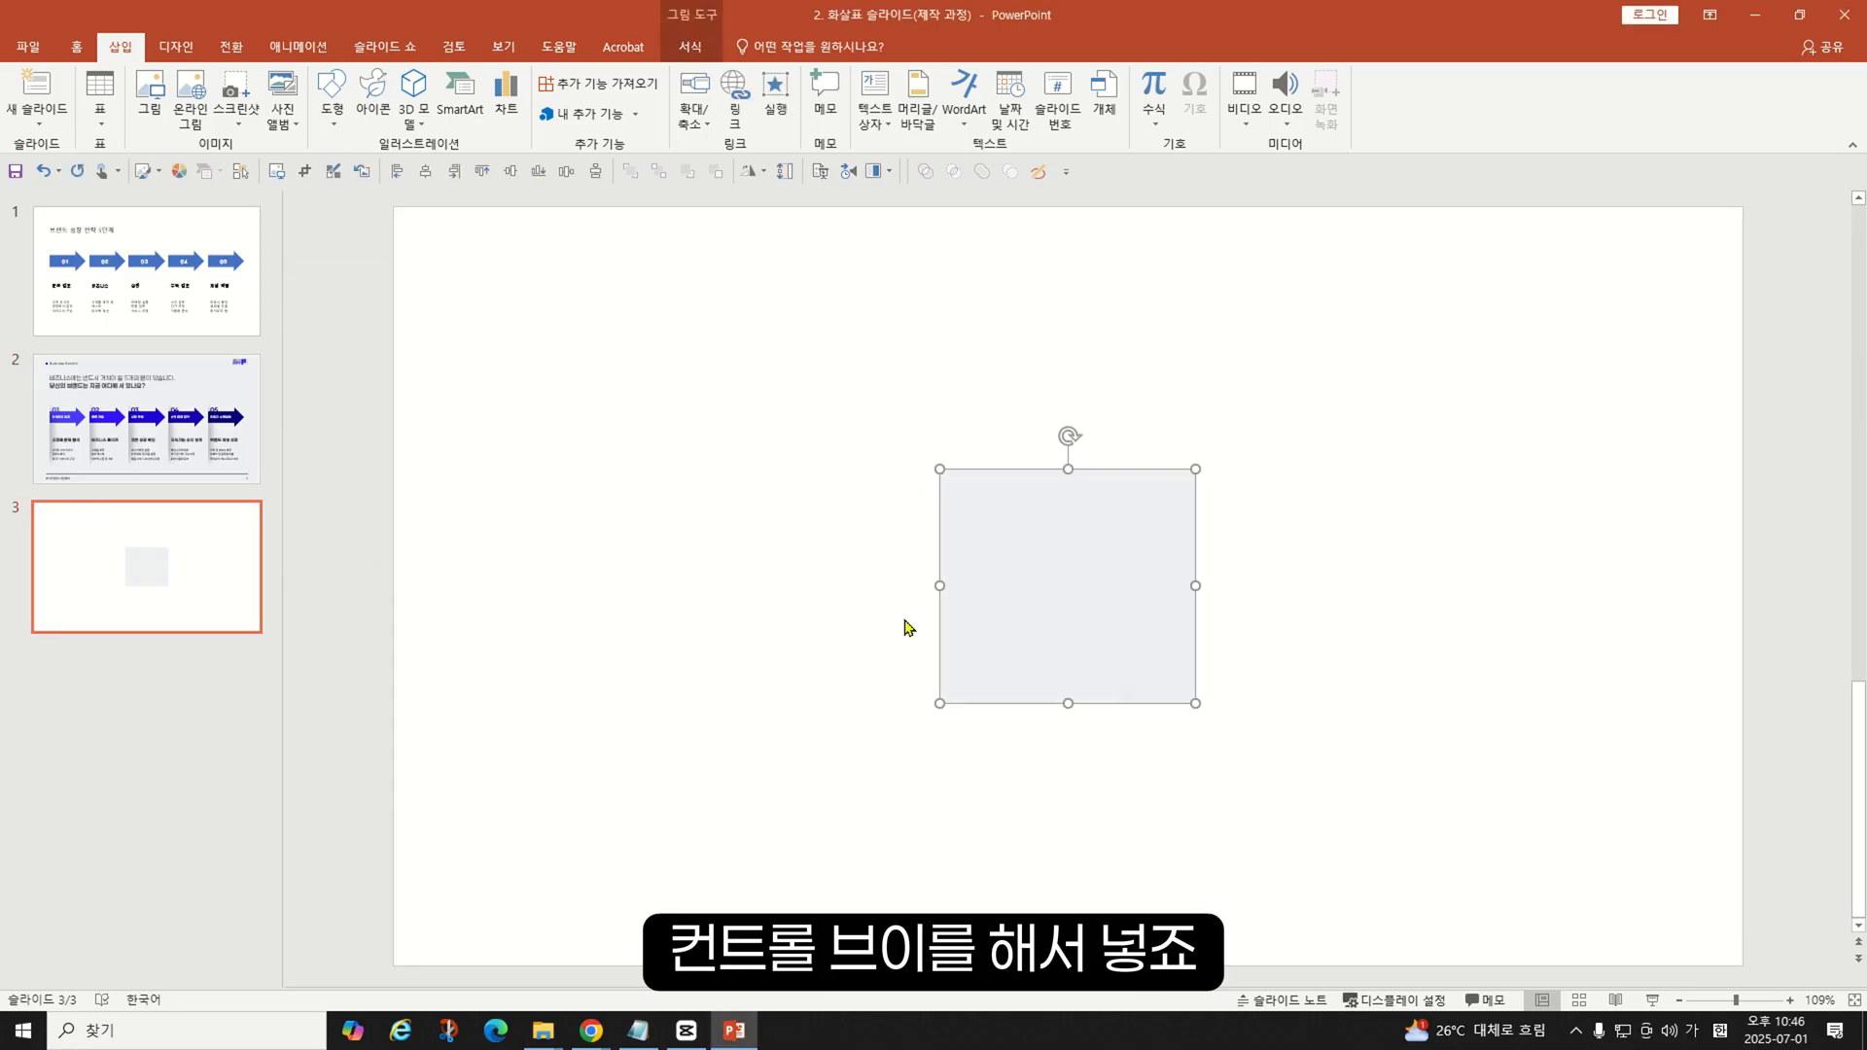
pyautogui.moveTo(1040, 564); pyautogui.dragTo(398, 519)
pyautogui.click(790, 454)
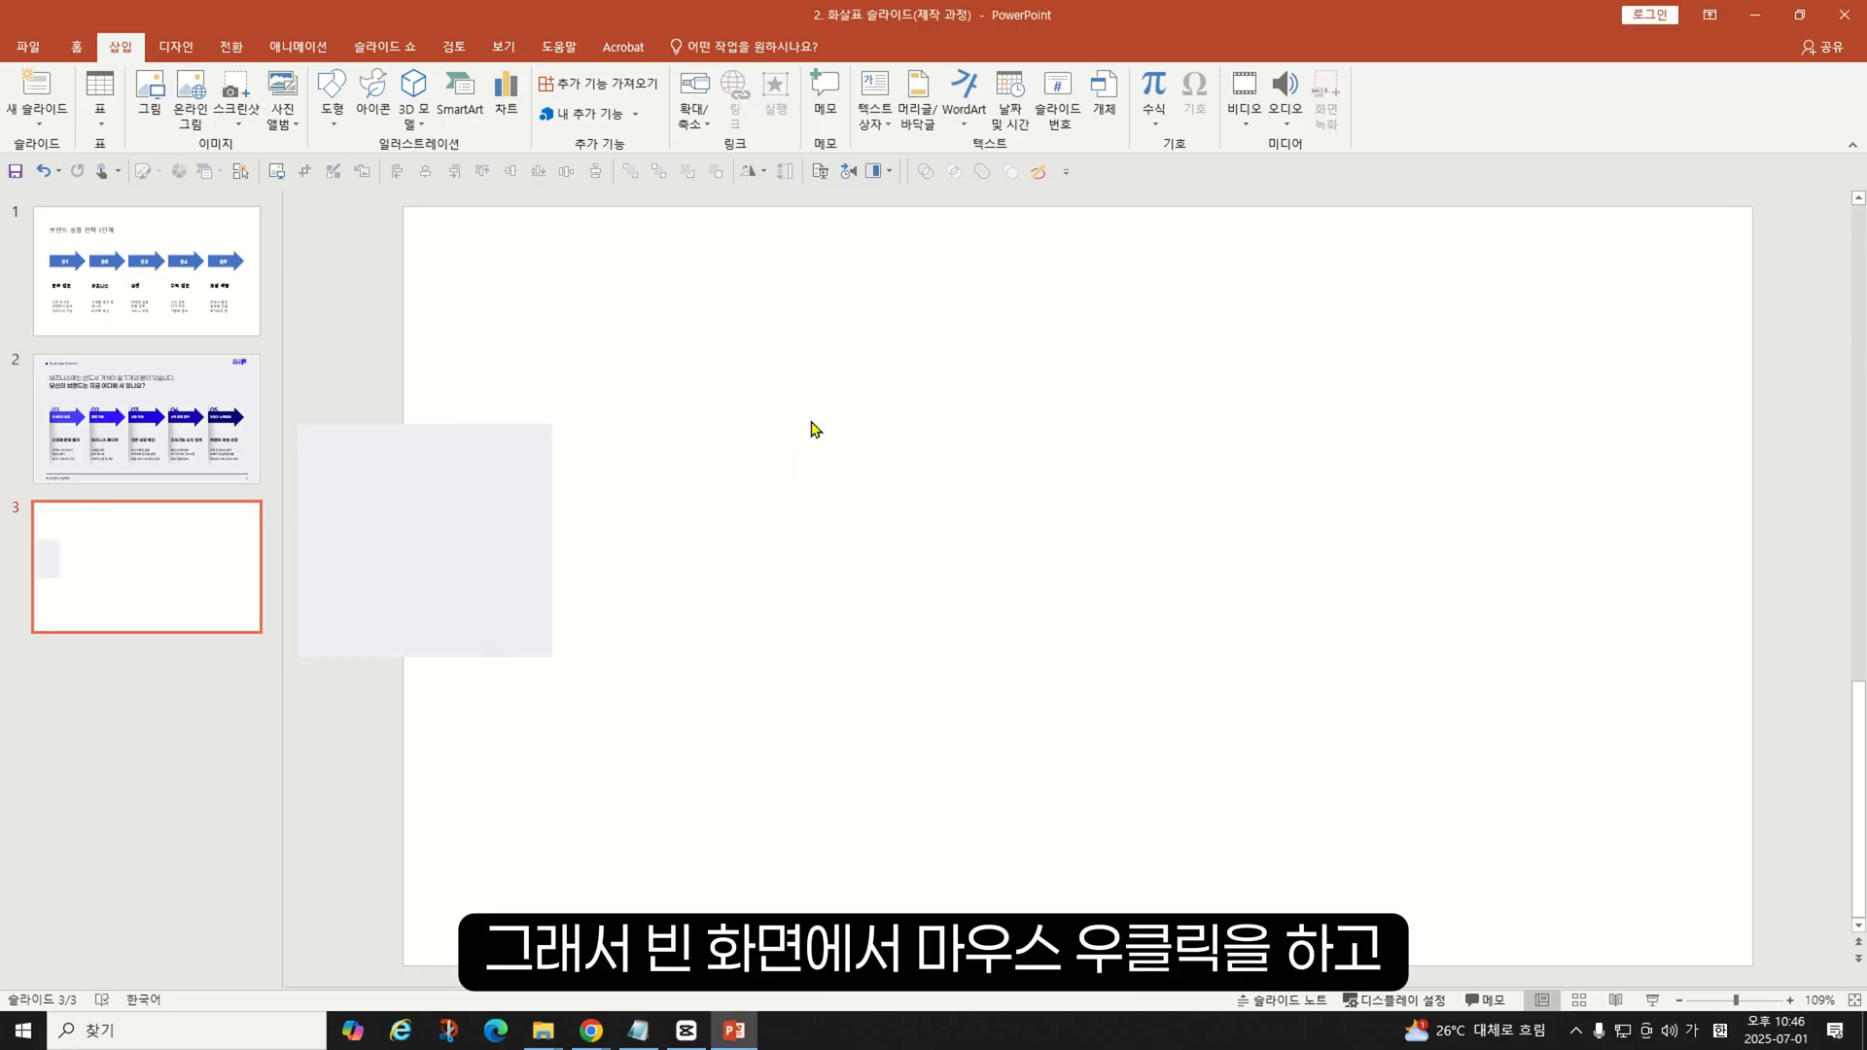
# - Fill slide 3's background with the colour sampled from the pasted patch using the eyedropper, and delete the patch
pyautogui.rightClick(753, 506)
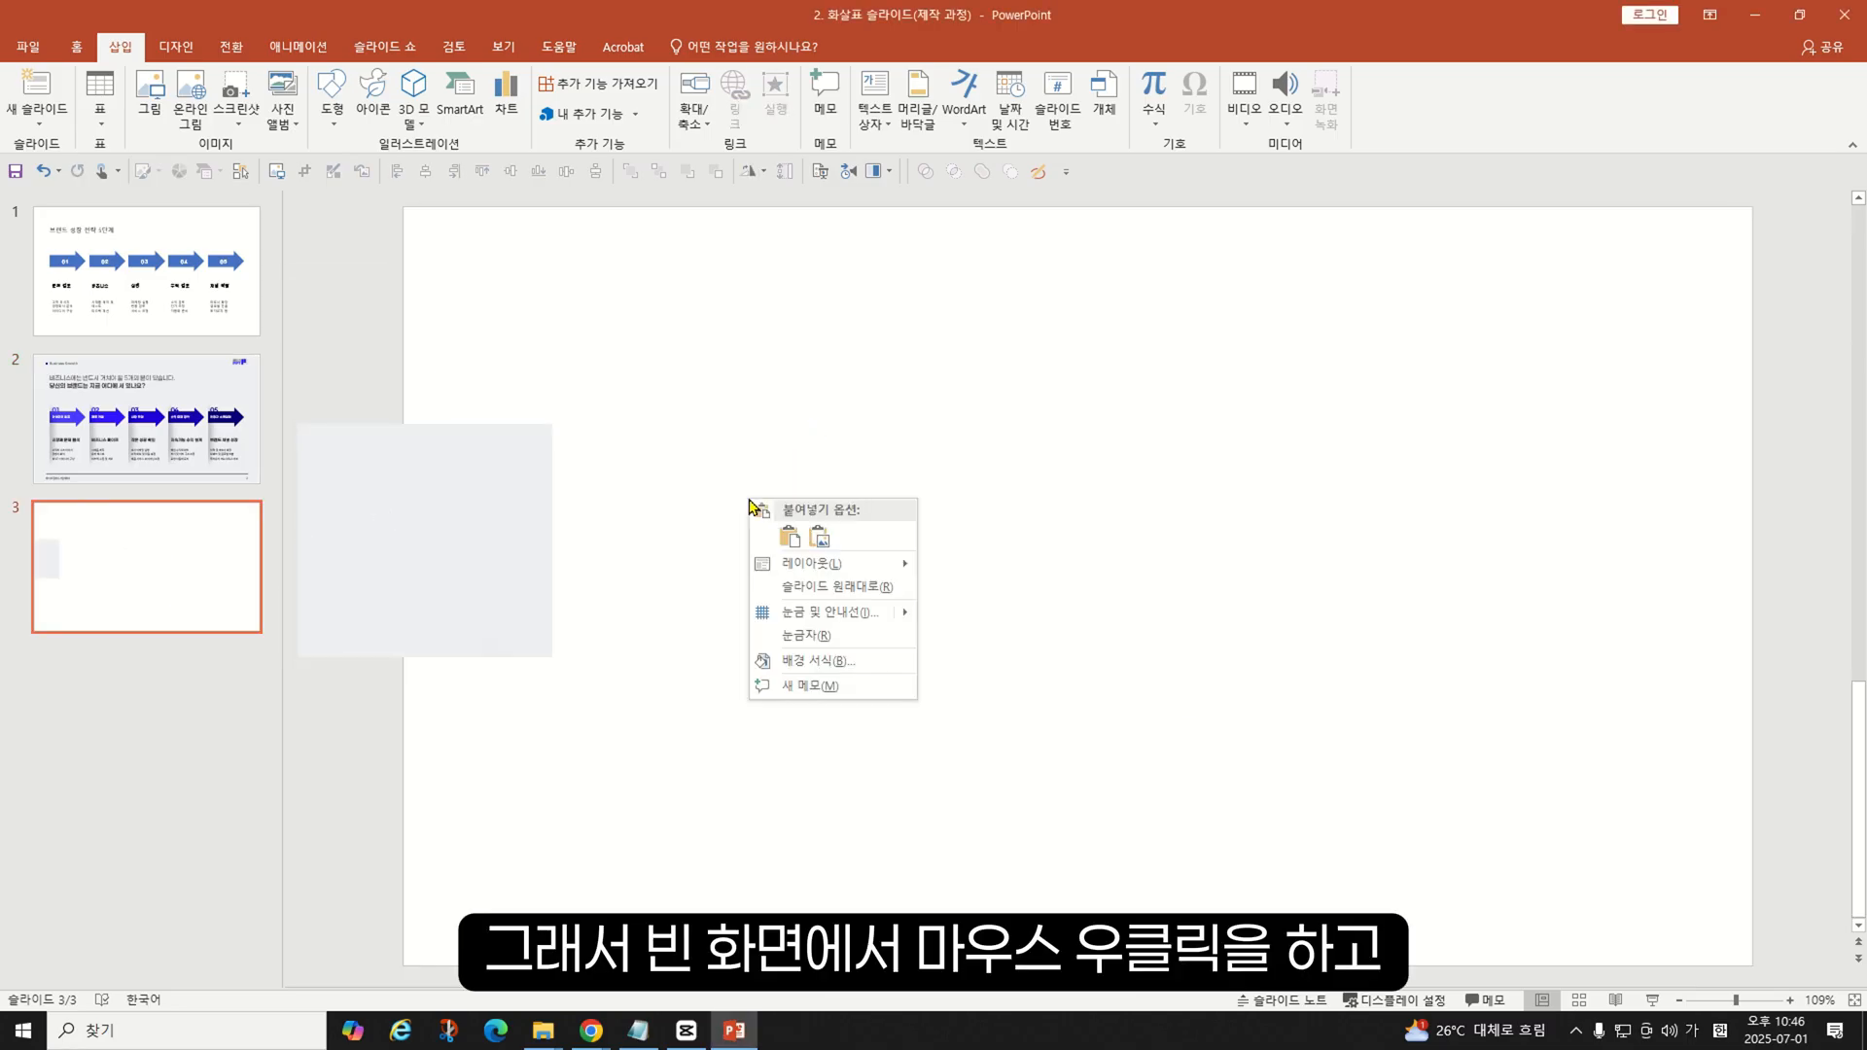
pyautogui.click(842, 665)
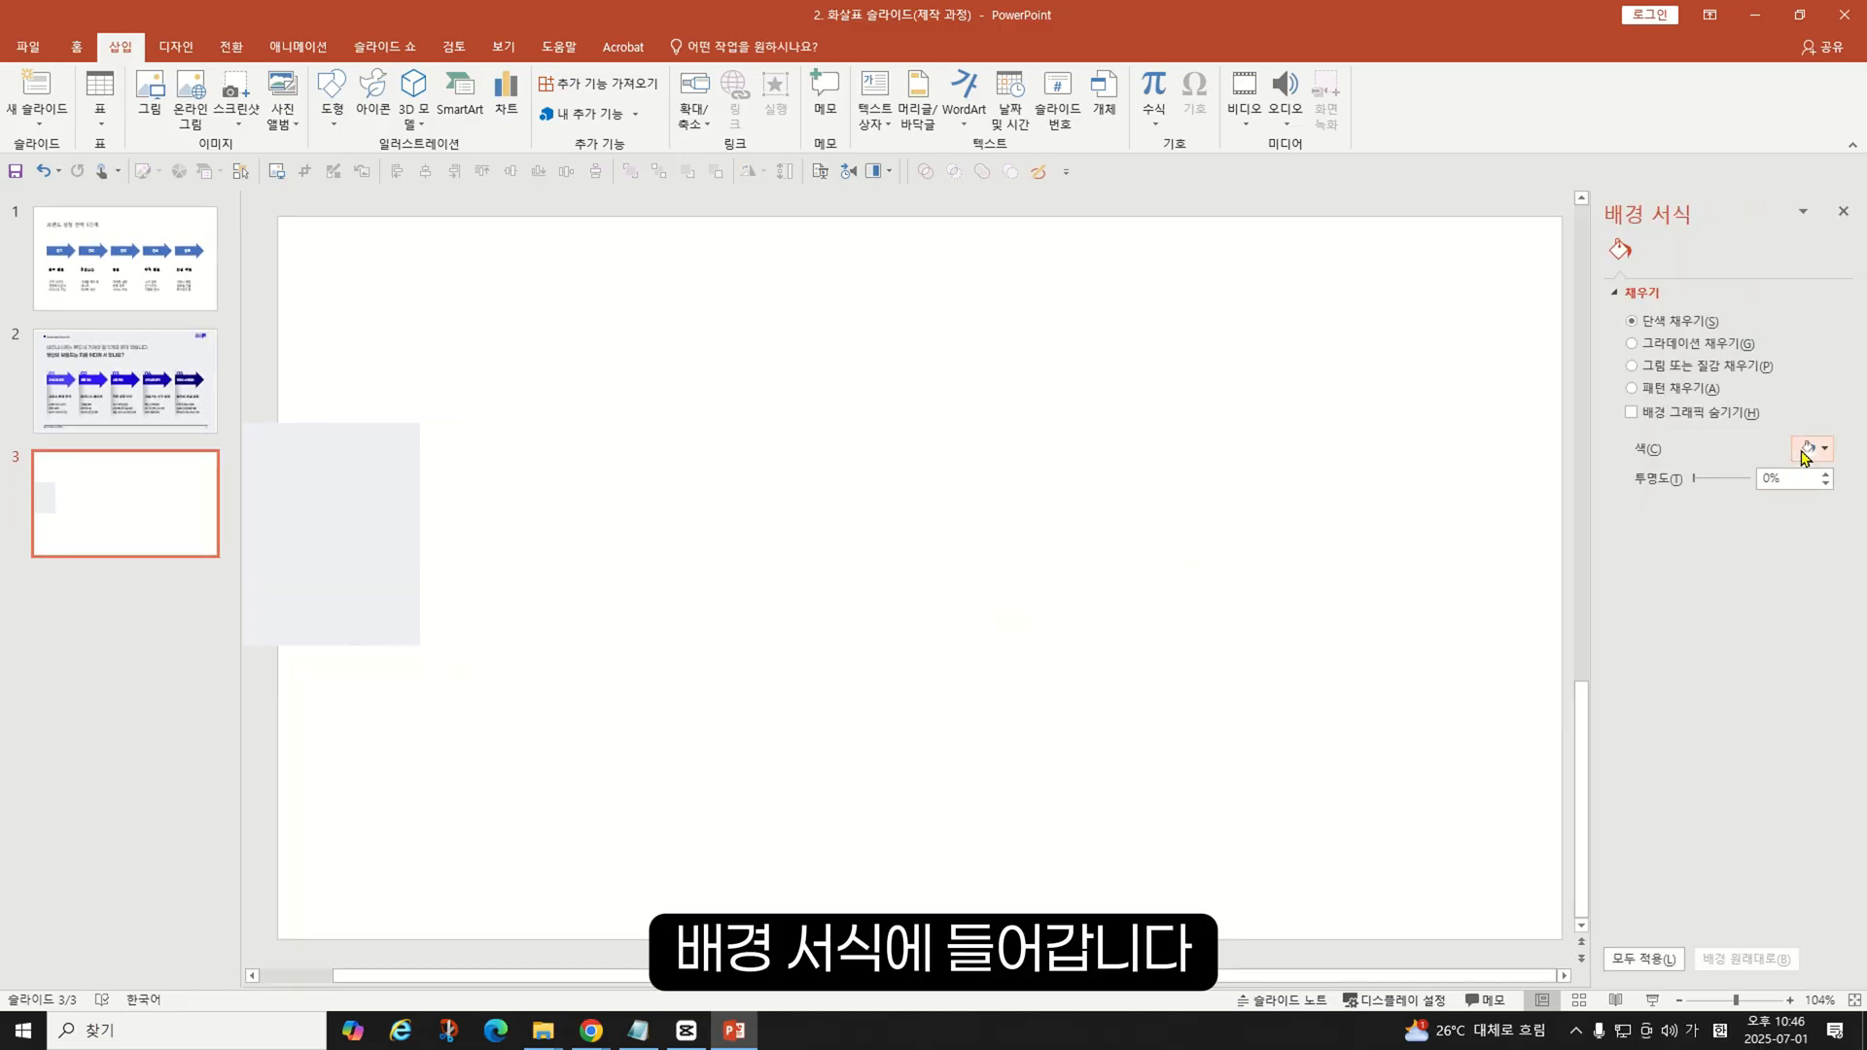
pyautogui.click(1813, 449)
pyautogui.click(1741, 684)
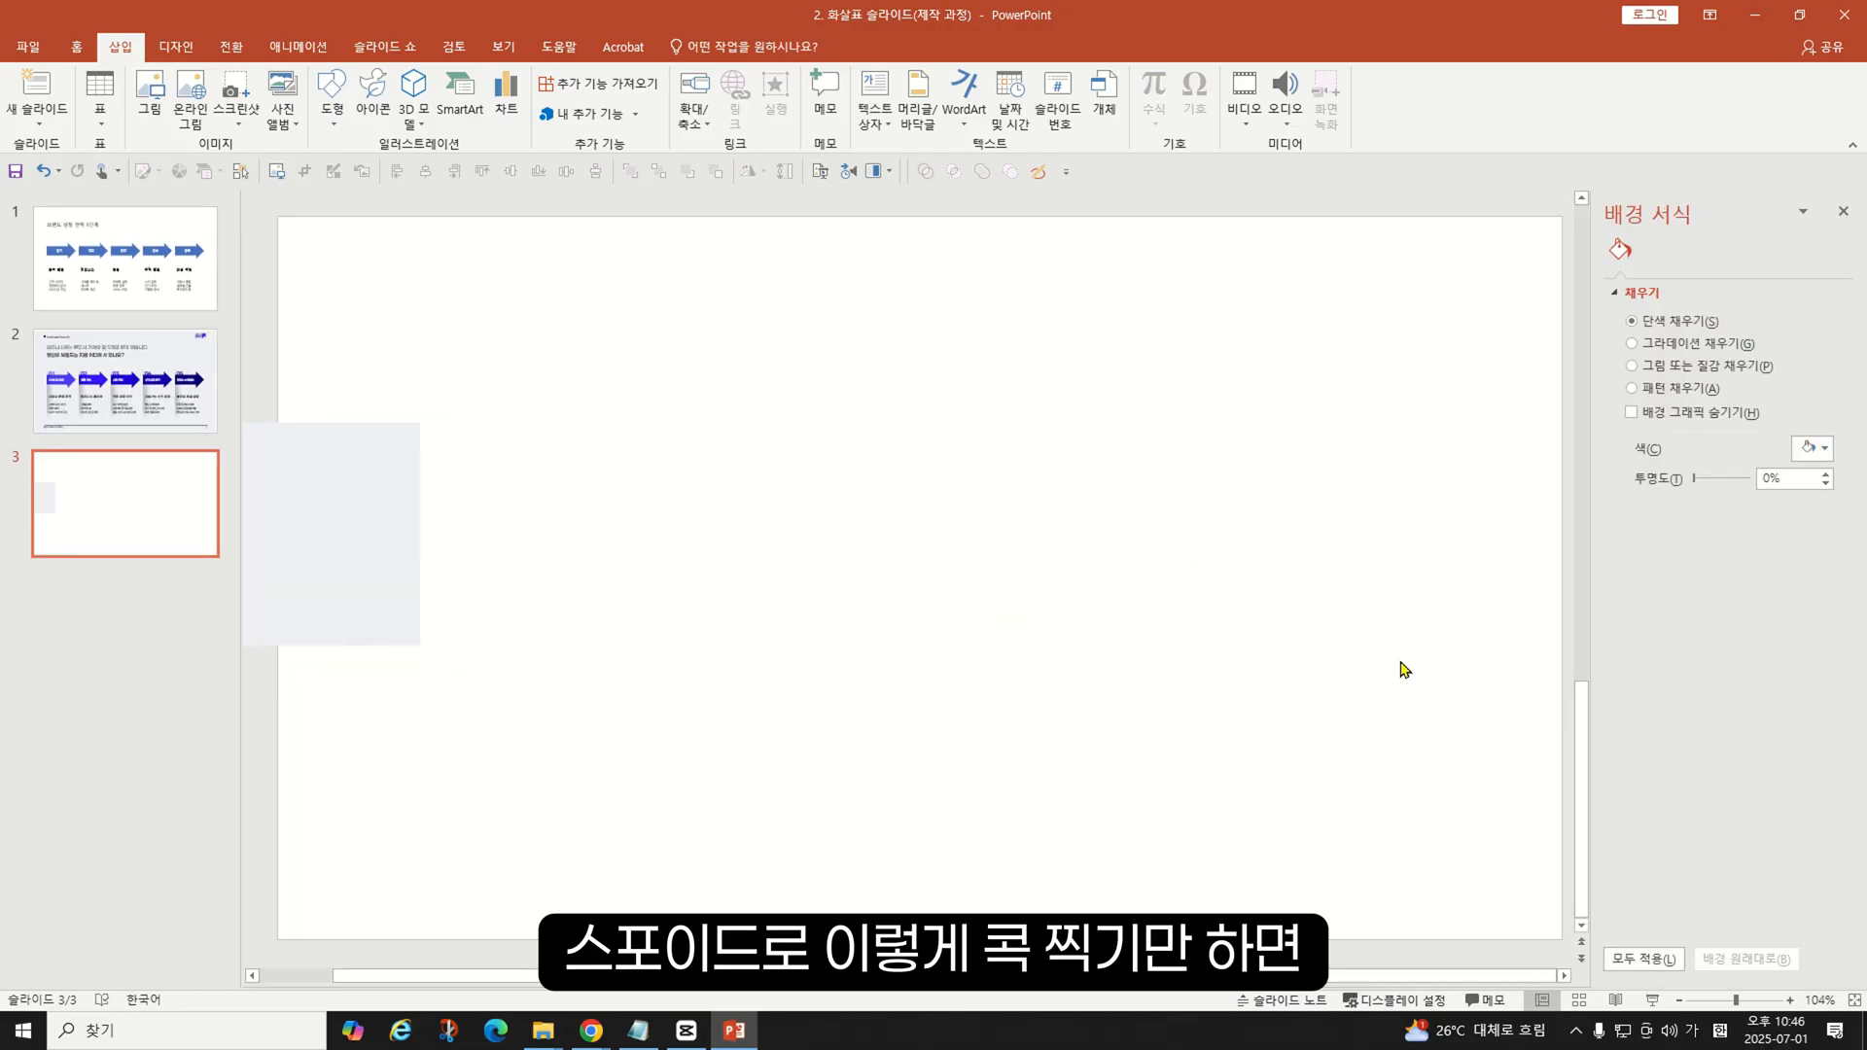
pyautogui.click(414, 530)
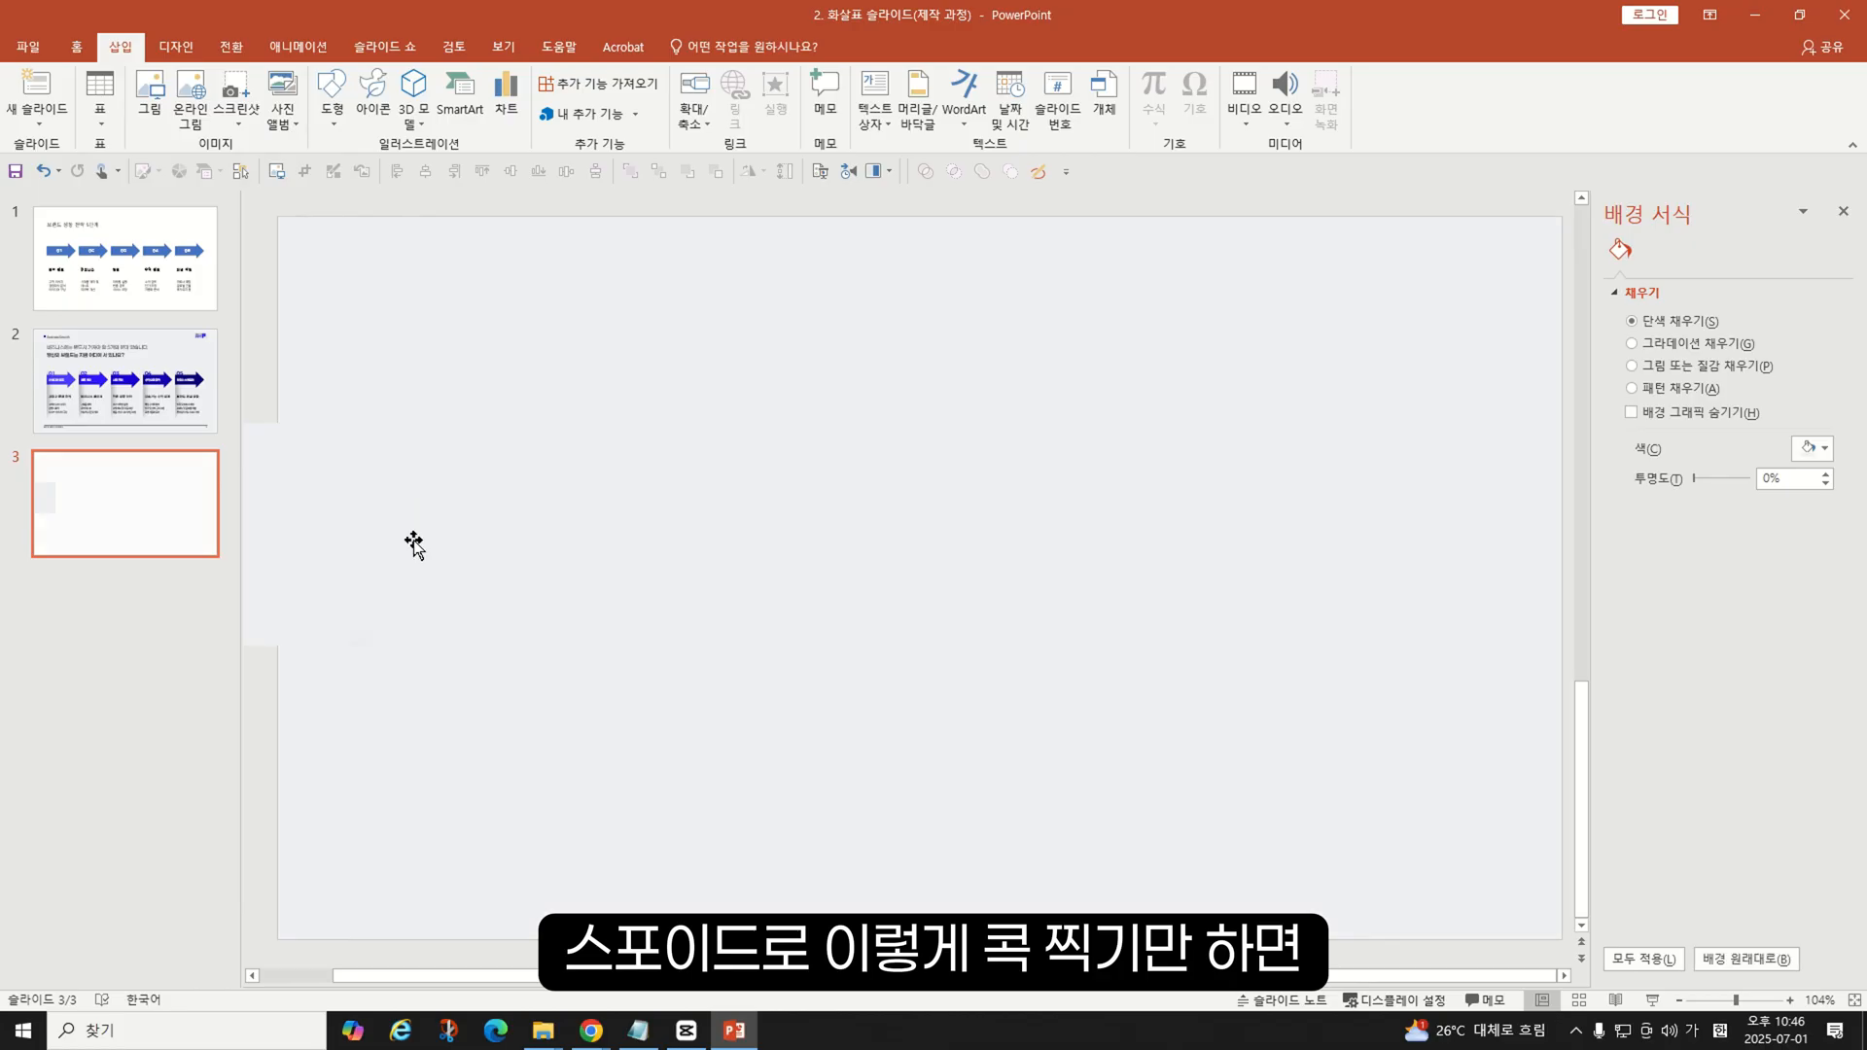
pyautogui.click(334, 537)
pyautogui.press('Delete')
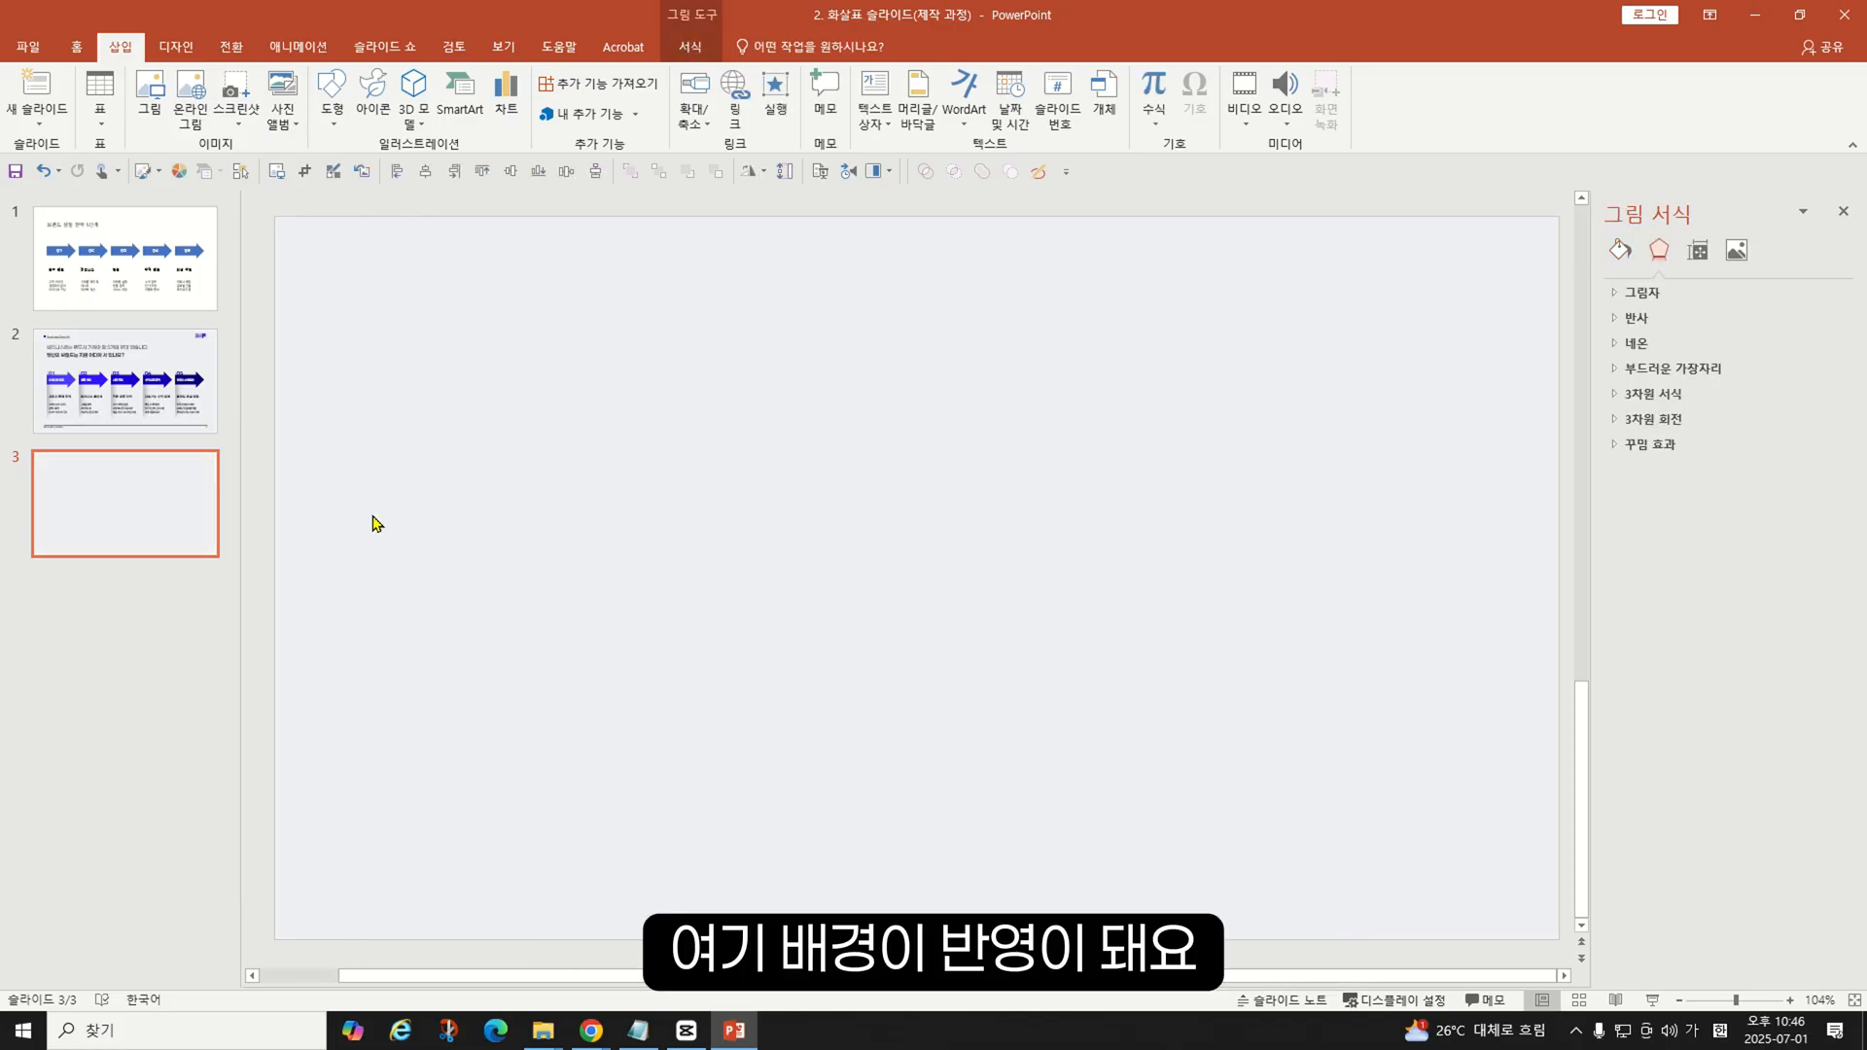
# - Add a new slide after slide 3 and clear its placeholders
pyautogui.rightClick(175, 572)
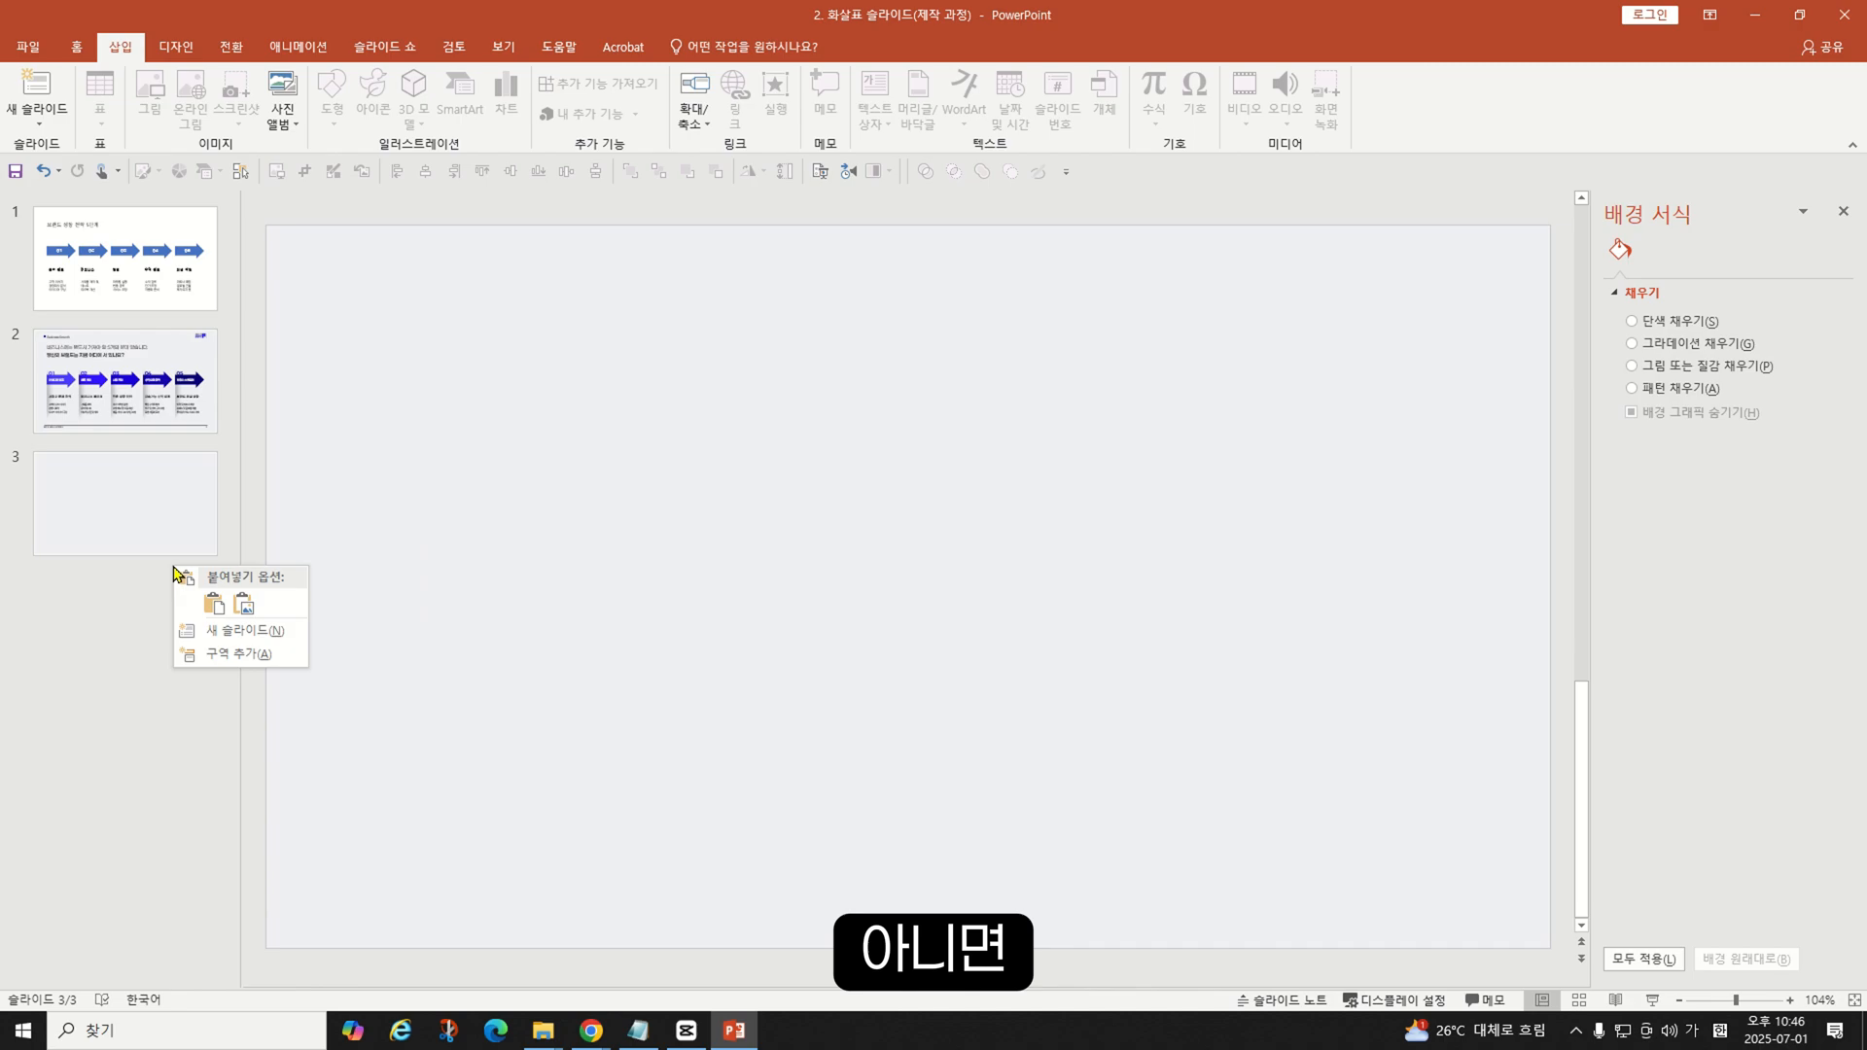
pyautogui.click(244, 630)
pyautogui.moveTo(313, 244); pyautogui.dragTo(1456, 945)
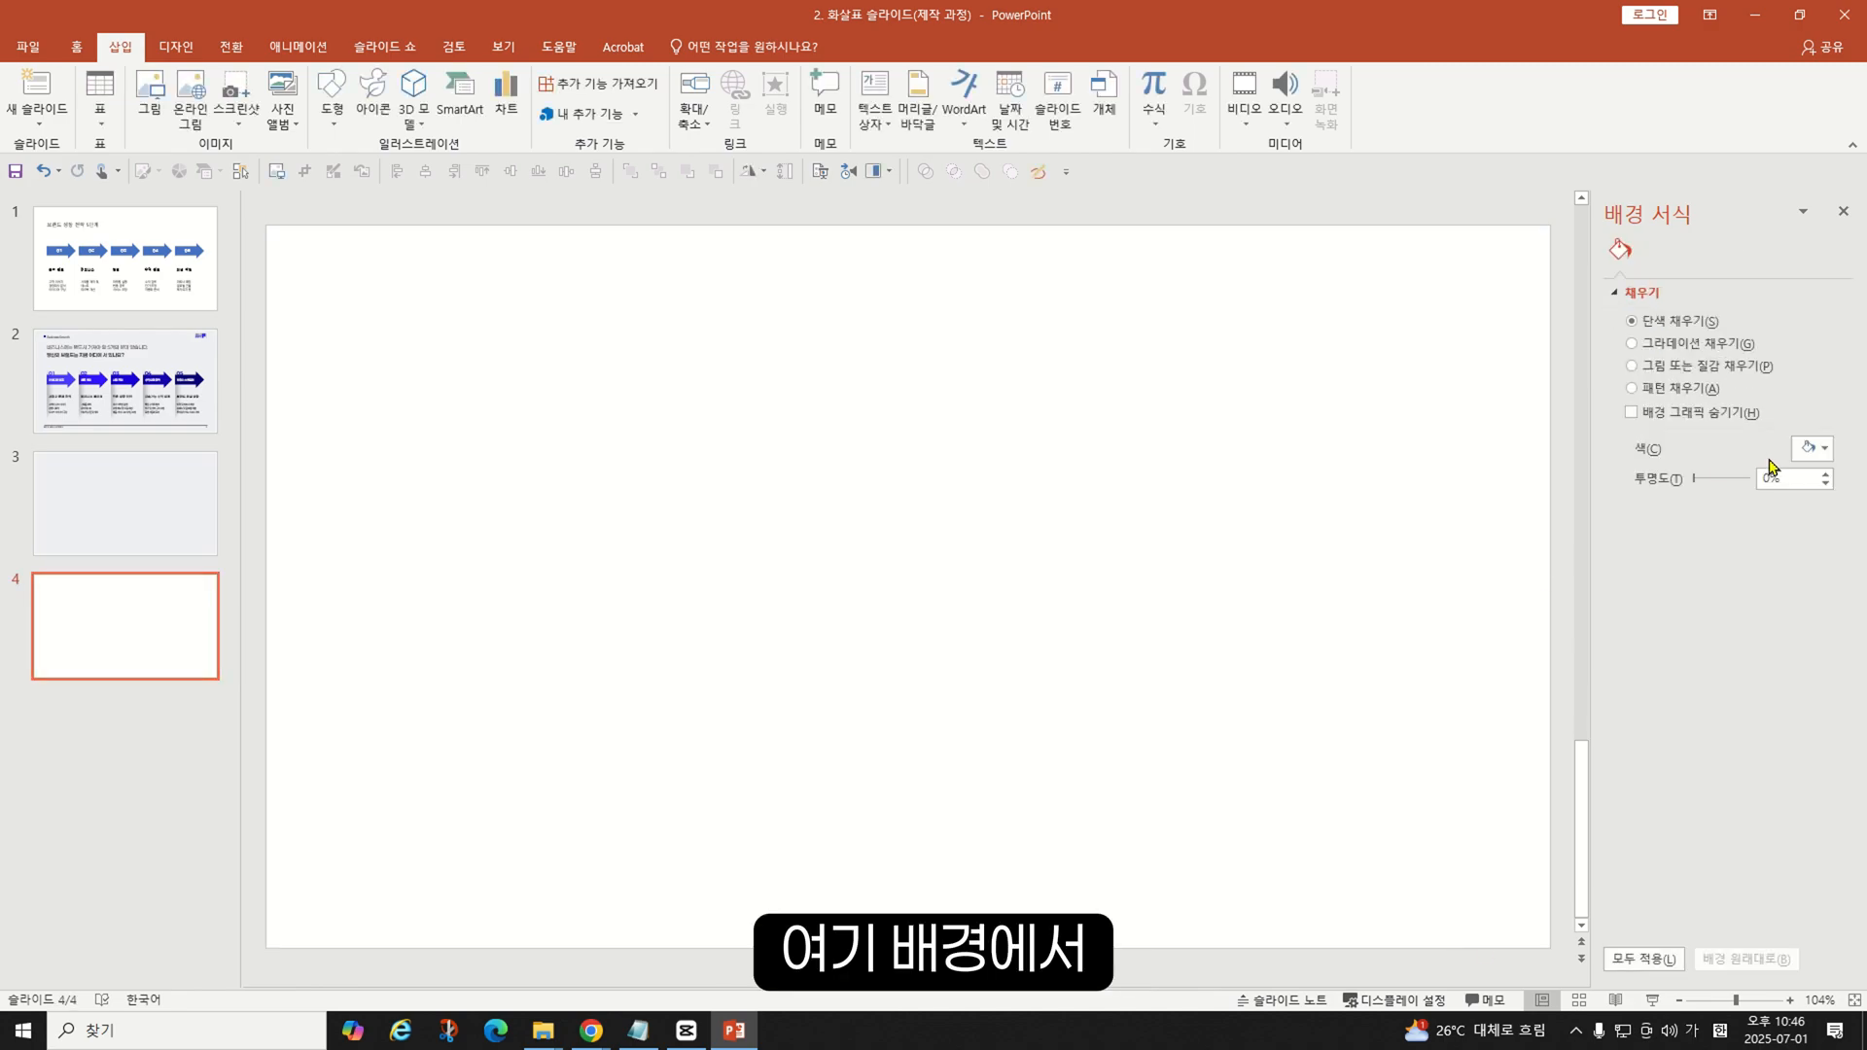
# - Set slide 4's background to the lightest grey shade of the white theme colour
pyautogui.click(1813, 448)
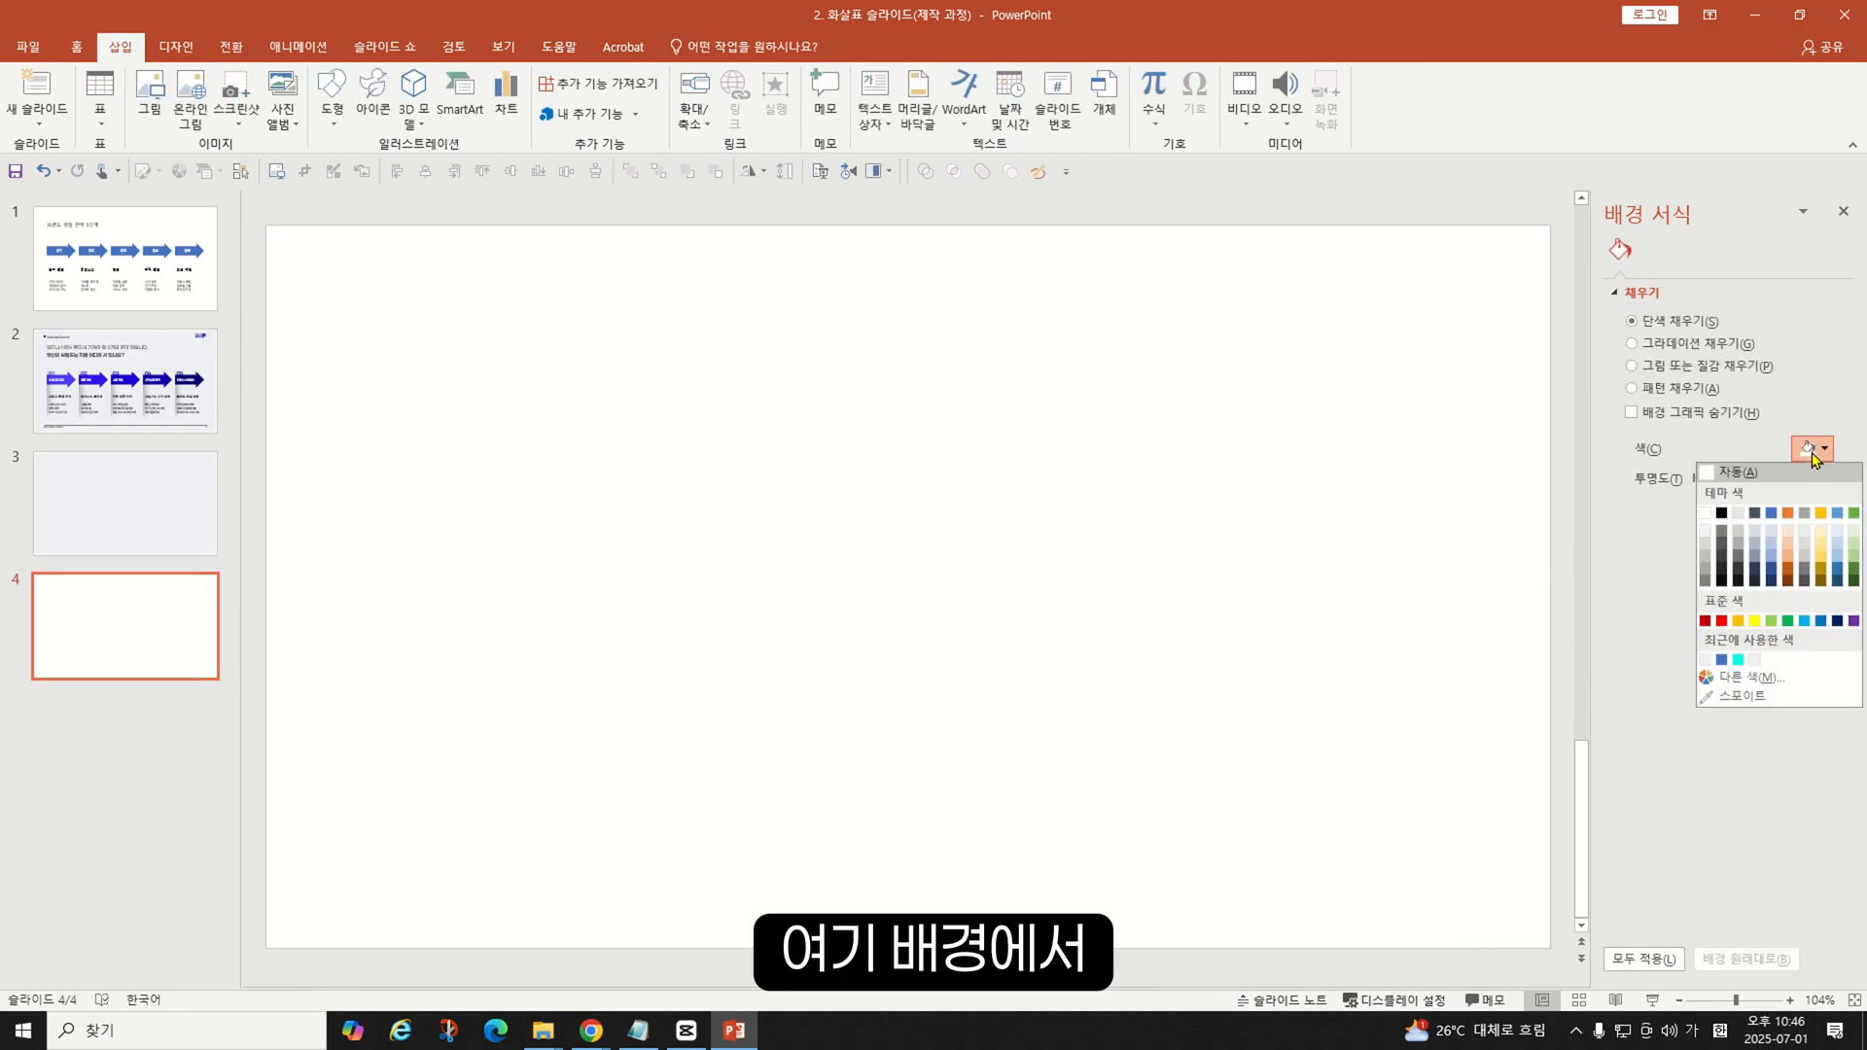
pyautogui.click(1706, 534)
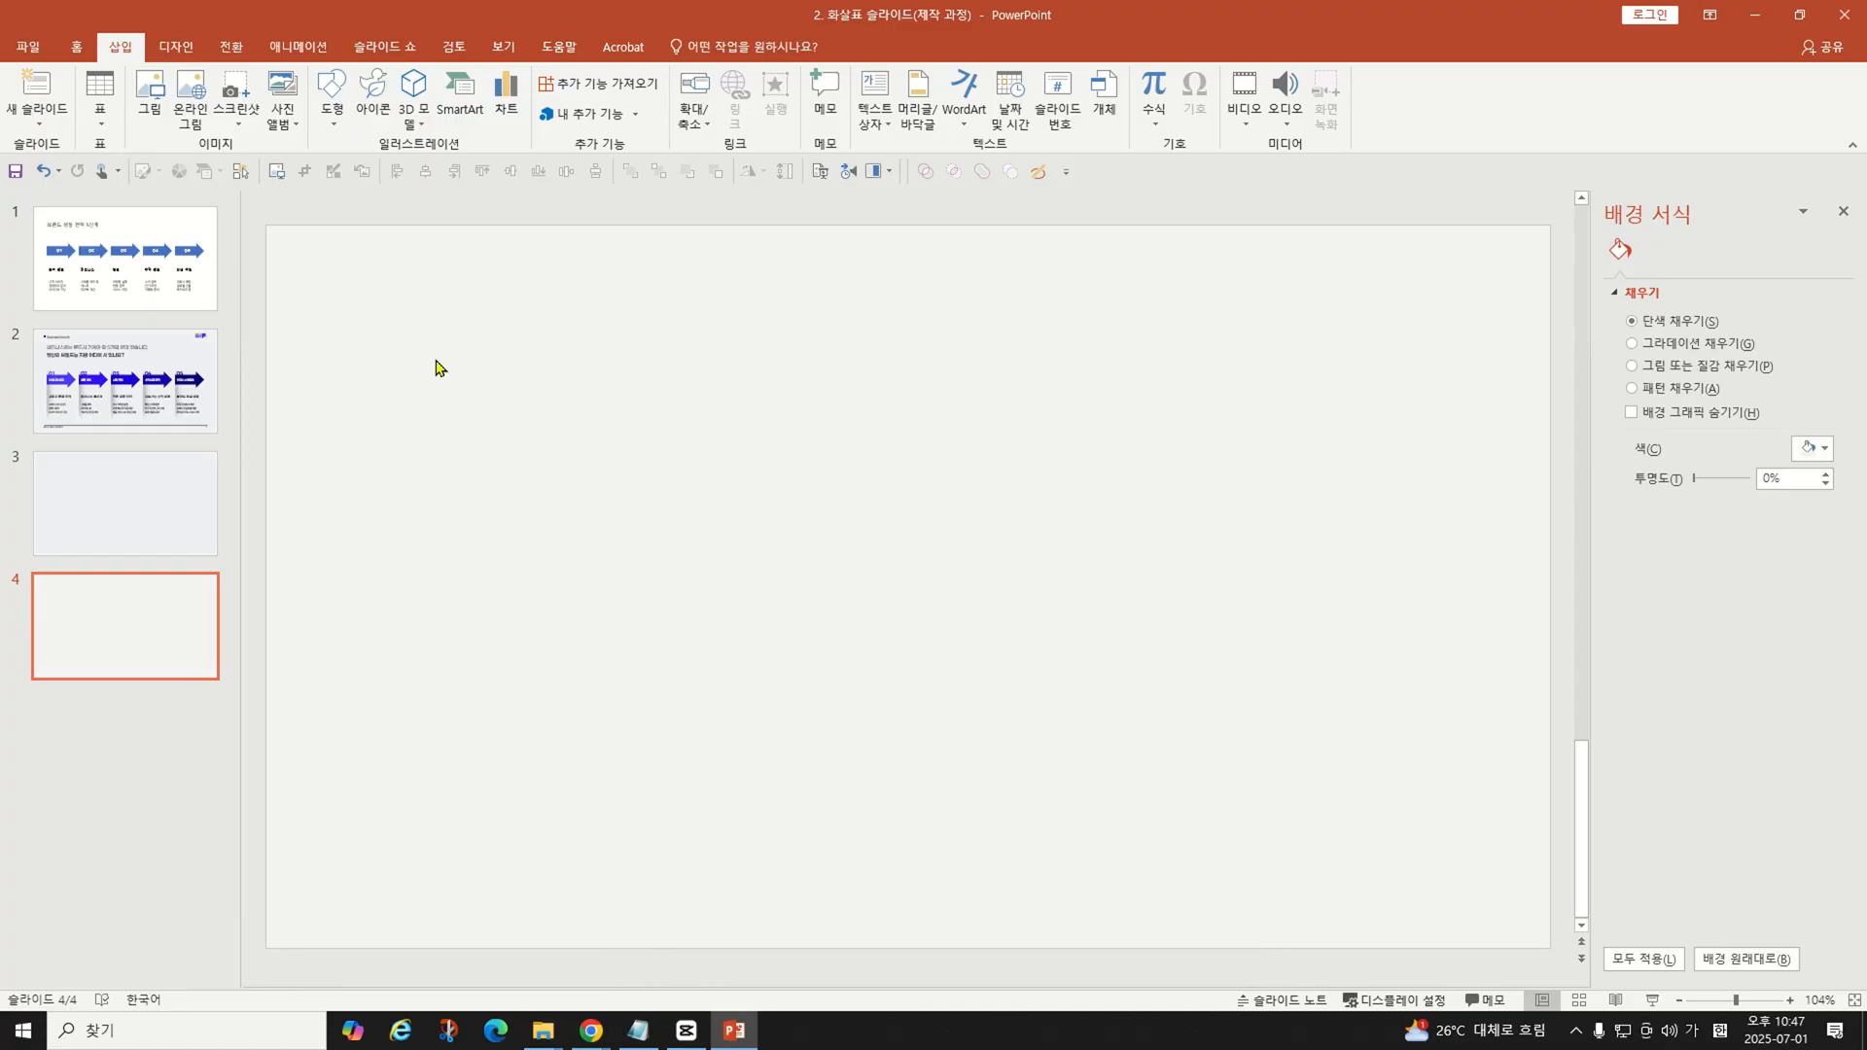
pyautogui.moveTo(416, 341); pyautogui.dragTo(919, 694)
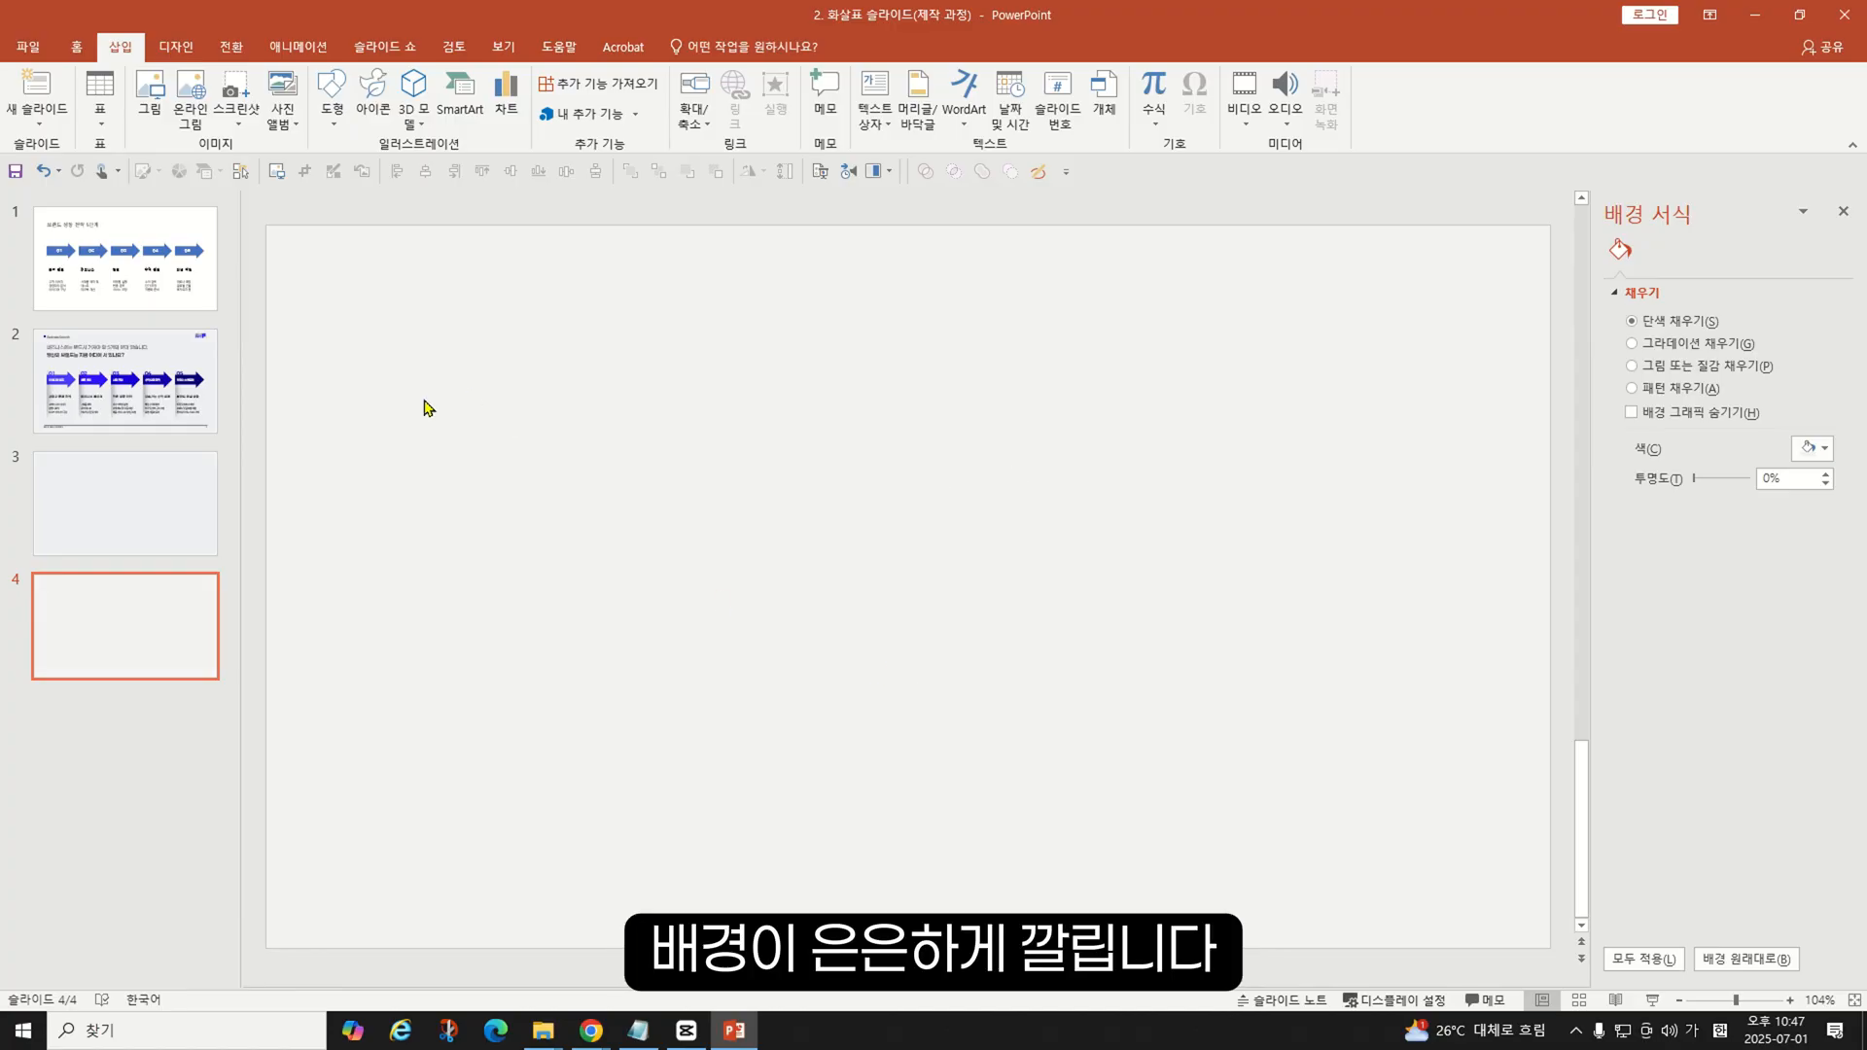
# - Copy the "Business Growth" section title from slide 2 onto slide 3
pyautogui.click(104, 503)
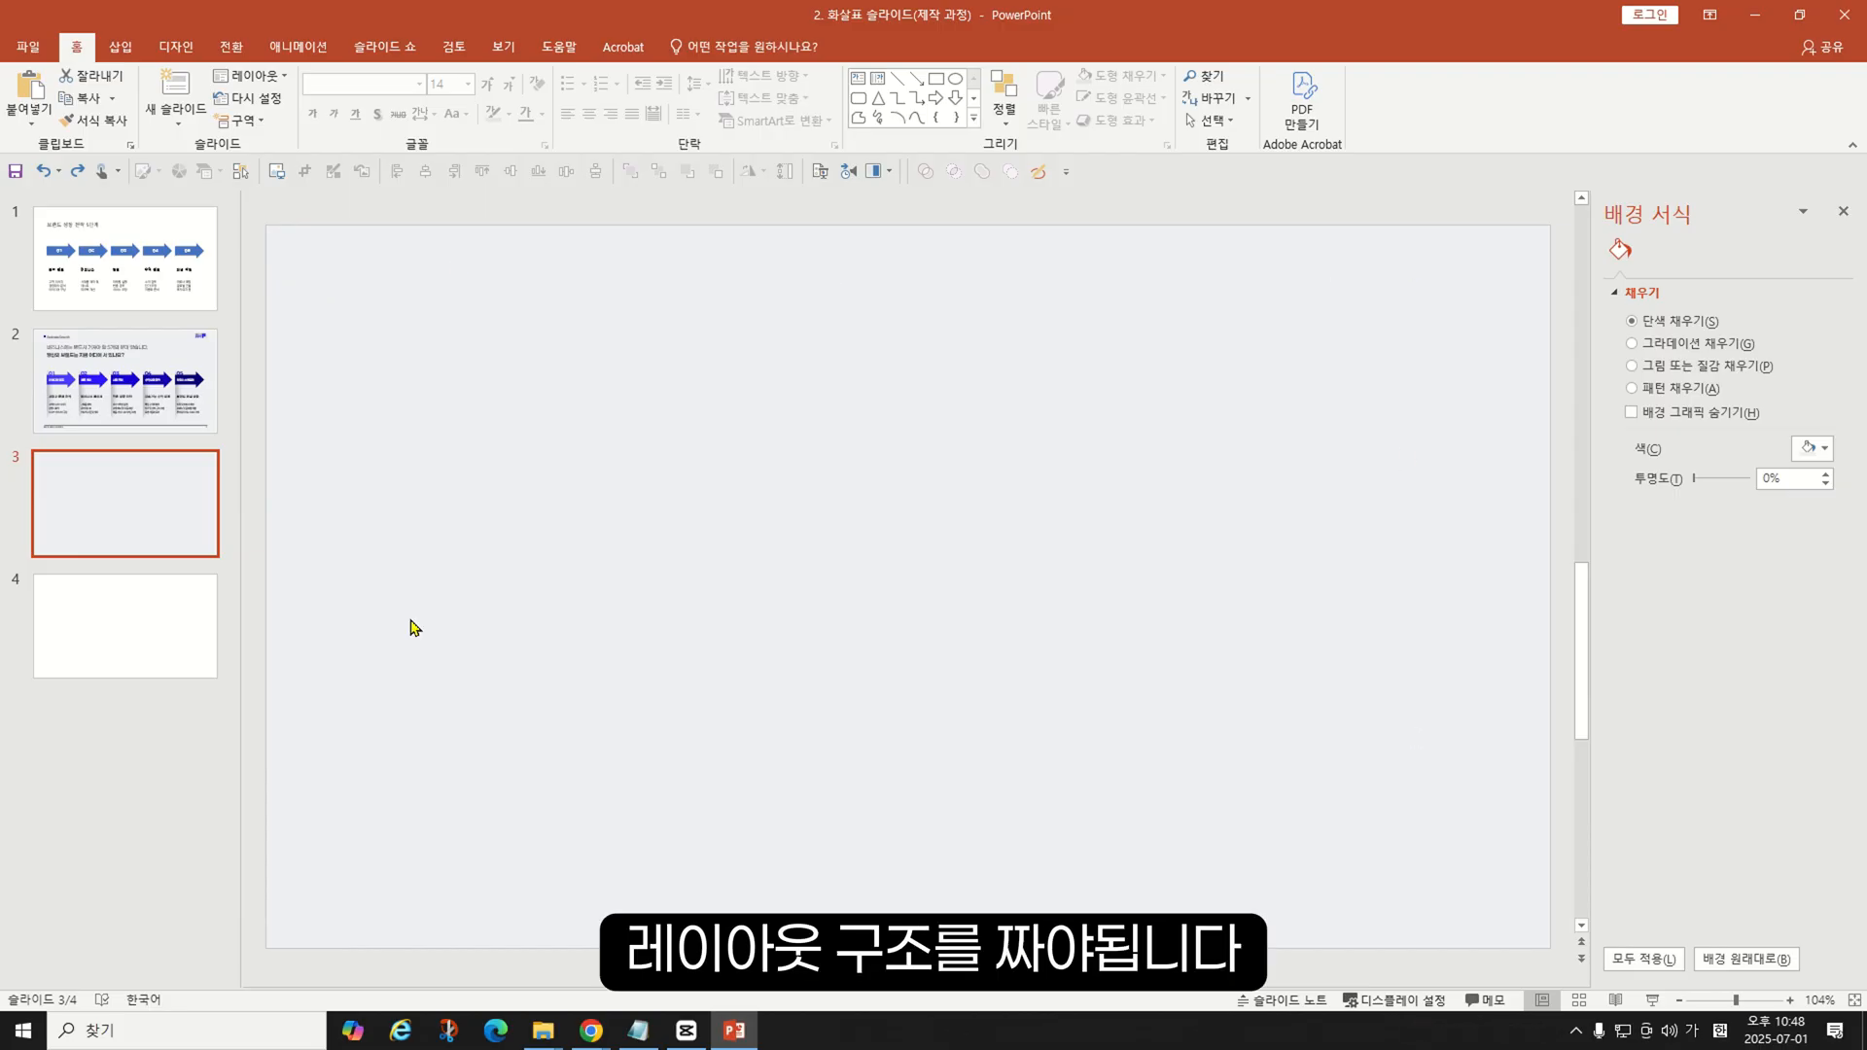
pyautogui.click(124, 380)
pyautogui.click(376, 293)
pyautogui.click(195, 516)
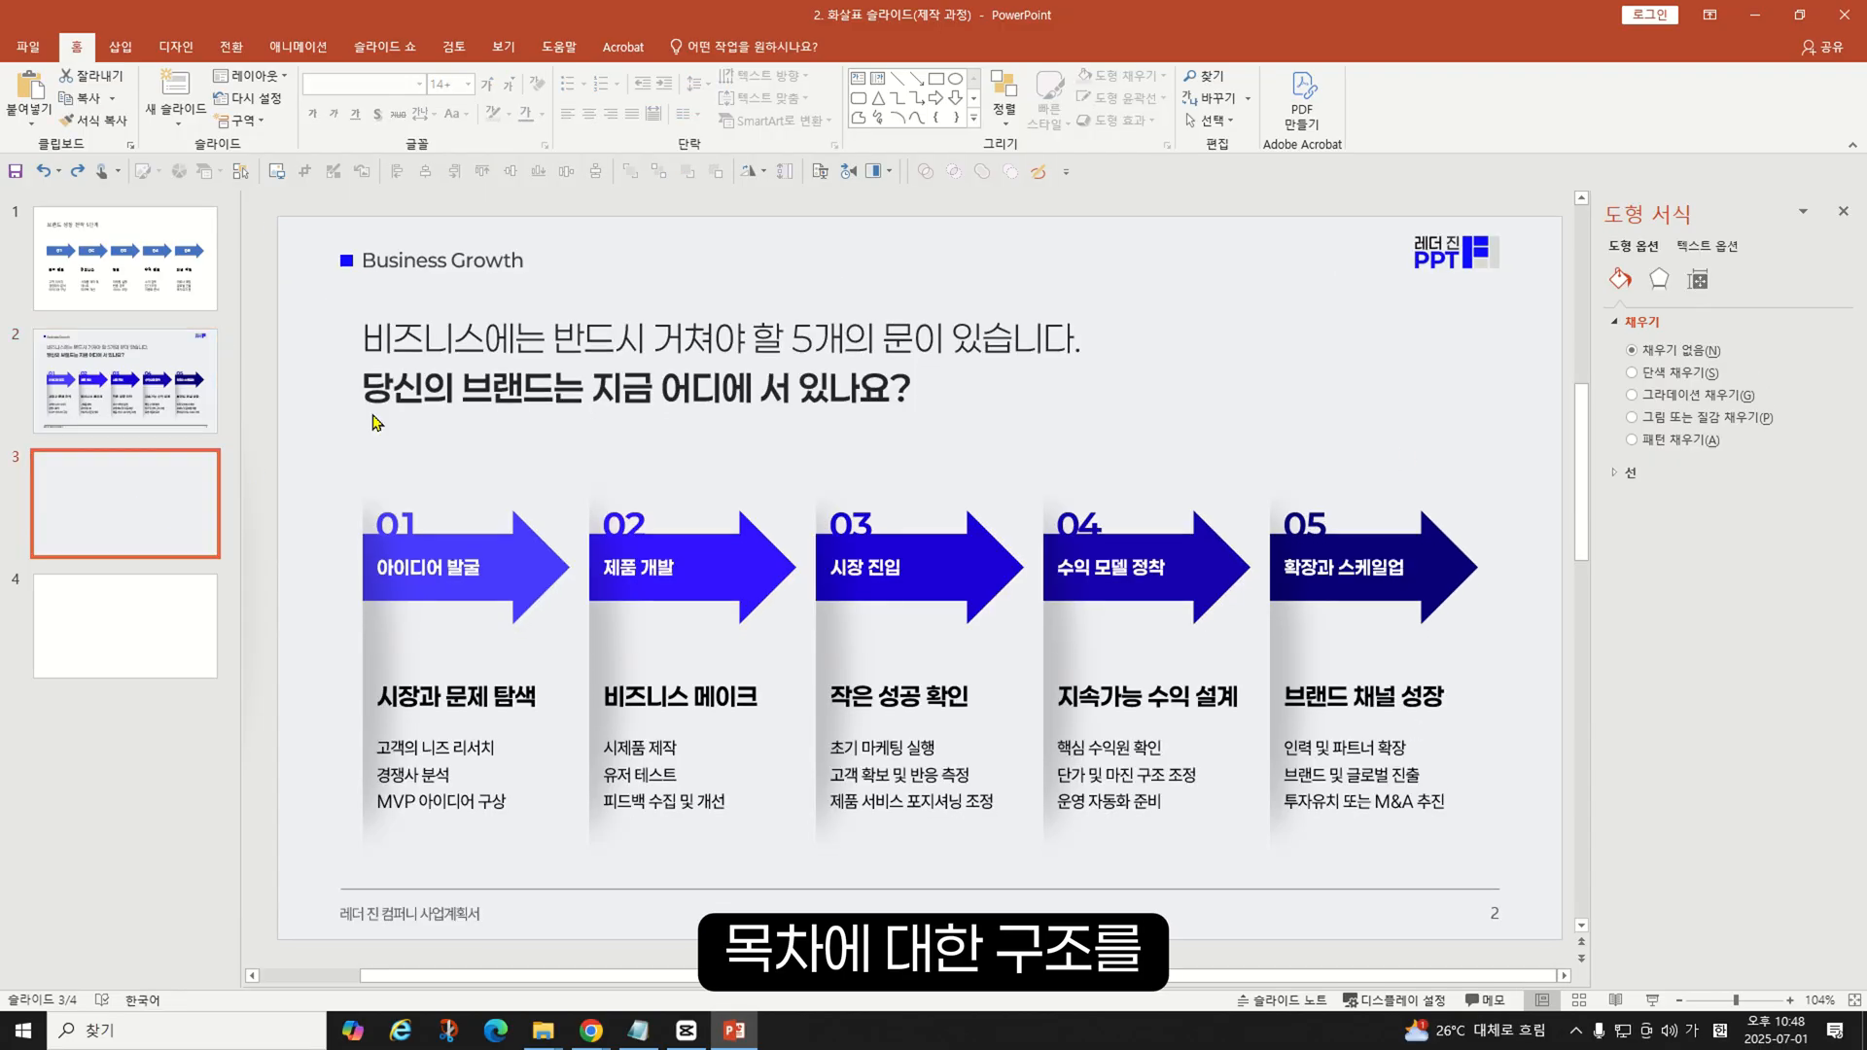
pyautogui.hotkey('ctrl', 'v')
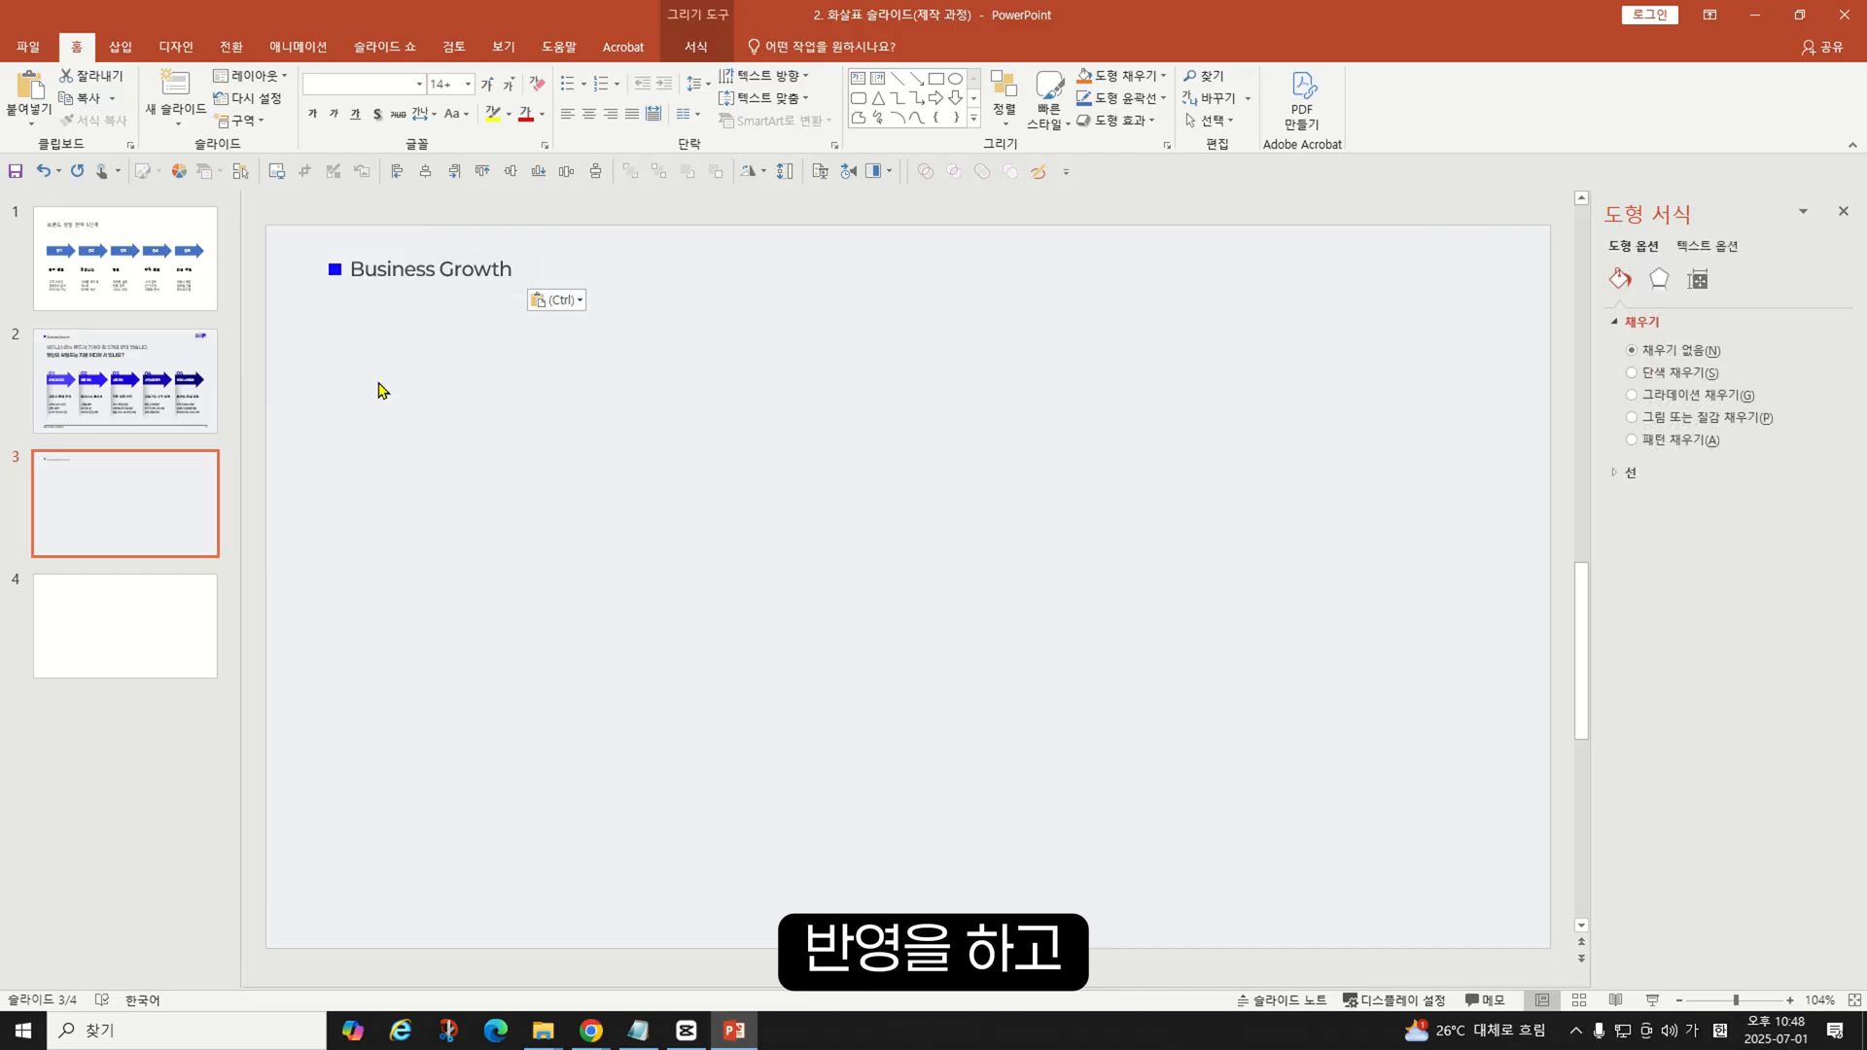
pyautogui.click(382, 389)
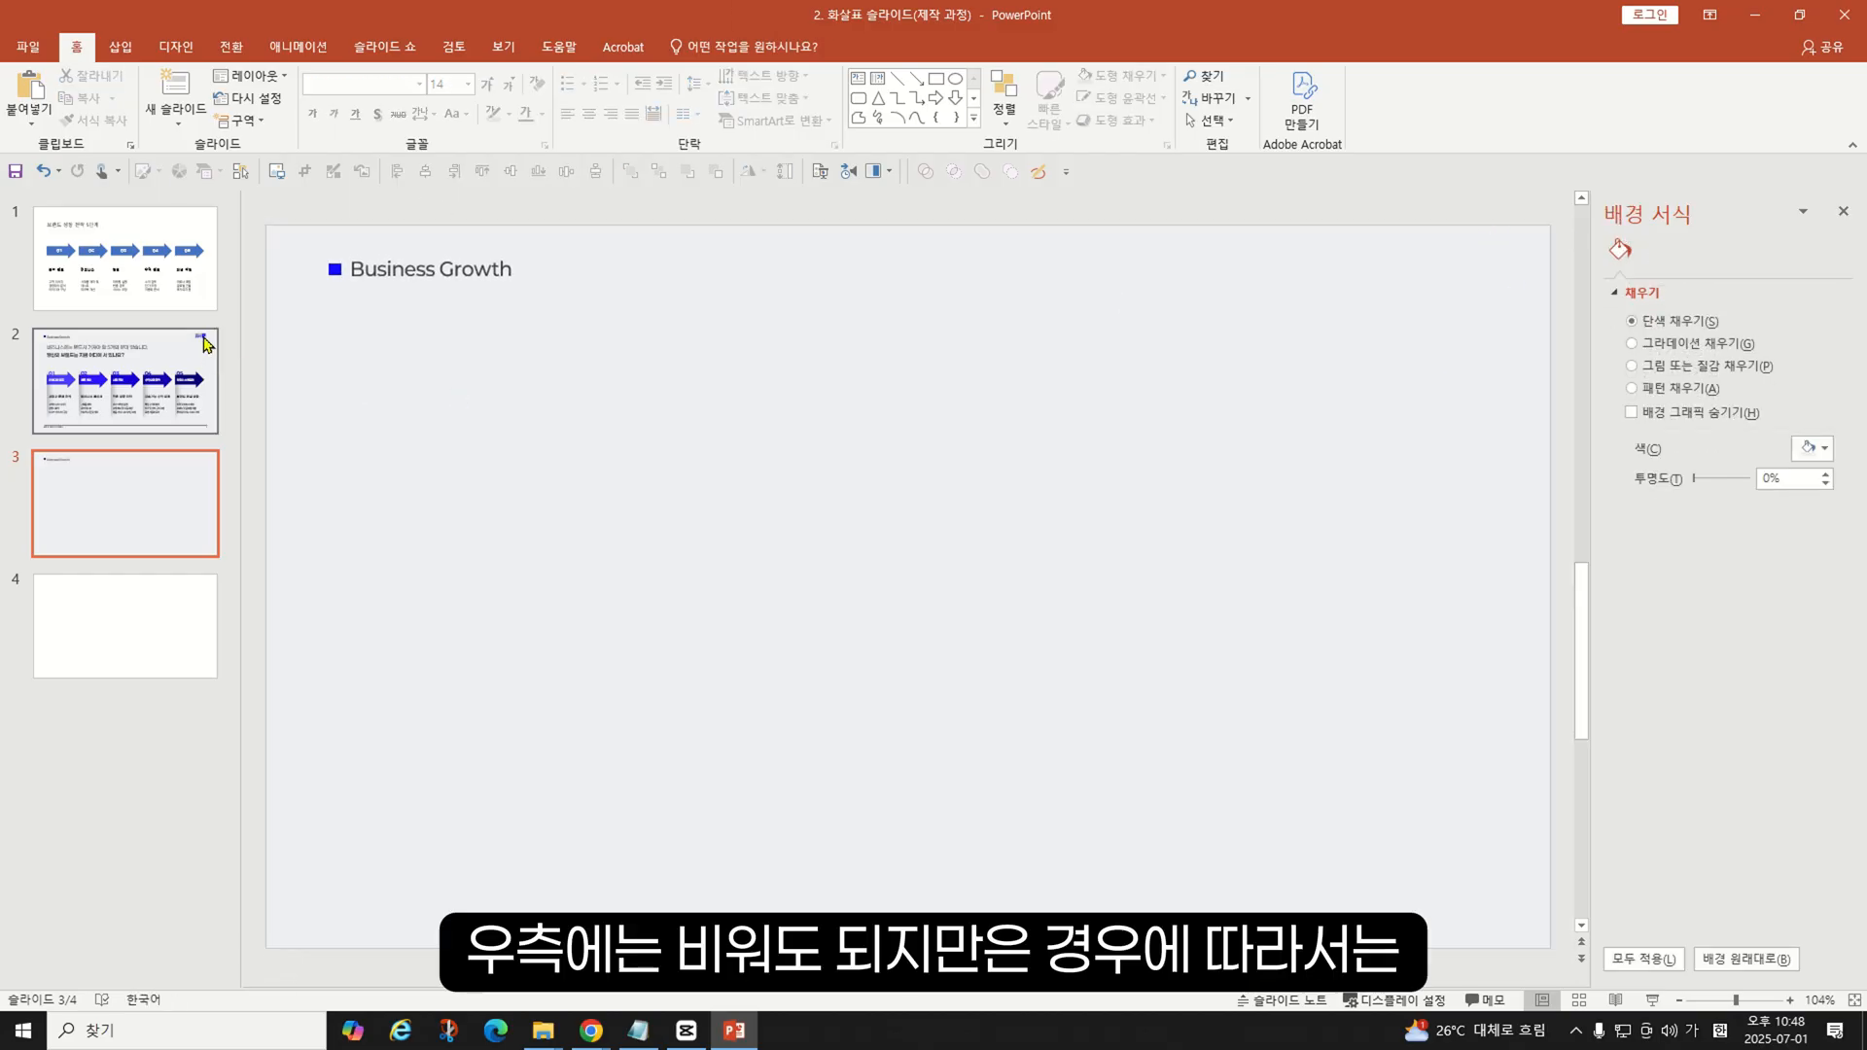
# - Copy the 레더 진 PPT logo from slide 2 to the upper-right corner of slide 3
pyautogui.click(206, 374)
pyautogui.click(1485, 252)
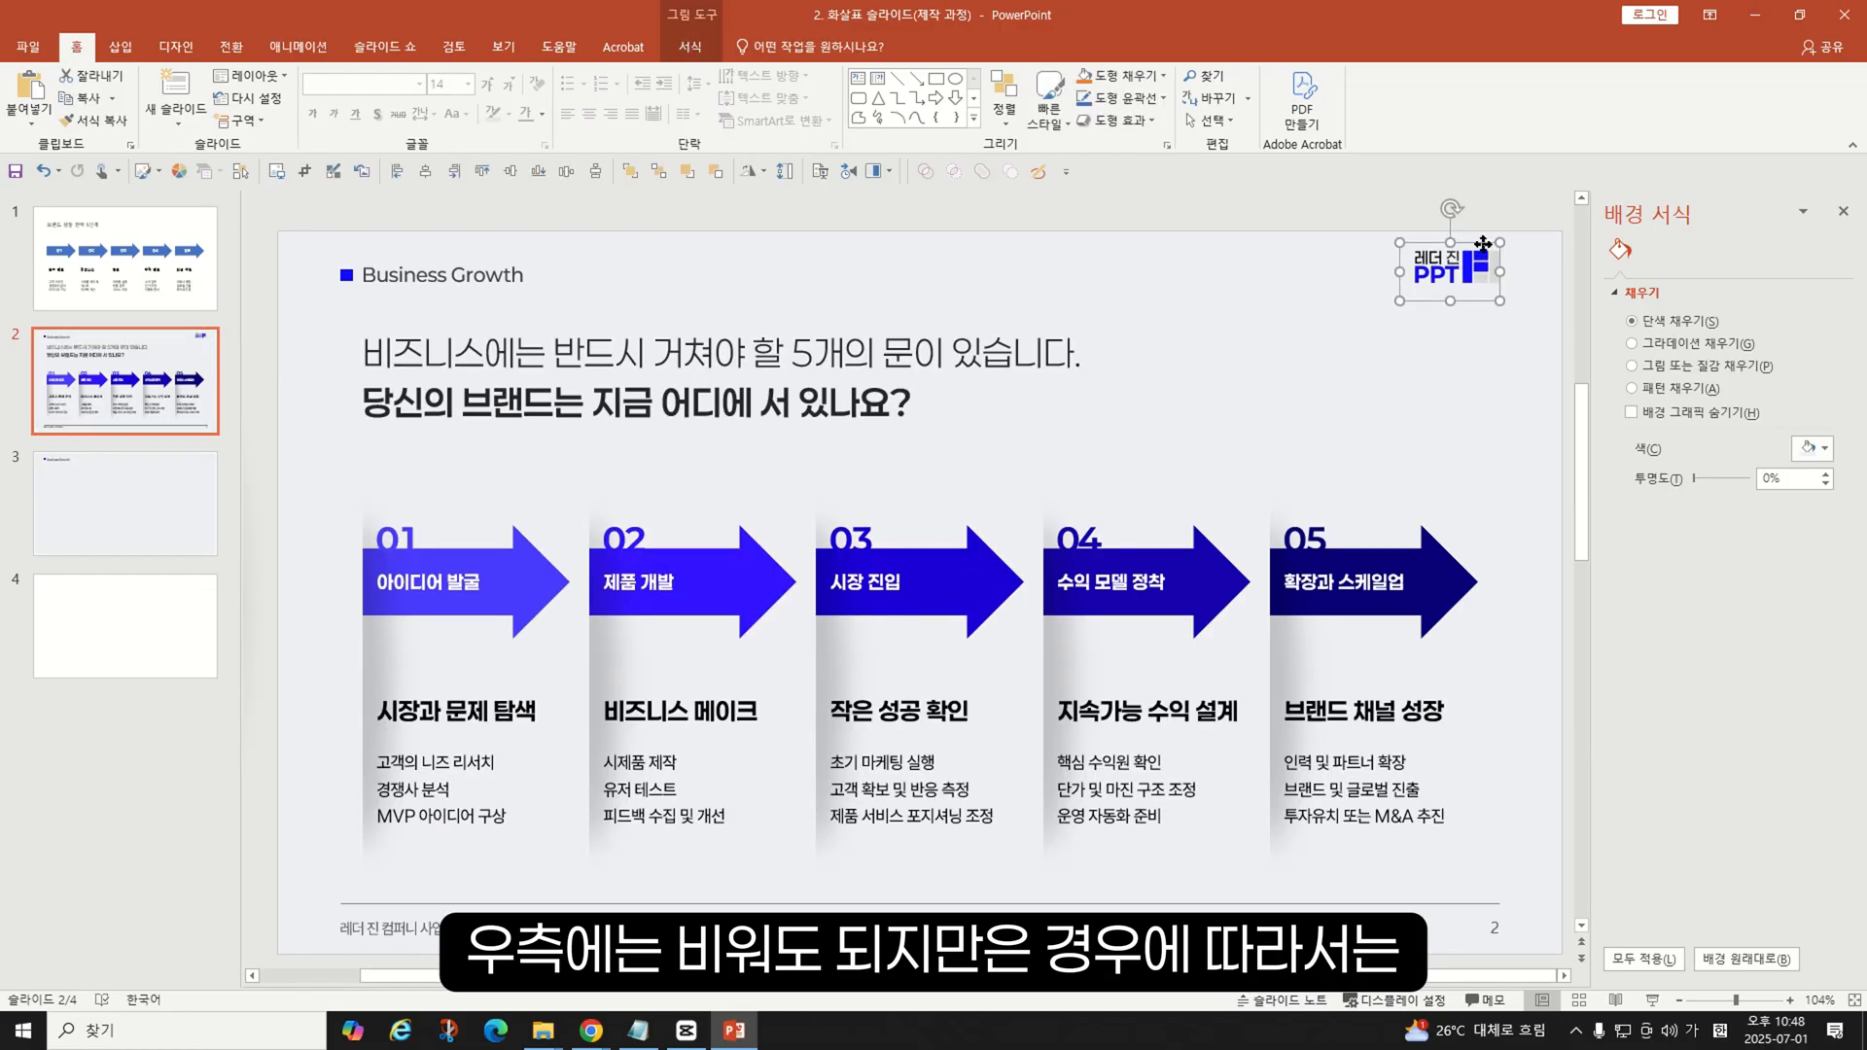
pyautogui.click(156, 482)
pyautogui.hotkey('ctrl', 'v')
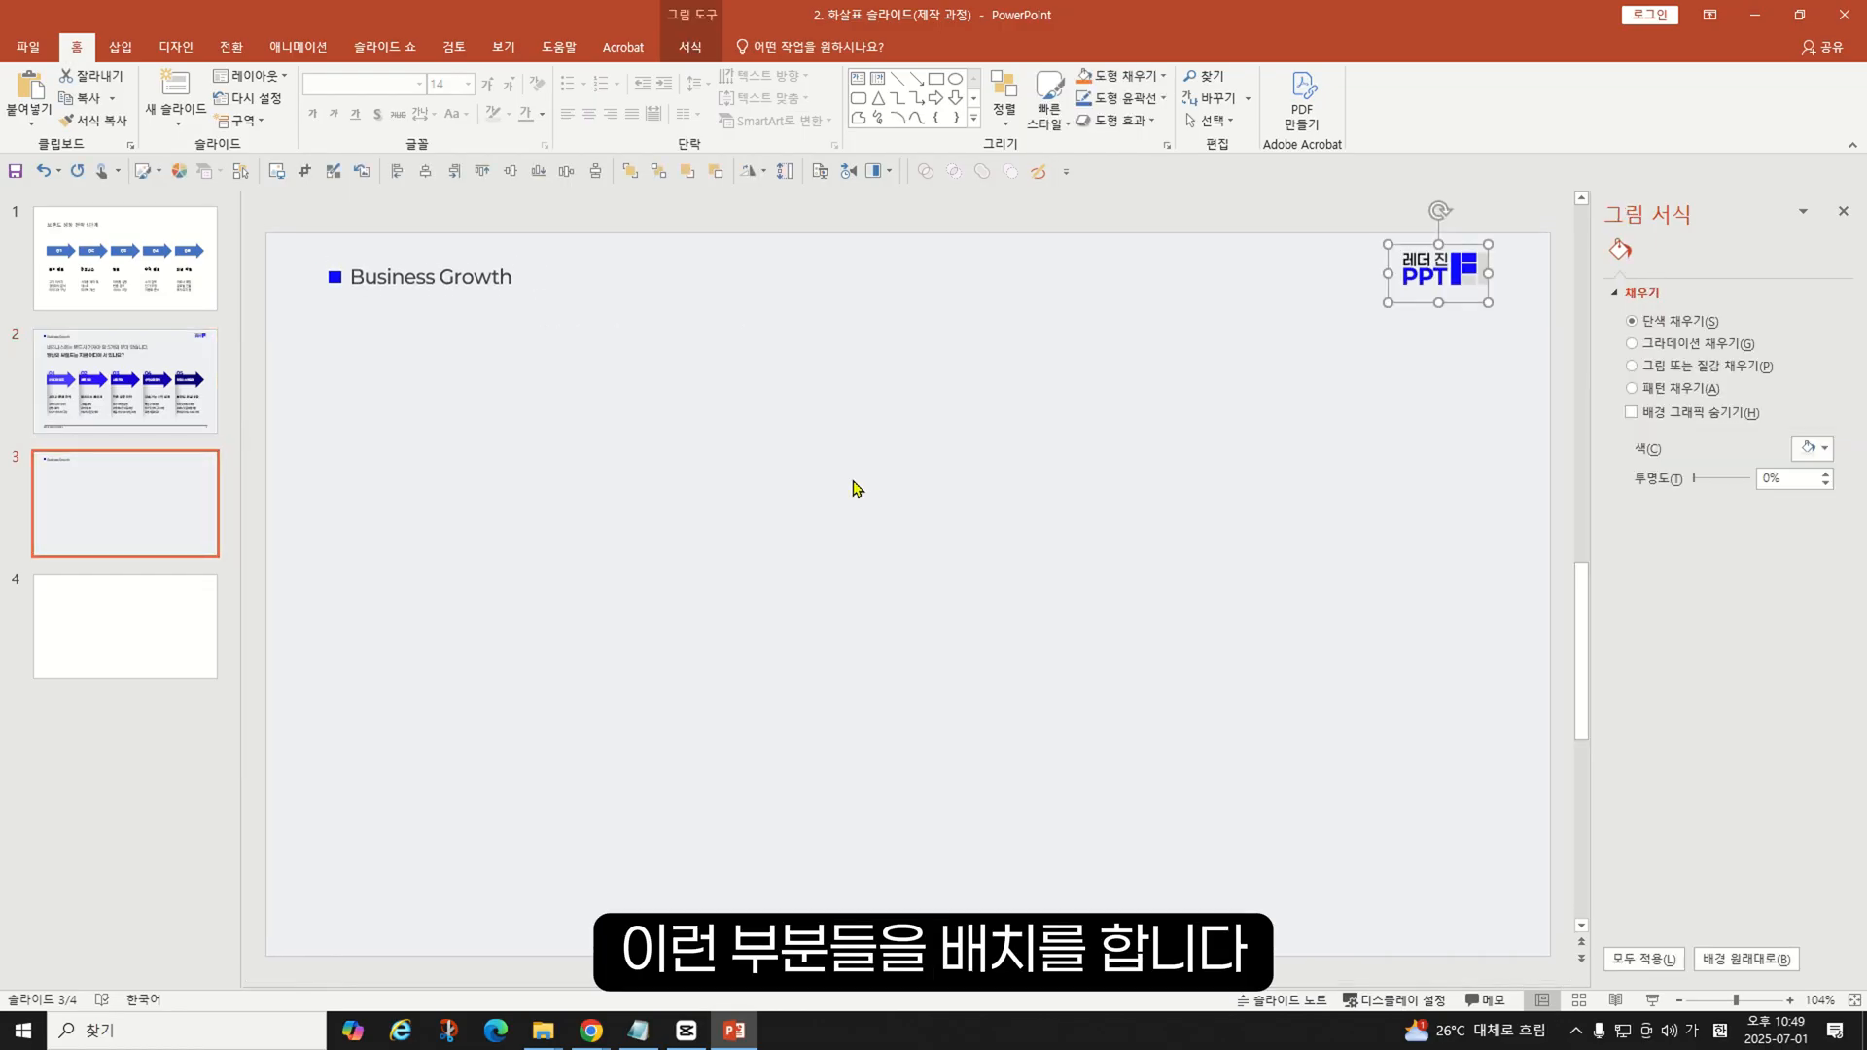
pyautogui.click(584, 534)
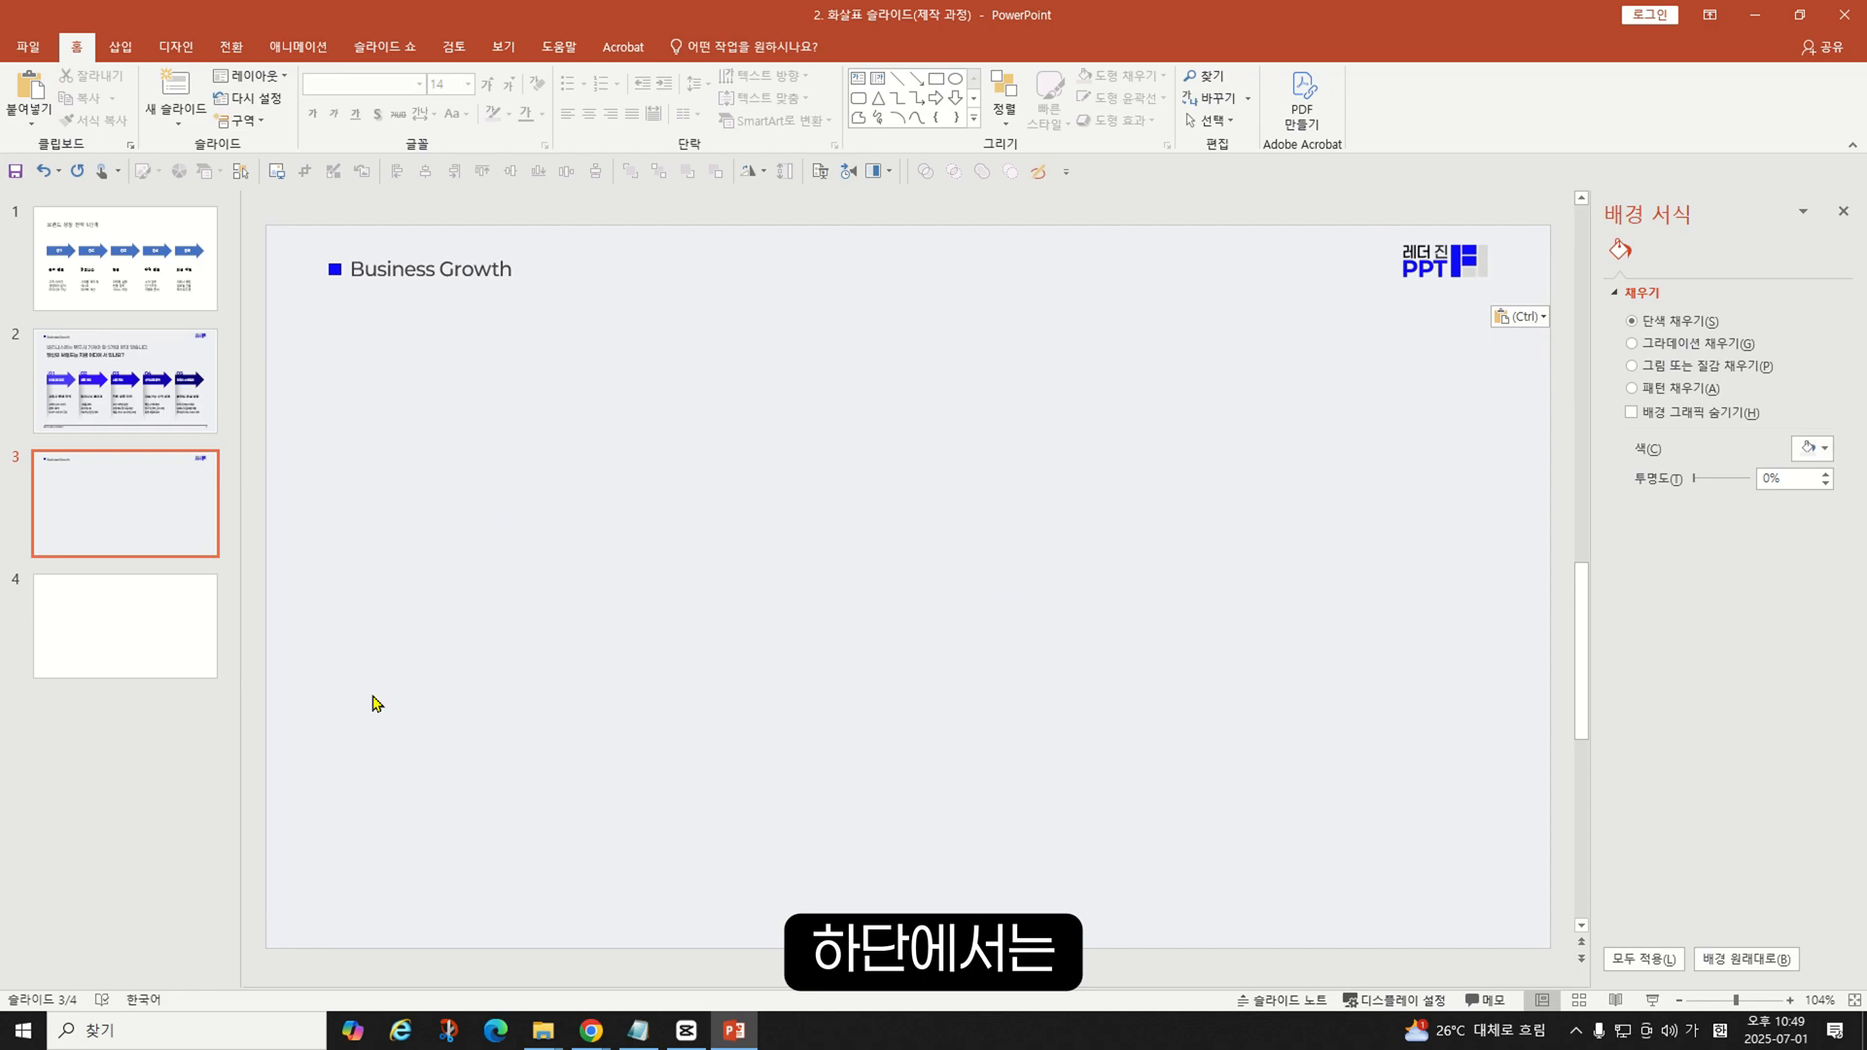
# - Copy the page number box from slide 2 to the lower-right corner of slide 3
pyautogui.click(156, 404)
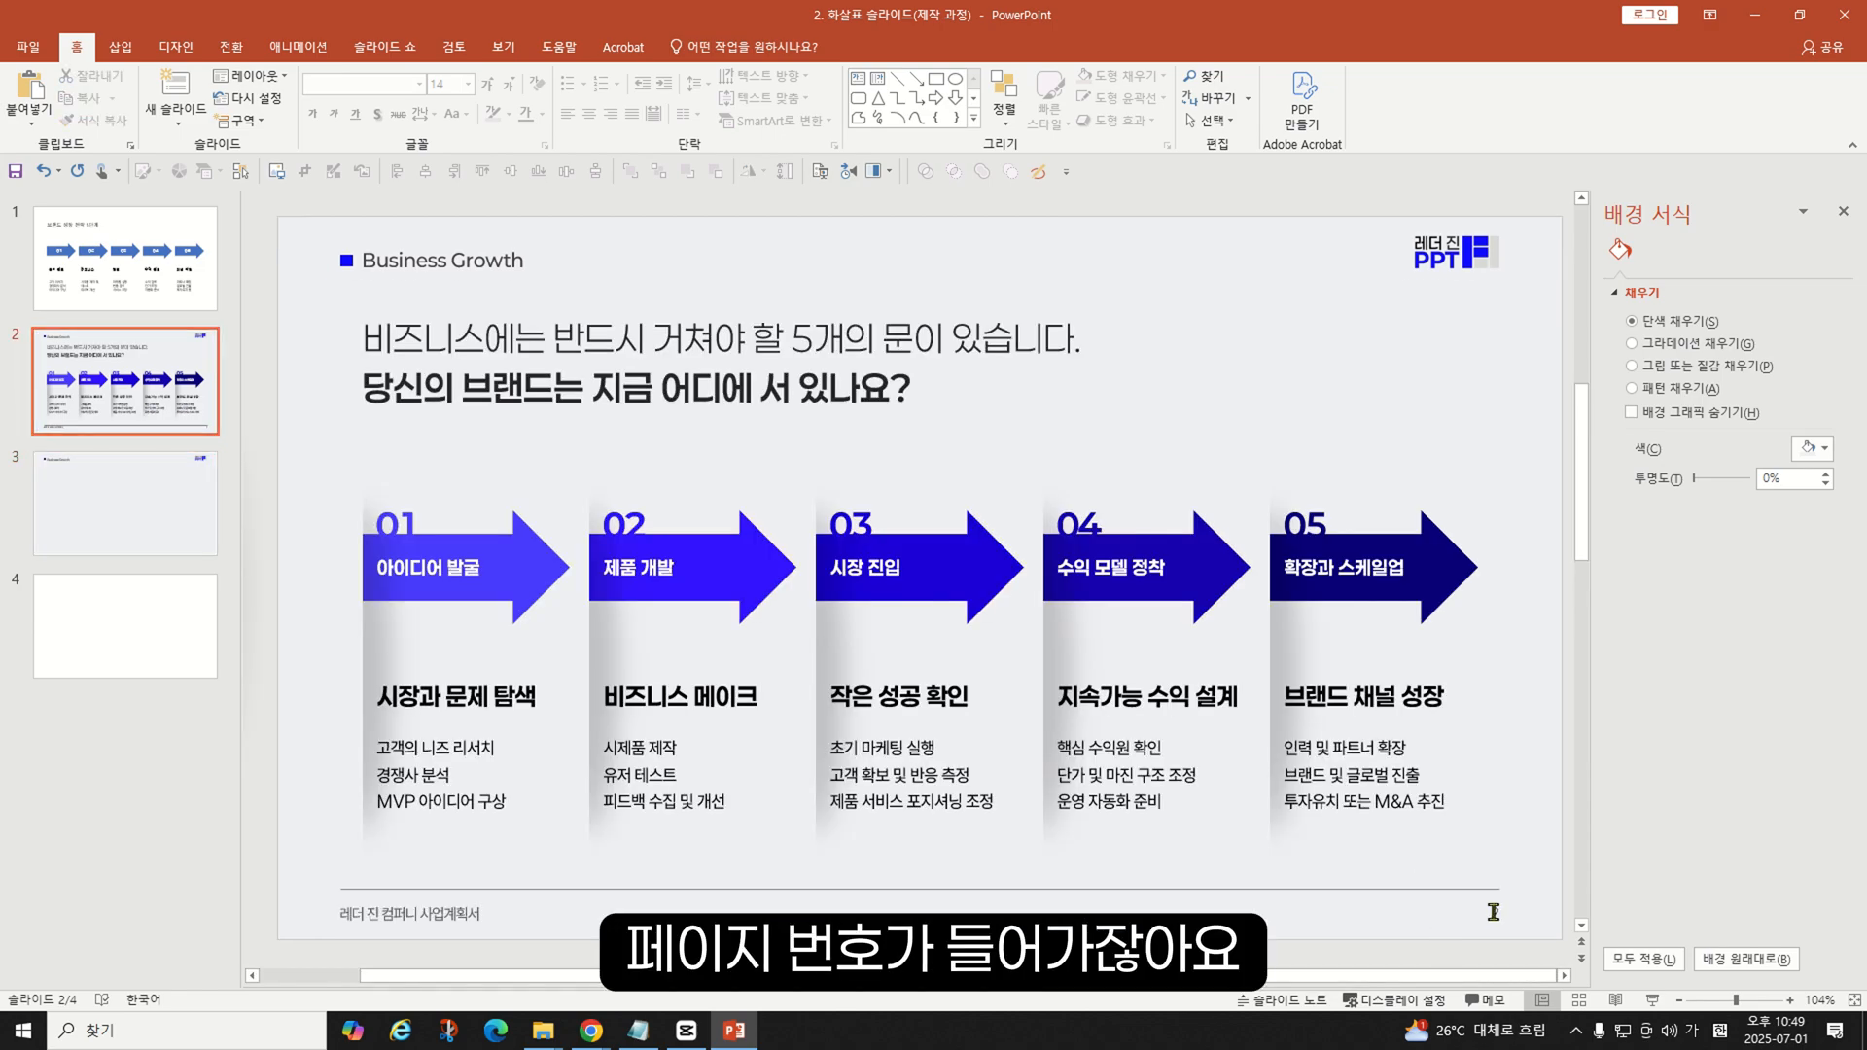
pyautogui.click(1493, 912)
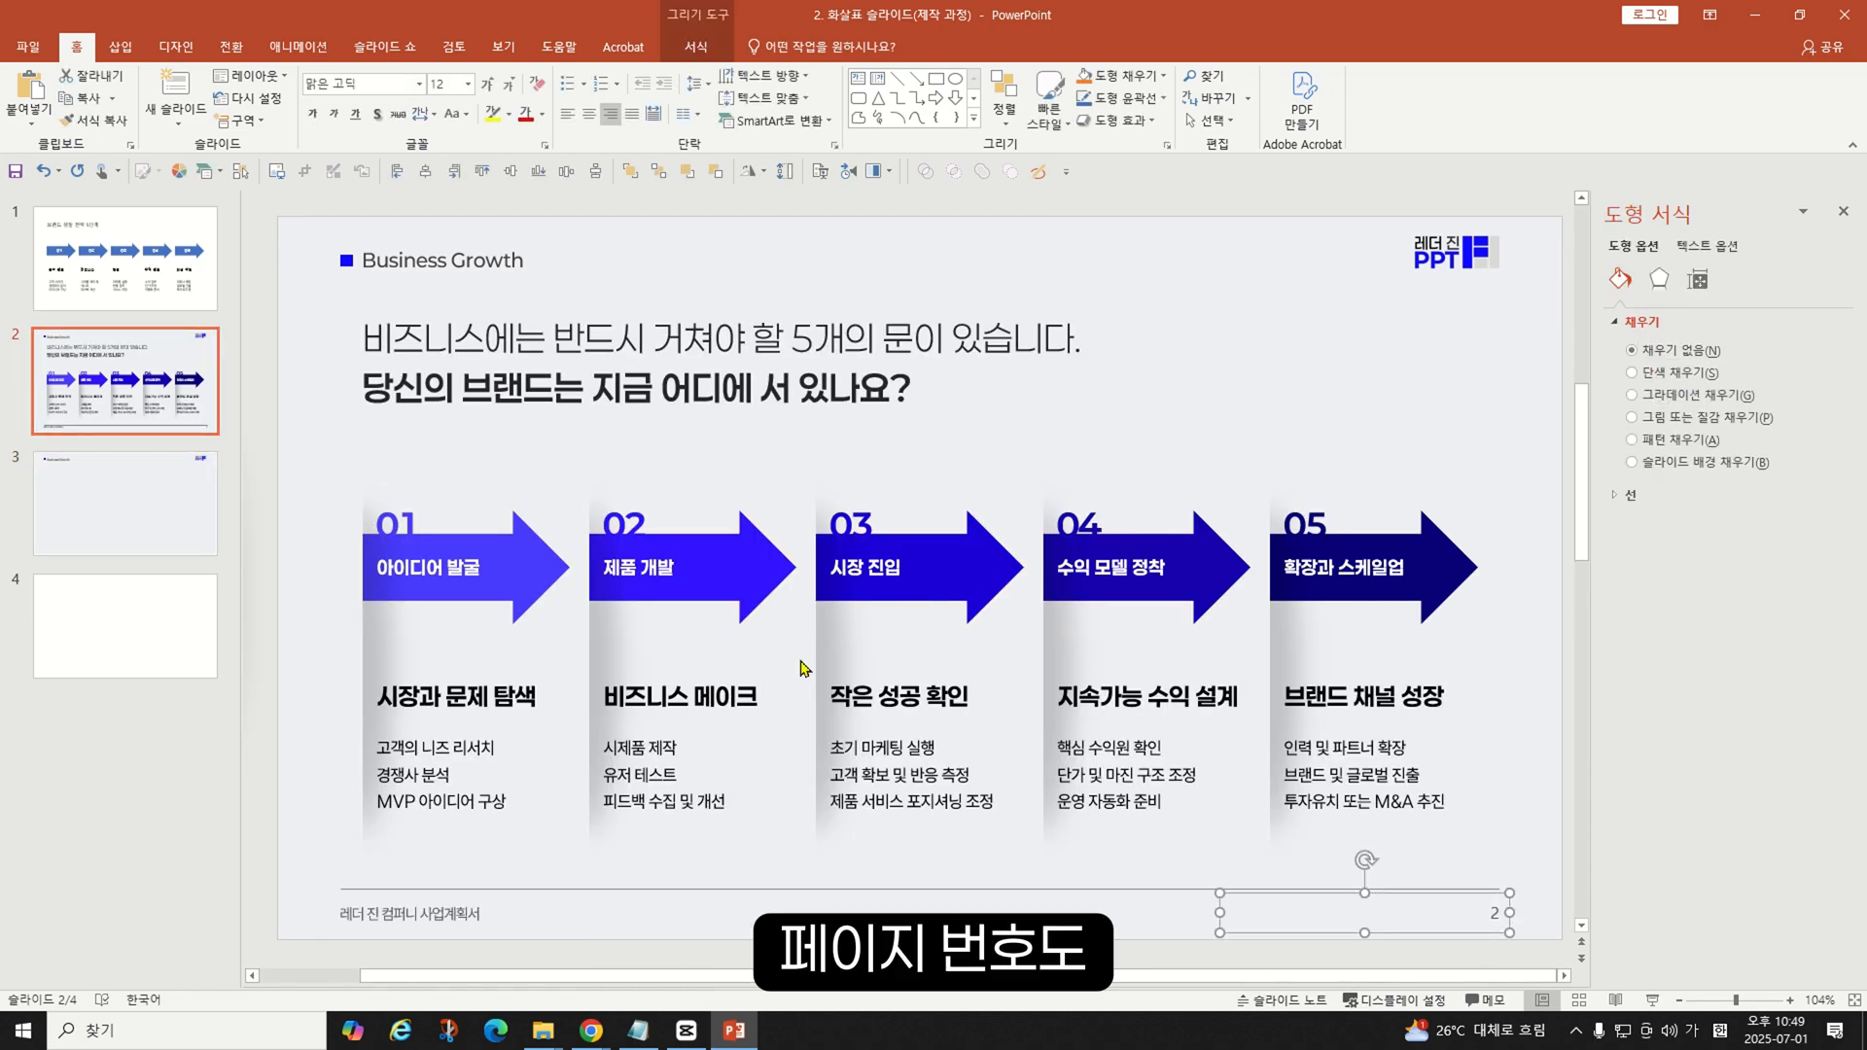
pyautogui.press('pagedown')
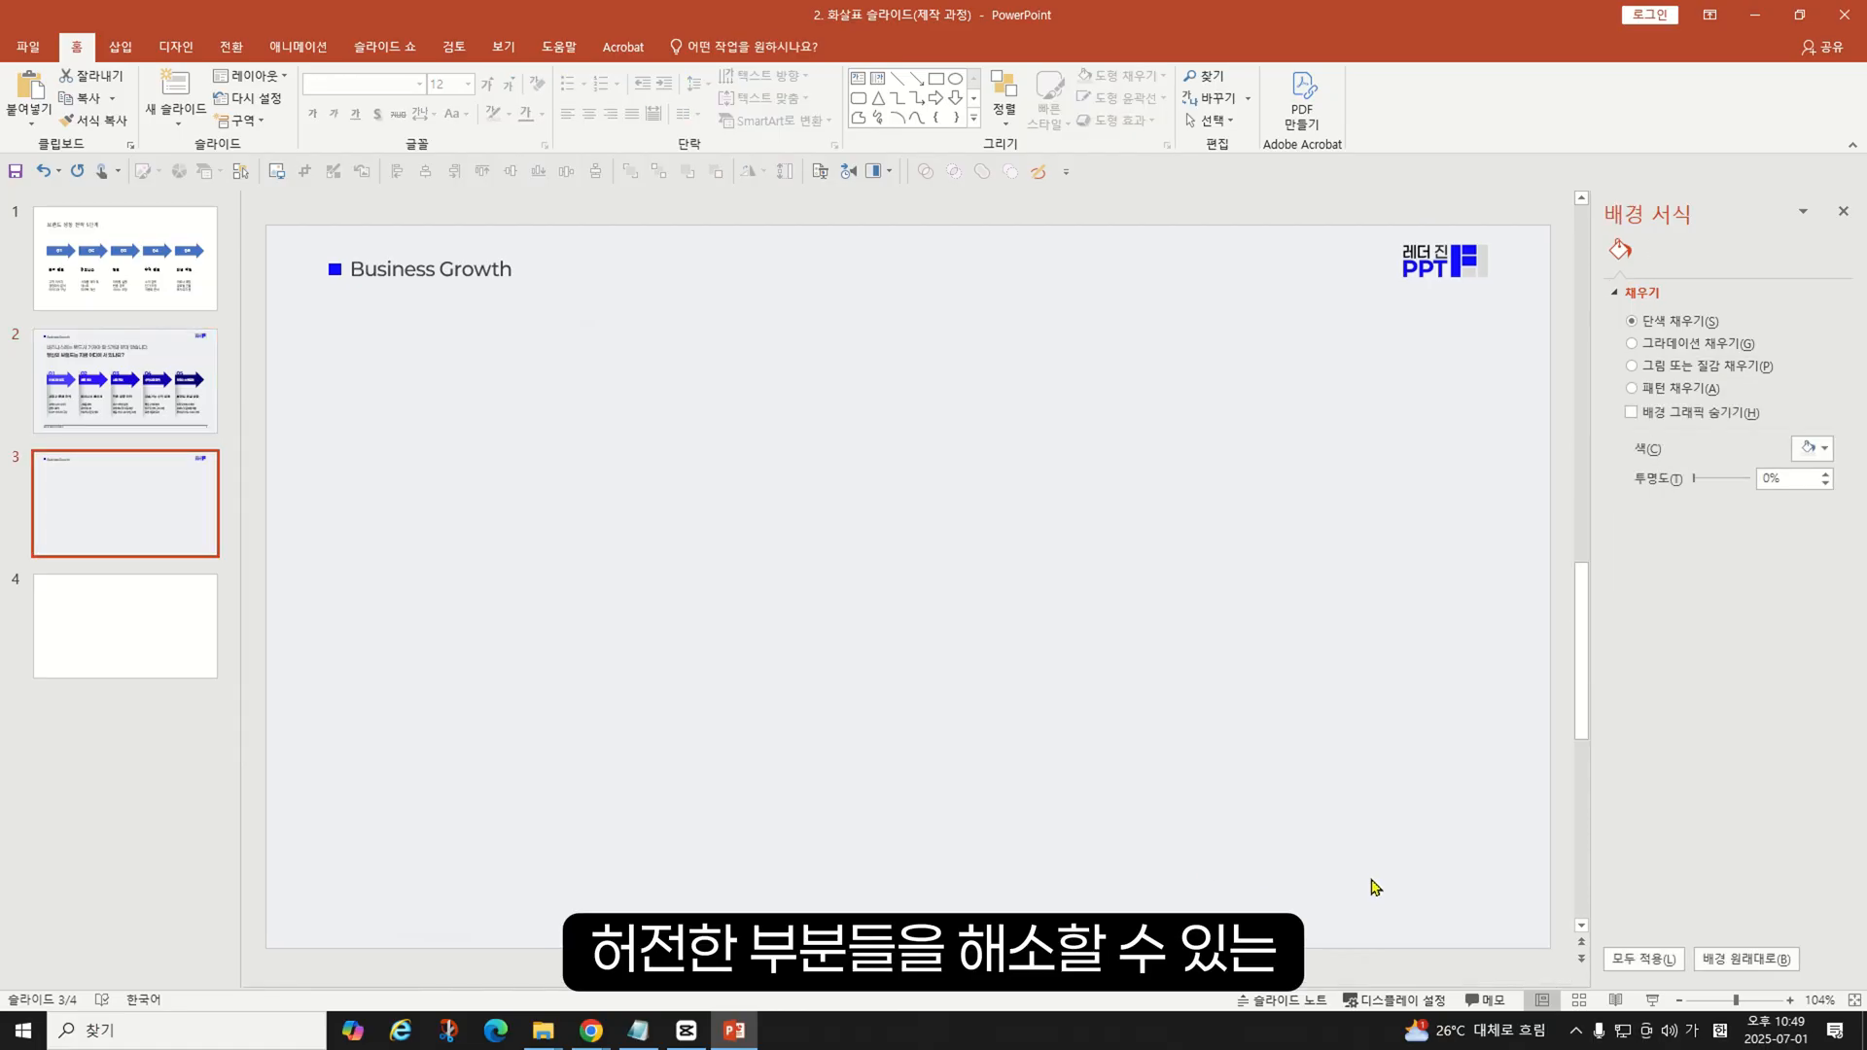
pyautogui.hotkey('ctrl', 'v')
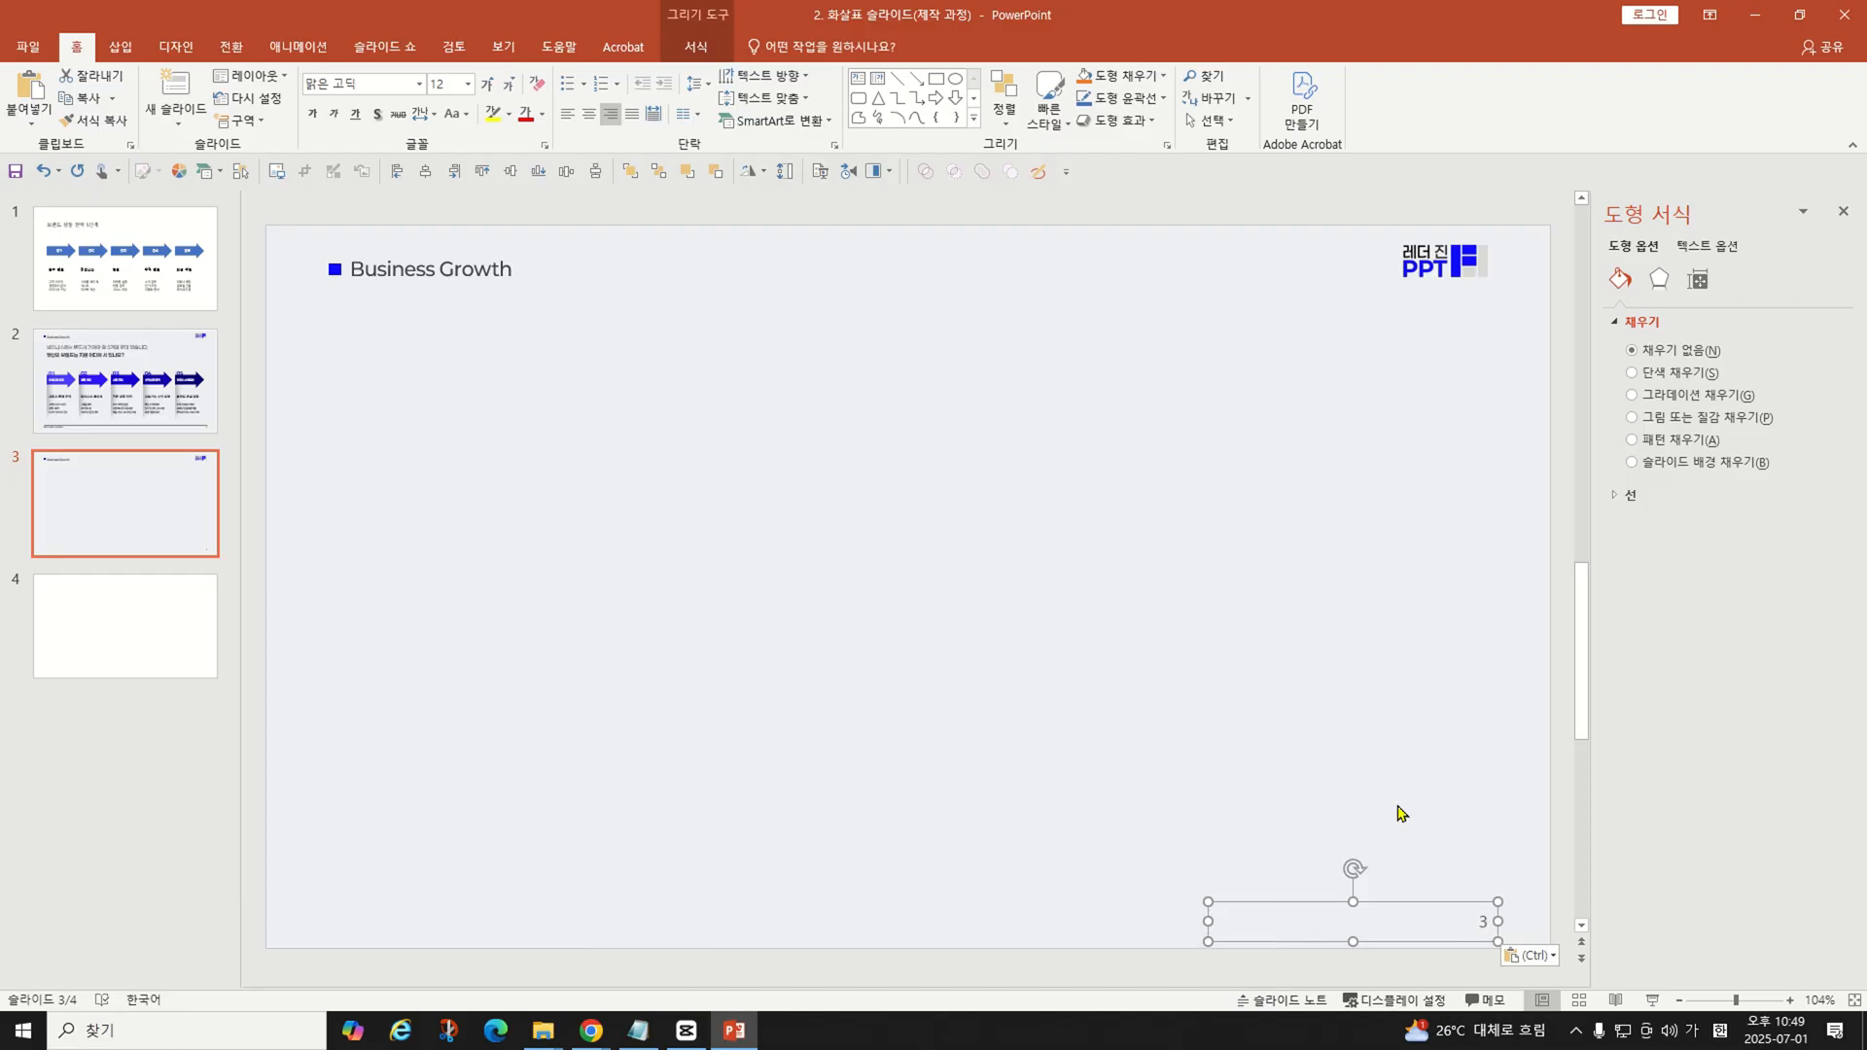
pyautogui.click(1437, 862)
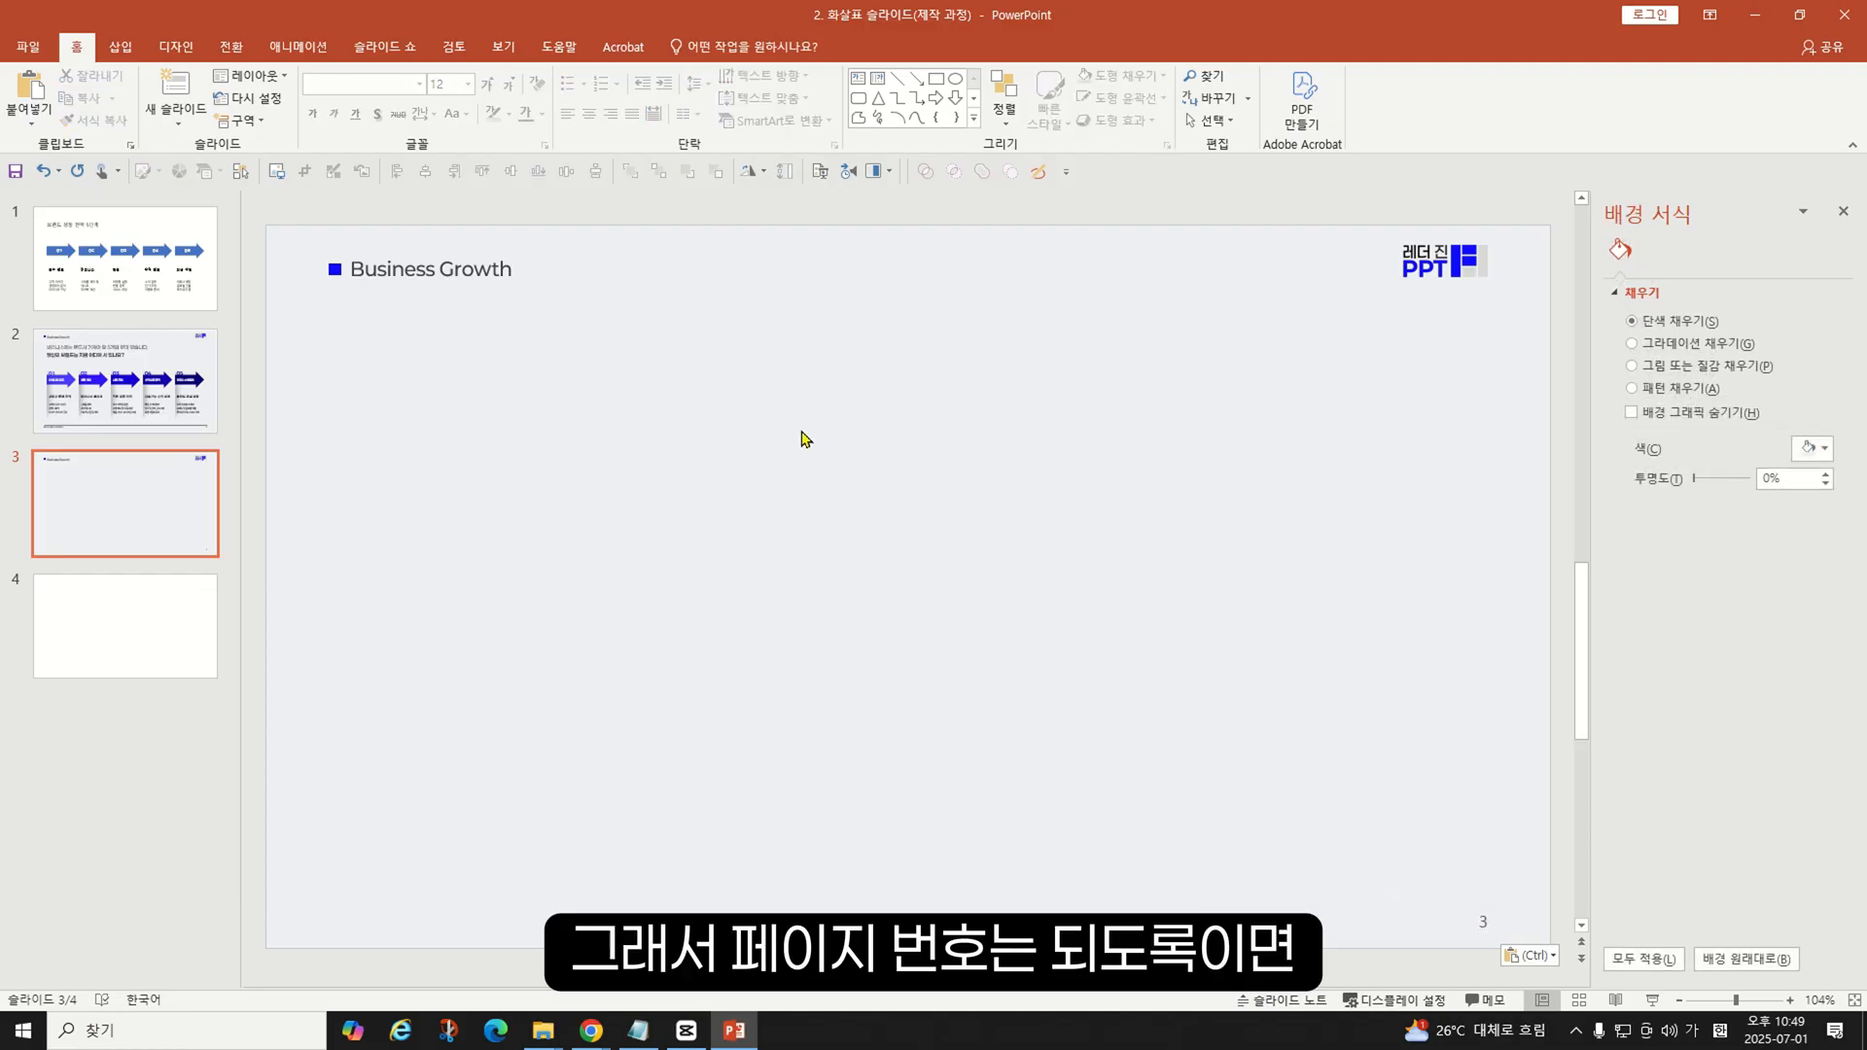
# - Copy the "레더 진 컴퍼니 사업계획서" footer text from slide 2 to the lower-left corner of slide 3
pyautogui.click(124, 413)
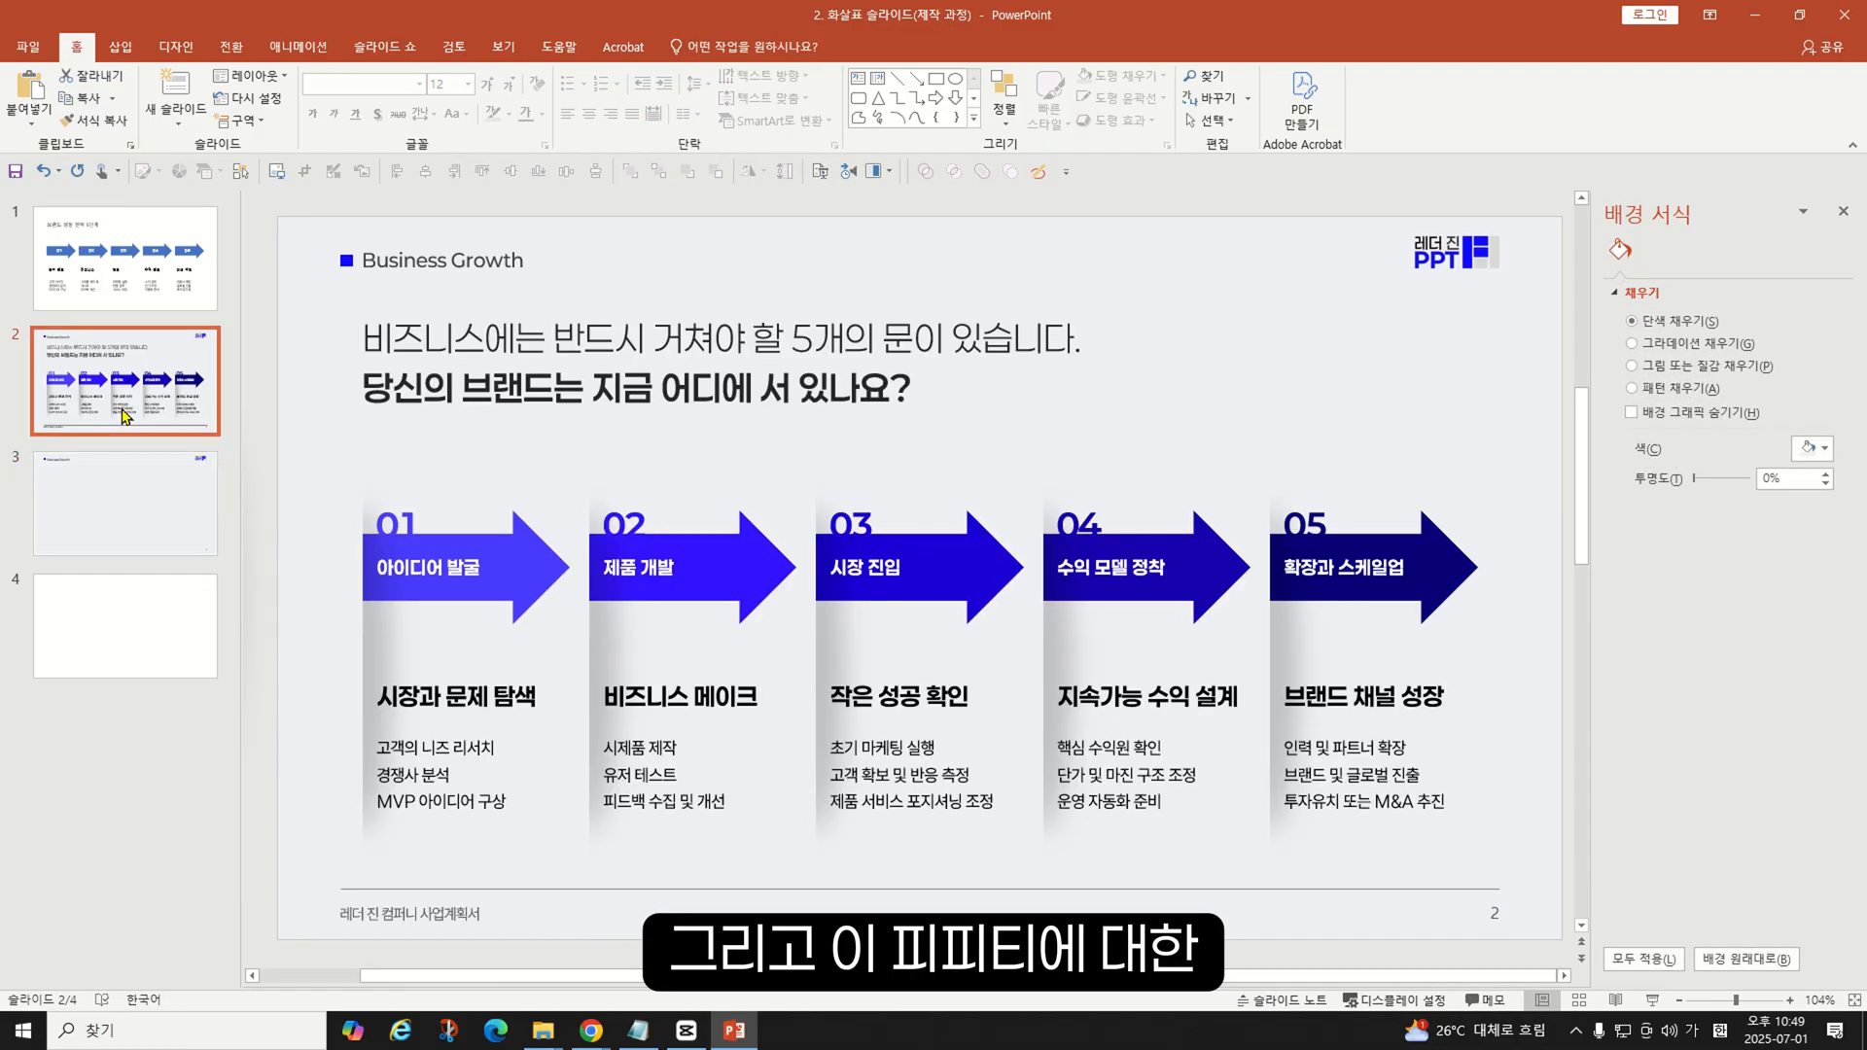
pyautogui.click(457, 914)
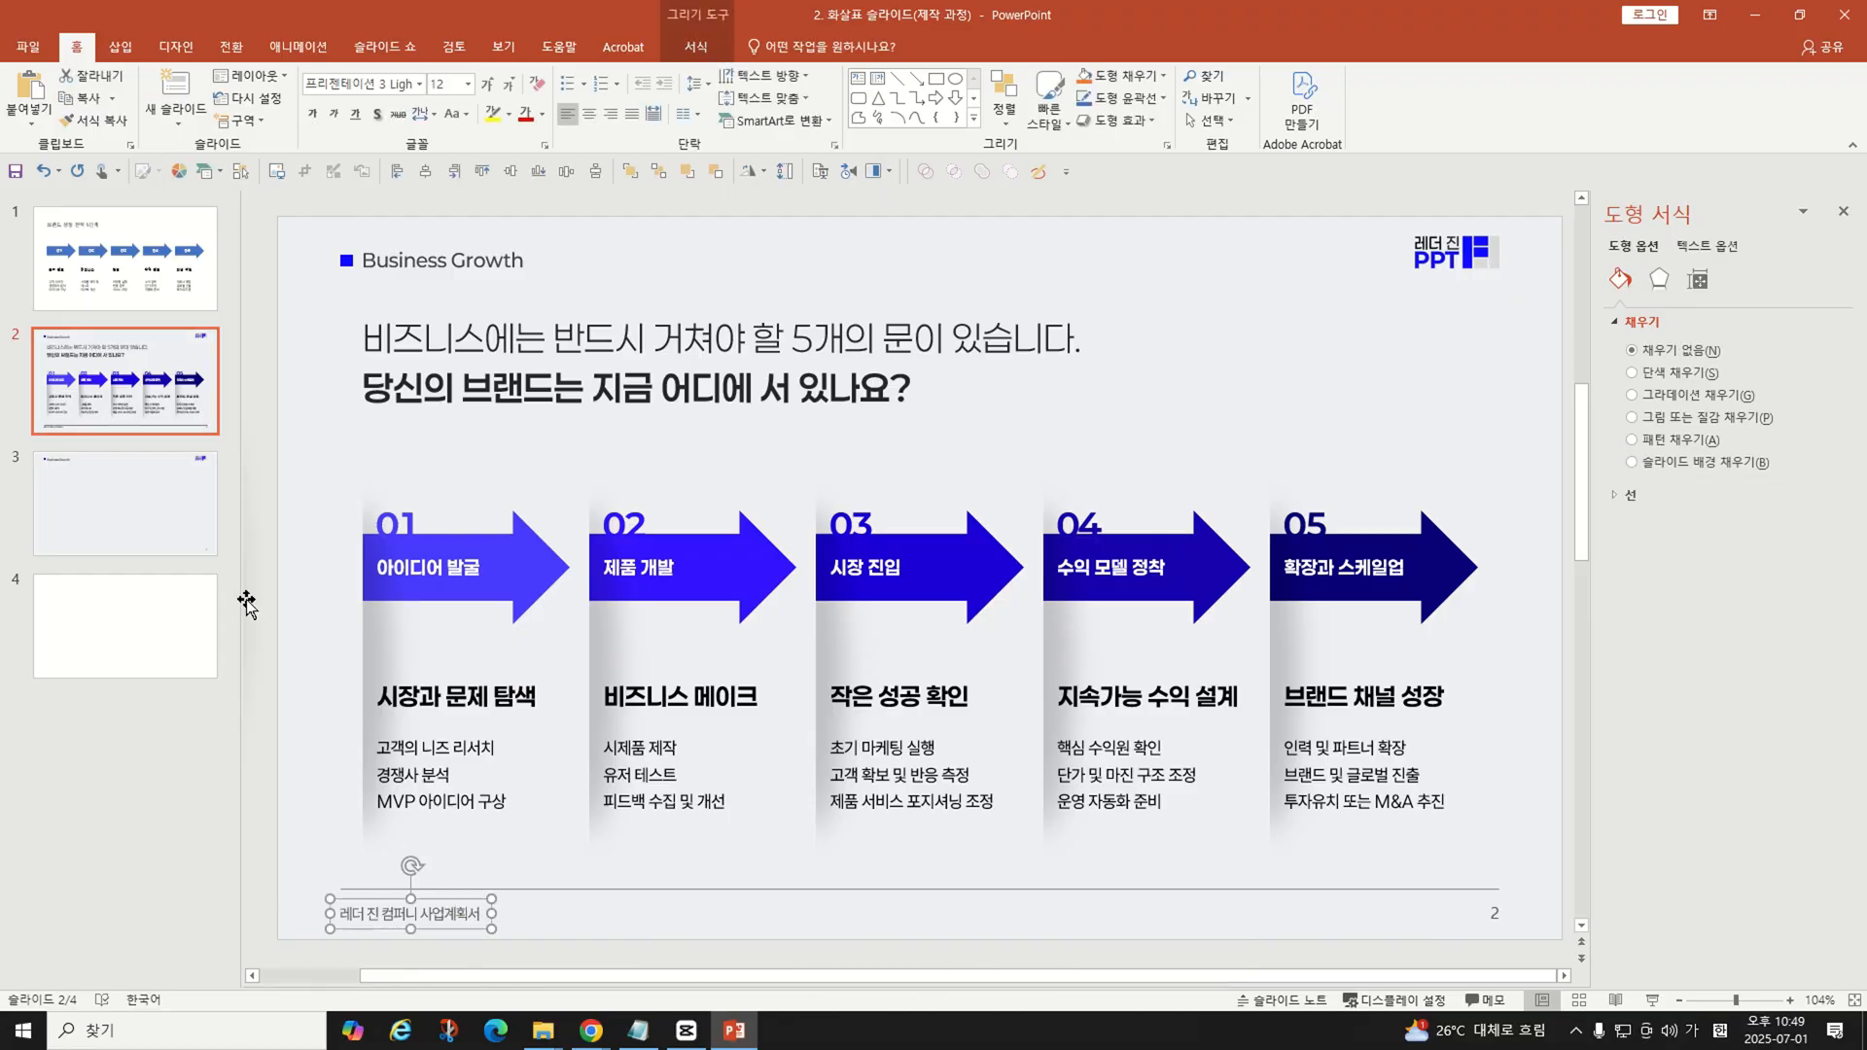
pyautogui.click(154, 520)
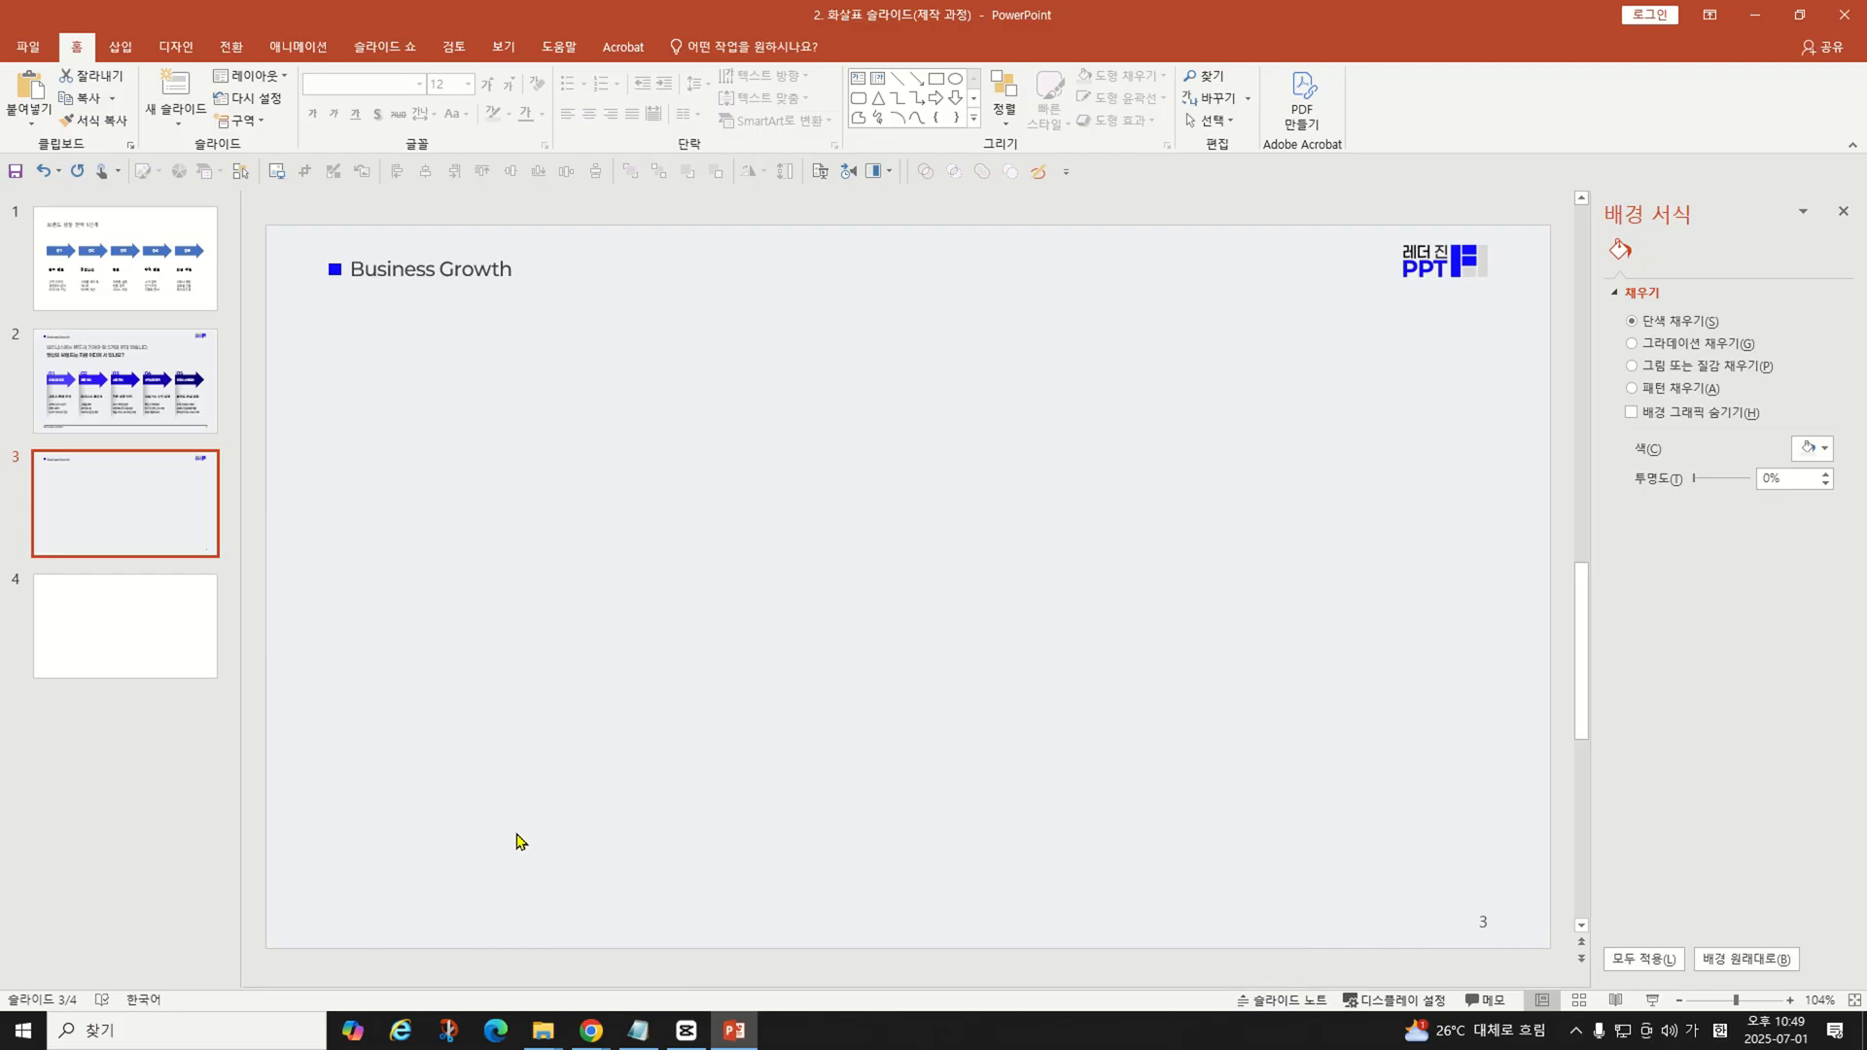
pyautogui.hotkey('ctrl', 'v')
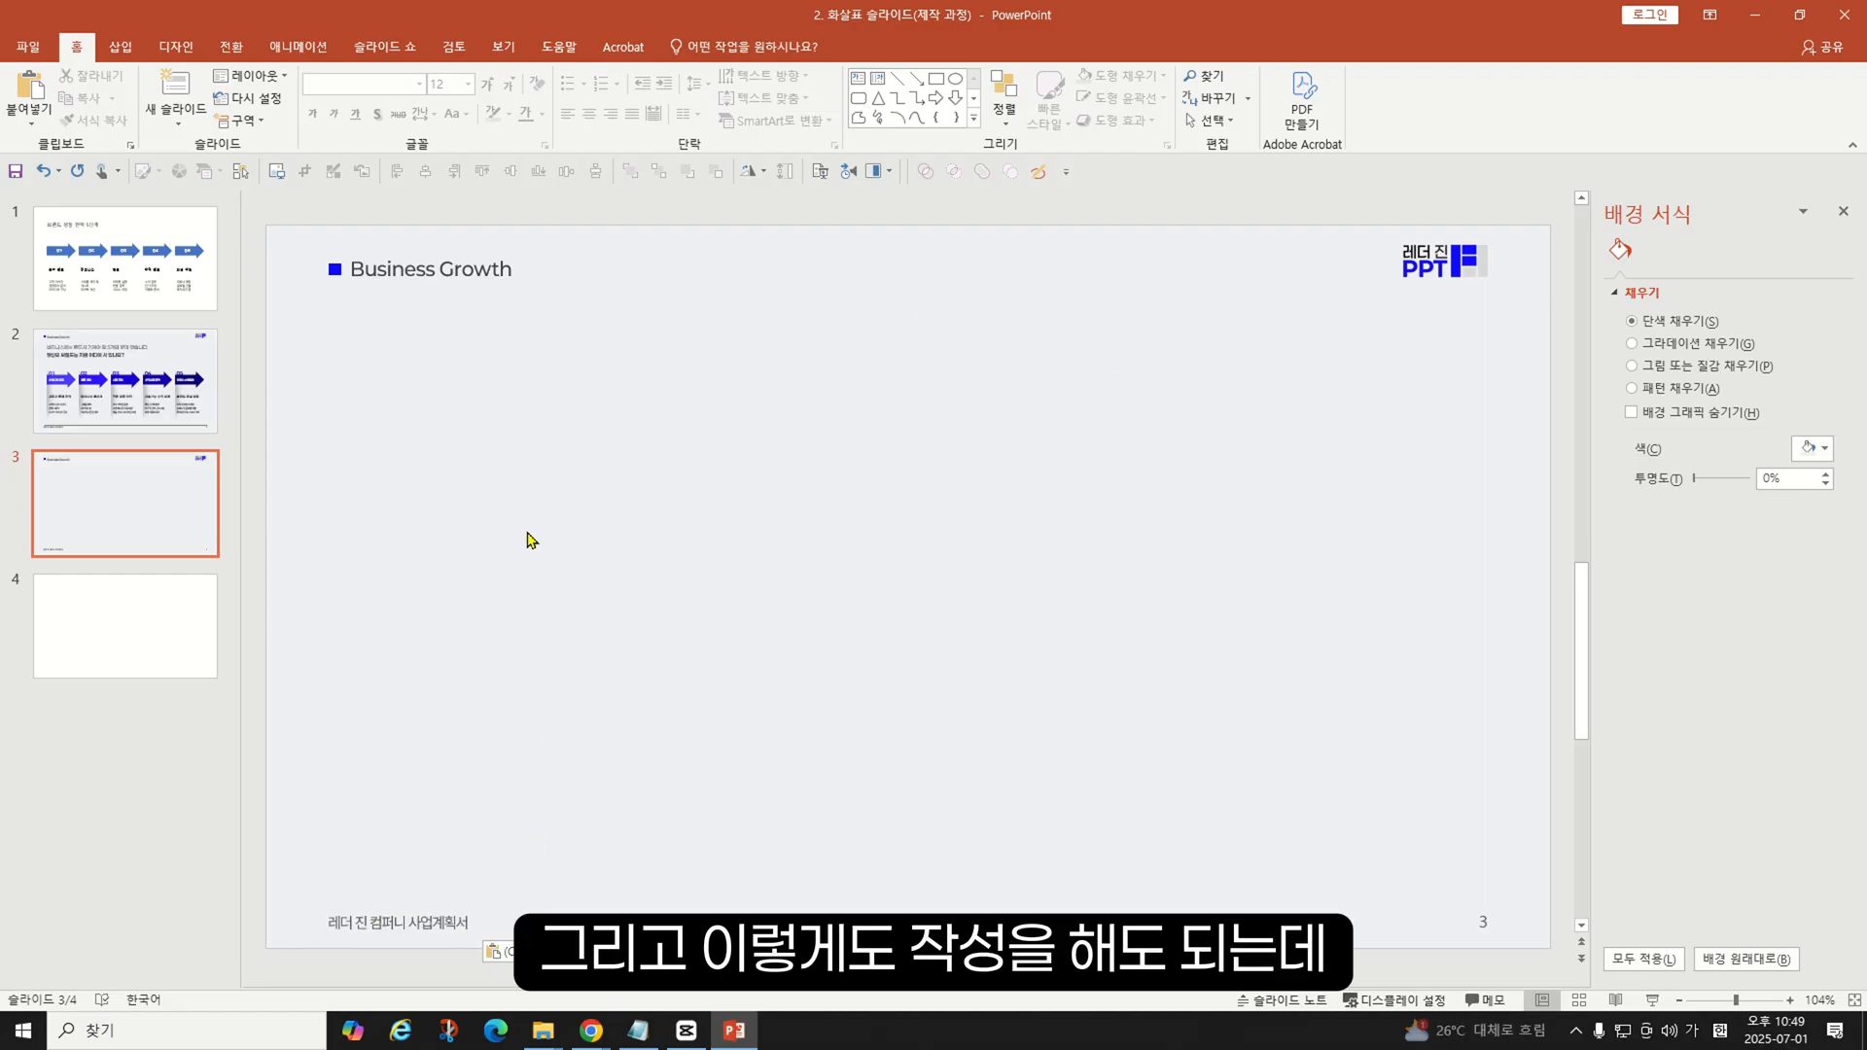
# - Copy the horizontal divider line above the footer from slide 2 onto slide 3
pyautogui.click(138, 402)
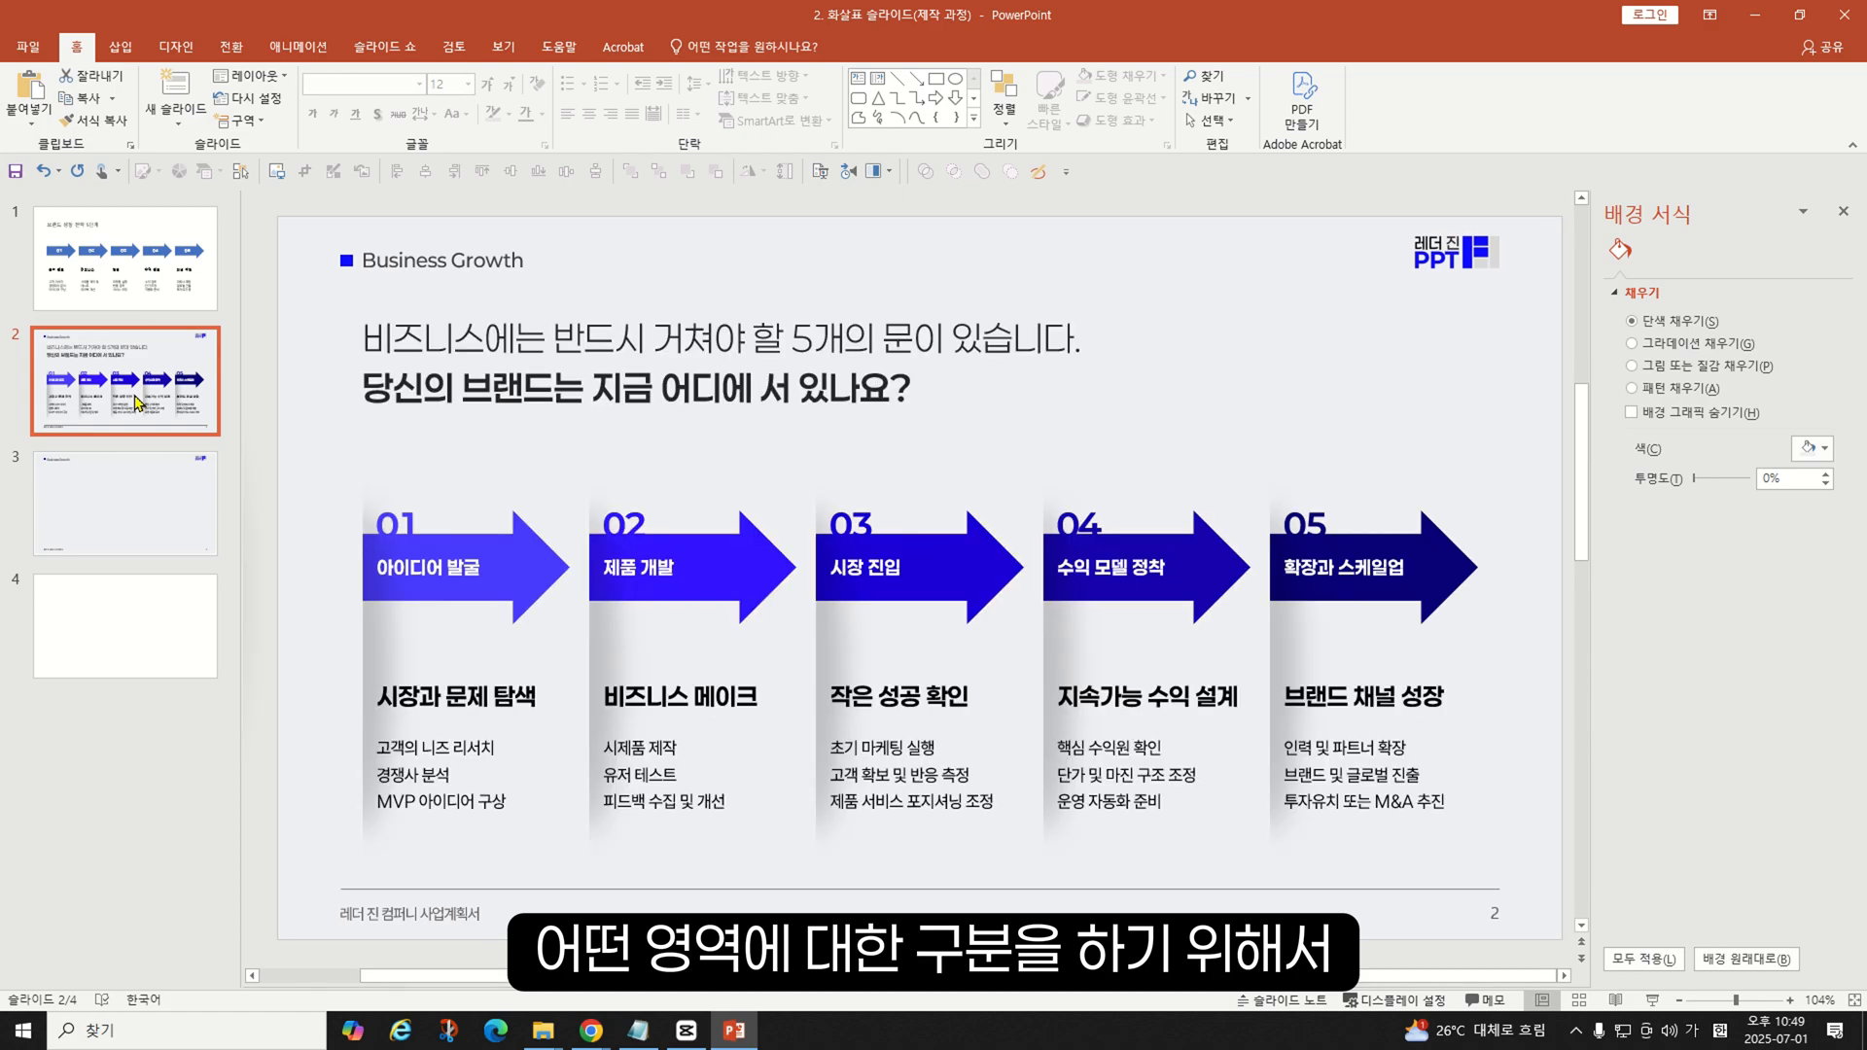
pyautogui.click(554, 888)
pyautogui.hotkey('ctrl', 'c')
pyautogui.scroll(-1, 480, 742)
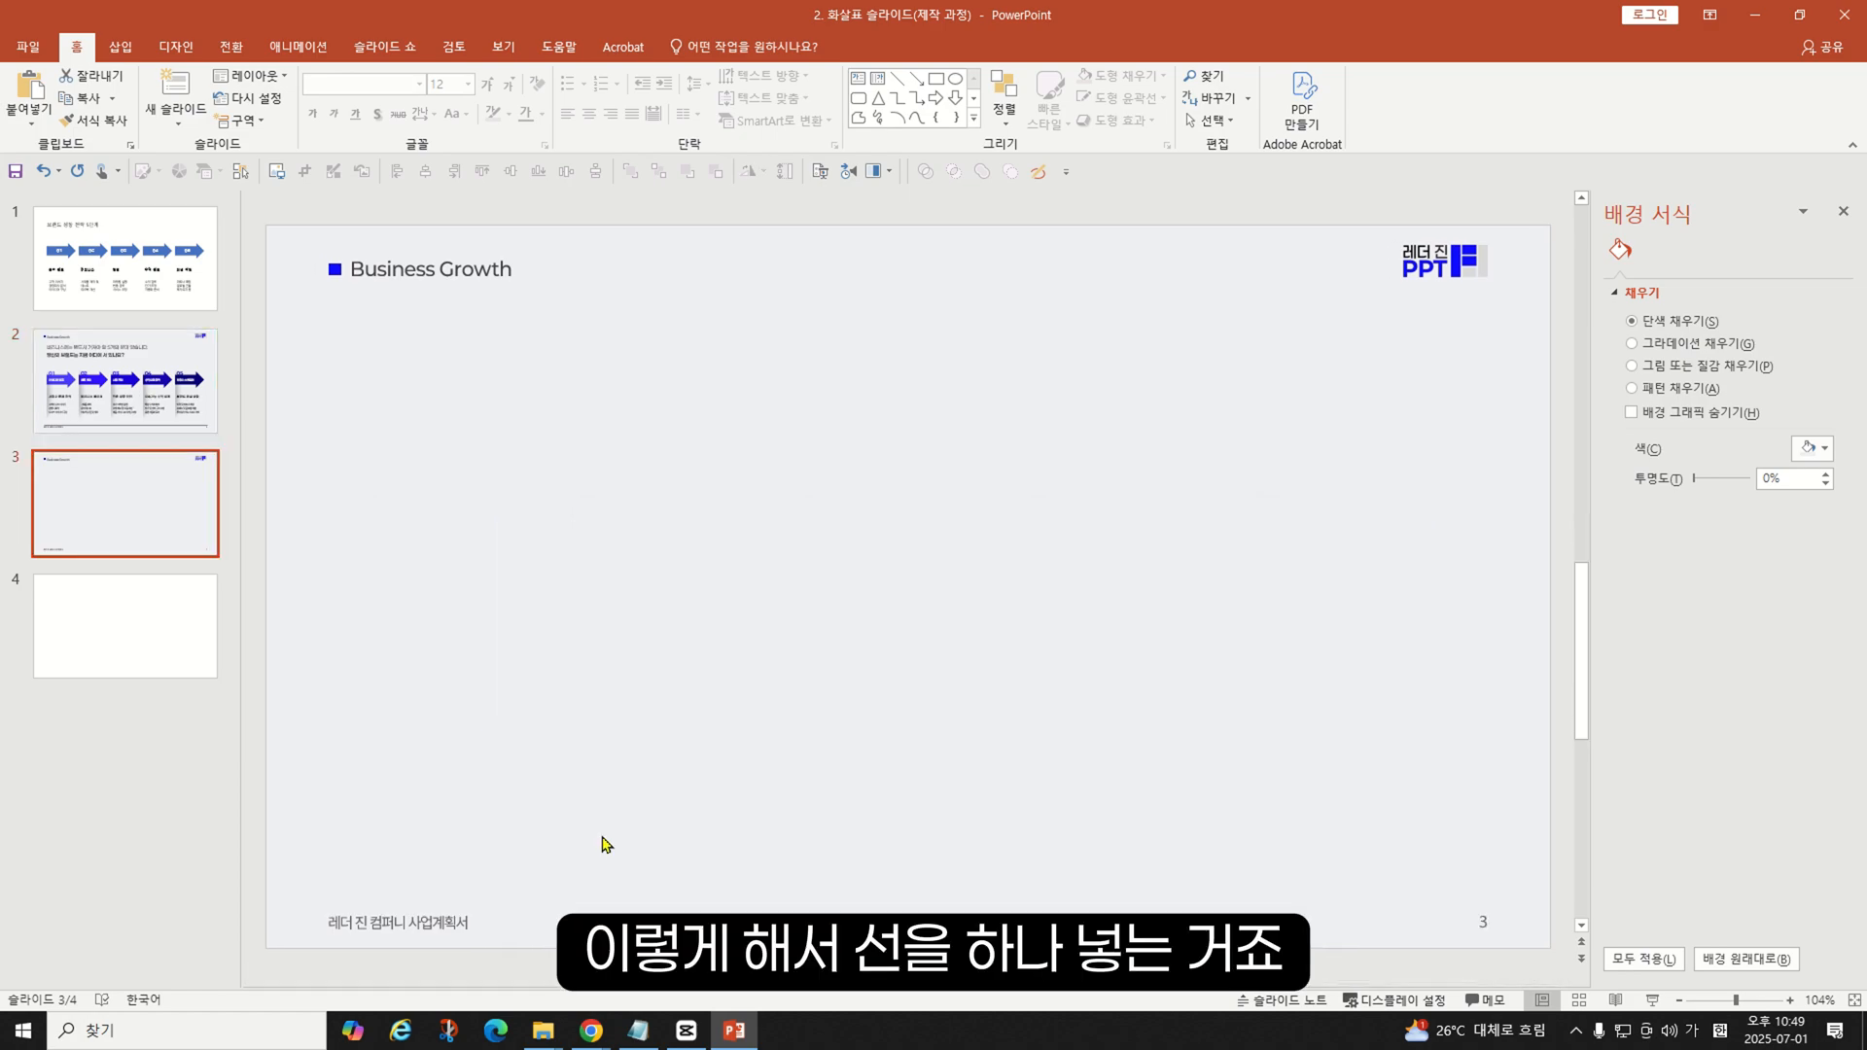
pyautogui.hotkey('ctrl', 'v')
pyautogui.click(587, 734)
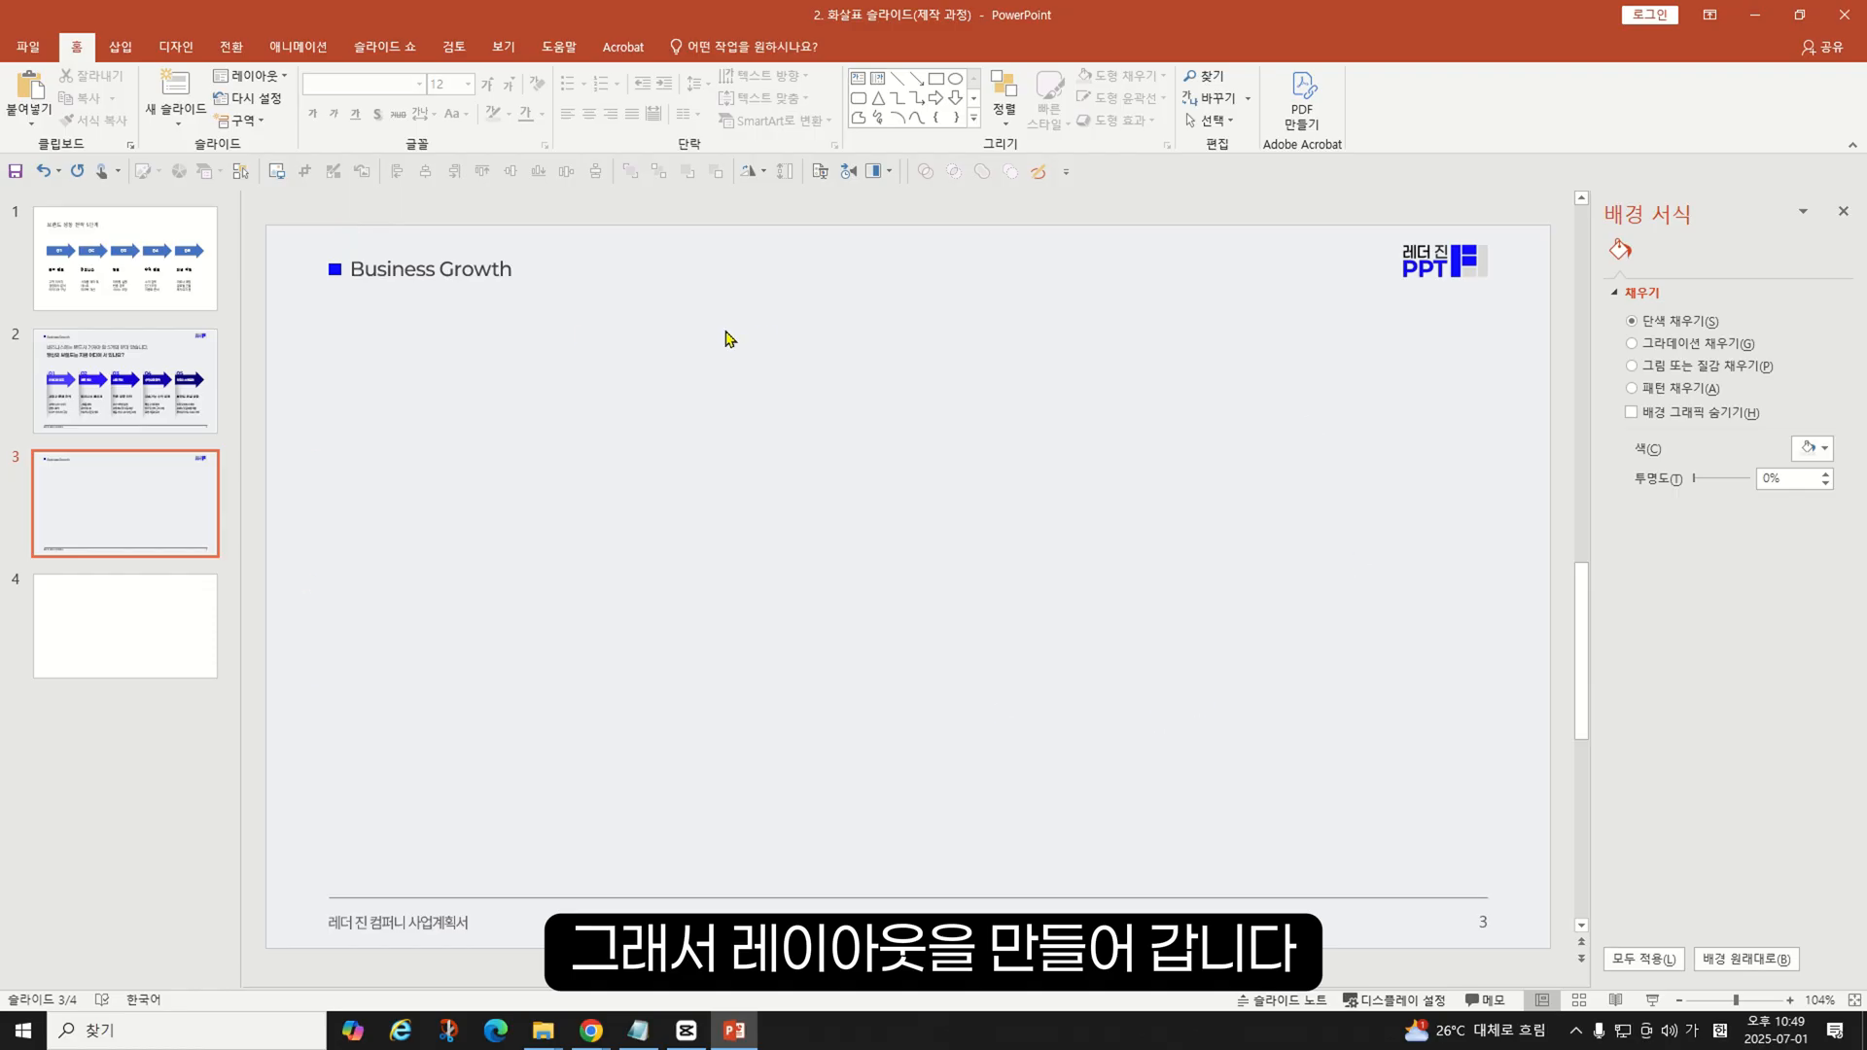
# - Copy the two-line headline about the five doors of business from slide 2 onto slide 3, below the section title
pyautogui.click(125, 380)
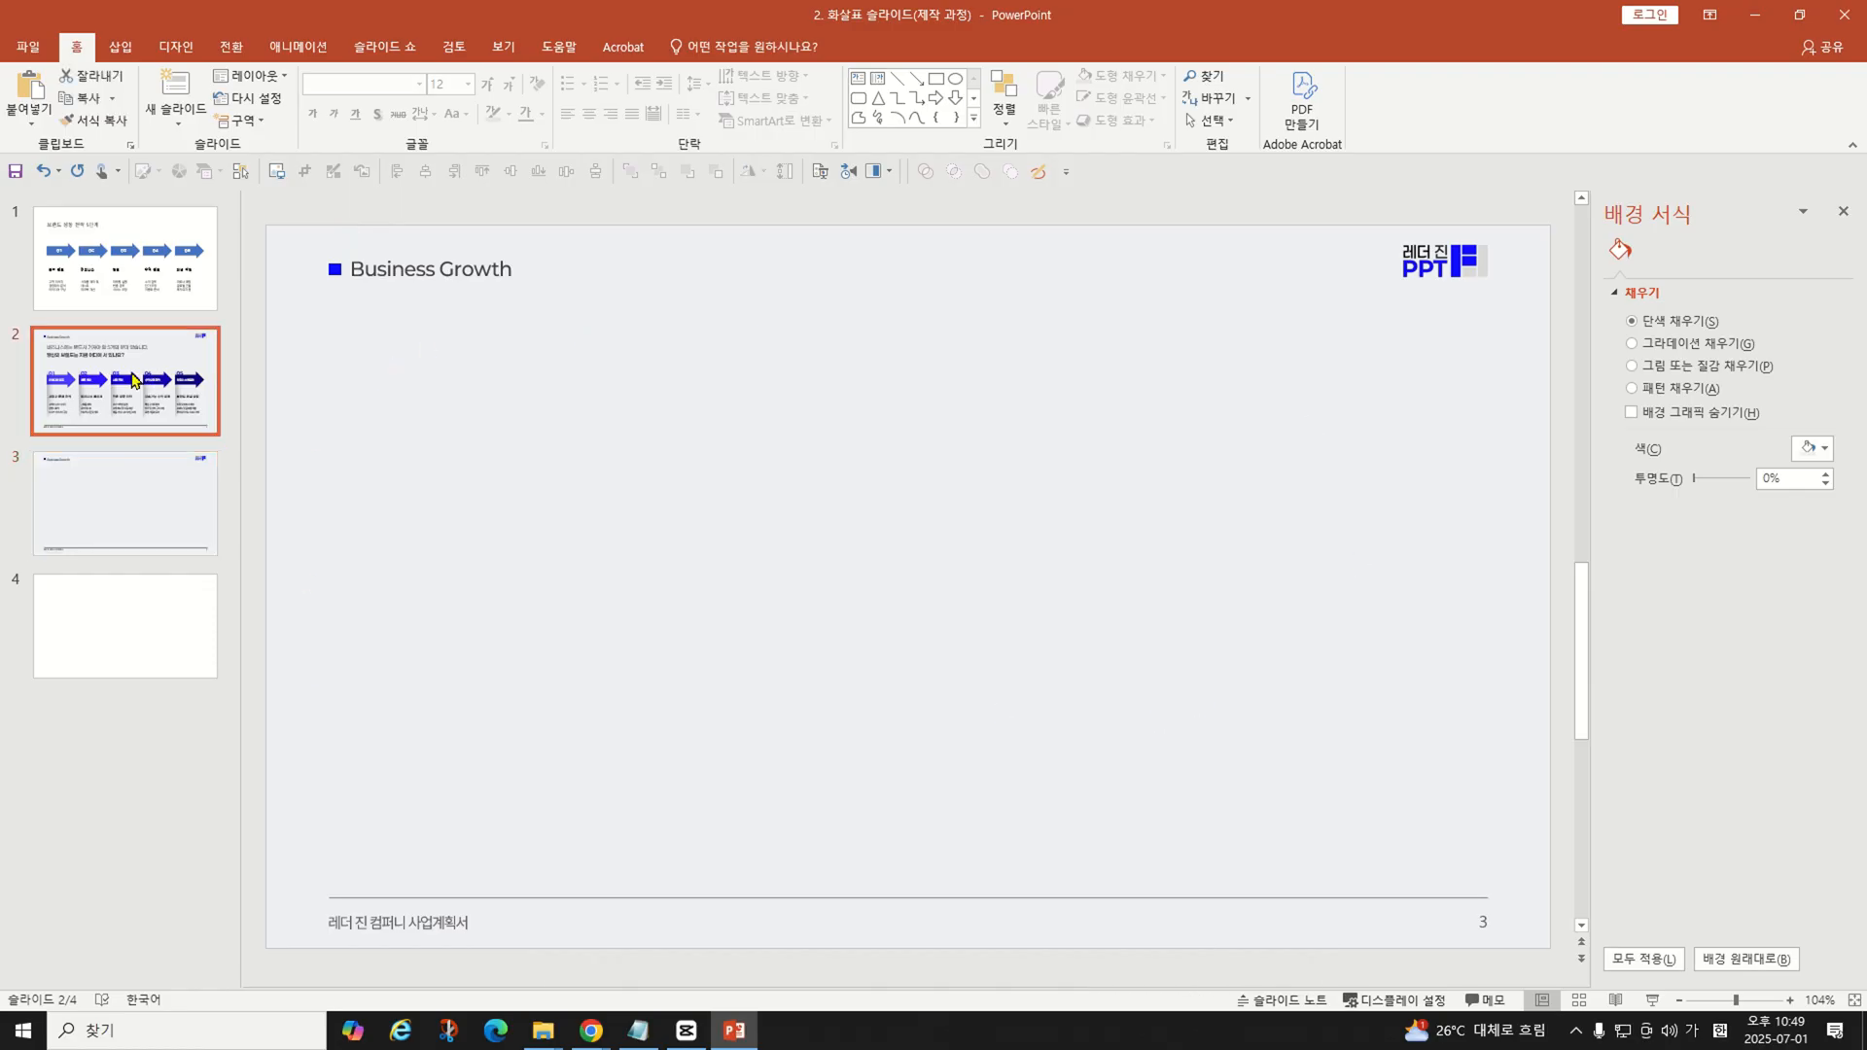
pyautogui.click(597, 308)
pyautogui.hotkey('ctrl', 'c')
pyautogui.click(125, 503)
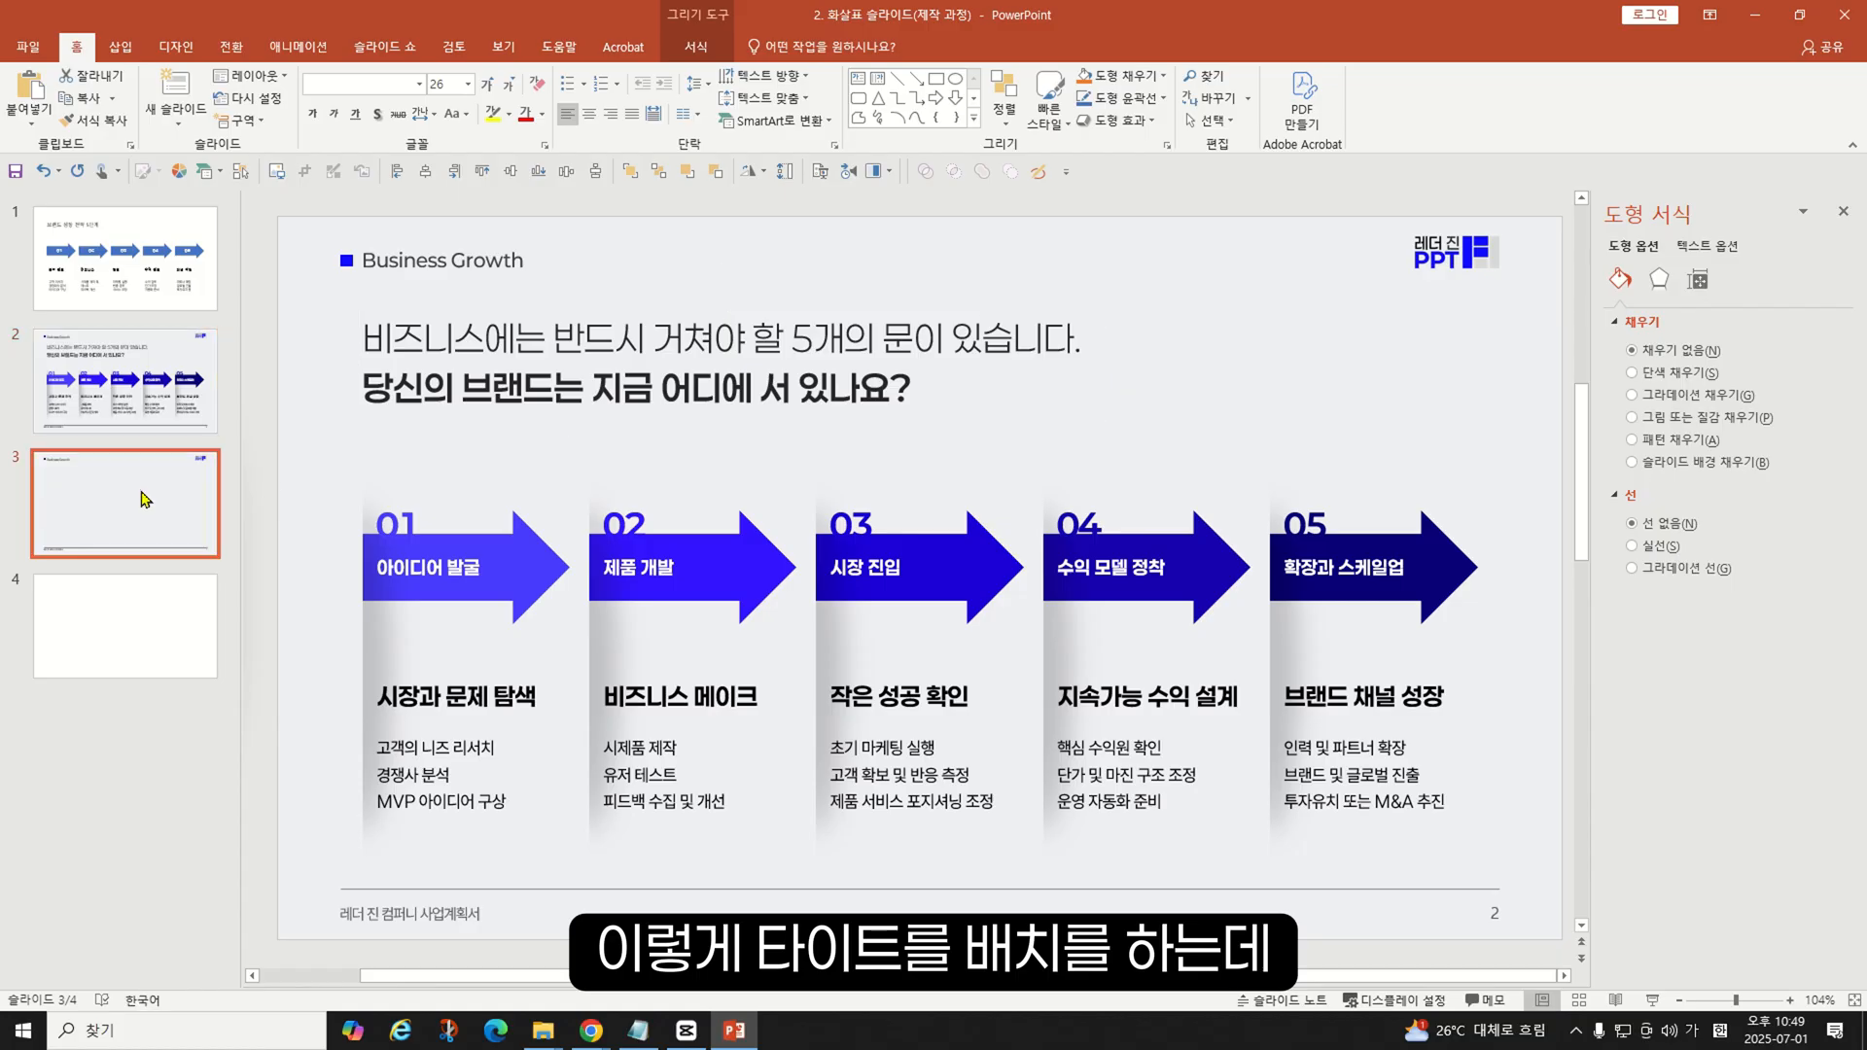
pyautogui.hotkey('ctrl', 'v')
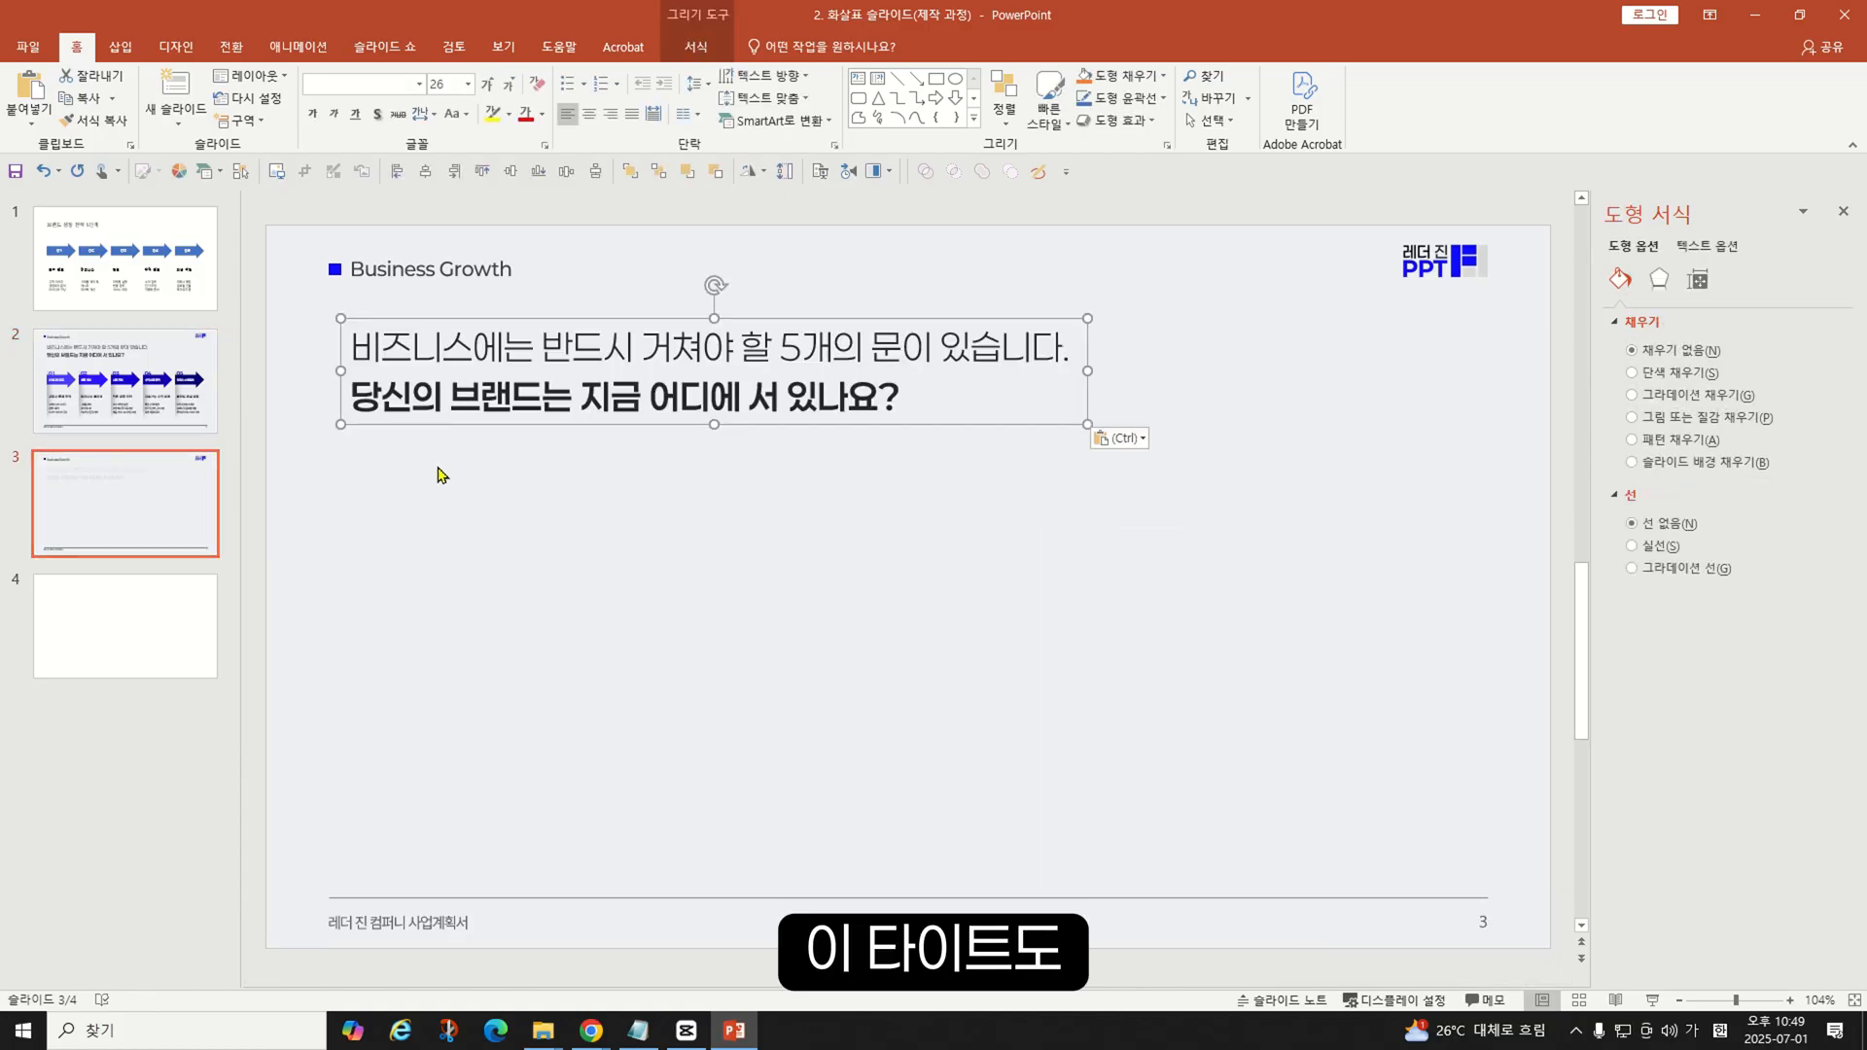
pyautogui.click(435, 472)
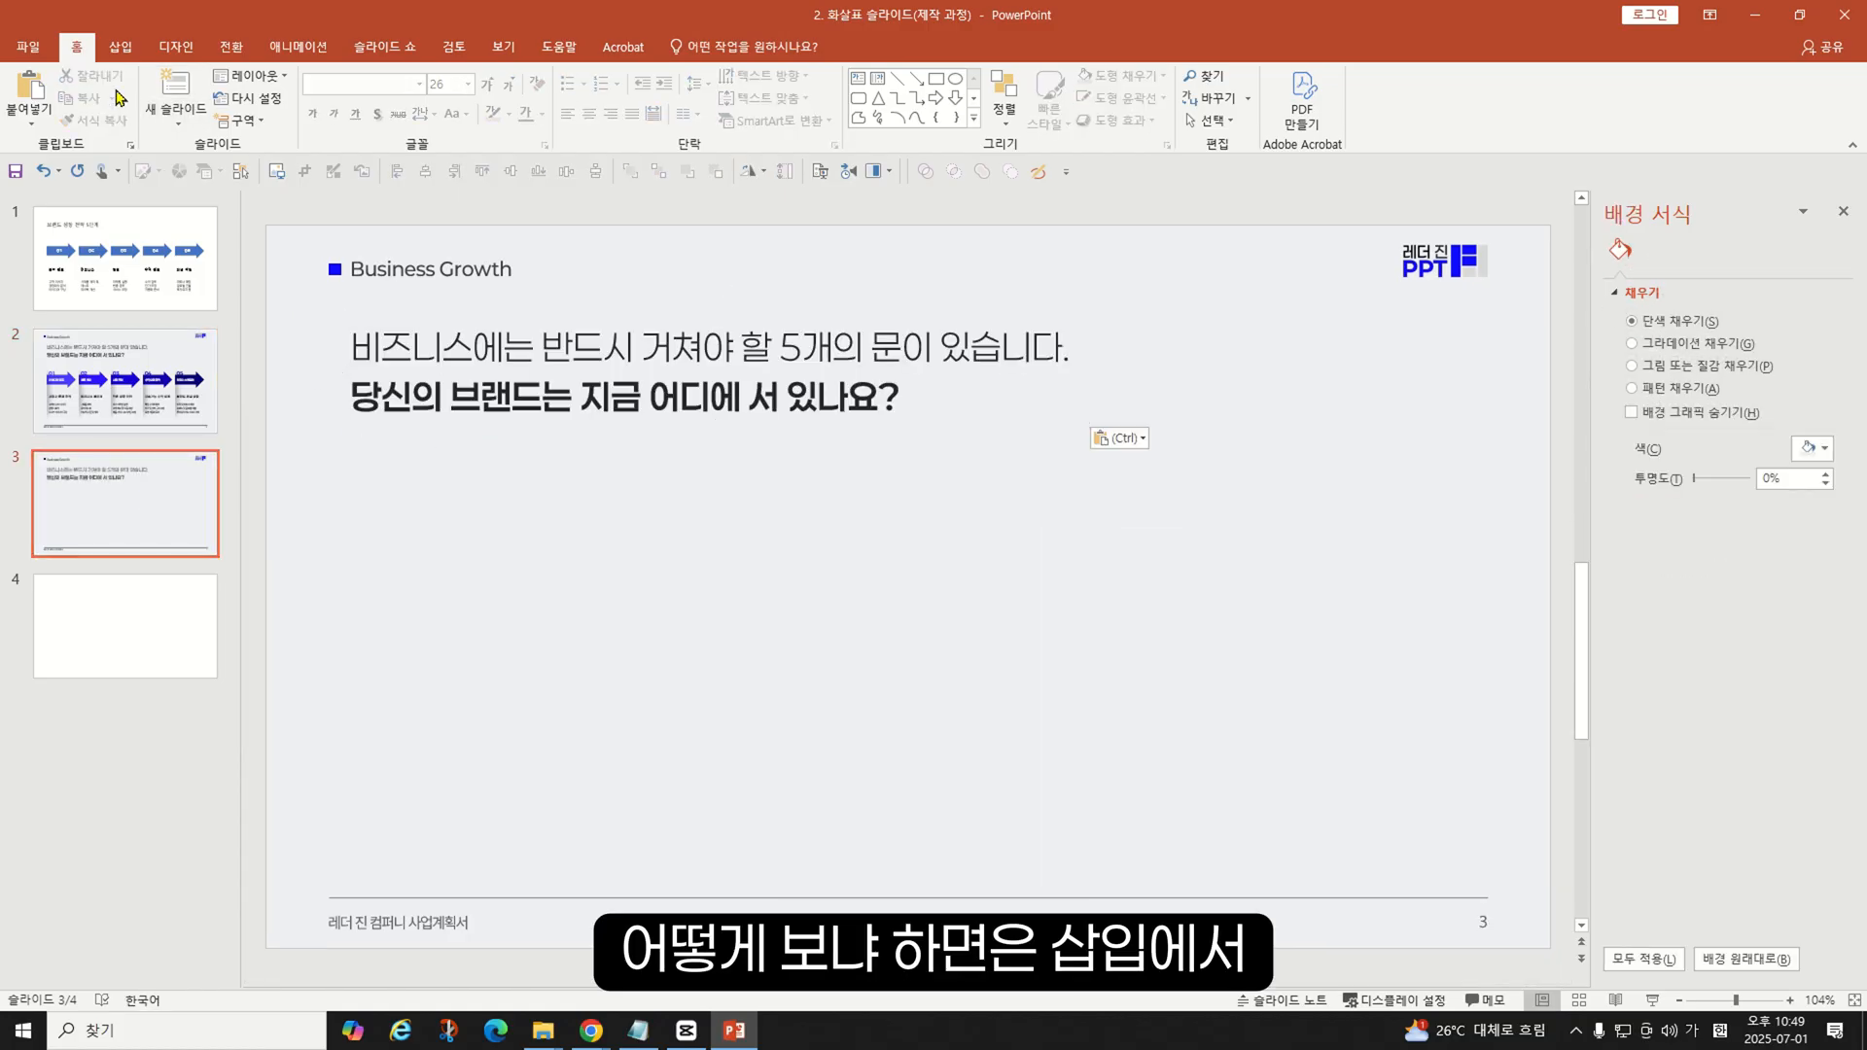
# - Draw a margin rectangle 2.29 cm wide and 17.72 cm high along slide 3's left edge, ending where the headline text begins
pyautogui.click(121, 47)
pyautogui.click(332, 97)
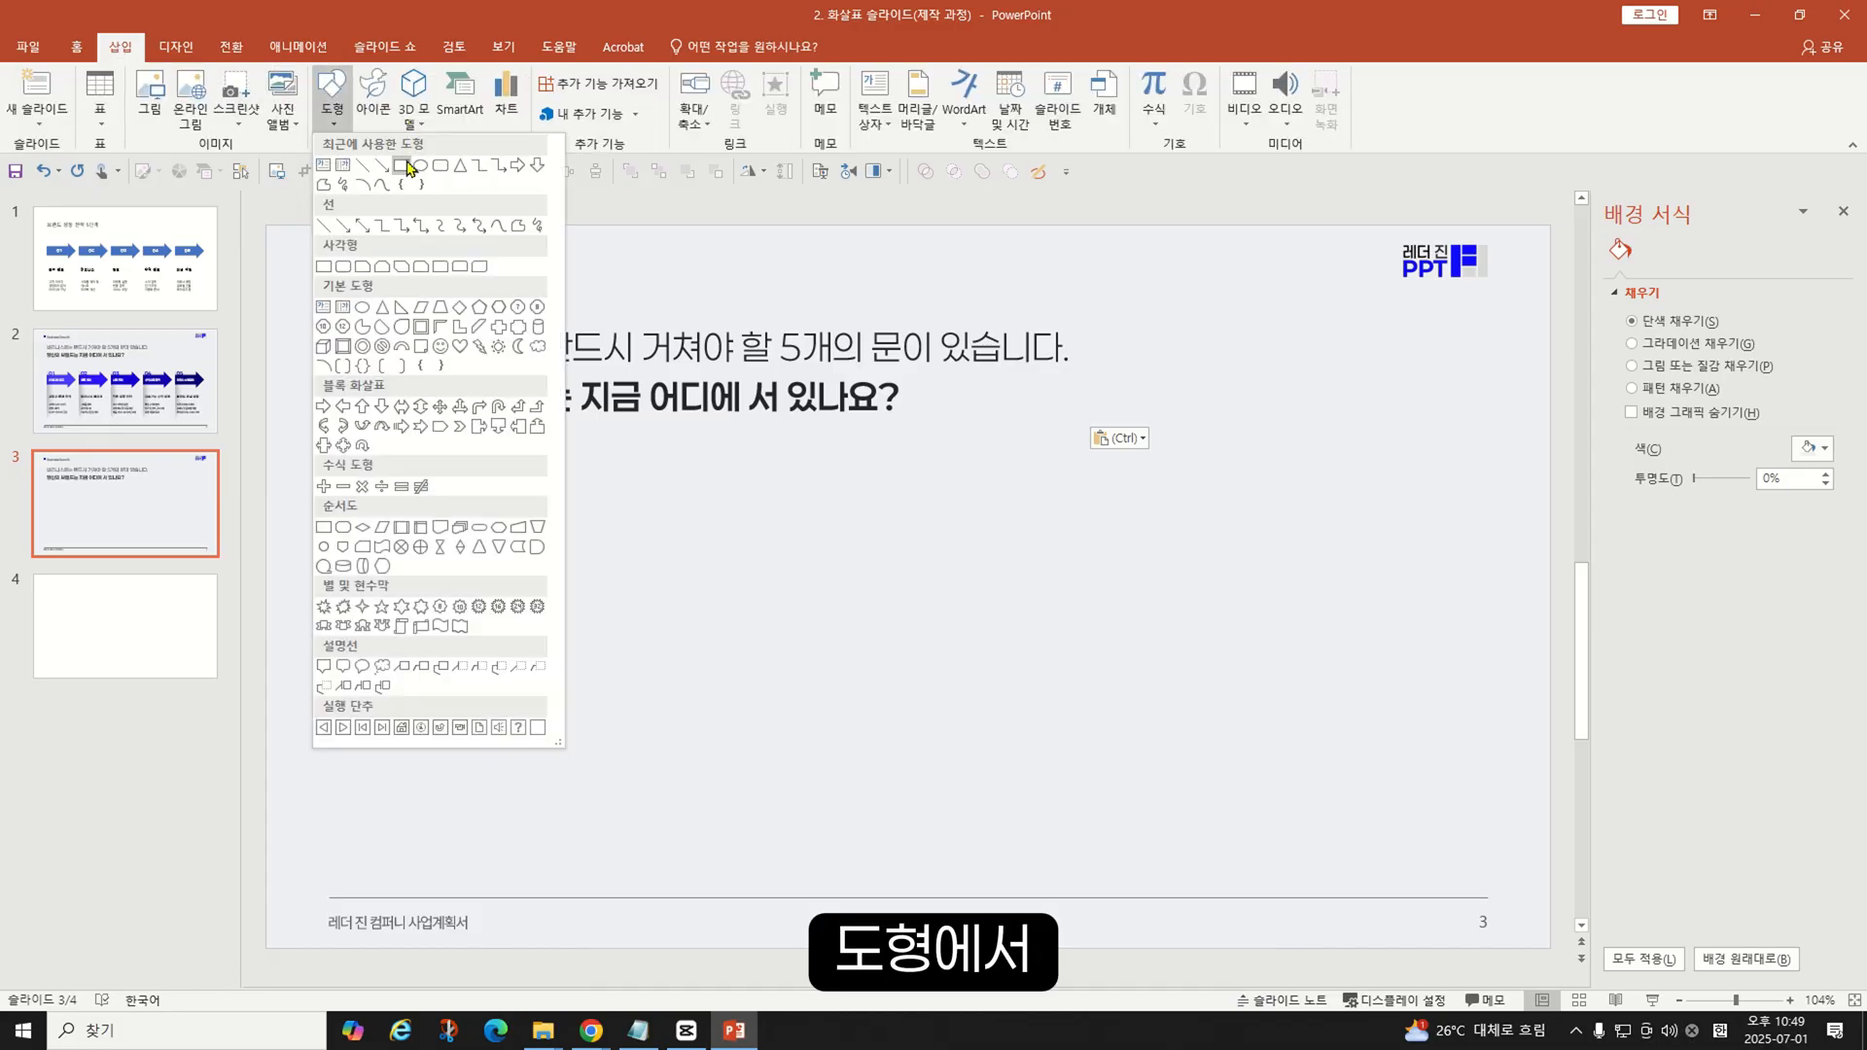
pyautogui.click(405, 165)
pyautogui.moveTo(266, 275); pyautogui.dragTo(352, 451)
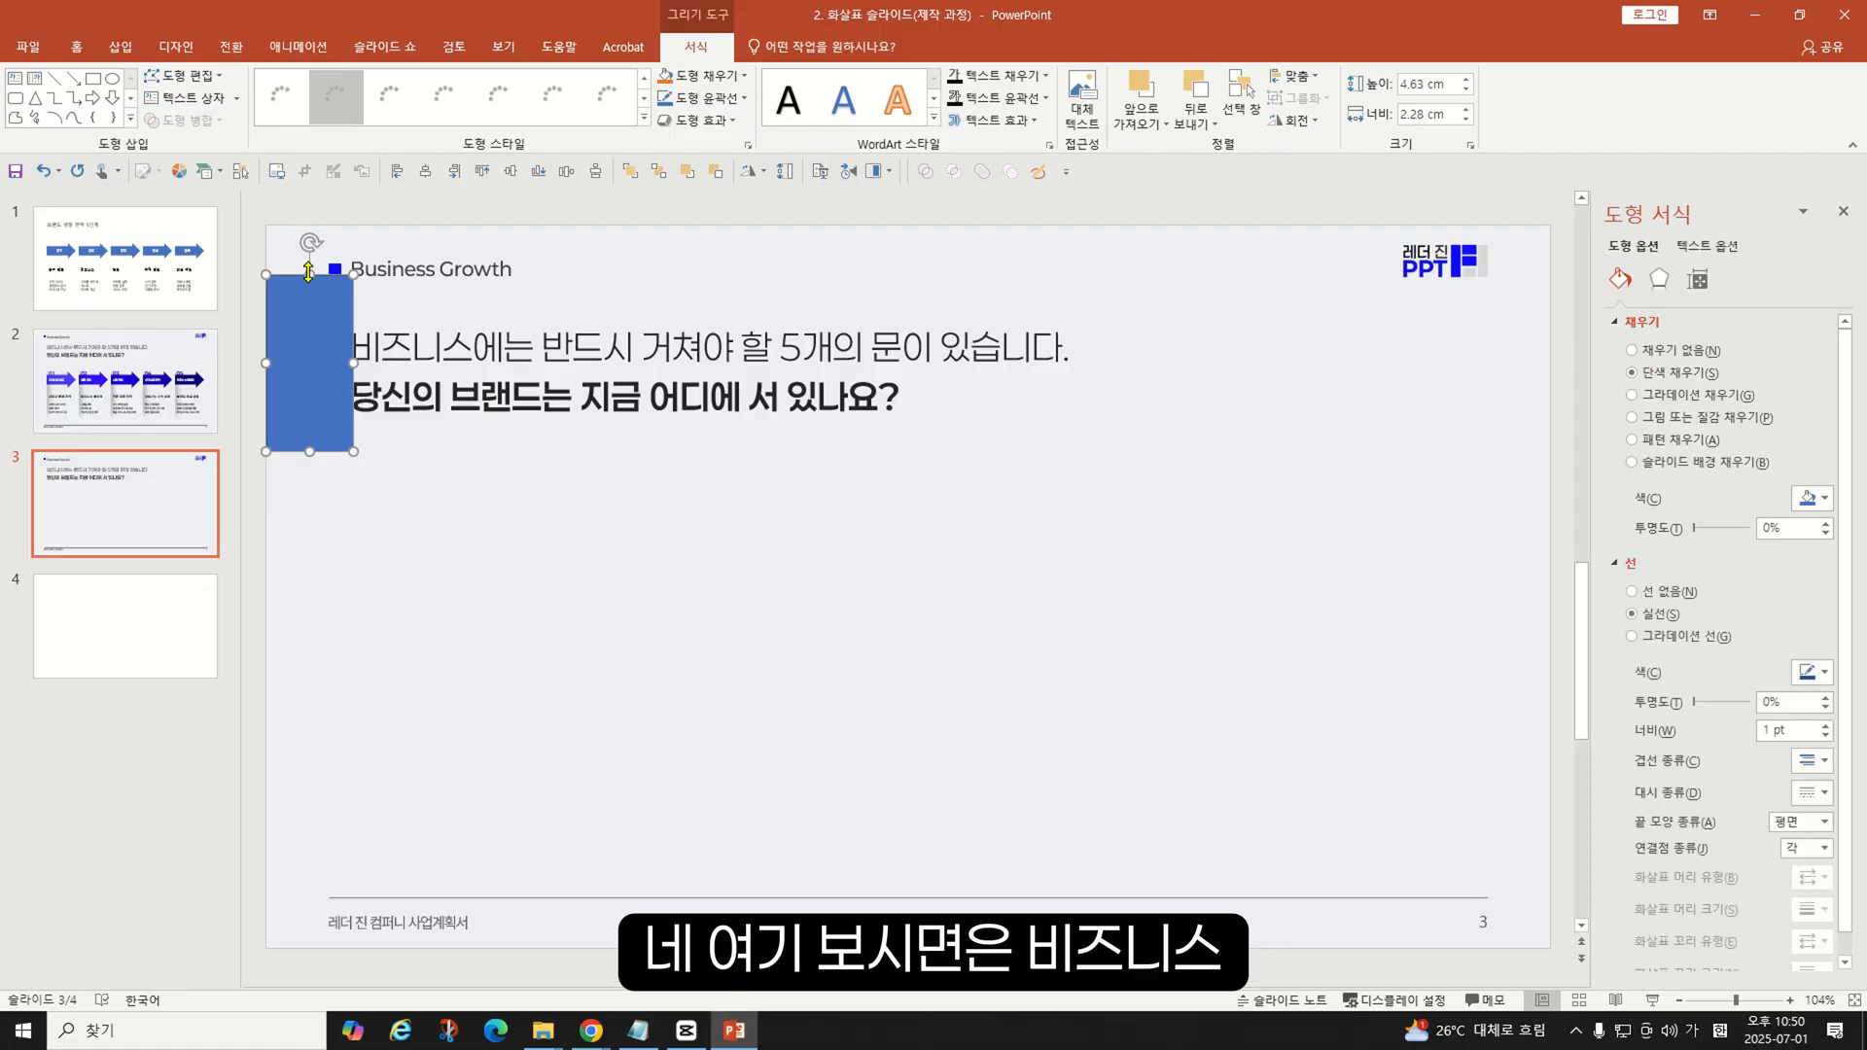
pyautogui.moveTo(309, 289); pyautogui.dragTo(305, 222)
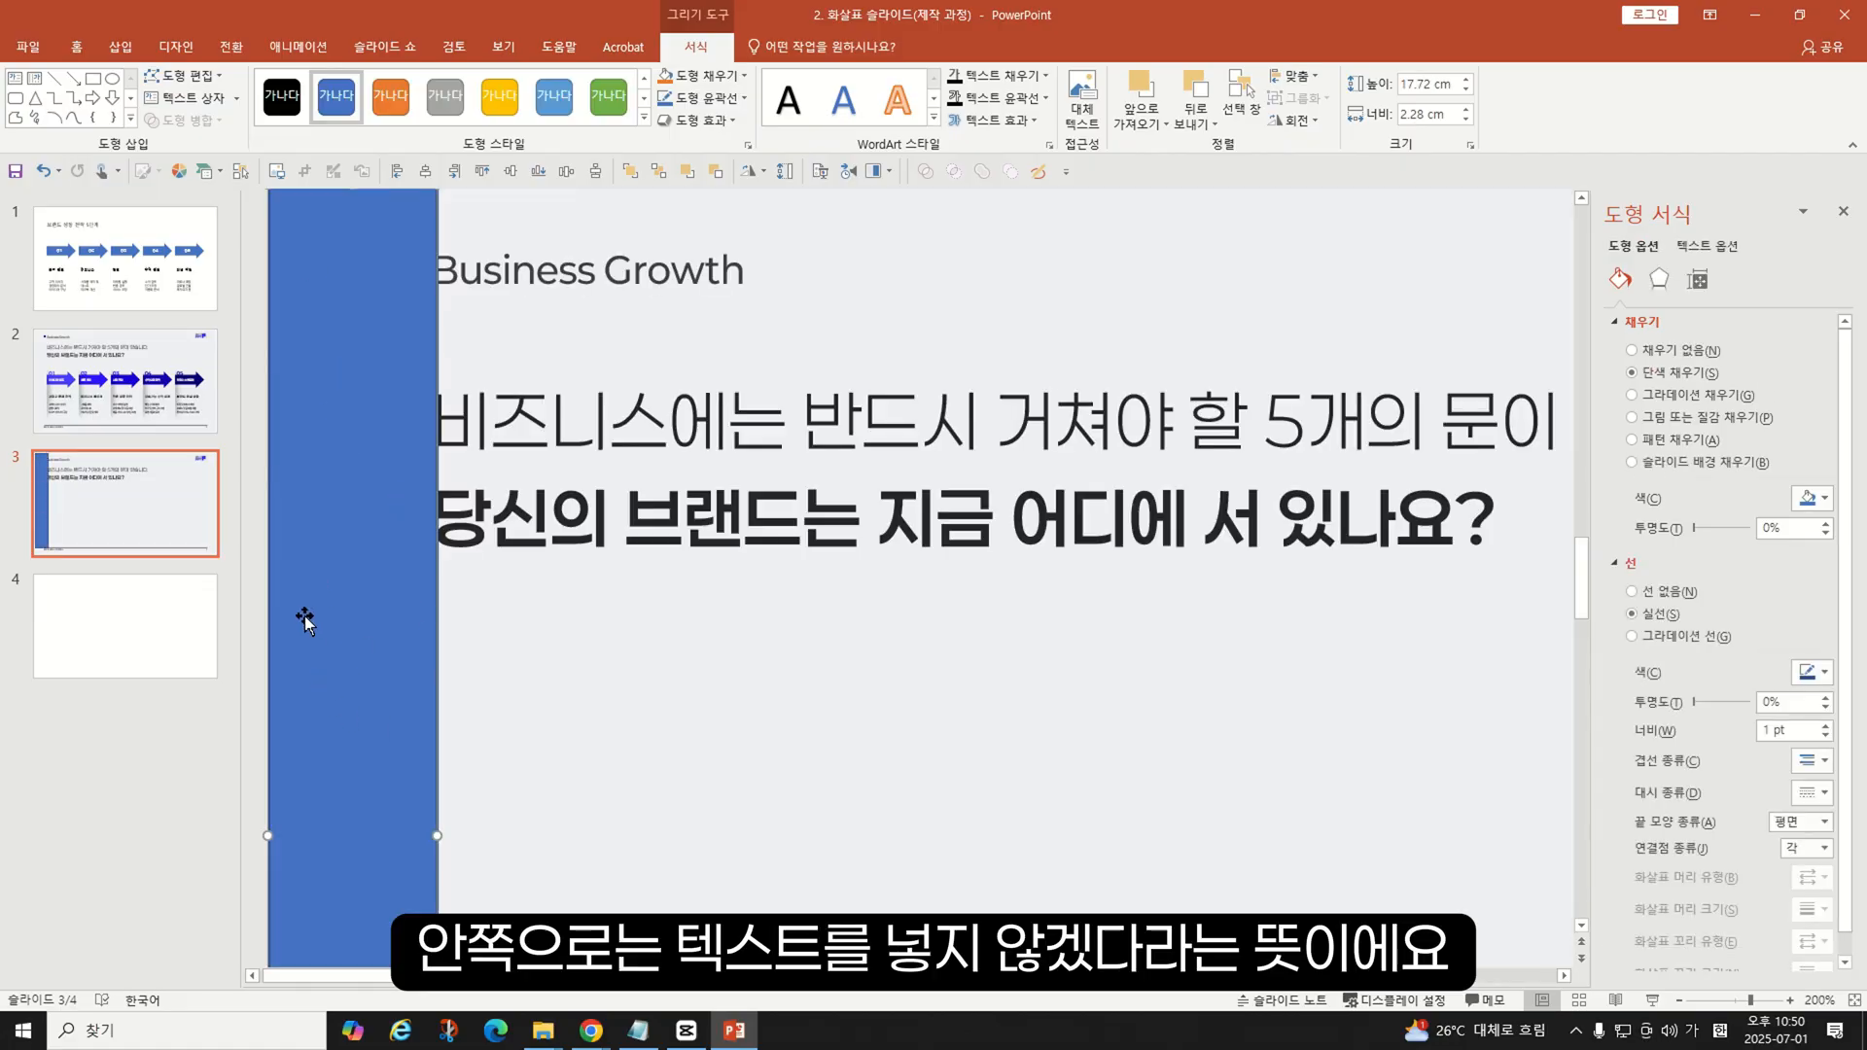
pyautogui.moveTo(438, 837); pyautogui.dragTo(437, 836)
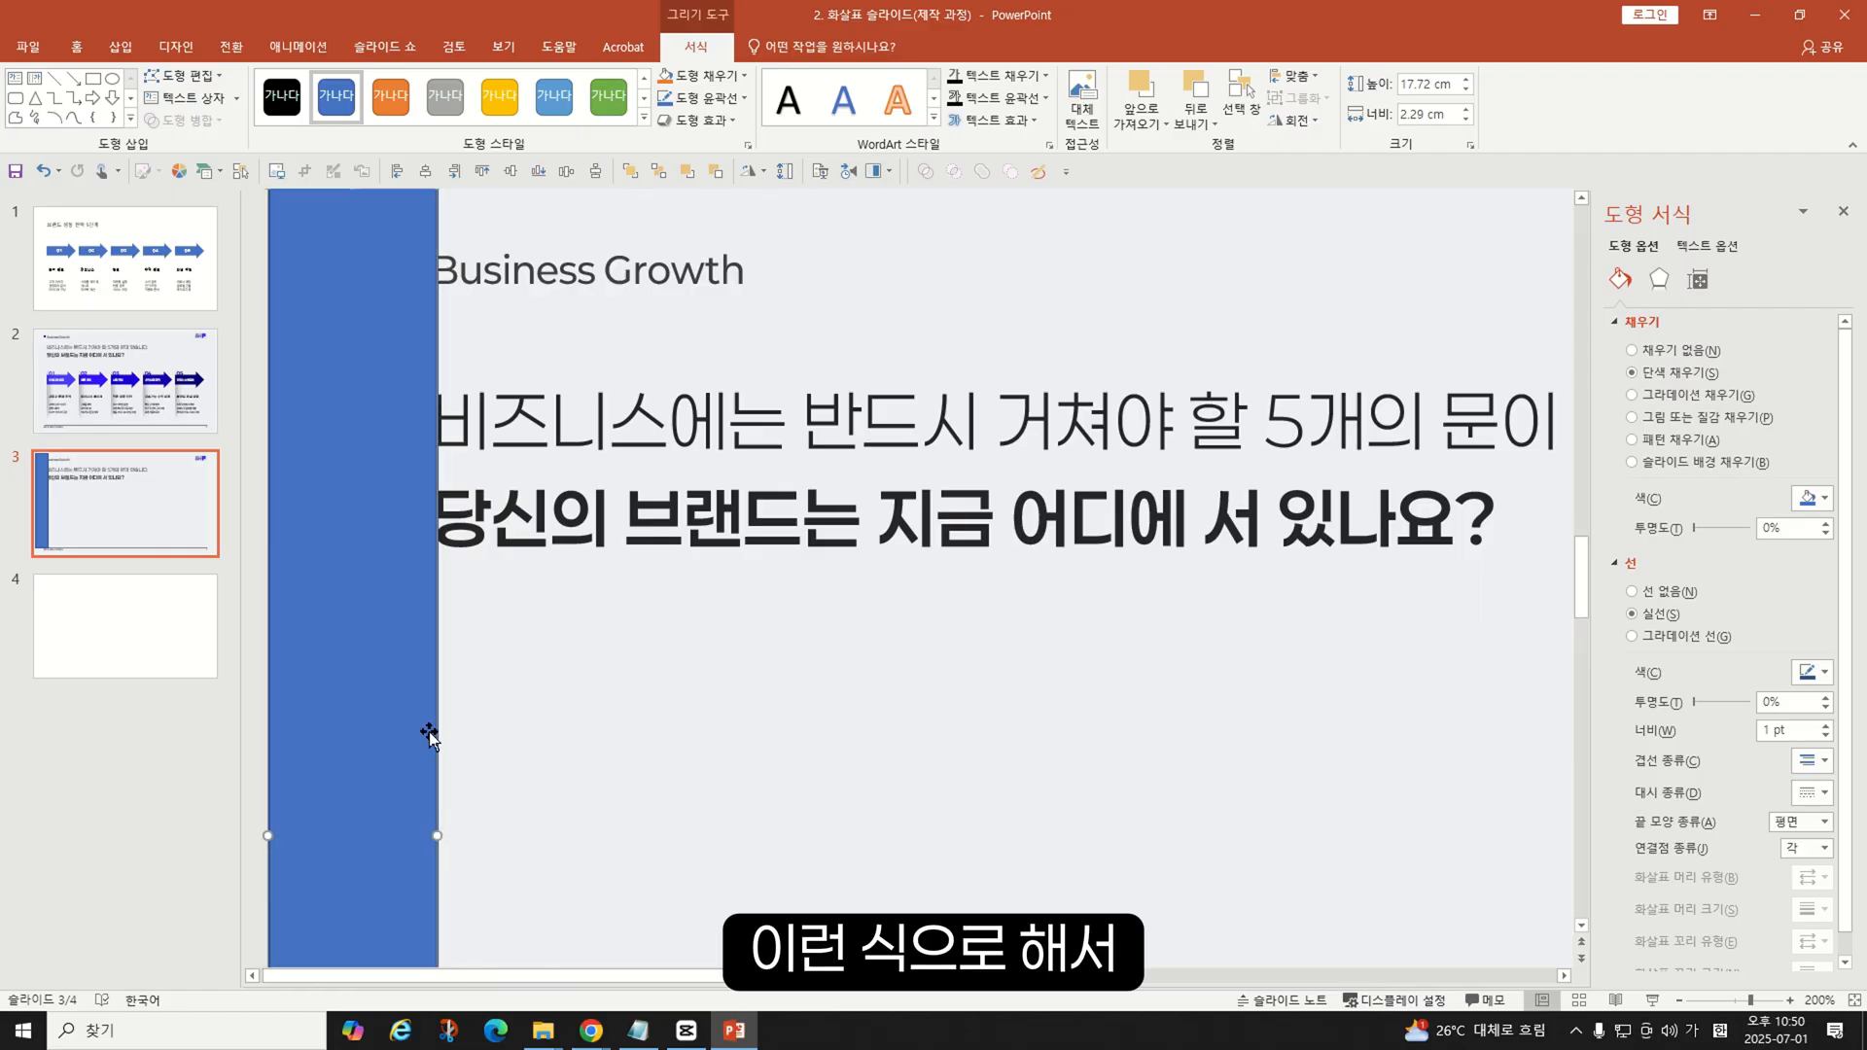
# - Remove the margin rectangle's outline and set its fill transparency to 59%
pyautogui.rightClick(390, 633)
pyautogui.click(1695, 593)
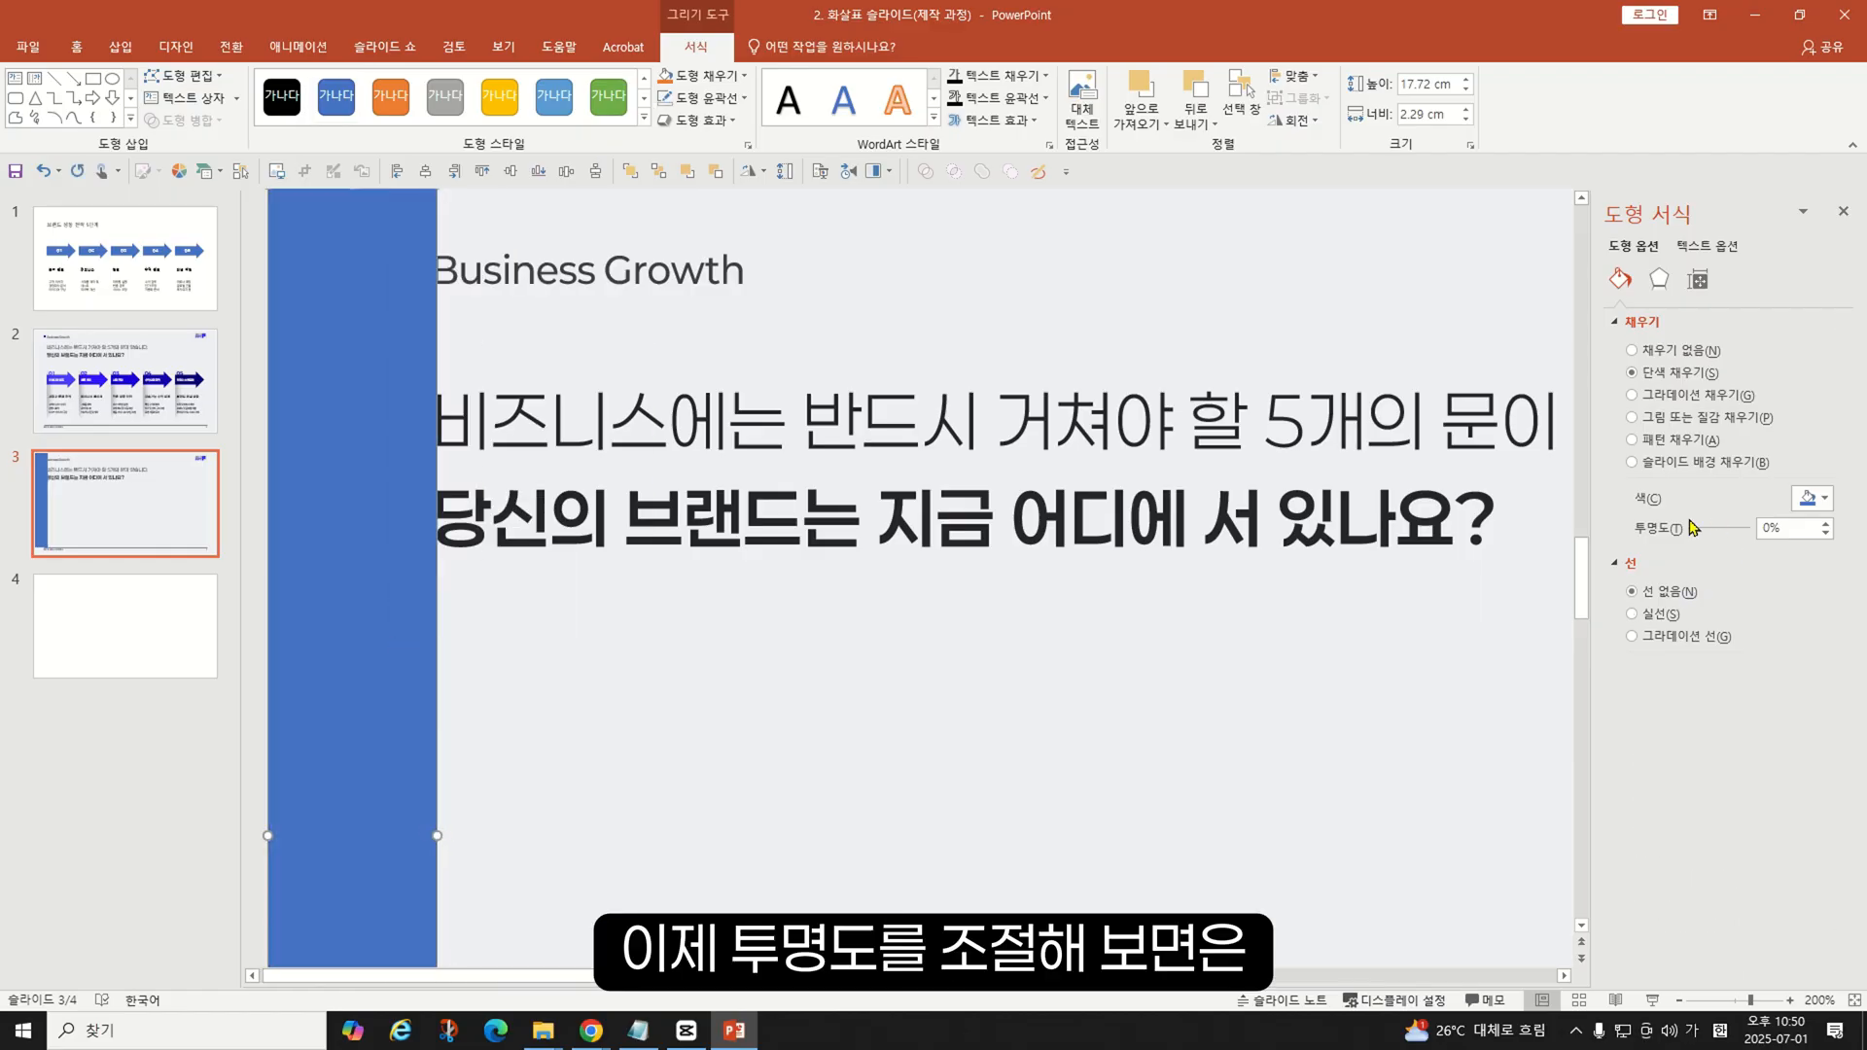
pyautogui.moveTo(1694, 530); pyautogui.dragTo(1727, 530)
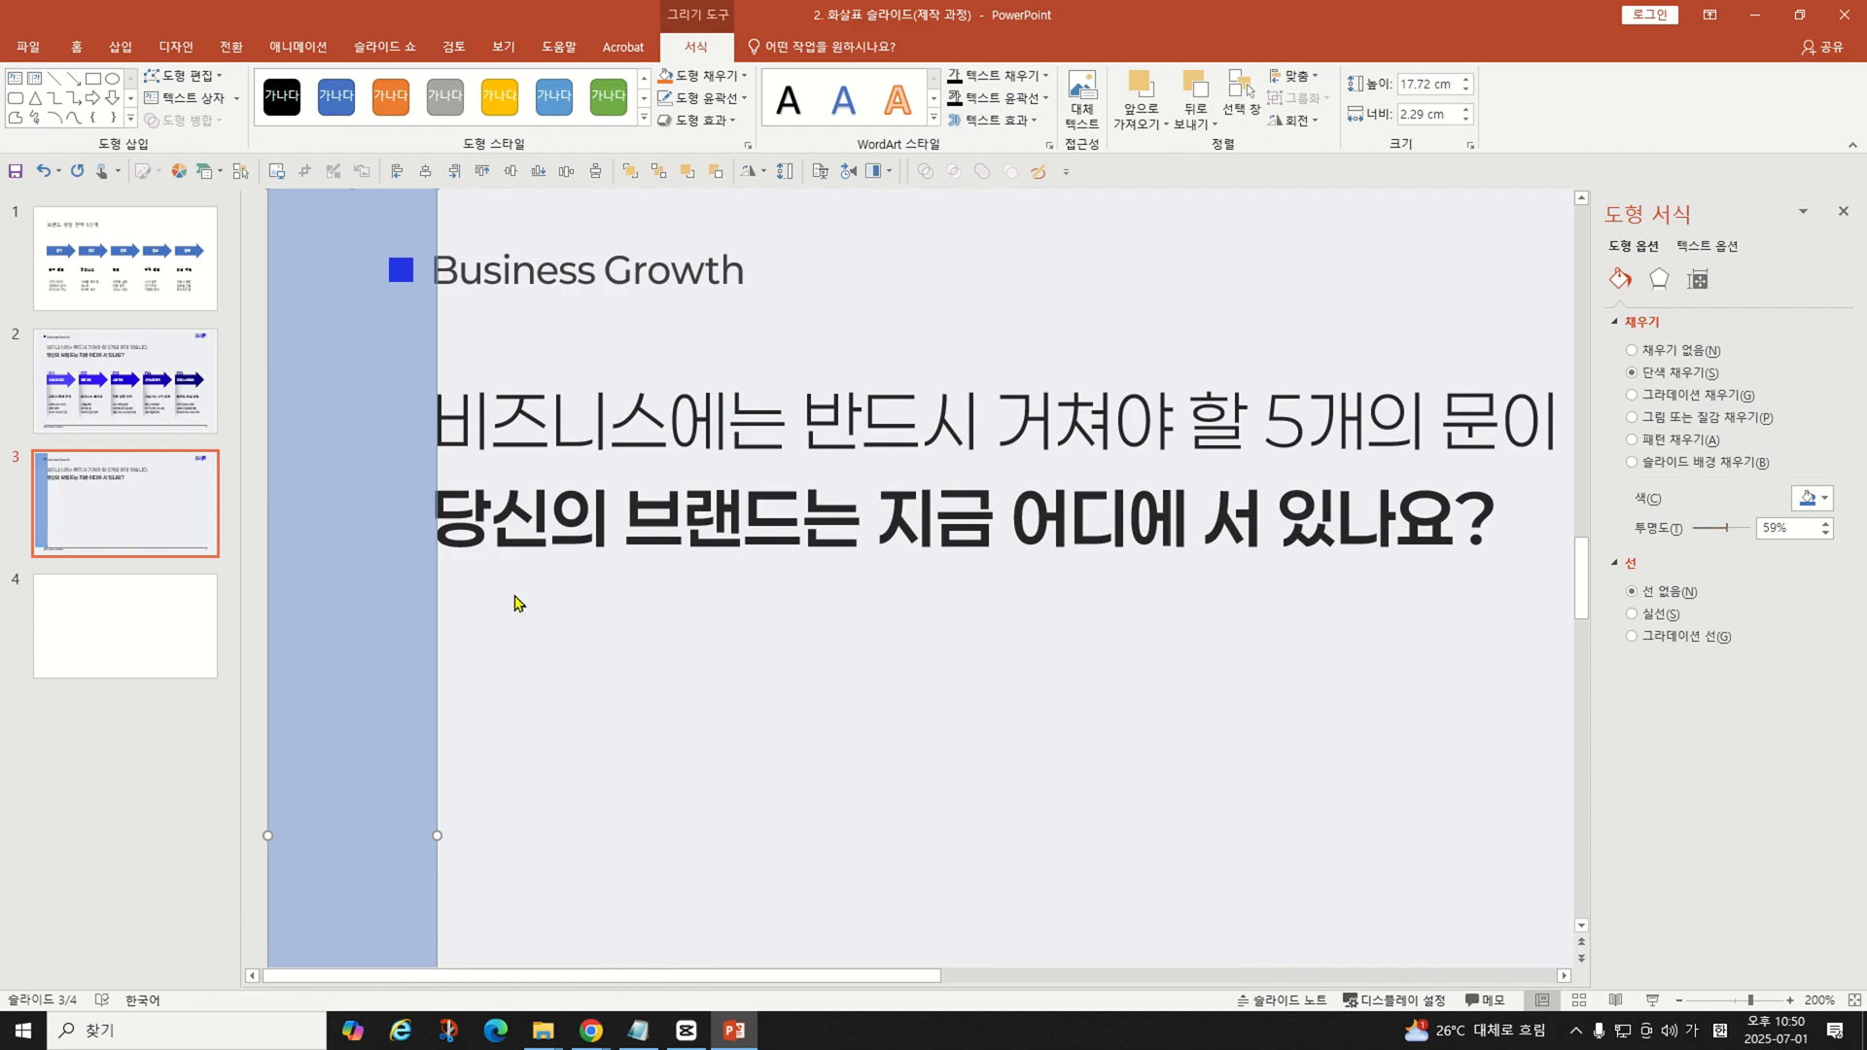
pyautogui.click(583, 644)
pyautogui.scroll(-10, 636, 676)
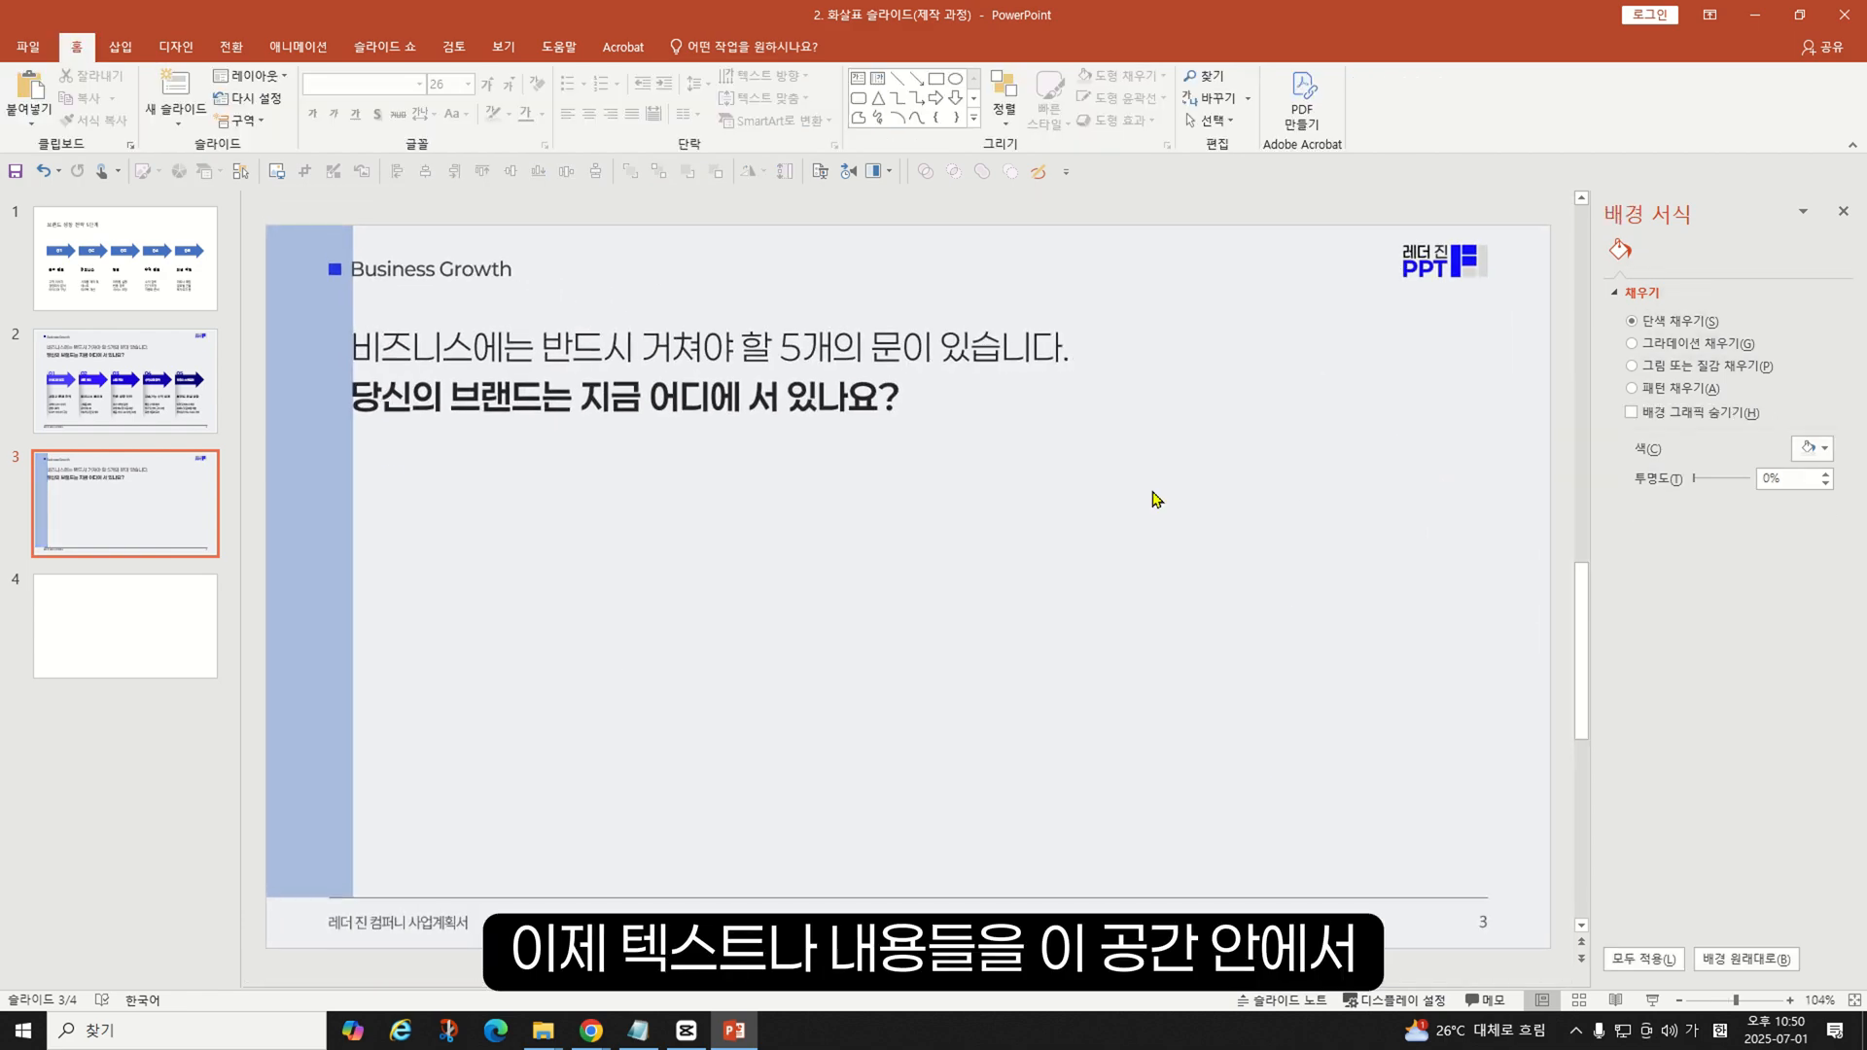
# - Duplicate the translucent margin band and align the copy with slide 3's right edge
pyautogui.moveTo(305, 525)
pyautogui.mouseDown()
pyautogui.moveTo(487, 553)
pyautogui.moveTo(805, 554)
pyautogui.mouseUp()
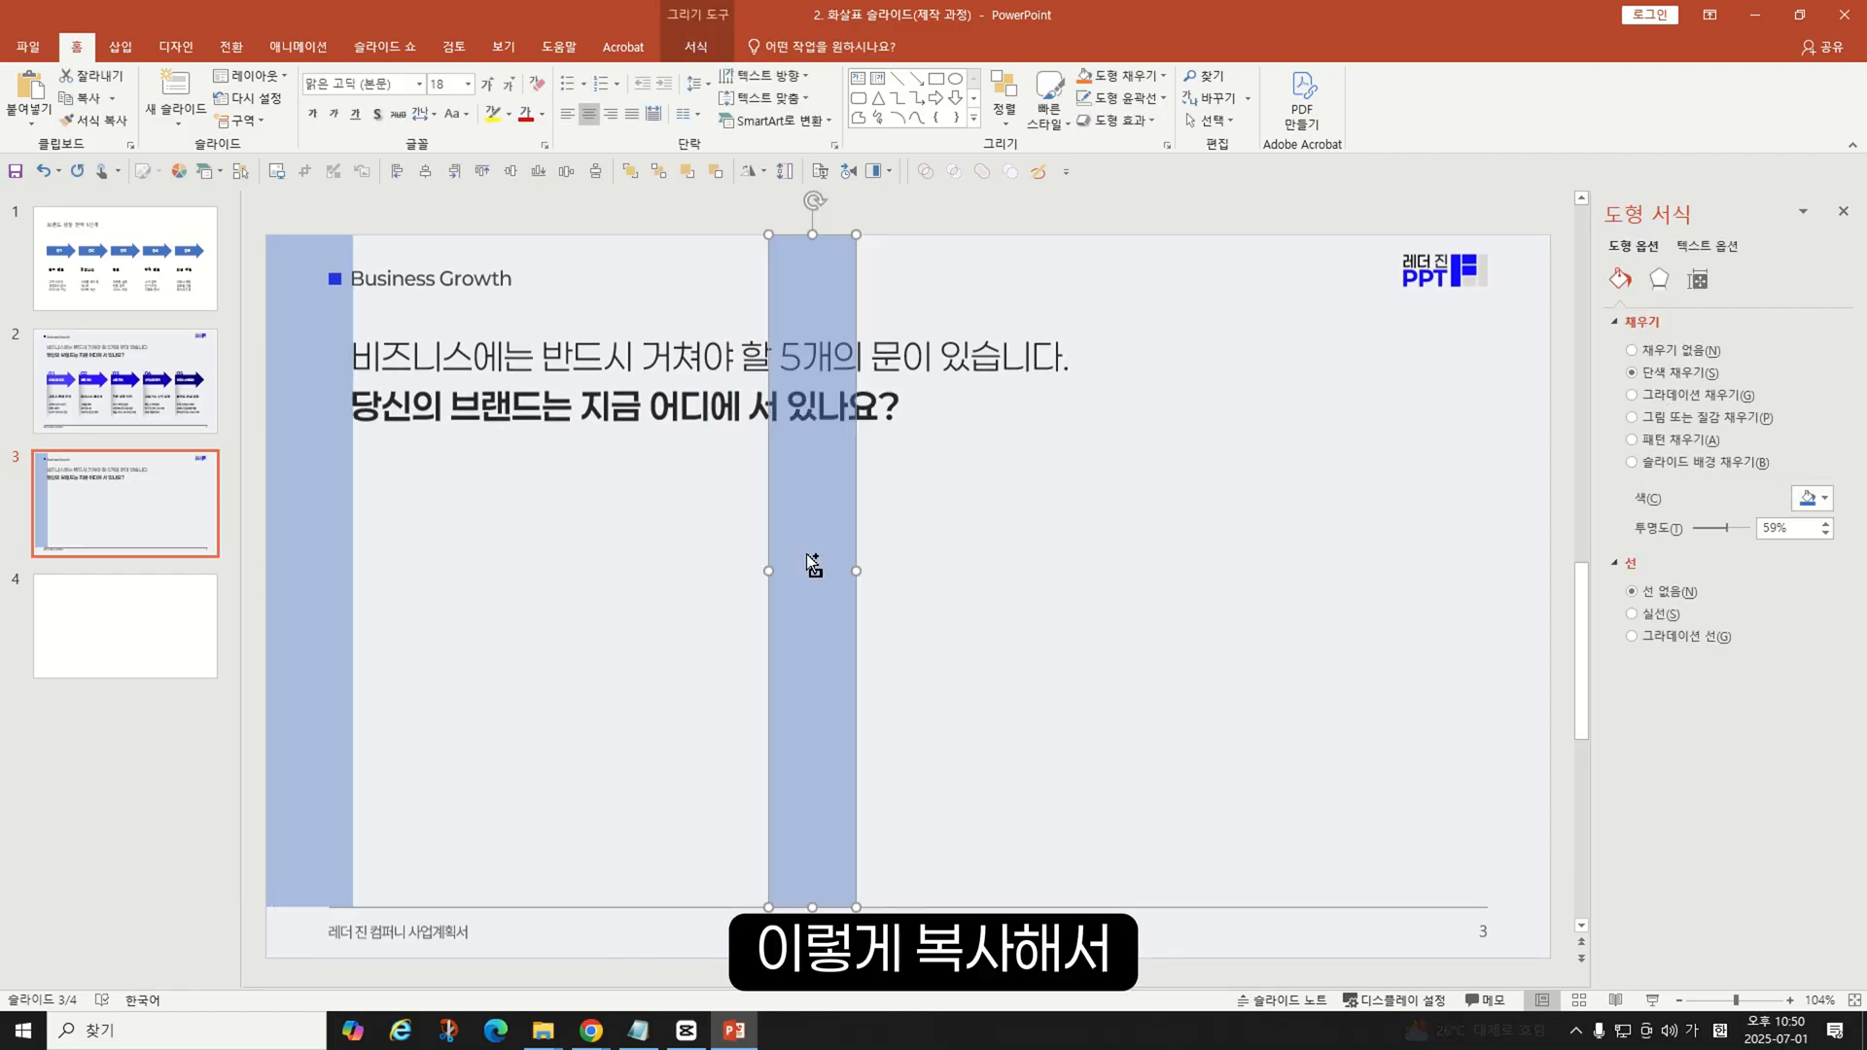
pyautogui.click(456, 175)
pyautogui.click(596, 508)
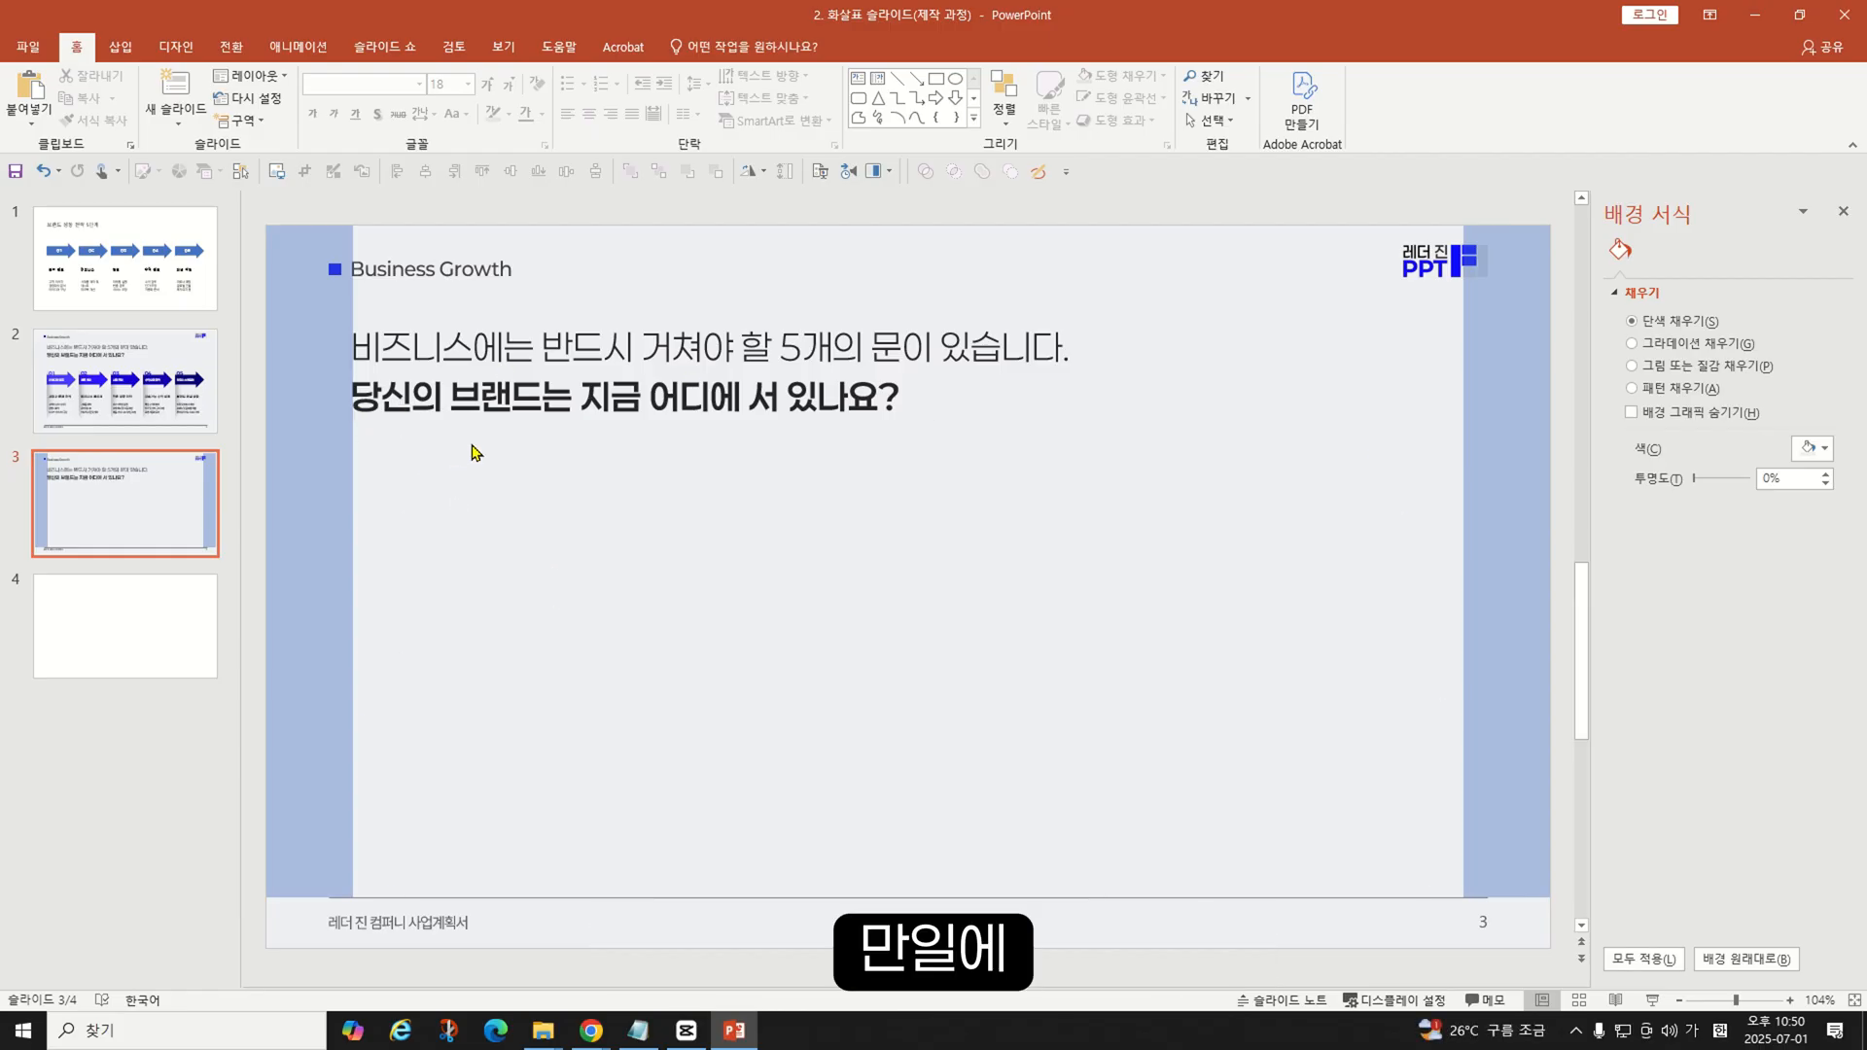
# - Draw a content-area rectangle about 29.29 cm wide and 11.03 cm high between the margin bands, below the headline
pyautogui.moveTo(357, 338); pyautogui.dragTo(936, 442)
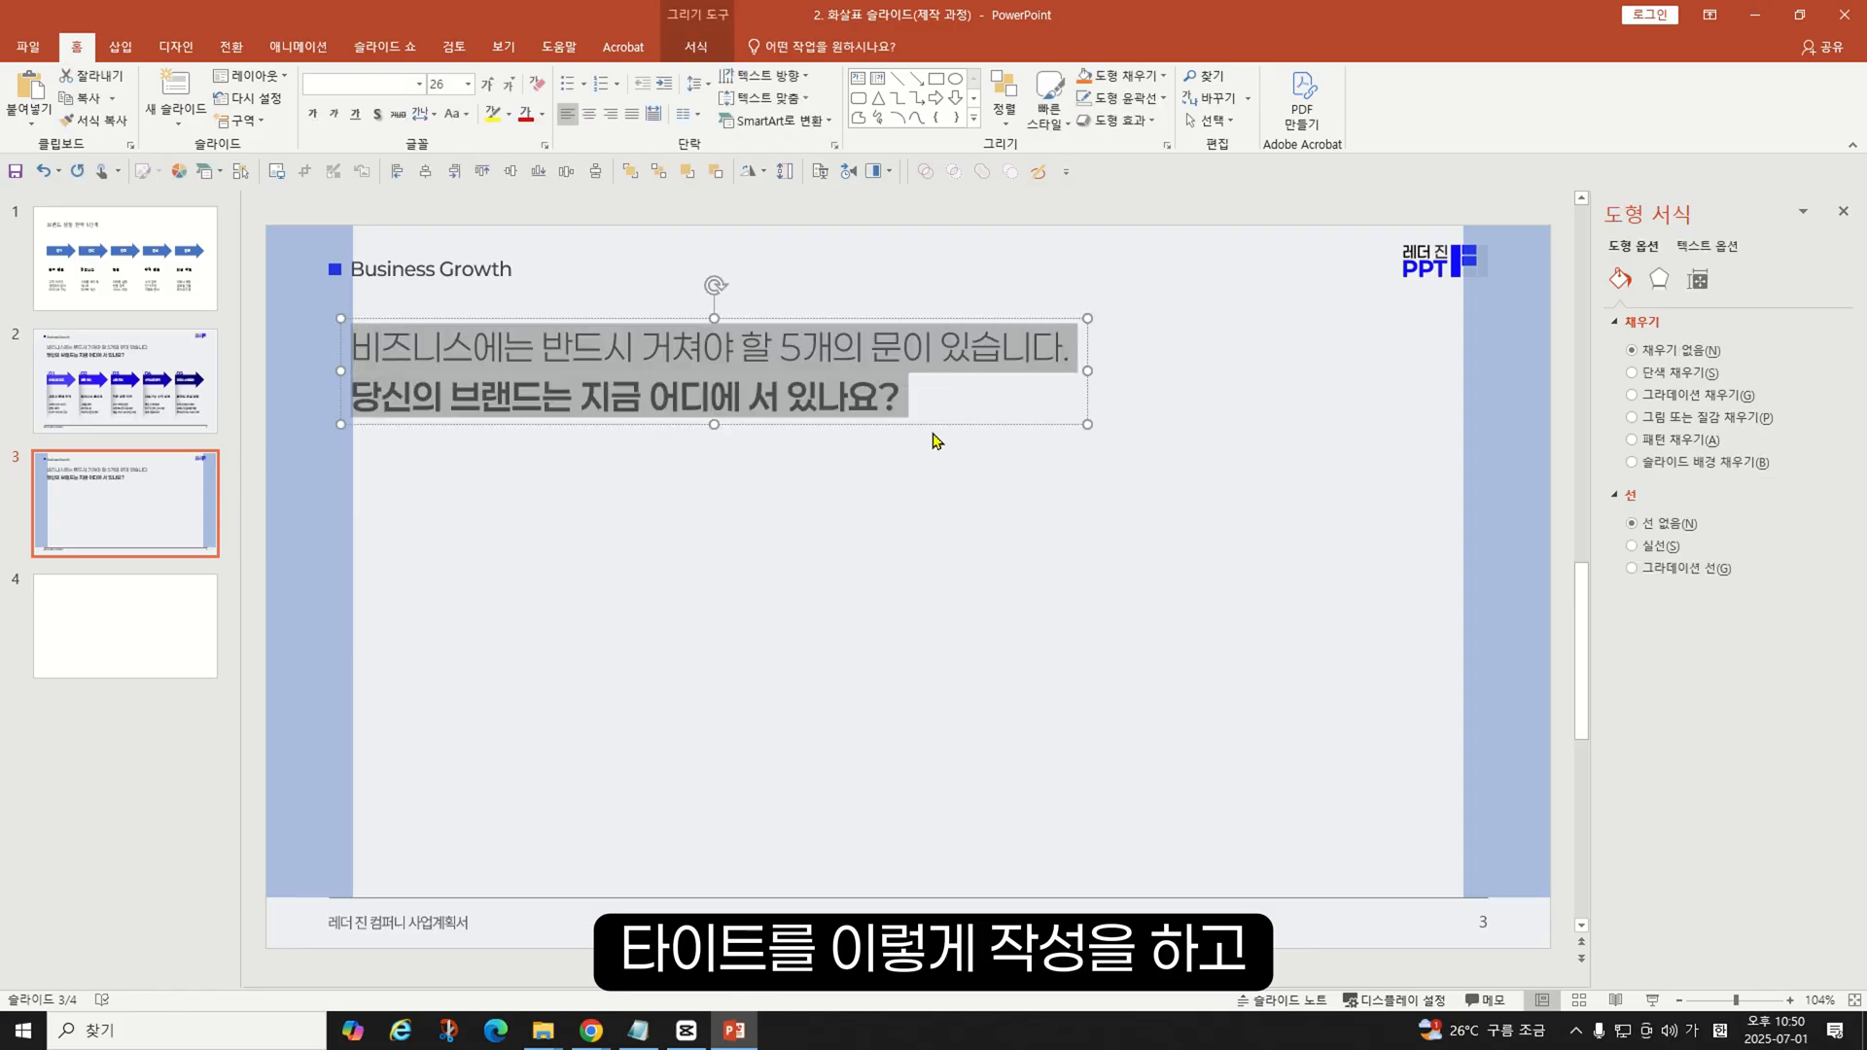
pyautogui.click(667, 508)
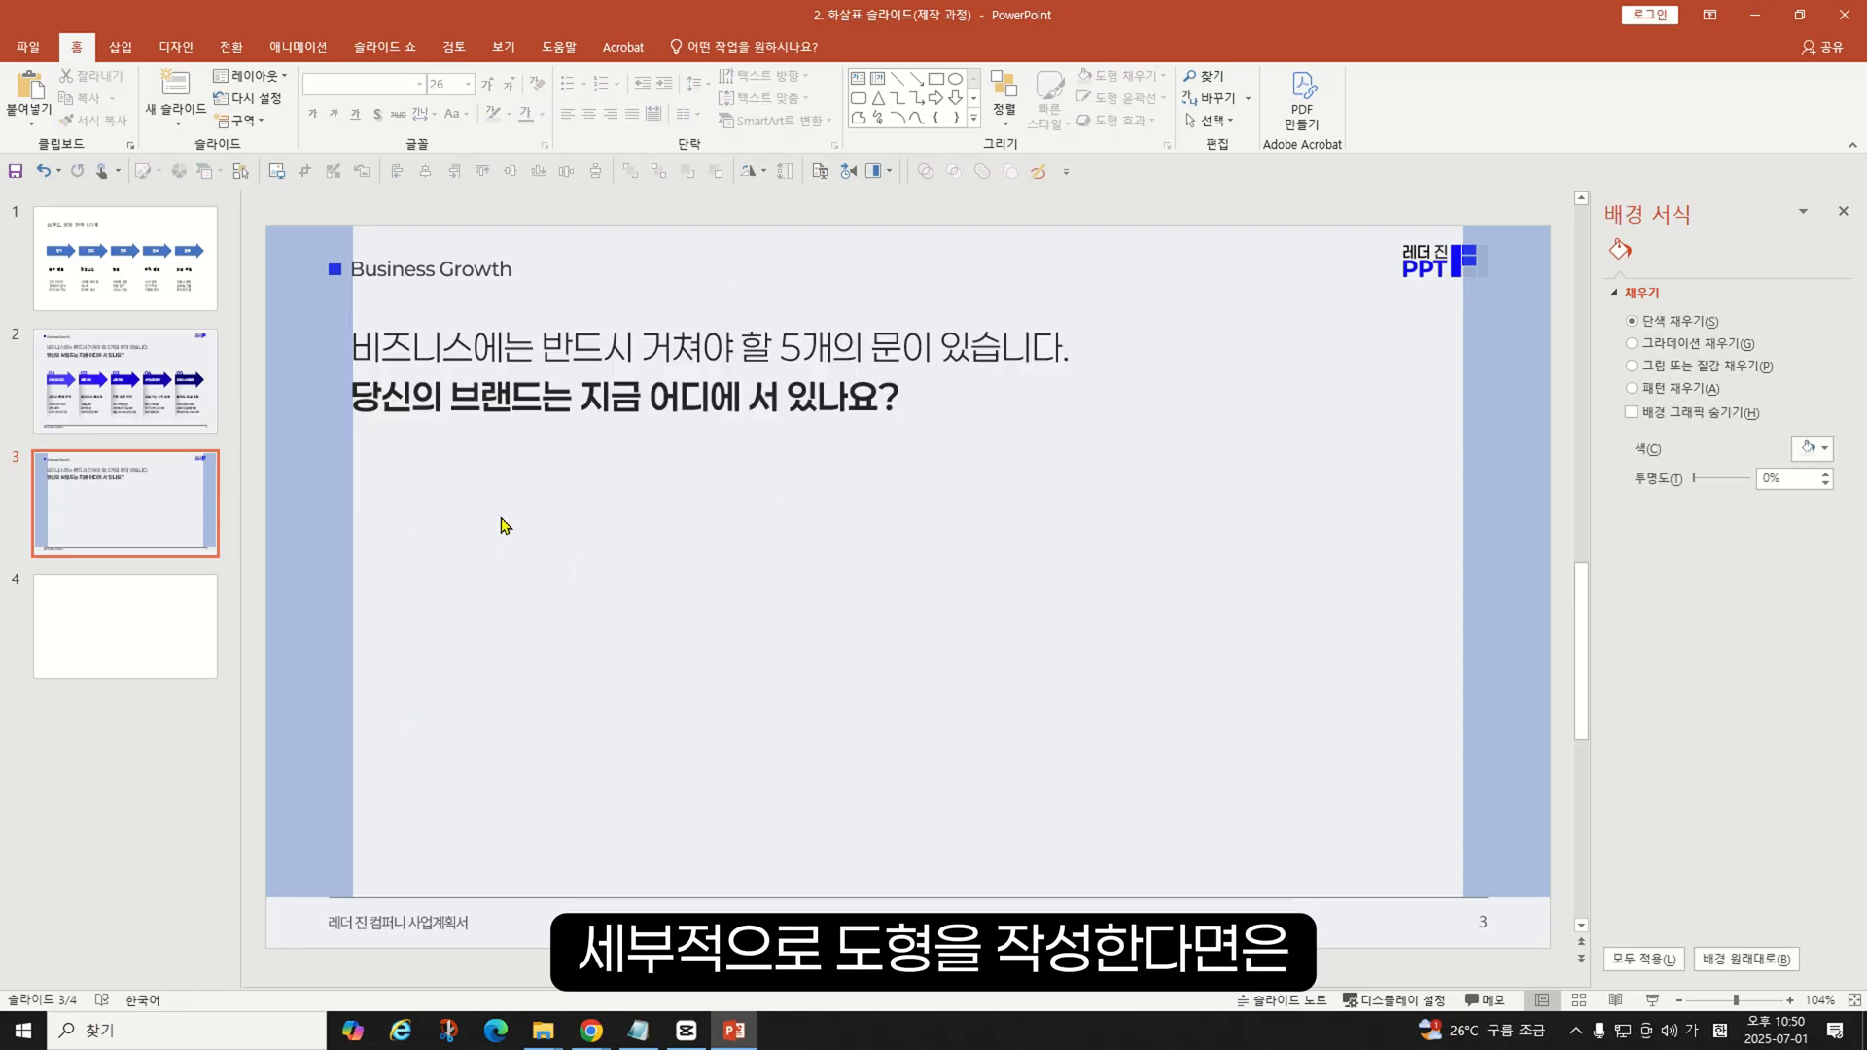
pyautogui.click(120, 47)
pyautogui.click(332, 94)
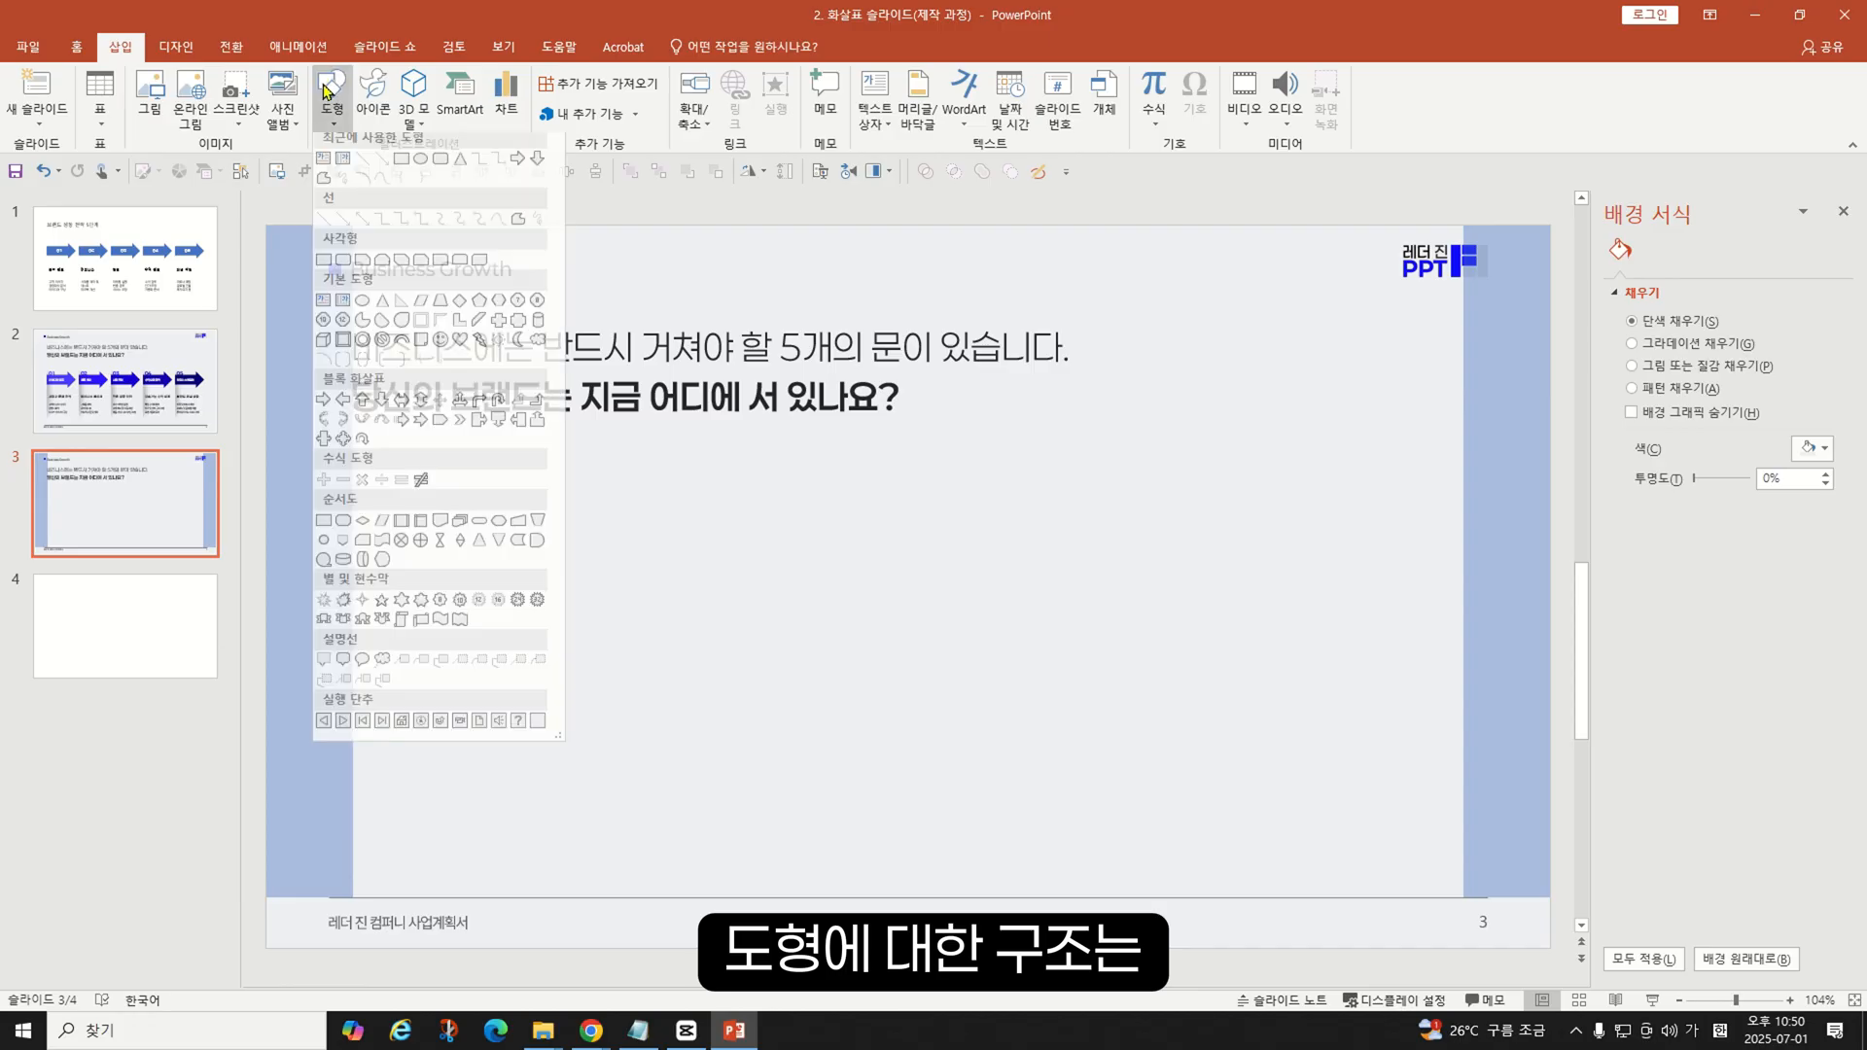
pyautogui.click(400, 165)
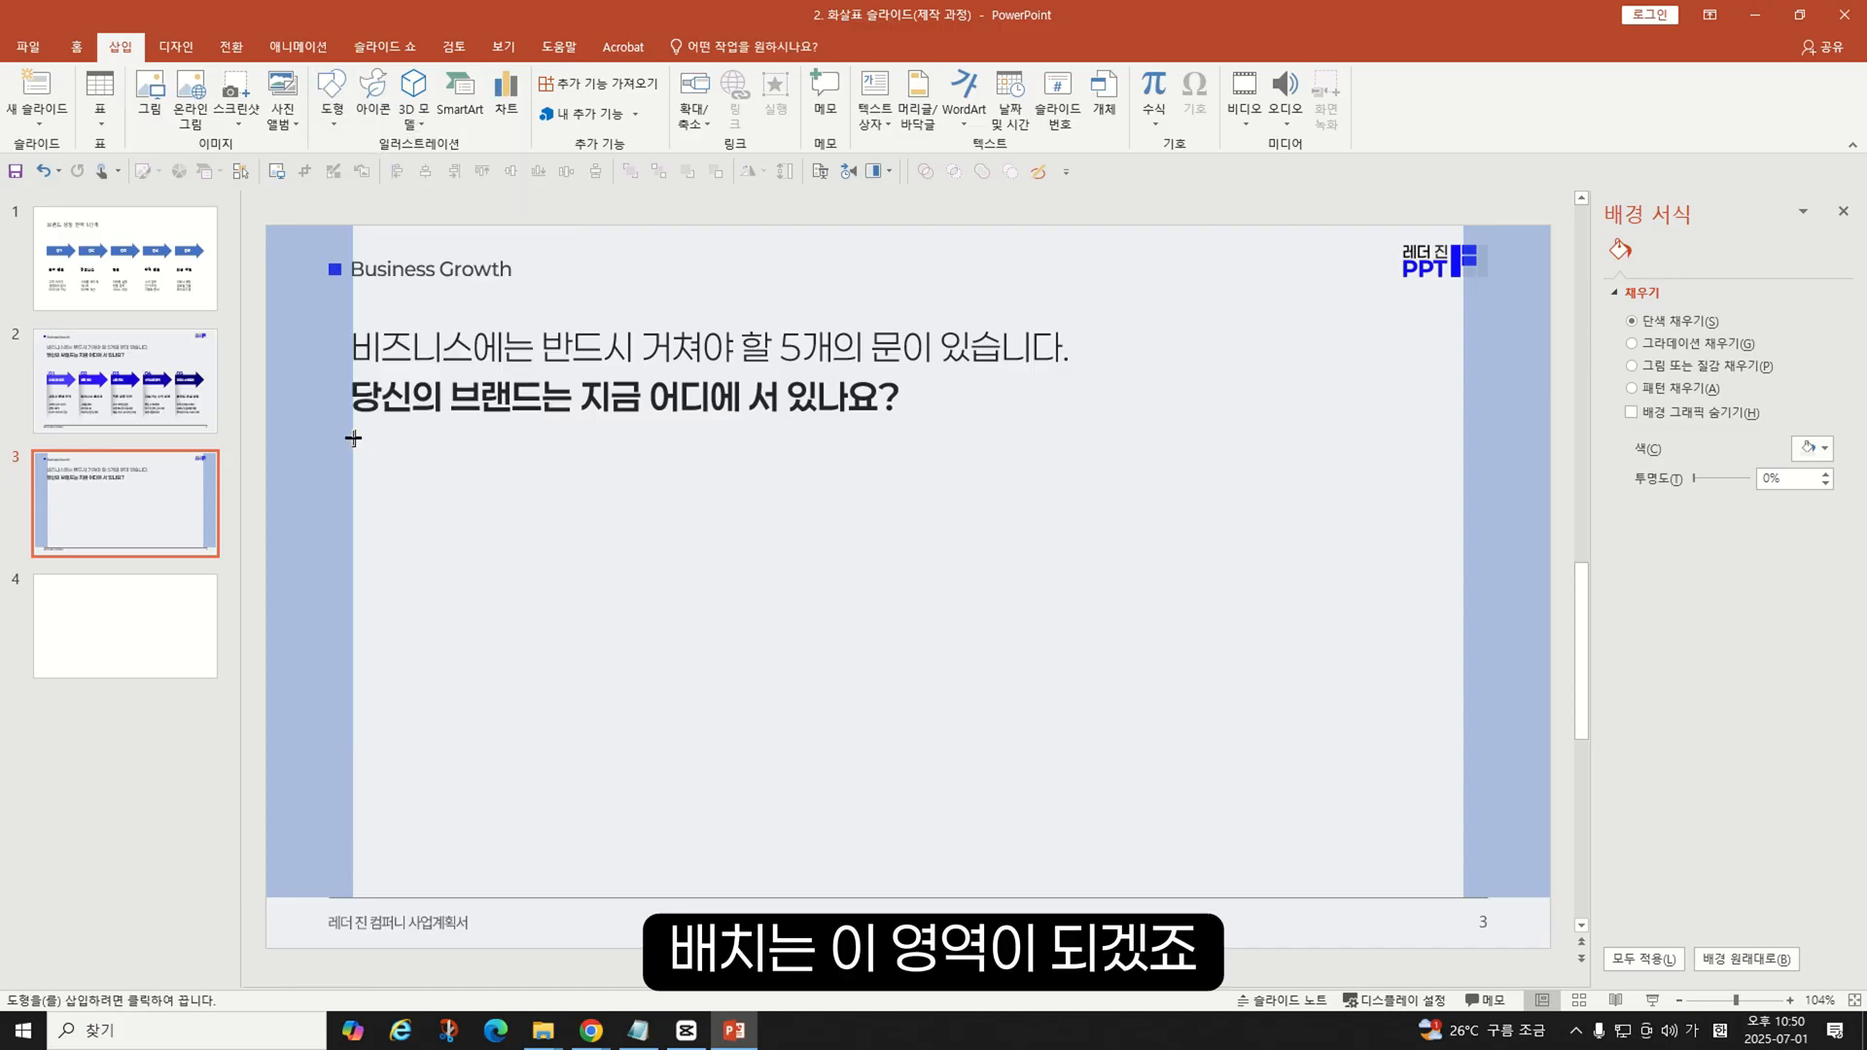
pyautogui.moveTo(352, 436); pyautogui.dragTo(1467, 856)
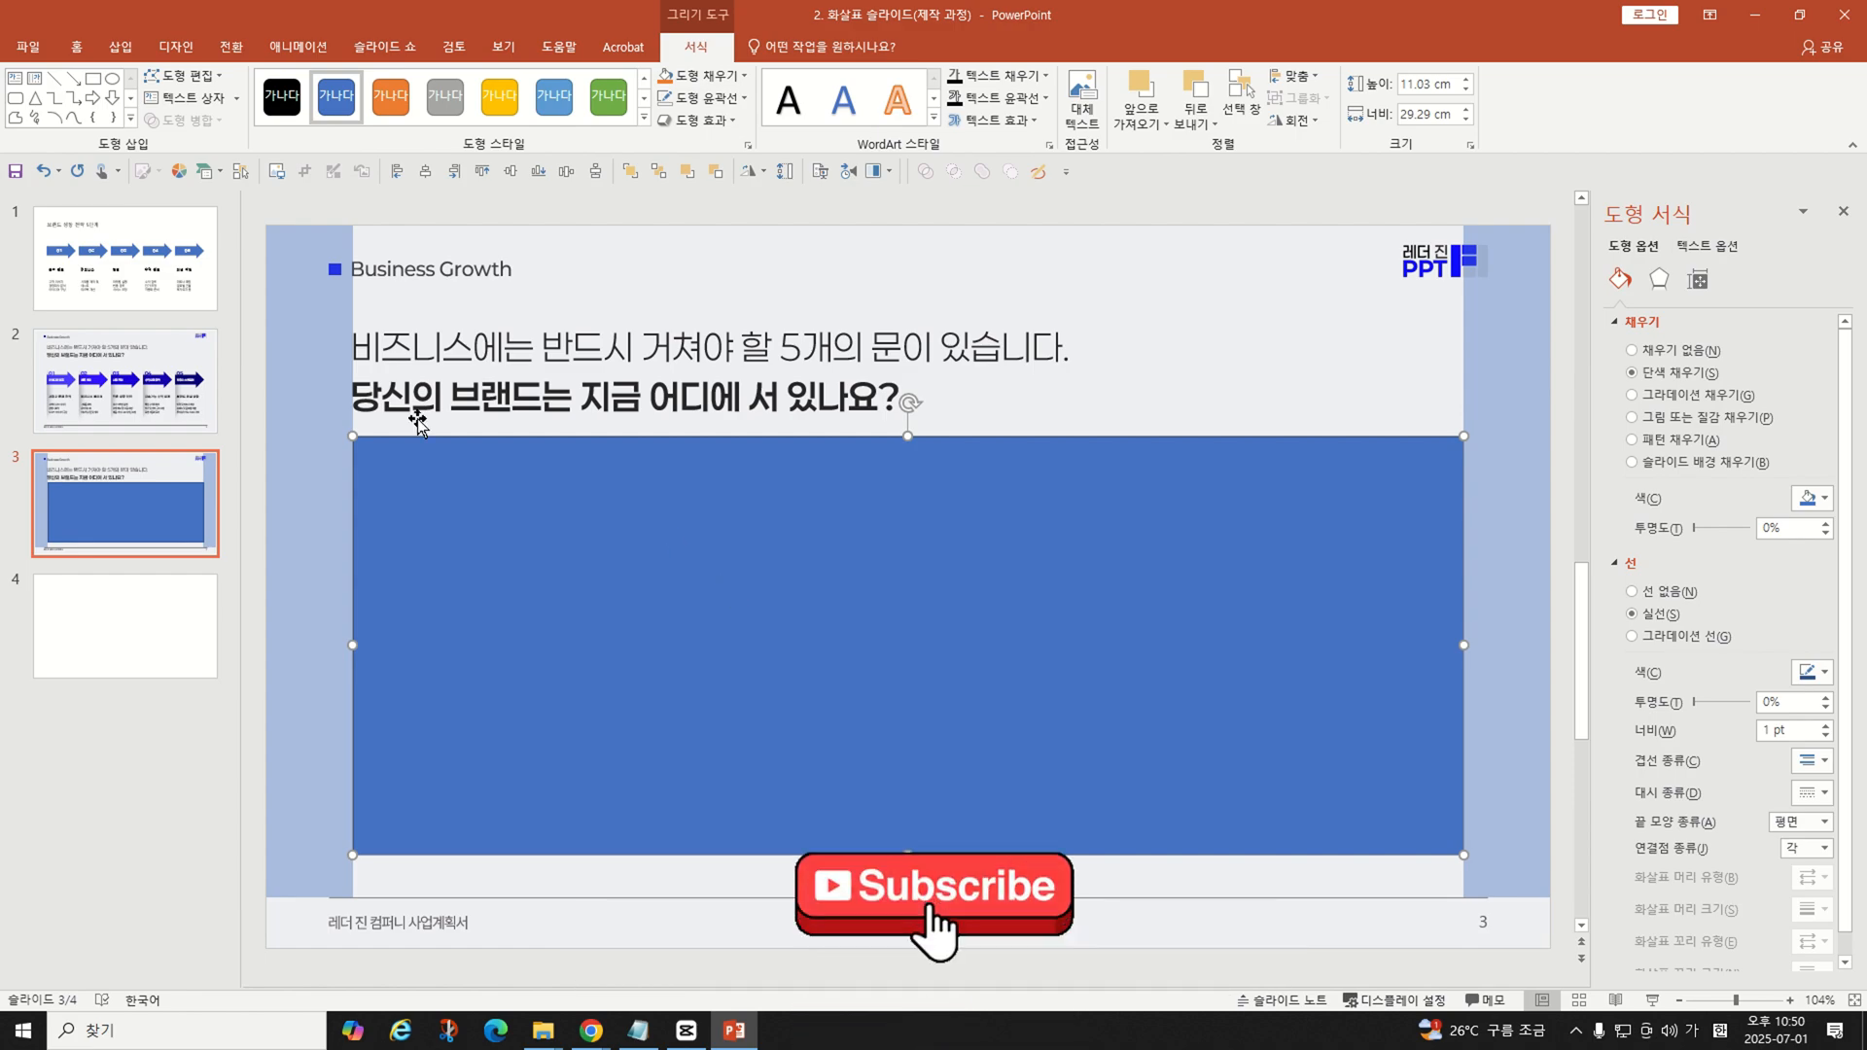
# - Clear the content-area rectangle from slide 3 and paste the first step's unlabelled arrow from slide 2 against the left margin band
pyautogui.click(125, 381)
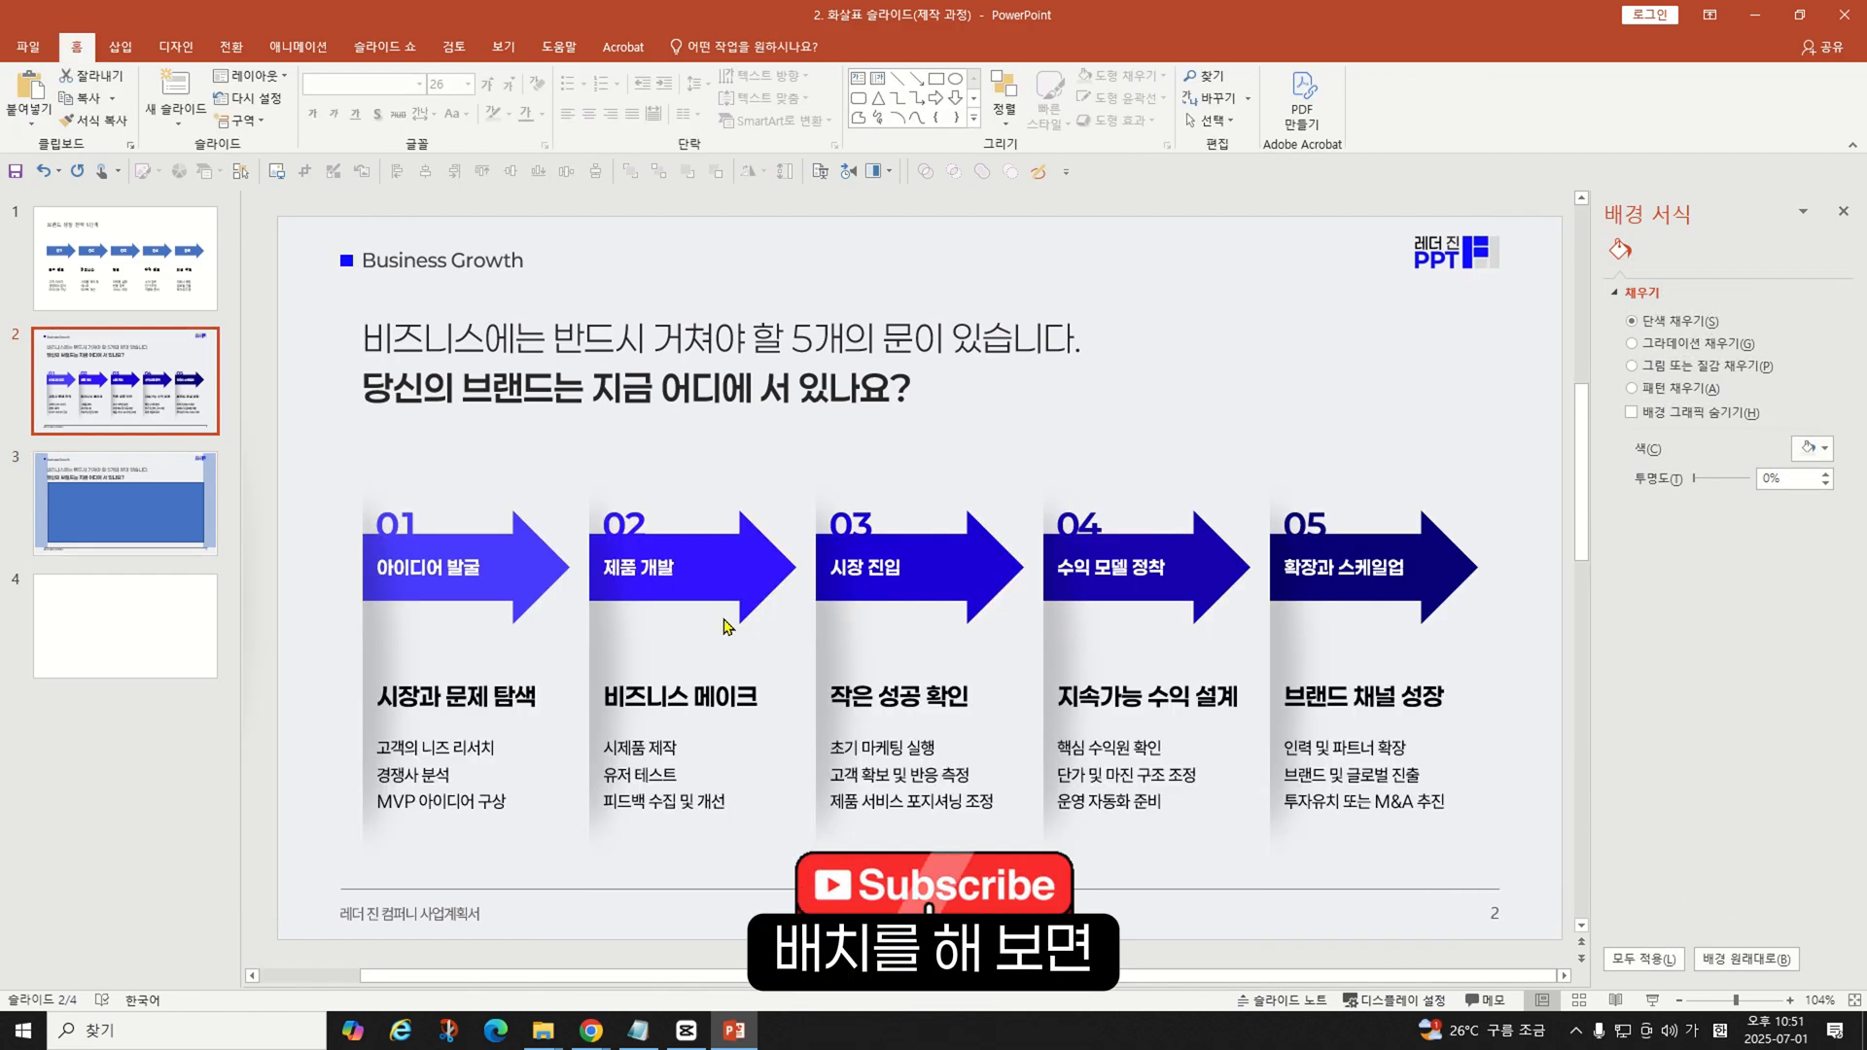
pyautogui.hotkey('ctrl', 'v')
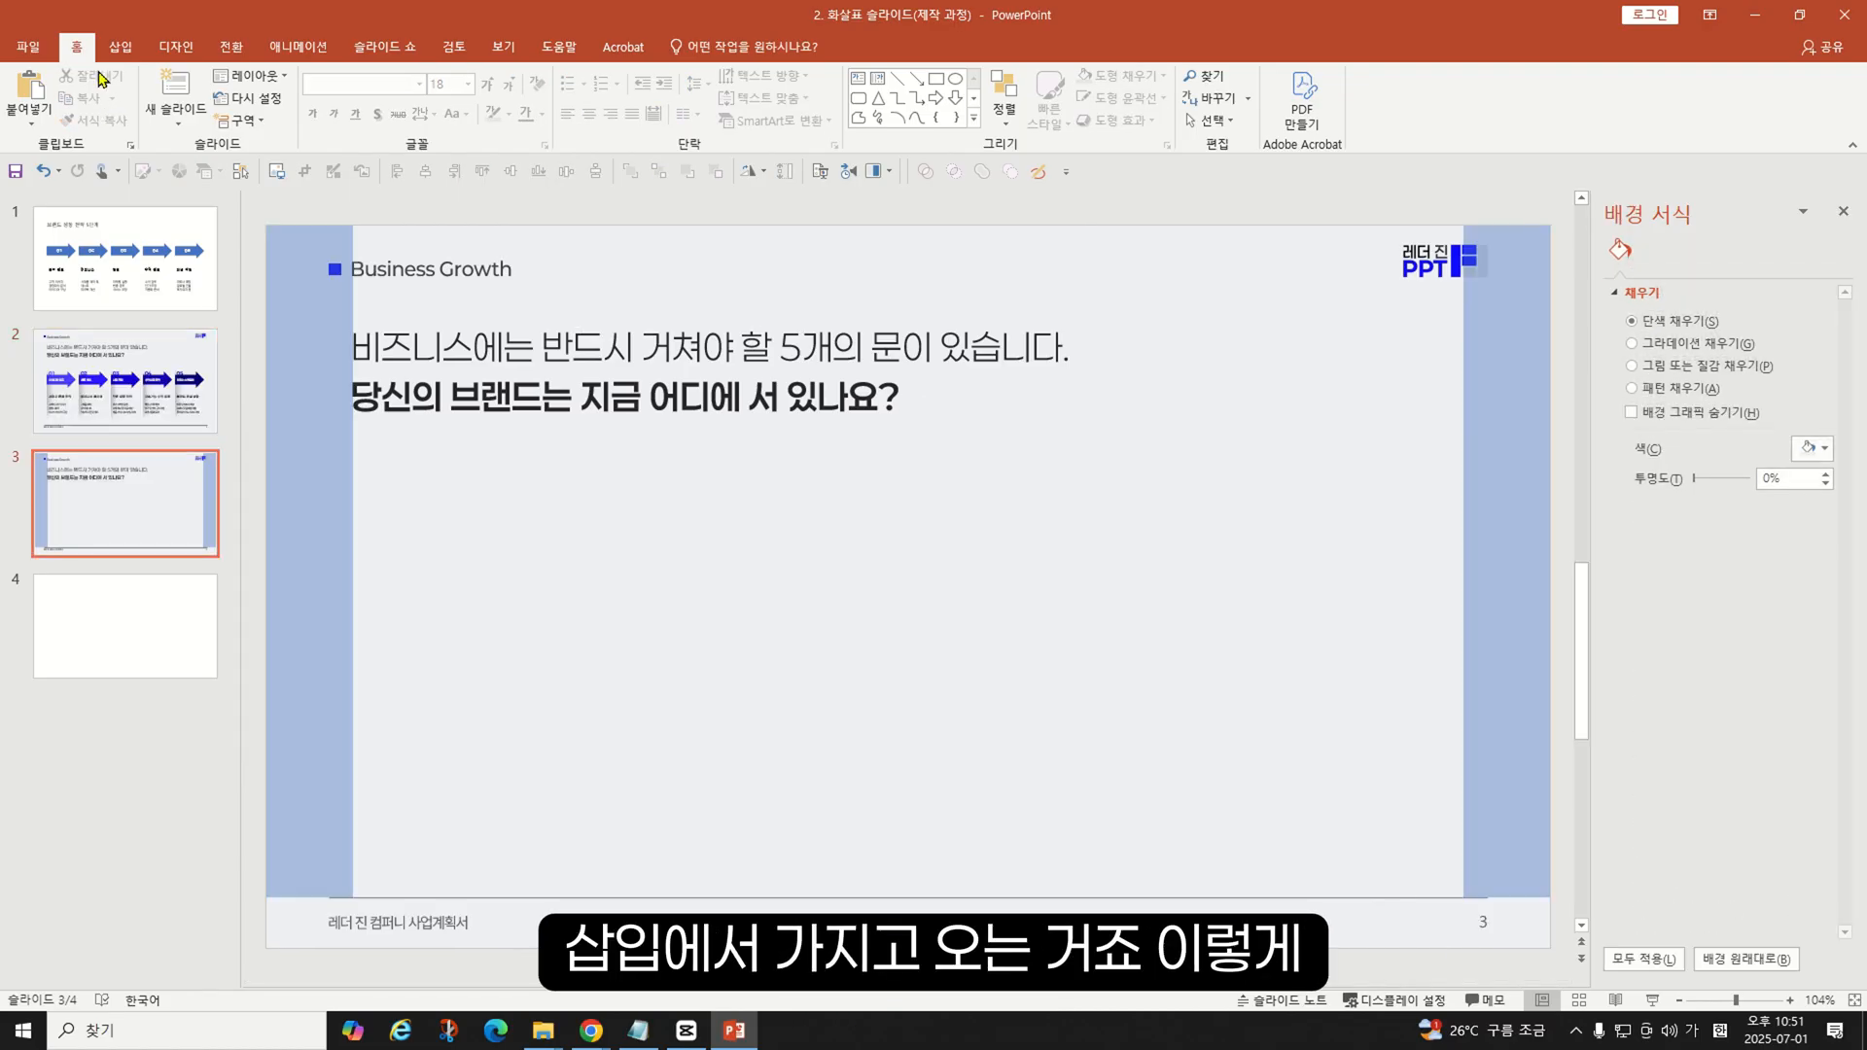
pyautogui.click(120, 47)
pyautogui.click(331, 118)
pyautogui.click(688, 558)
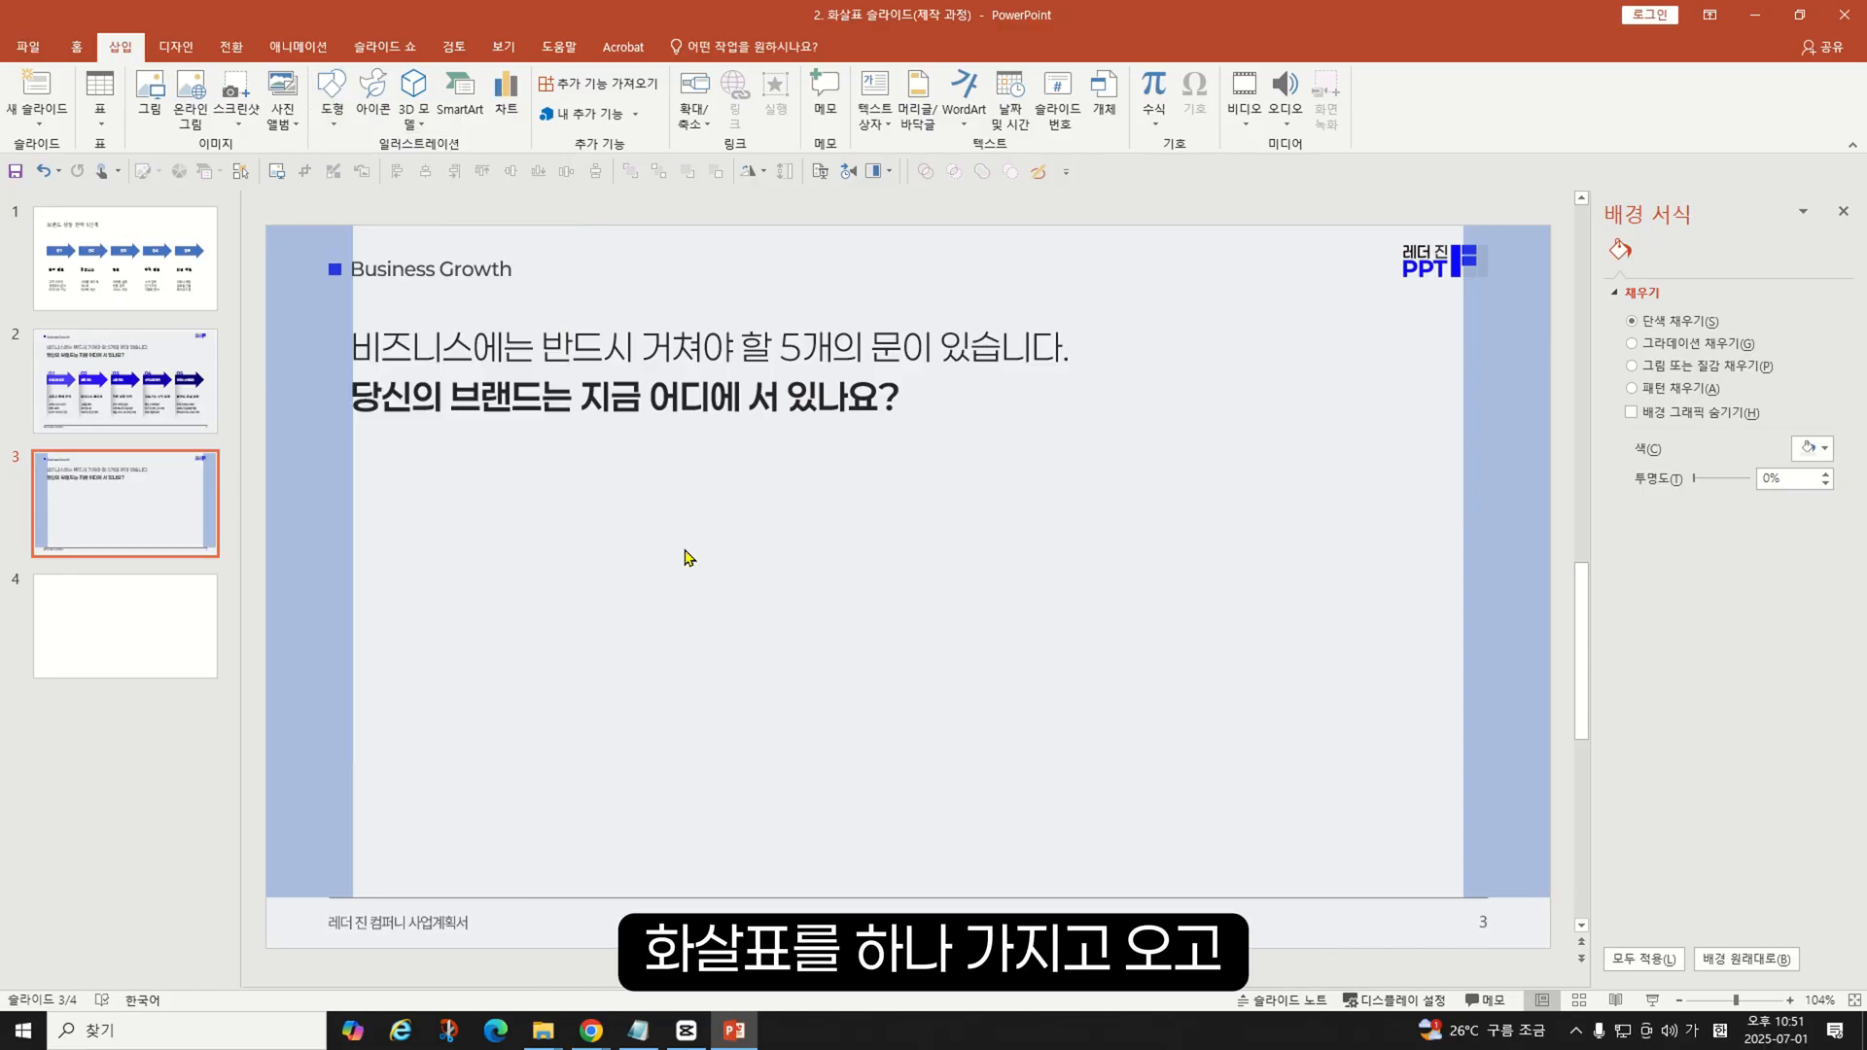
pyautogui.hotkey('ctrl', 'v')
pyautogui.click(755, 525)
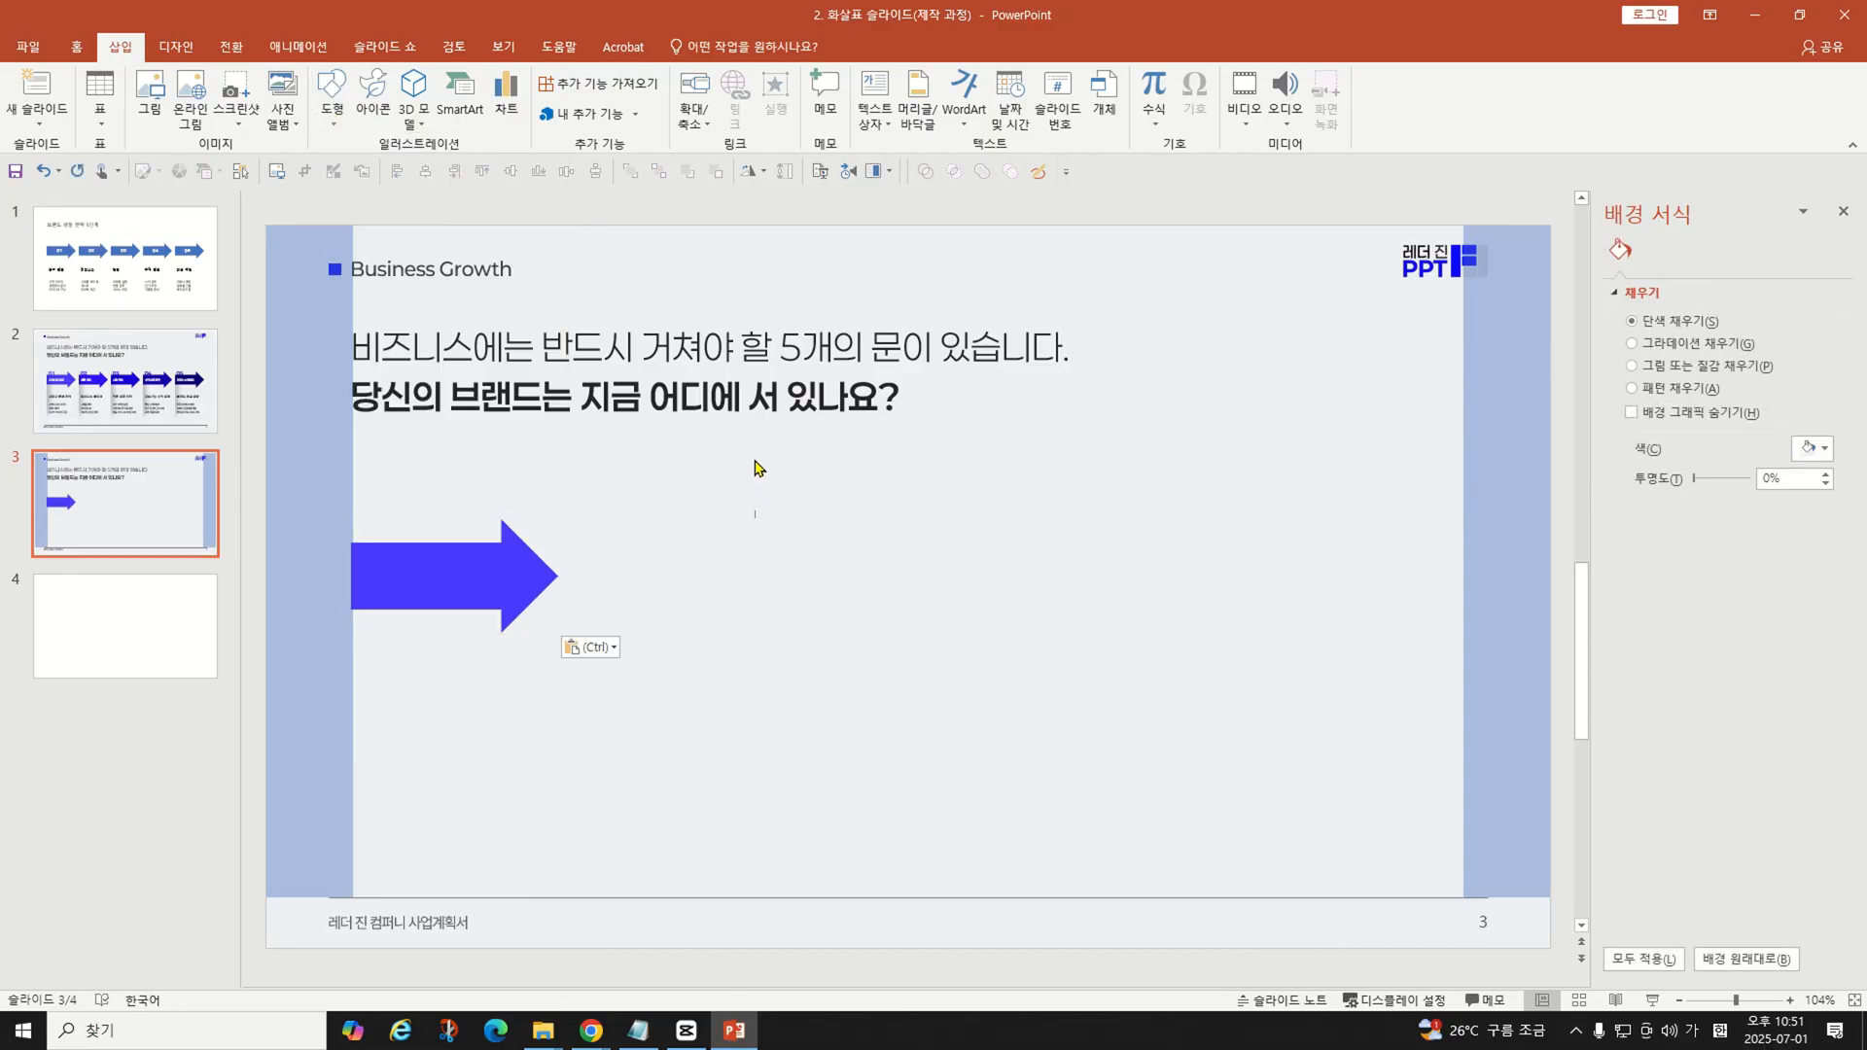
pyautogui.click(470, 559)
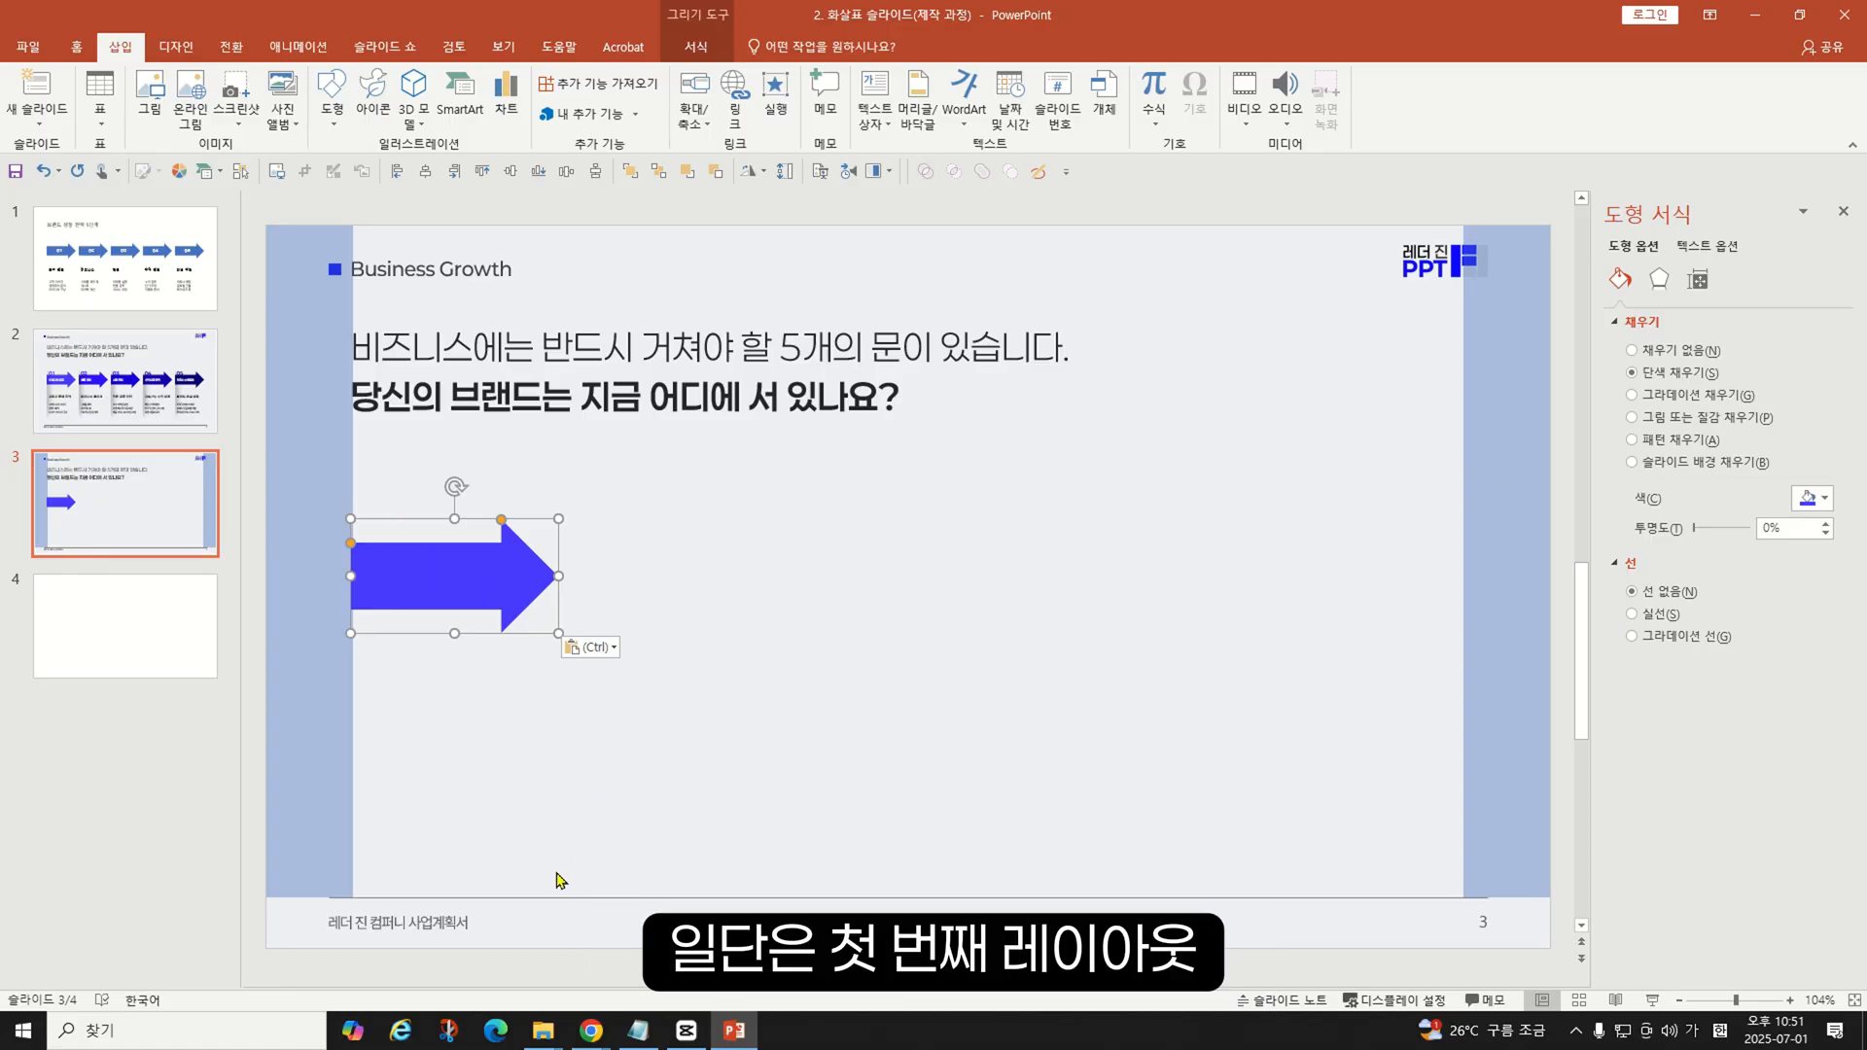
# - Capture slide 2's five-arrow diagram as a screenshot and place it as a smaller reference picture beside the arrow on slide 3
pyautogui.click(80, 379)
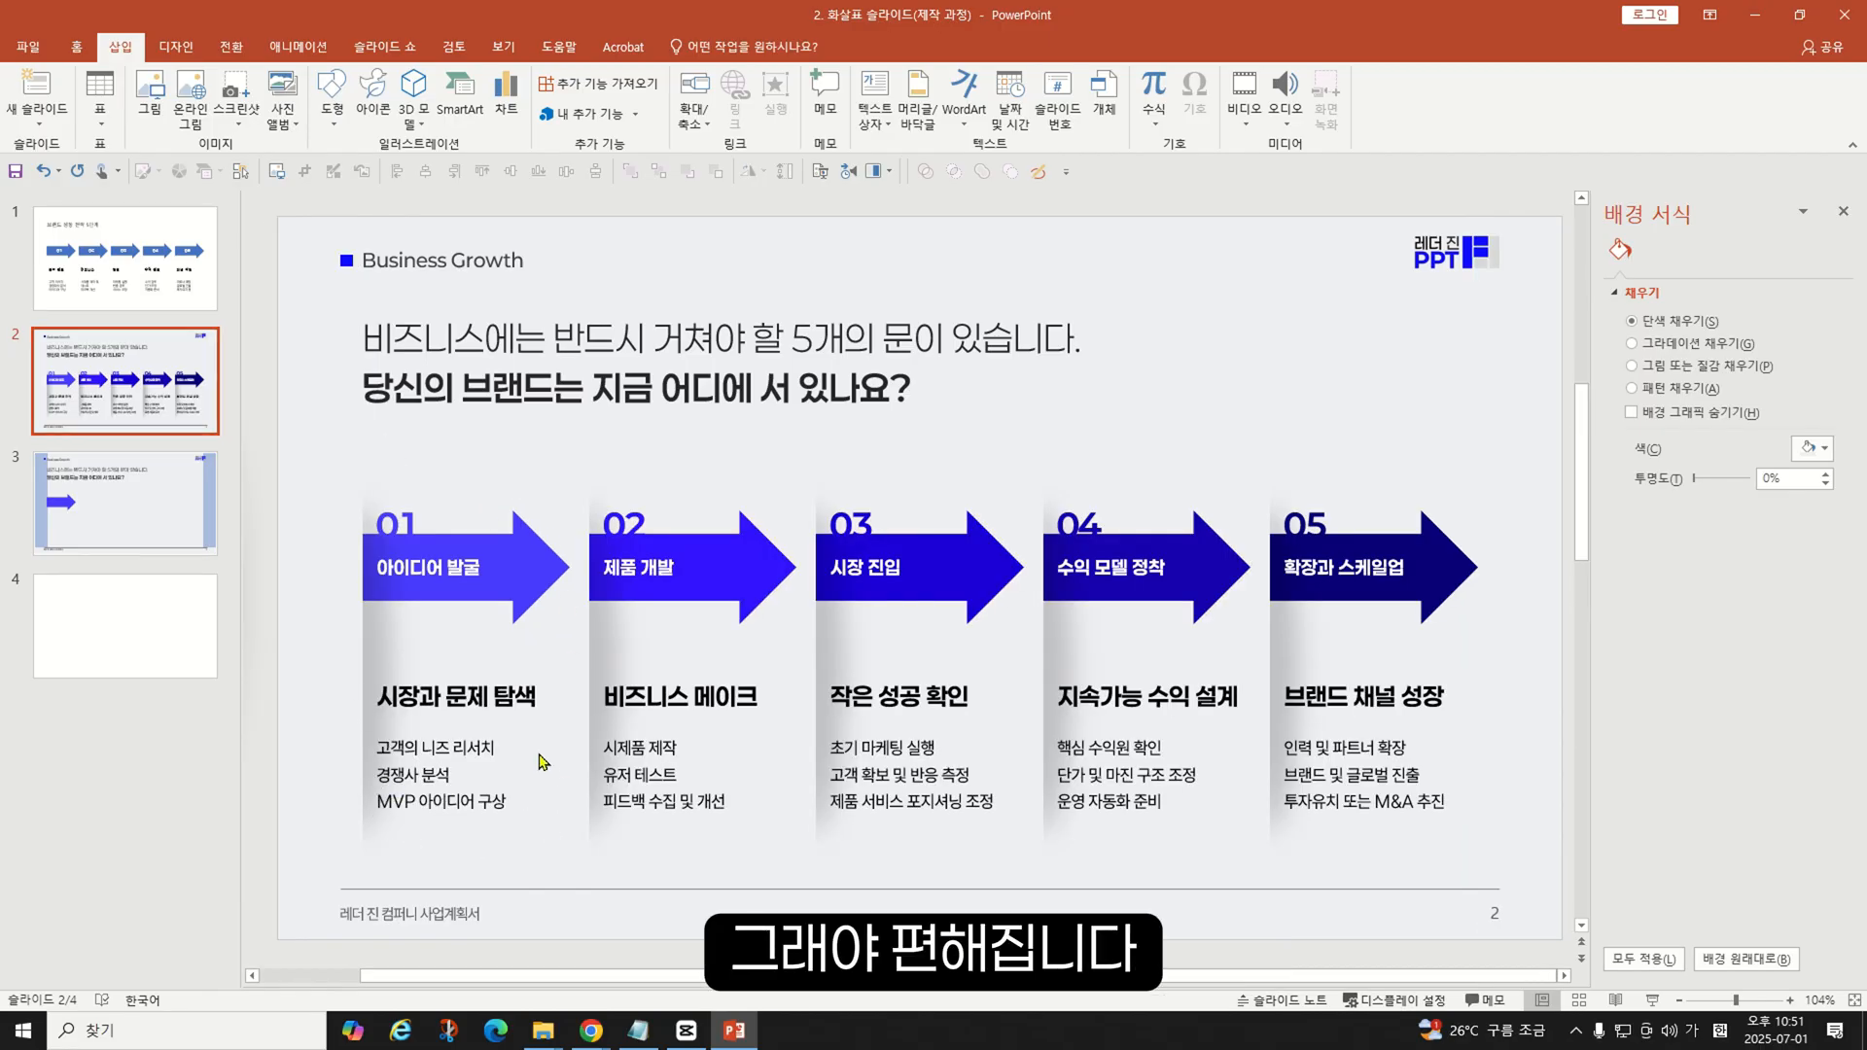
pyautogui.scroll(-2, 511, 637)
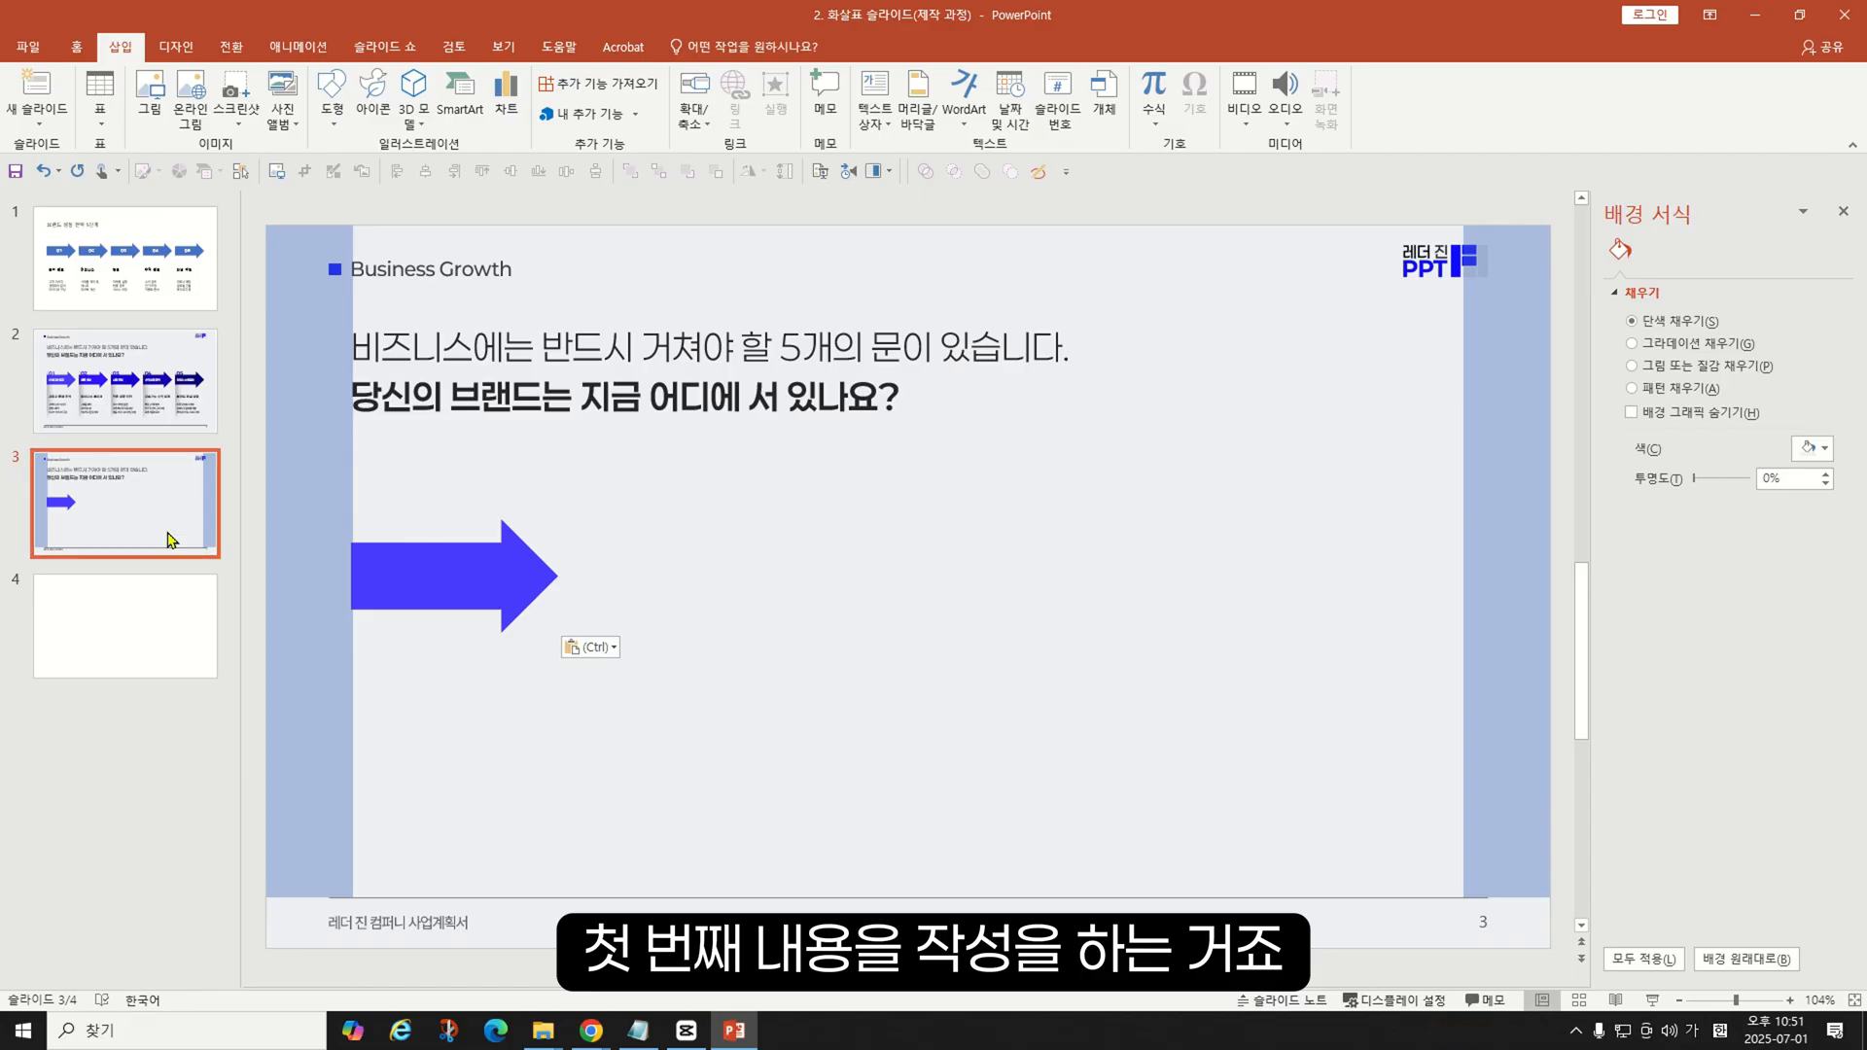
pyautogui.click(127, 414)
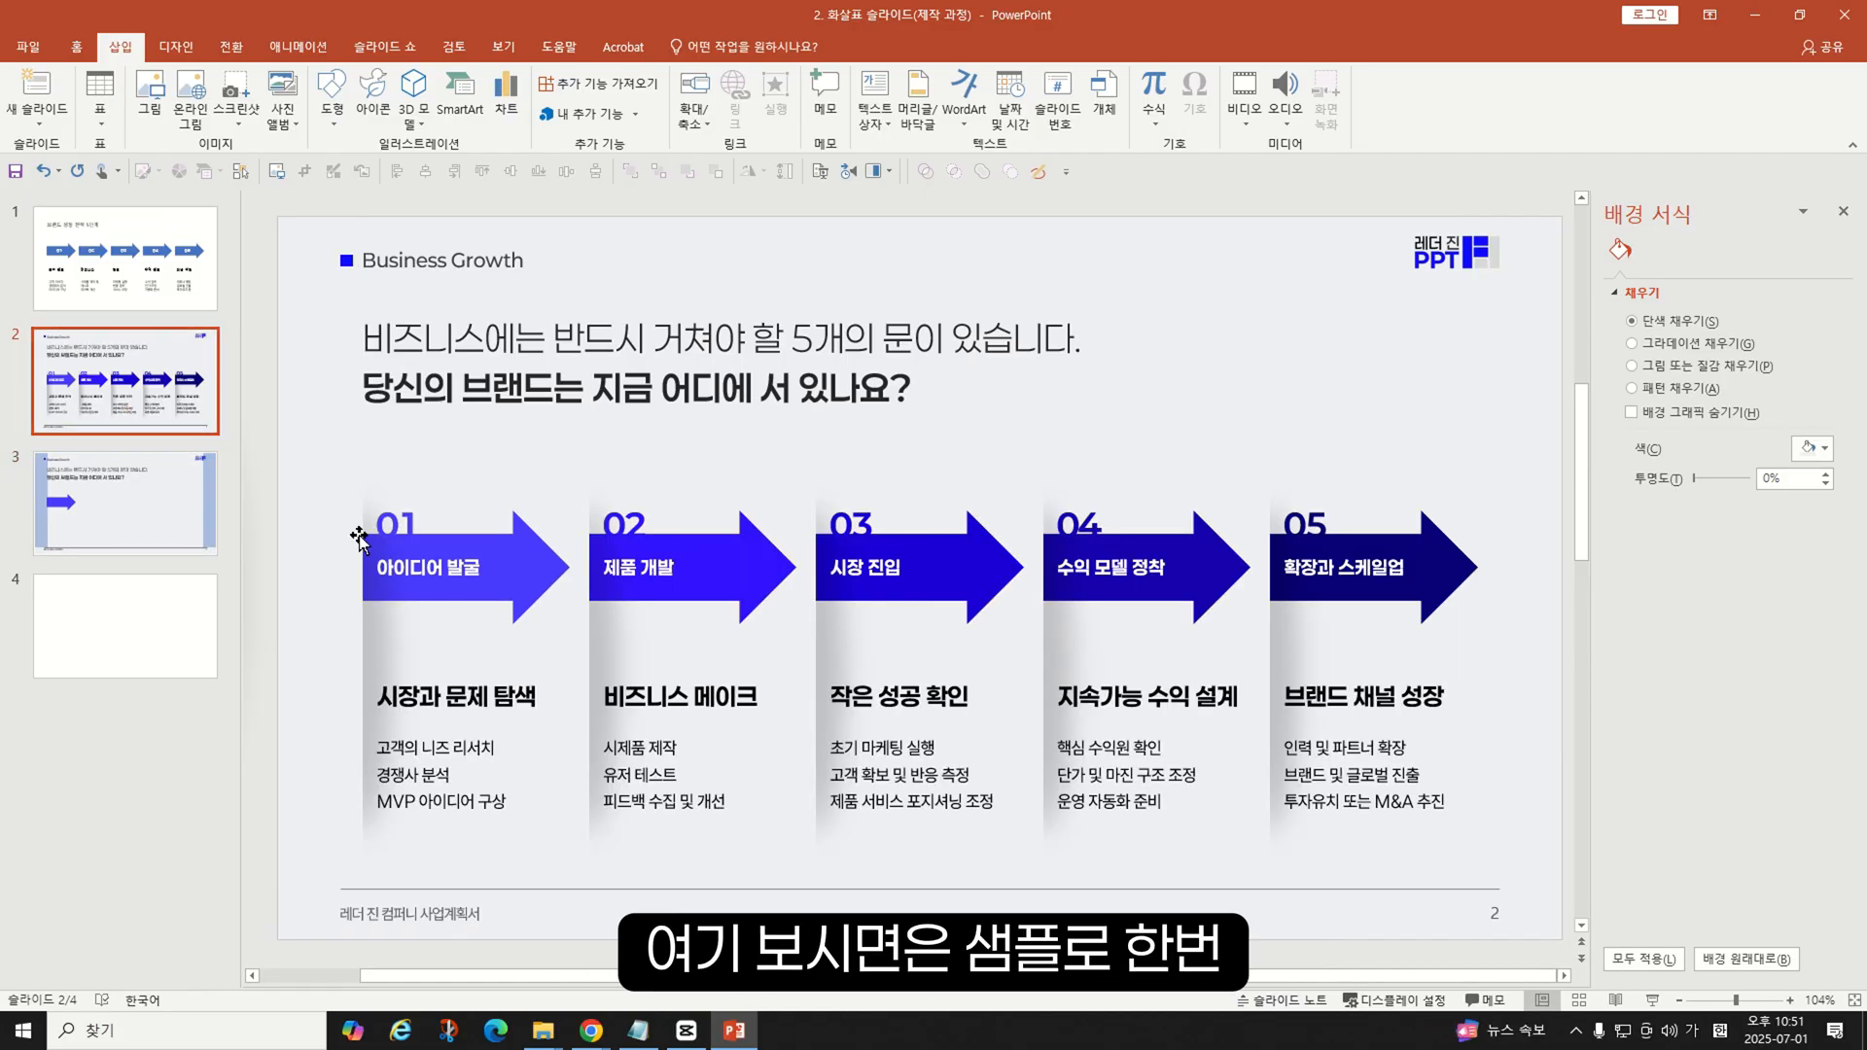
pyautogui.press('super+shift+s')
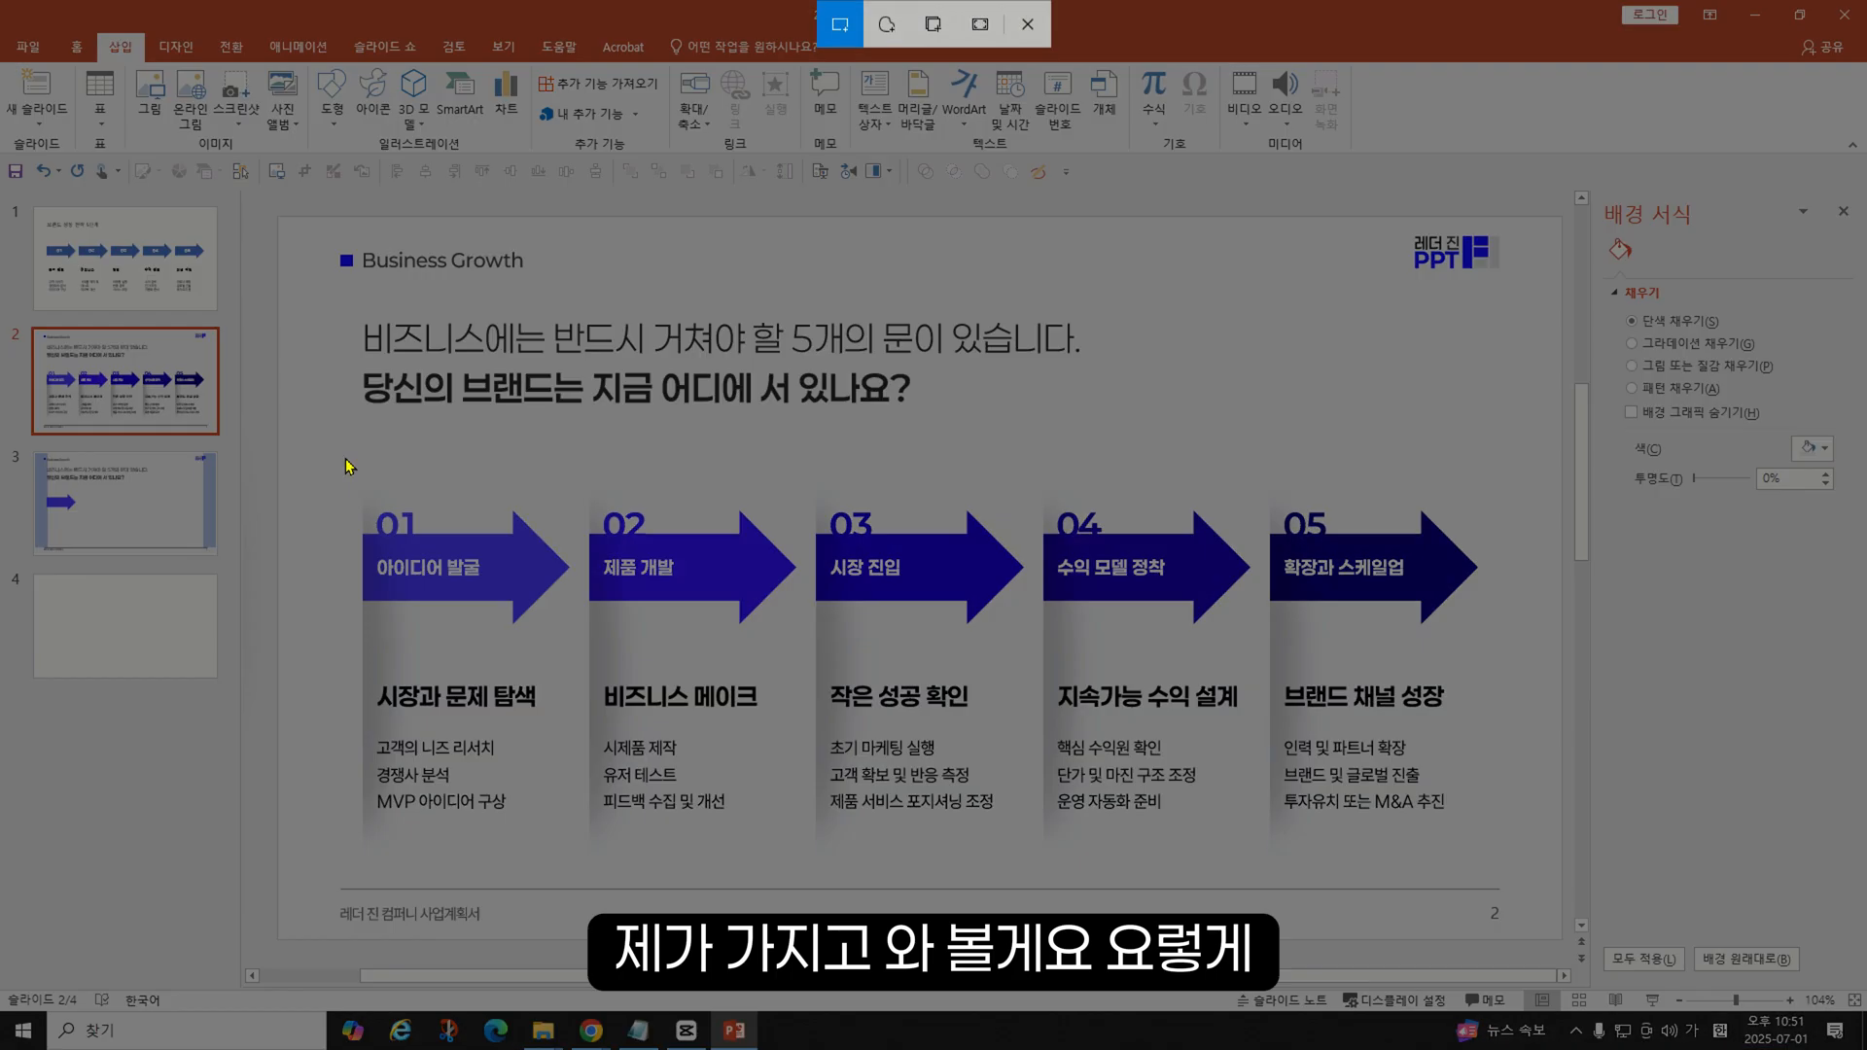
pyautogui.moveTo(341, 455); pyautogui.dragTo(1442, 890)
pyautogui.moveTo(1441, 890); pyautogui.dragTo(1488, 898)
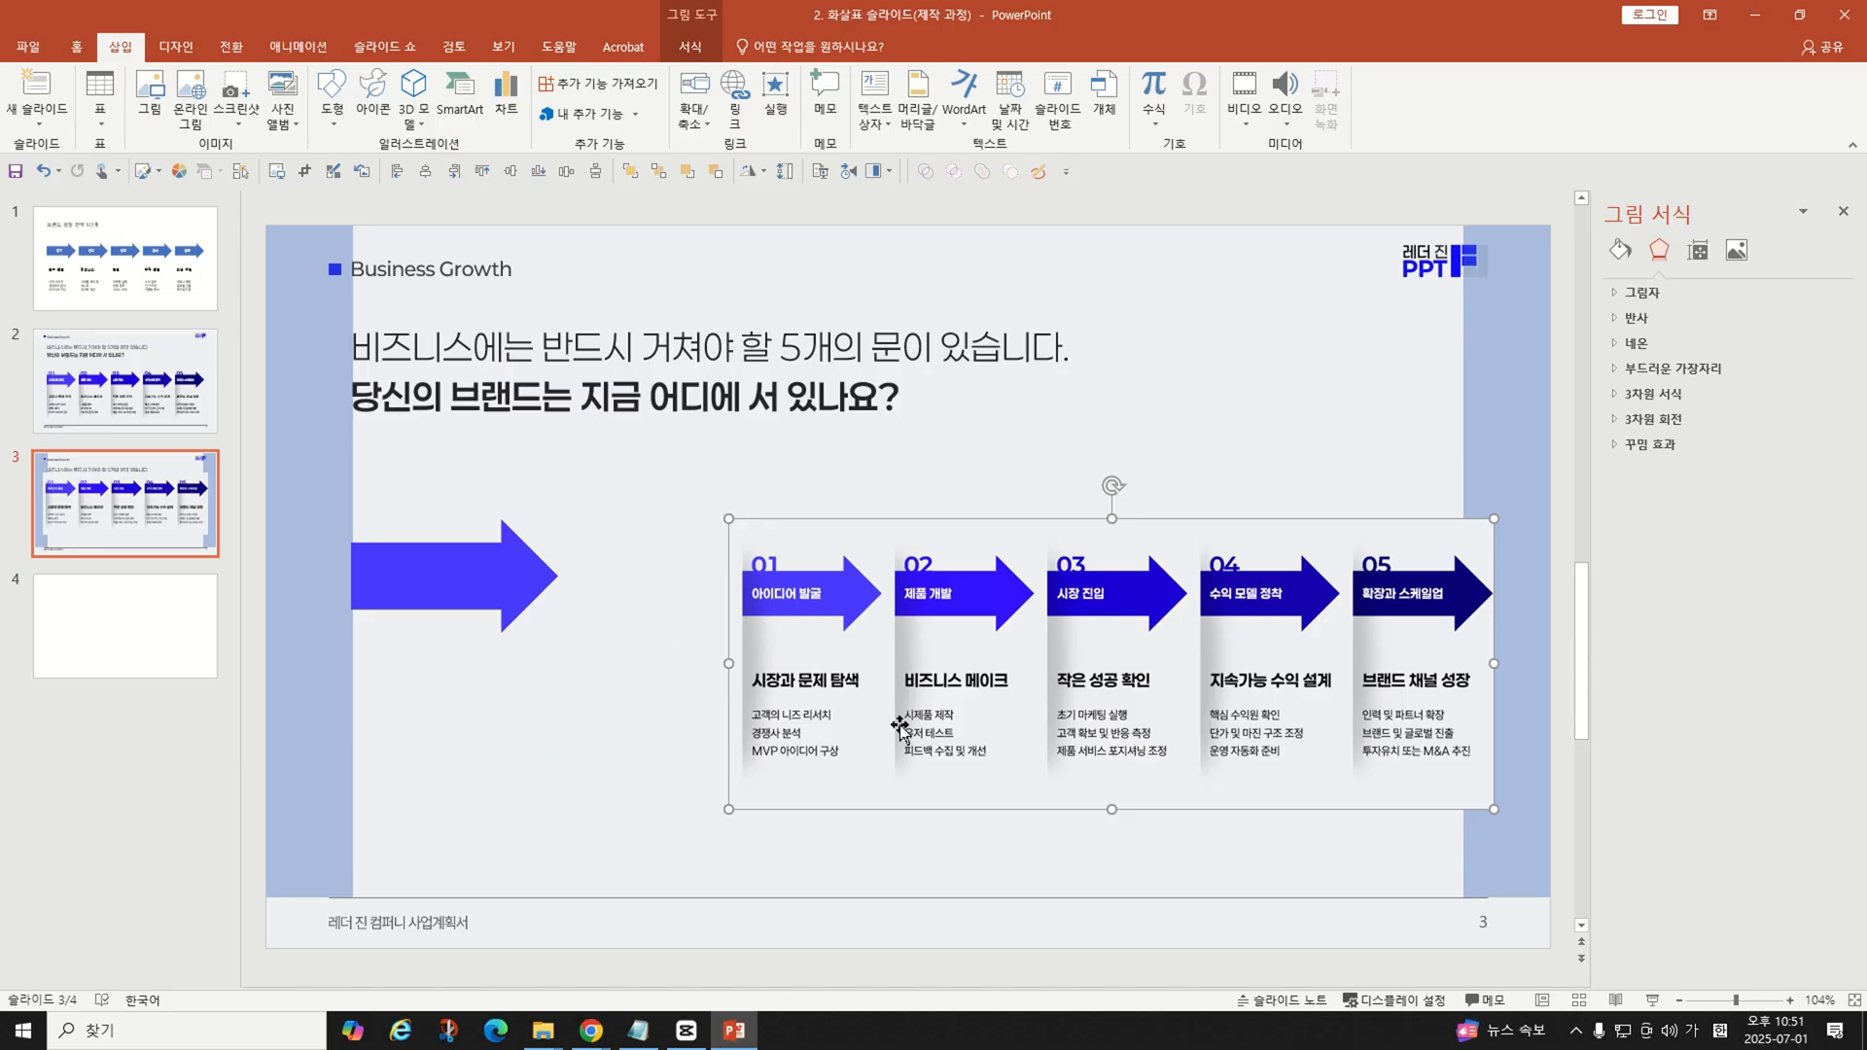
# - Move the reference picture to the top of slide 3 and place a text box reading "시장과 문제 탐색" on the arrow
pyautogui.moveTo(899, 724); pyautogui.dragTo(534, 407)
pyautogui.click(437, 578)
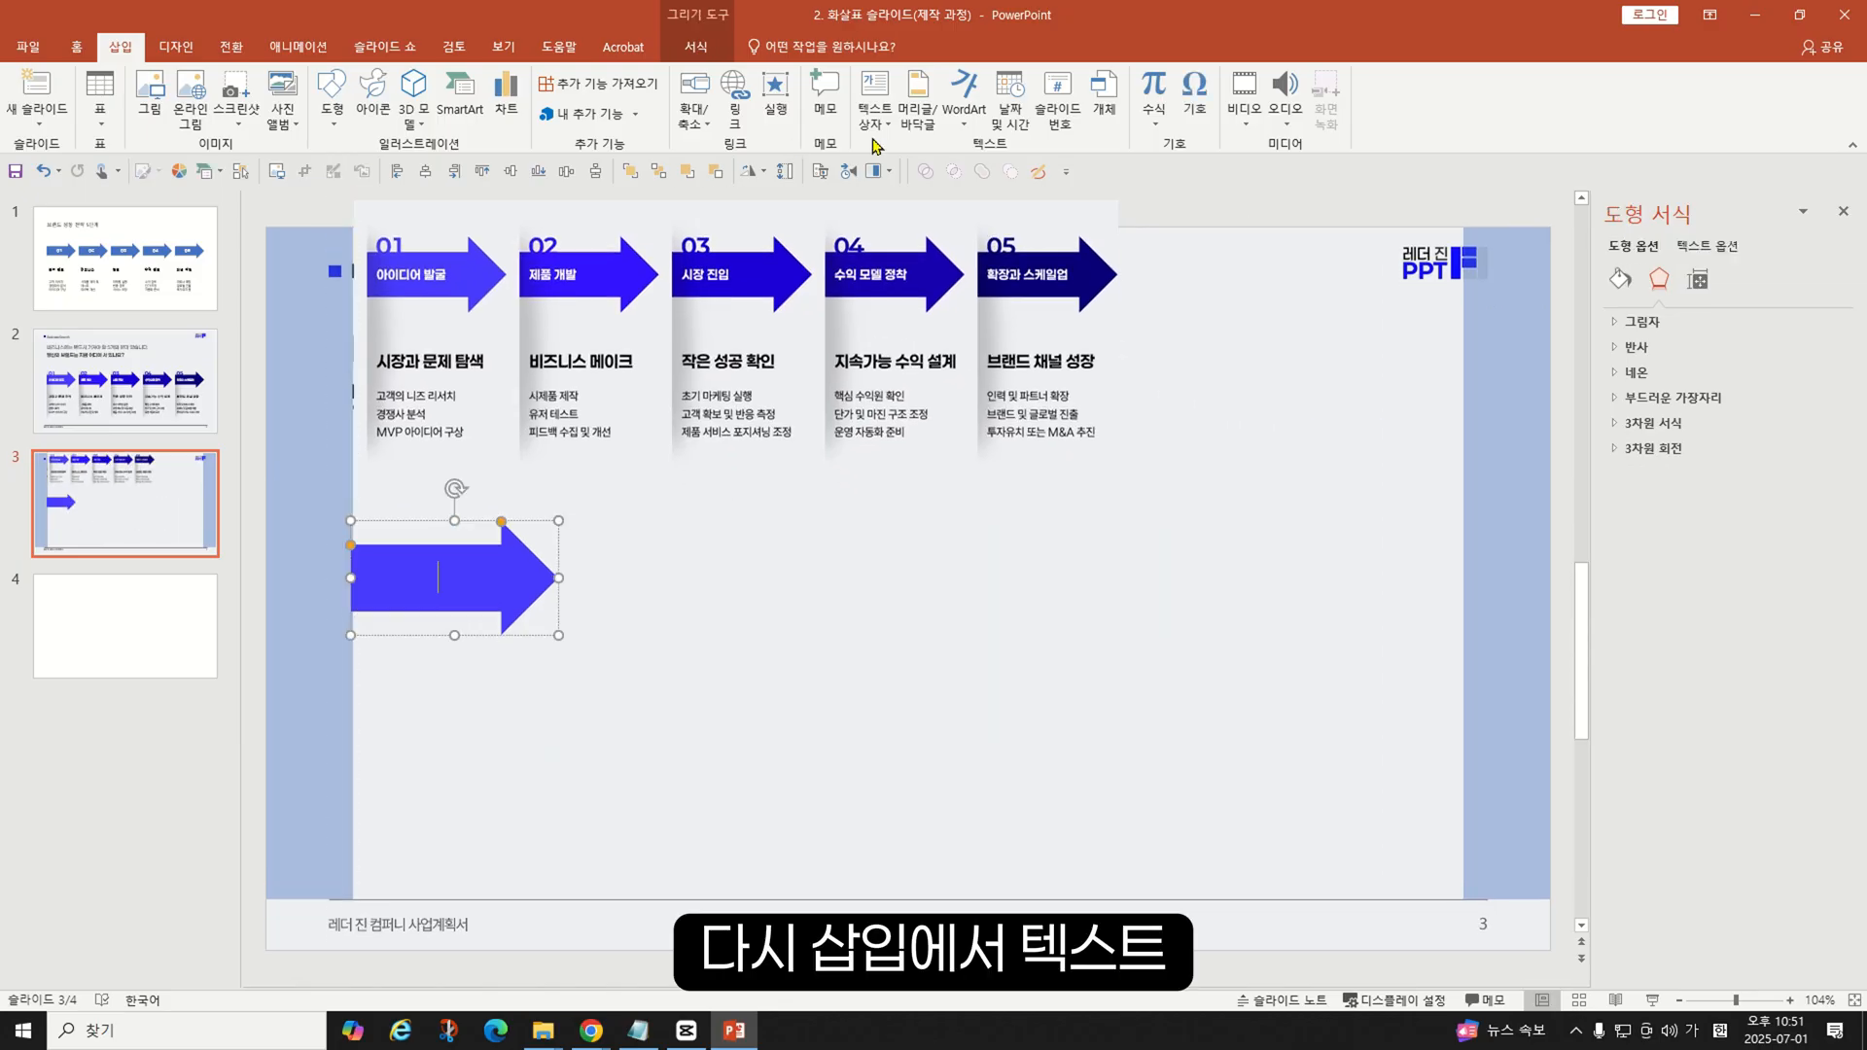
pyautogui.click(885, 127)
pyautogui.click(914, 158)
pyautogui.click(401, 691)
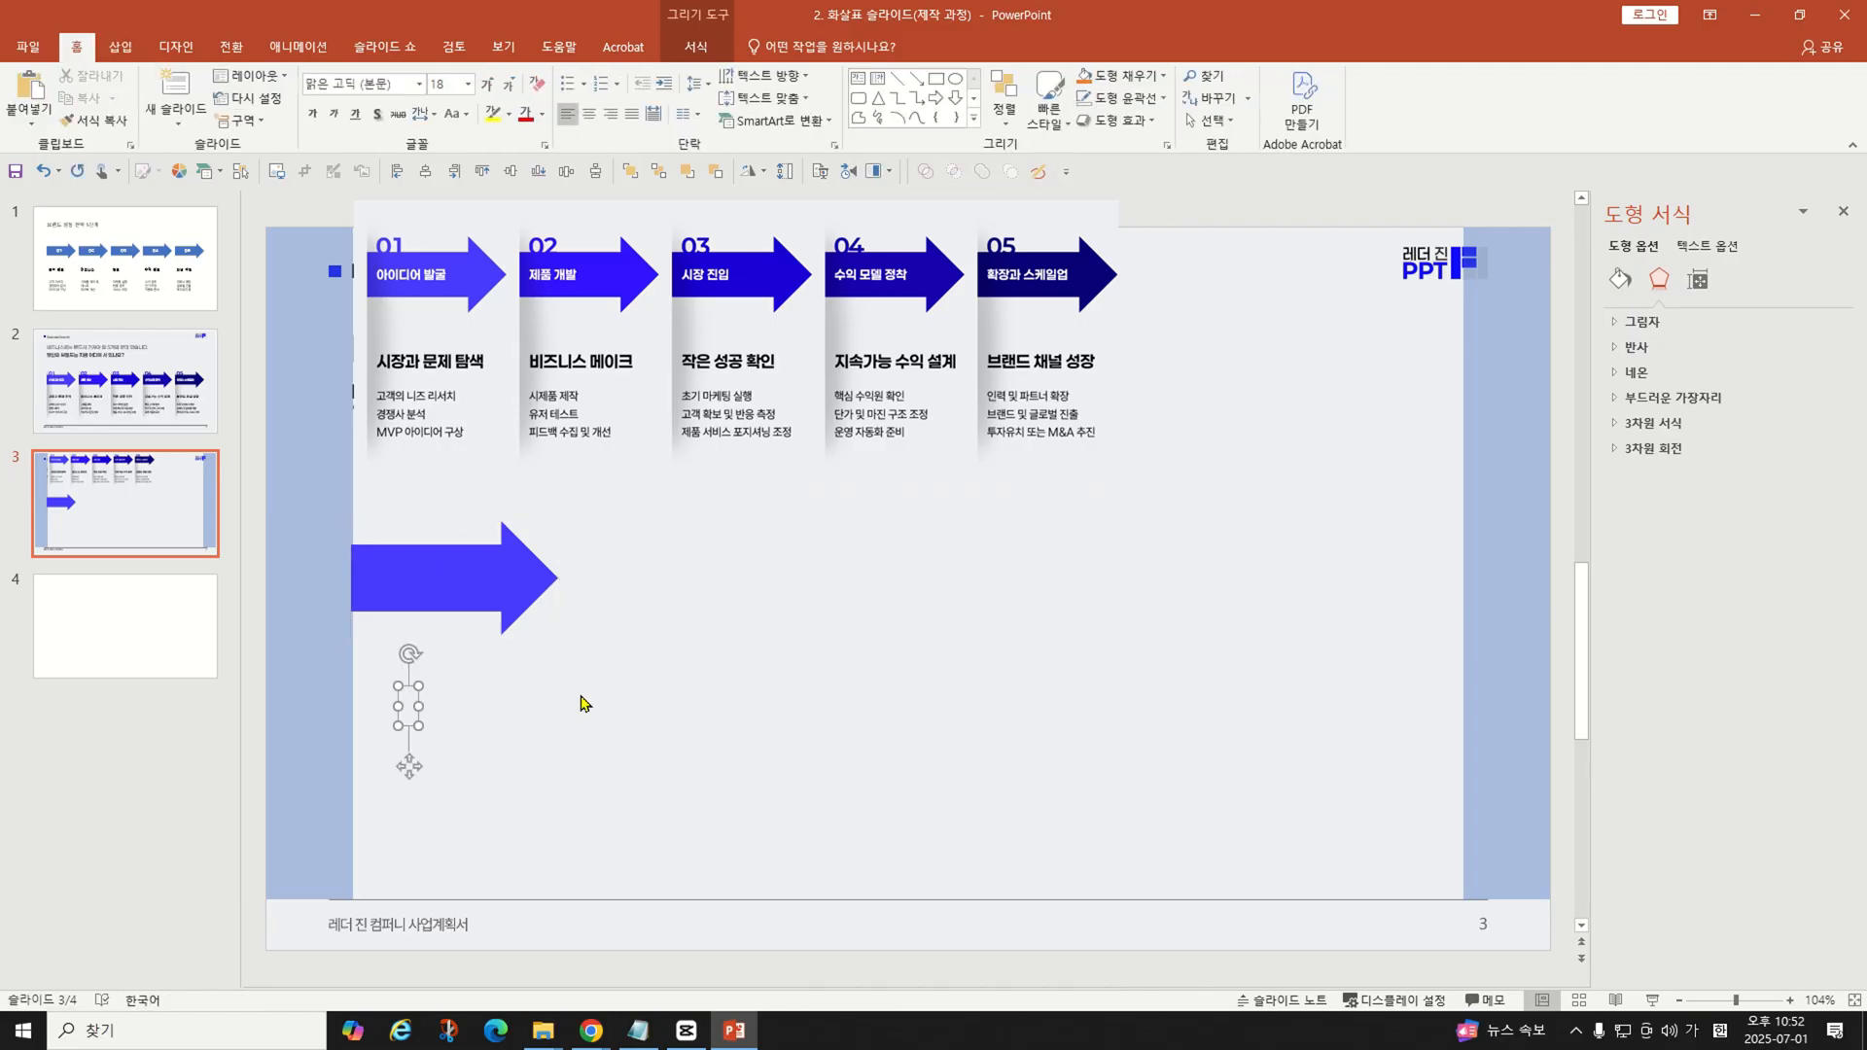
pyautogui.write('싯장고')
pyautogui.write(' 문제 탐새')
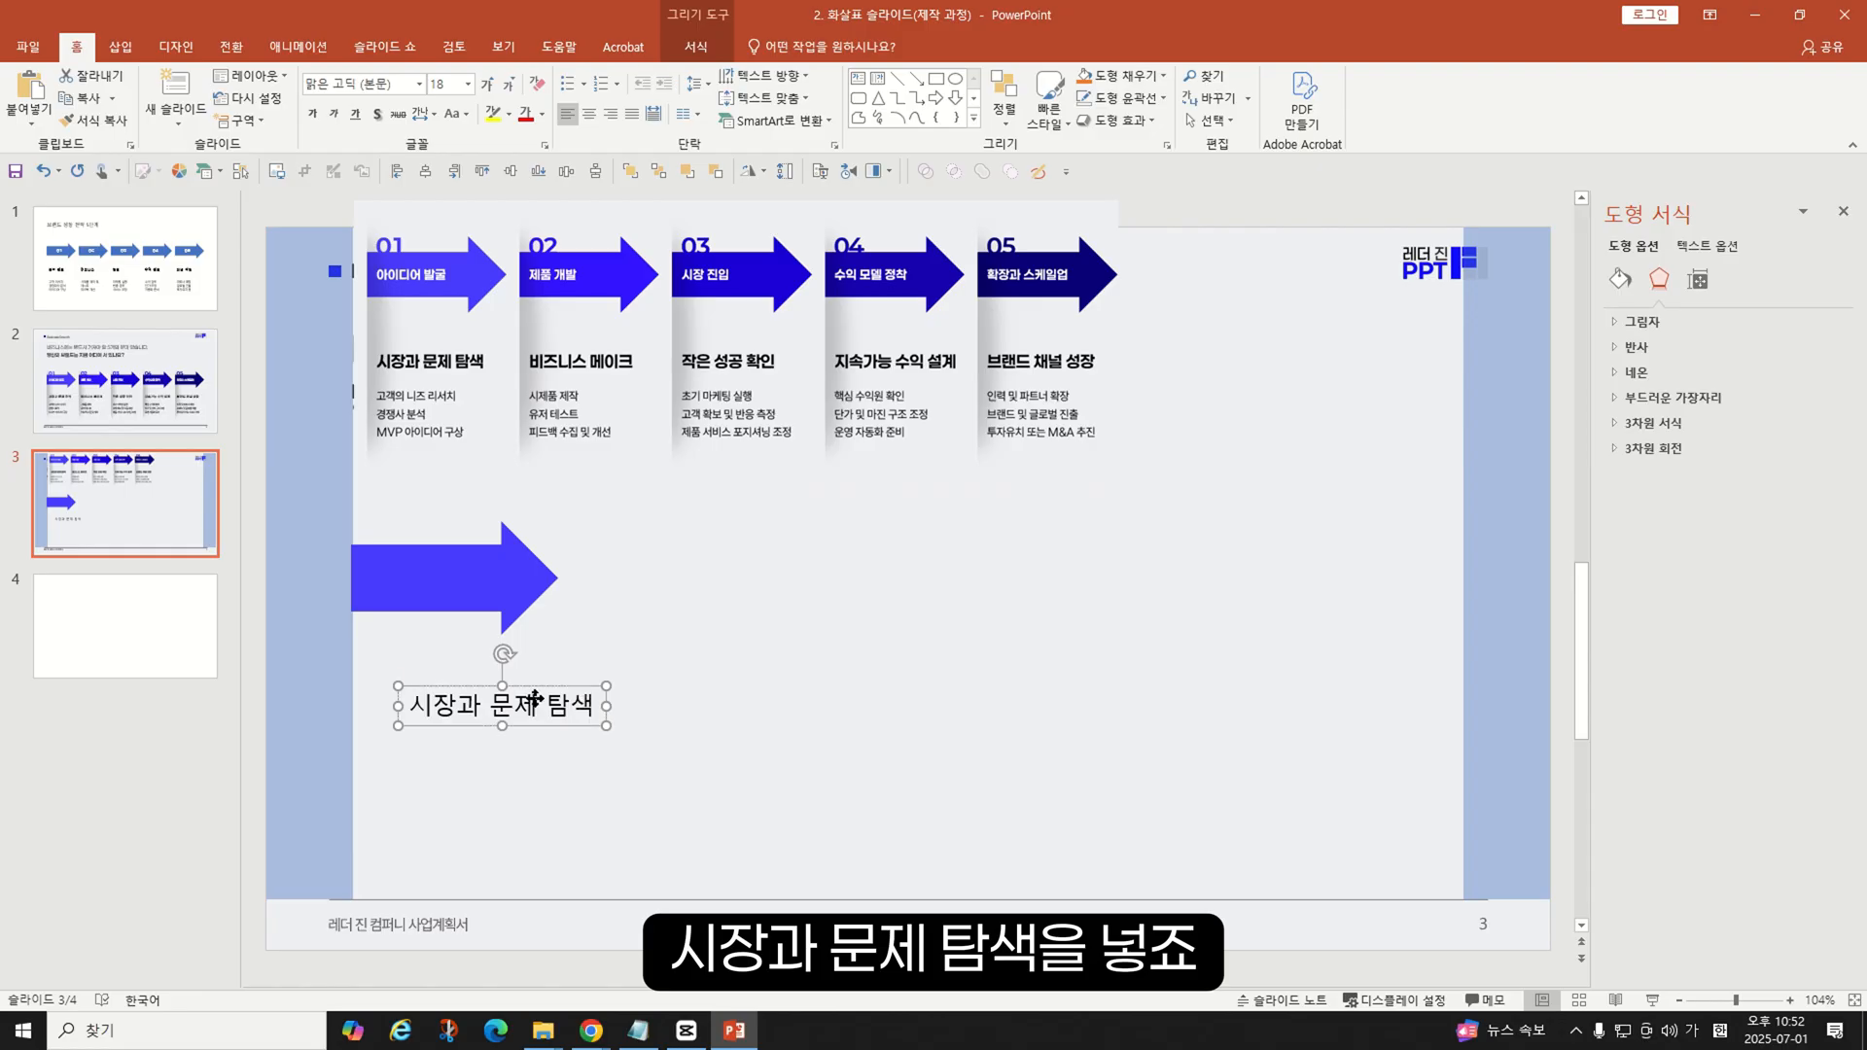
pyautogui.moveTo(534, 697); pyautogui.dragTo(493, 595)
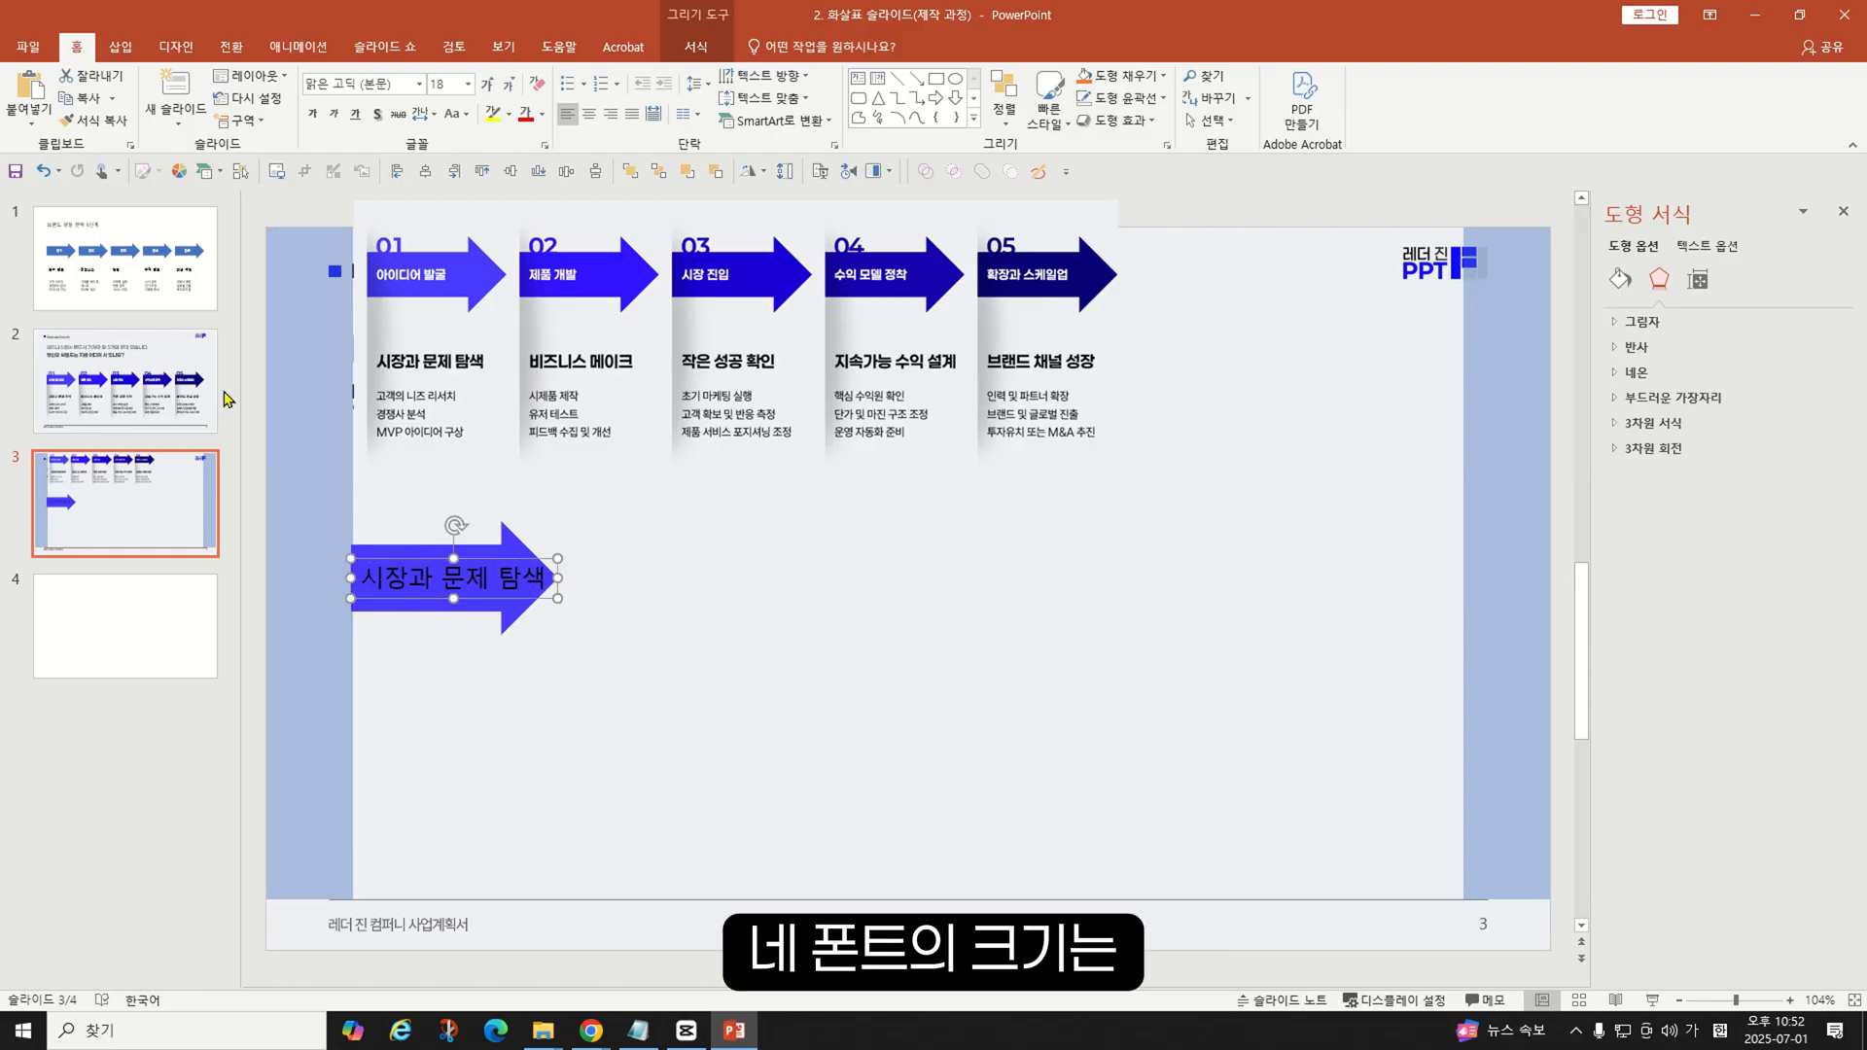
# - Check the text sizes of the first step on slide 2 and set slide 3's arrow label to 14 pt
pyautogui.click(146, 399)
pyautogui.click(444, 568)
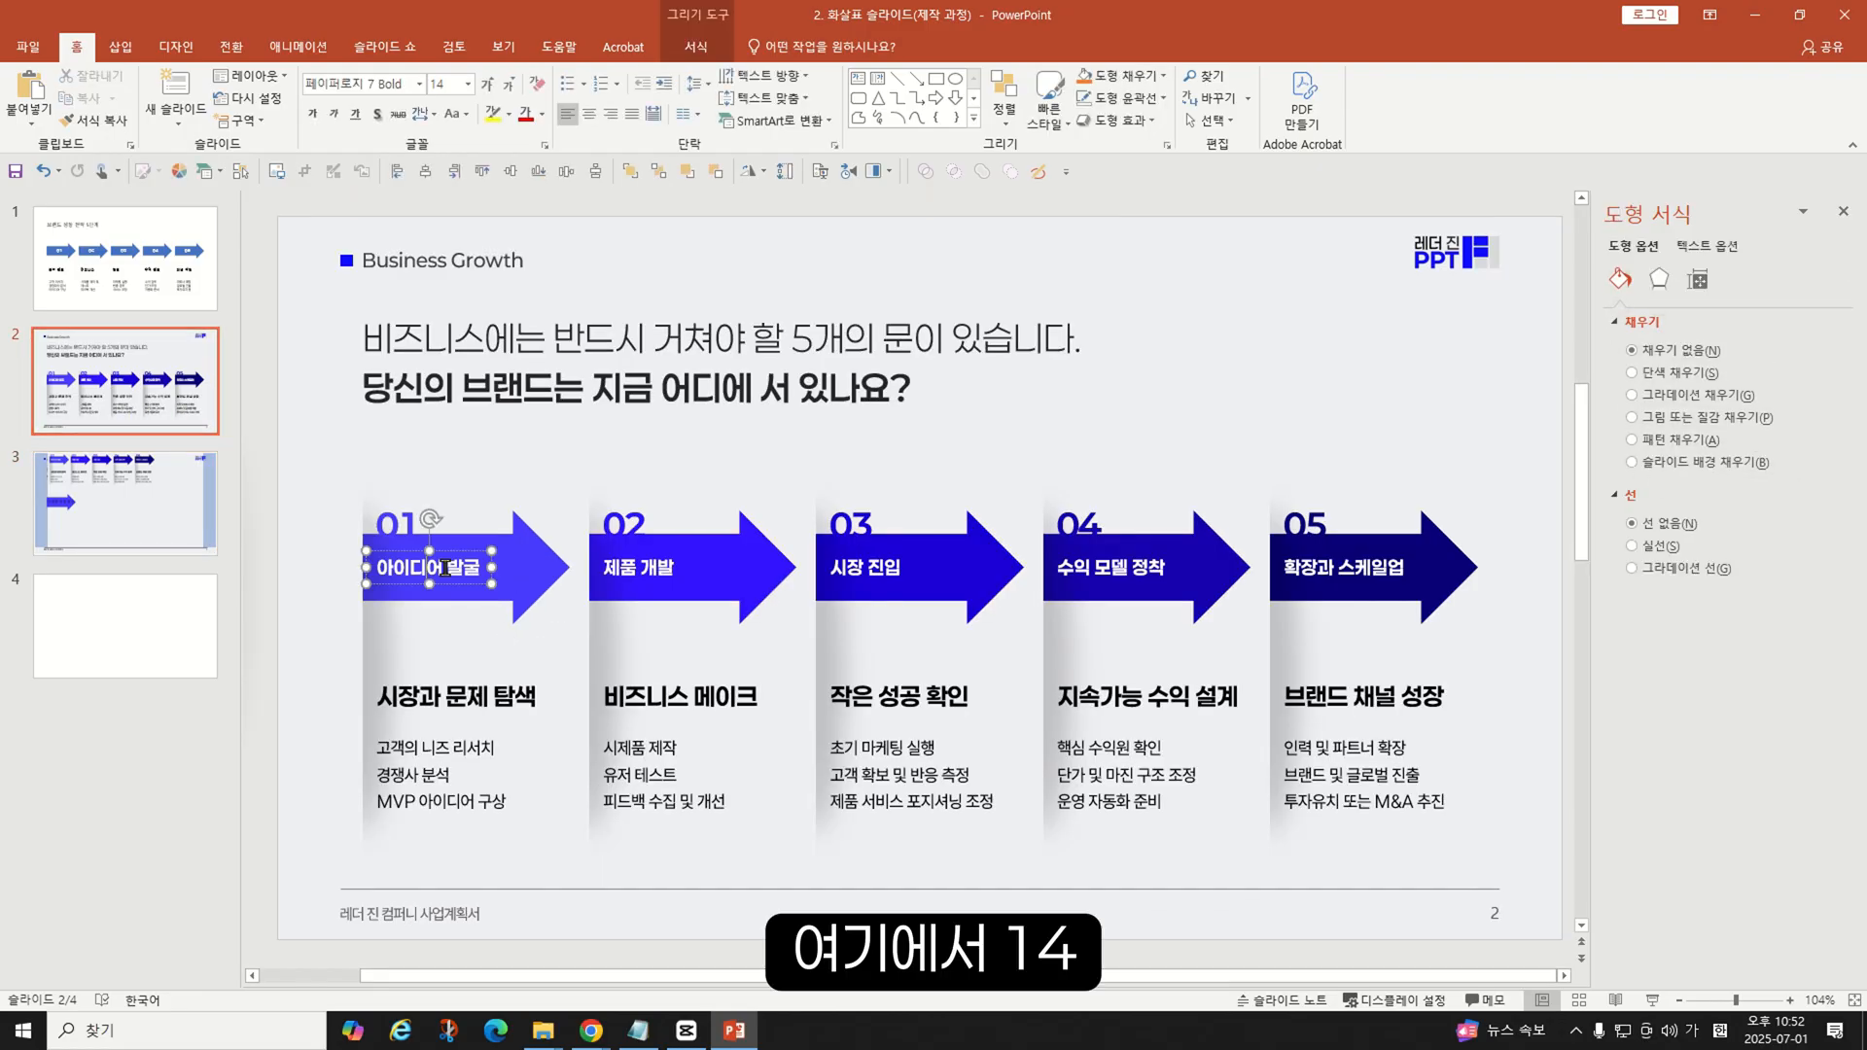
pyautogui.click(431, 687)
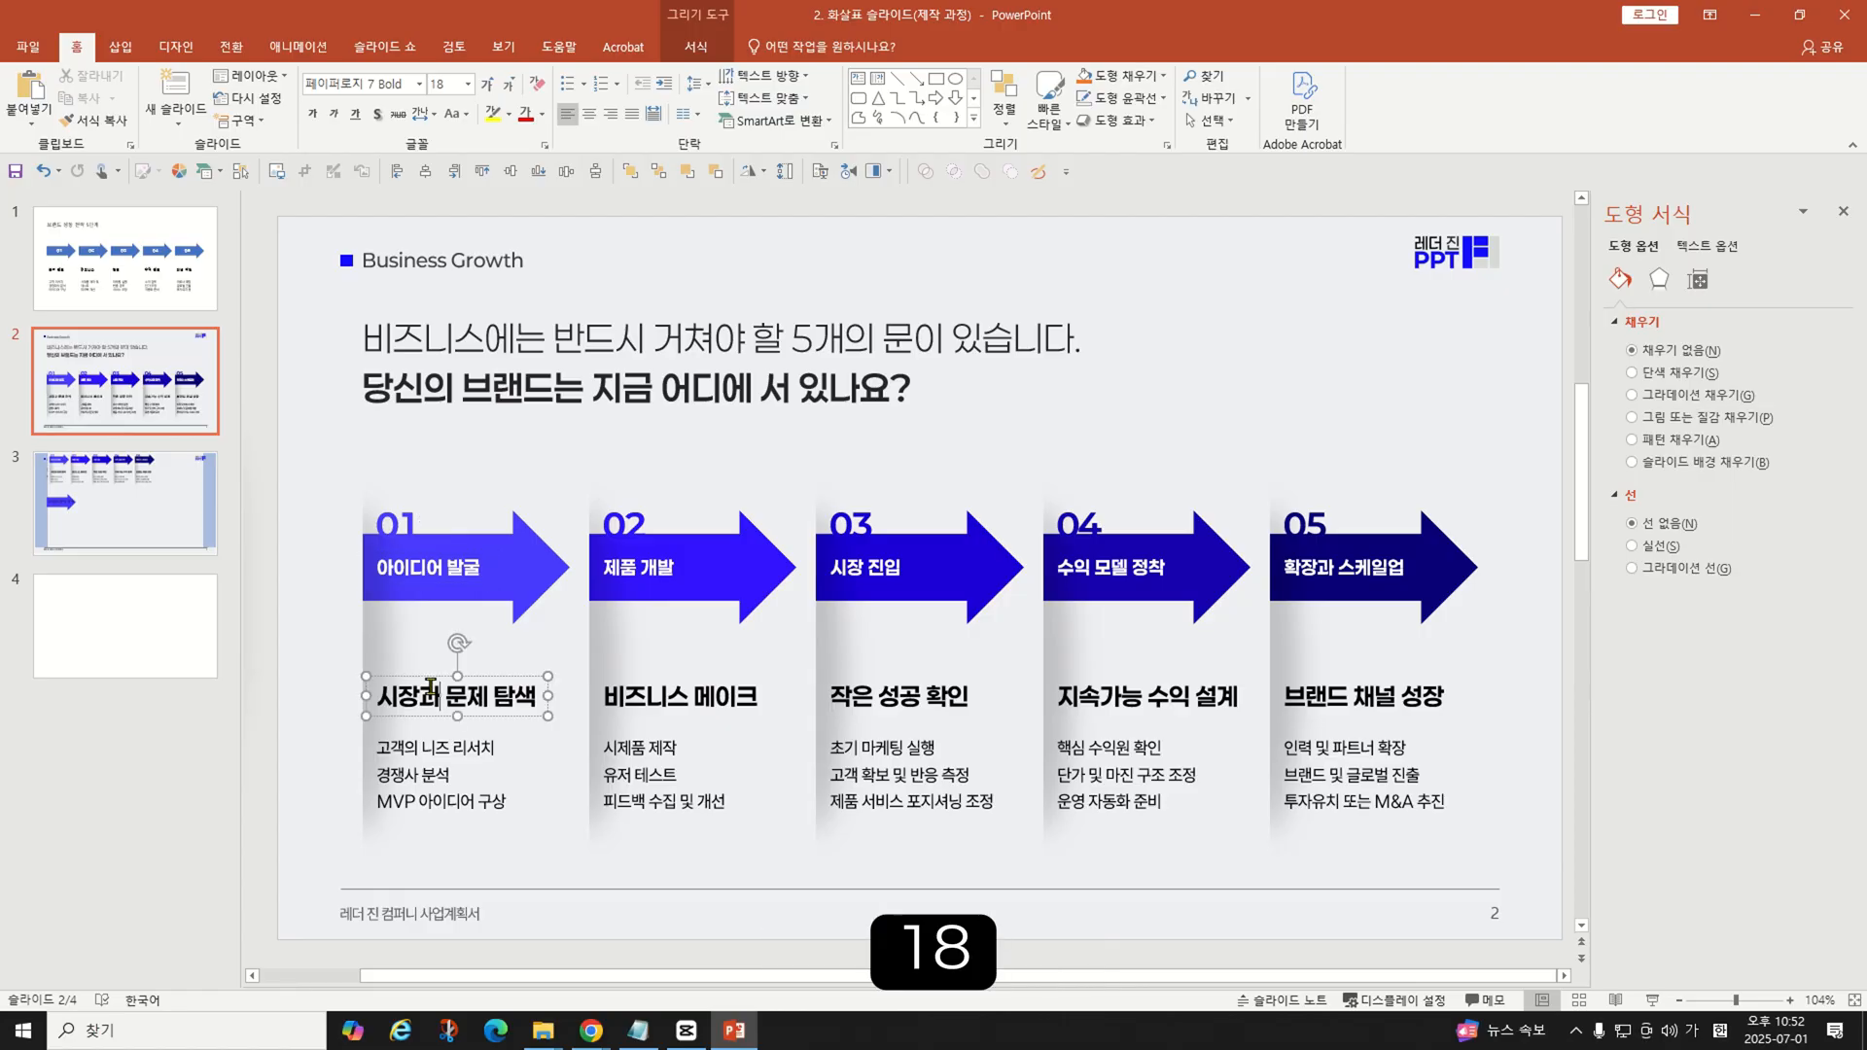
pyautogui.click(438, 750)
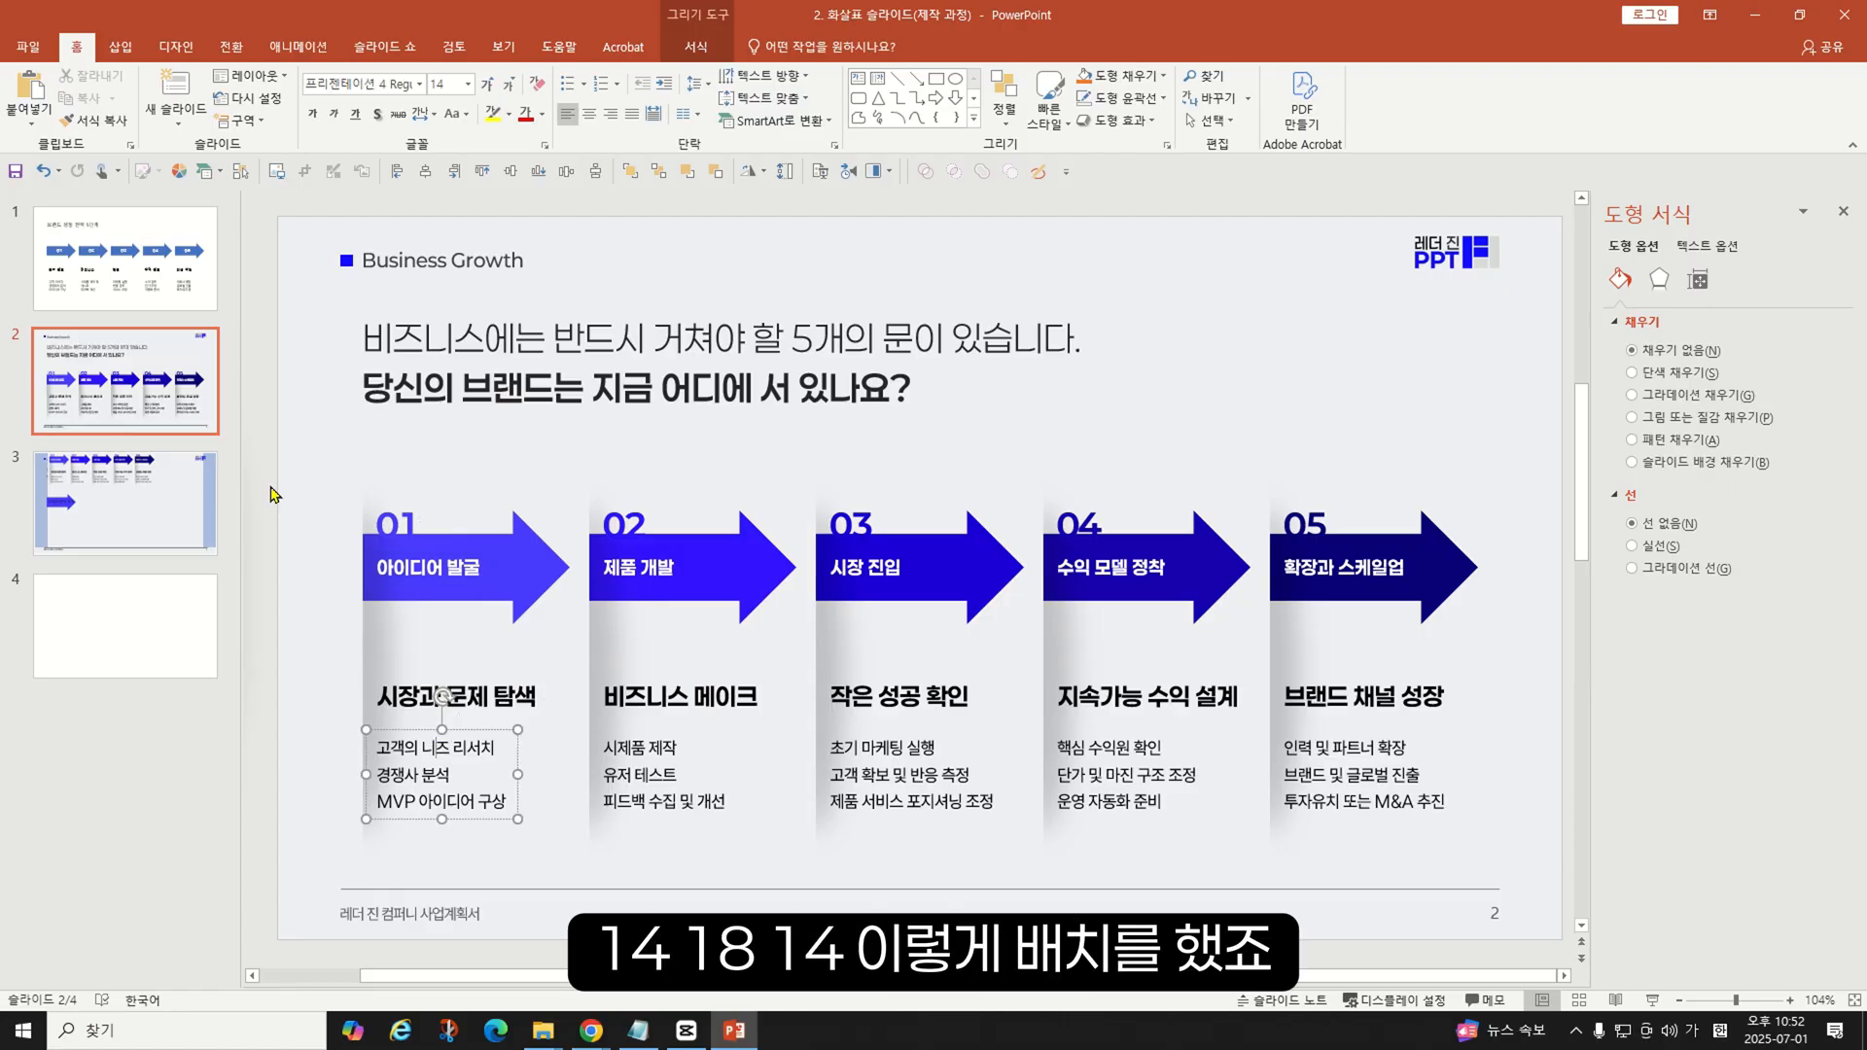
pyautogui.click(107, 481)
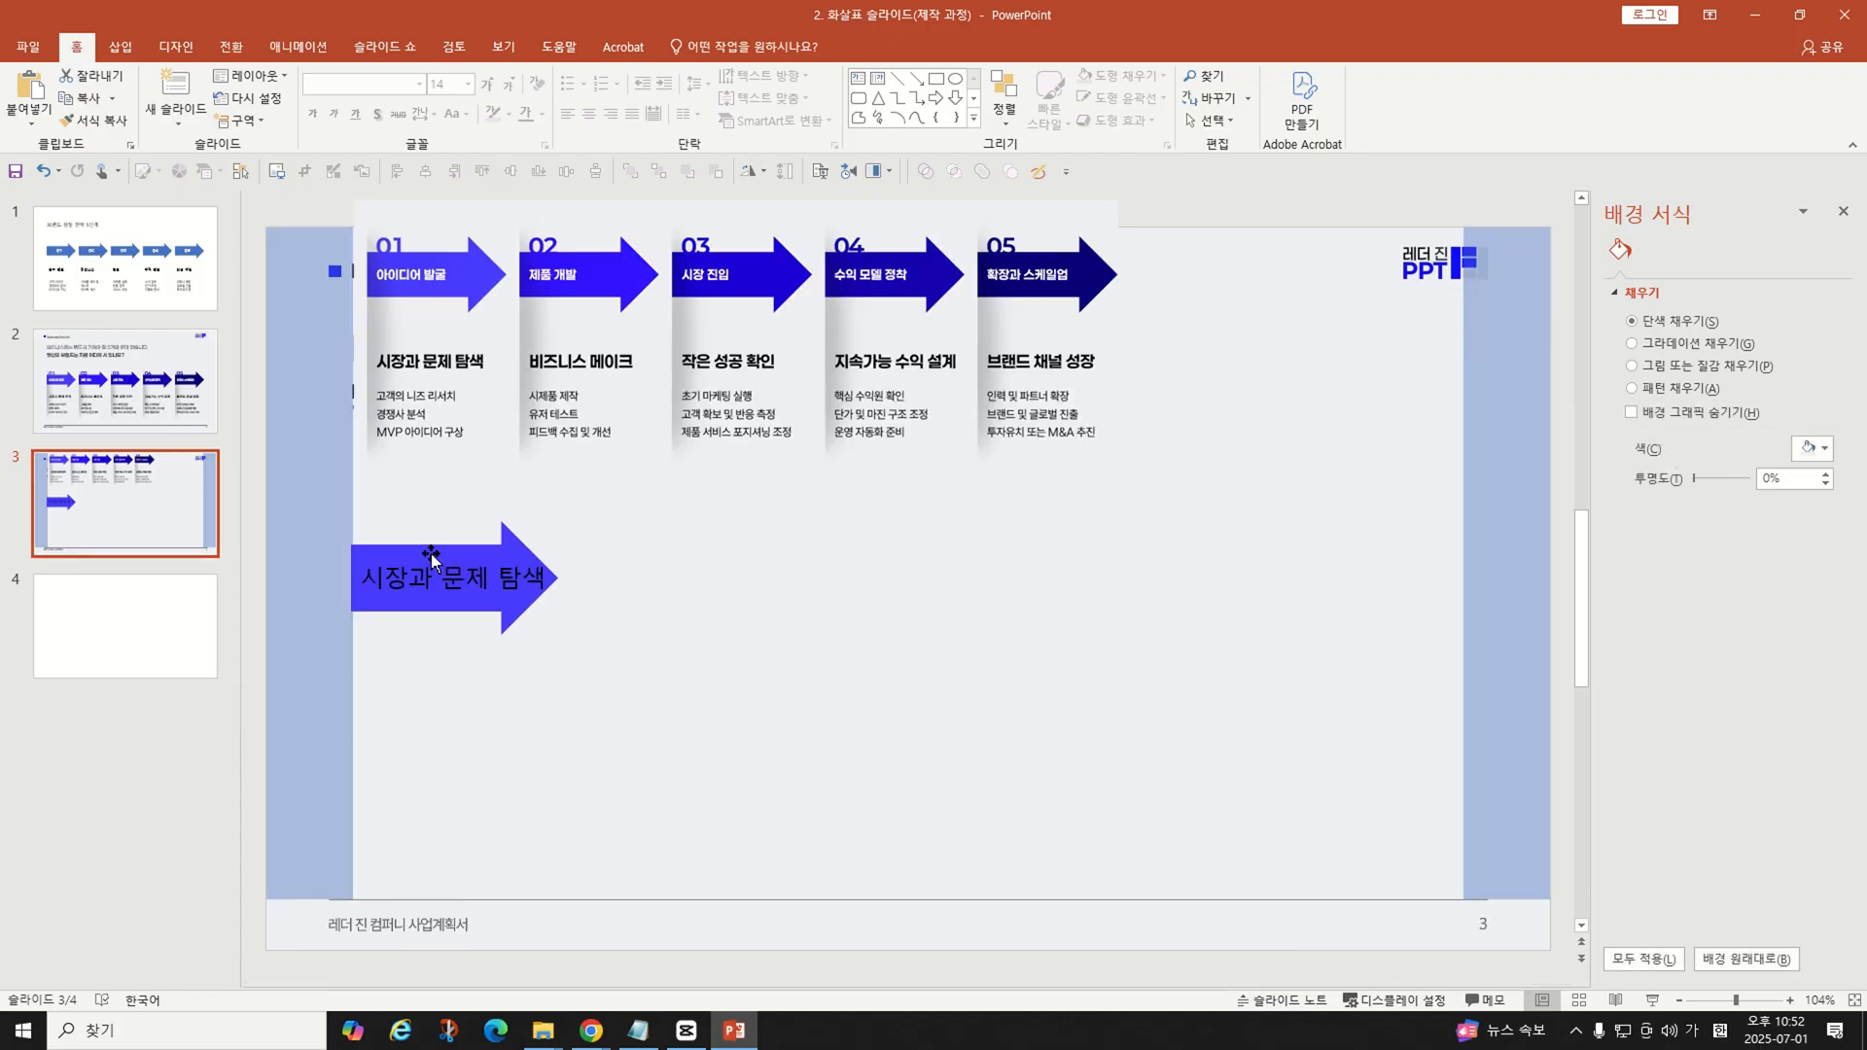
pyautogui.tripleClick(413, 575)
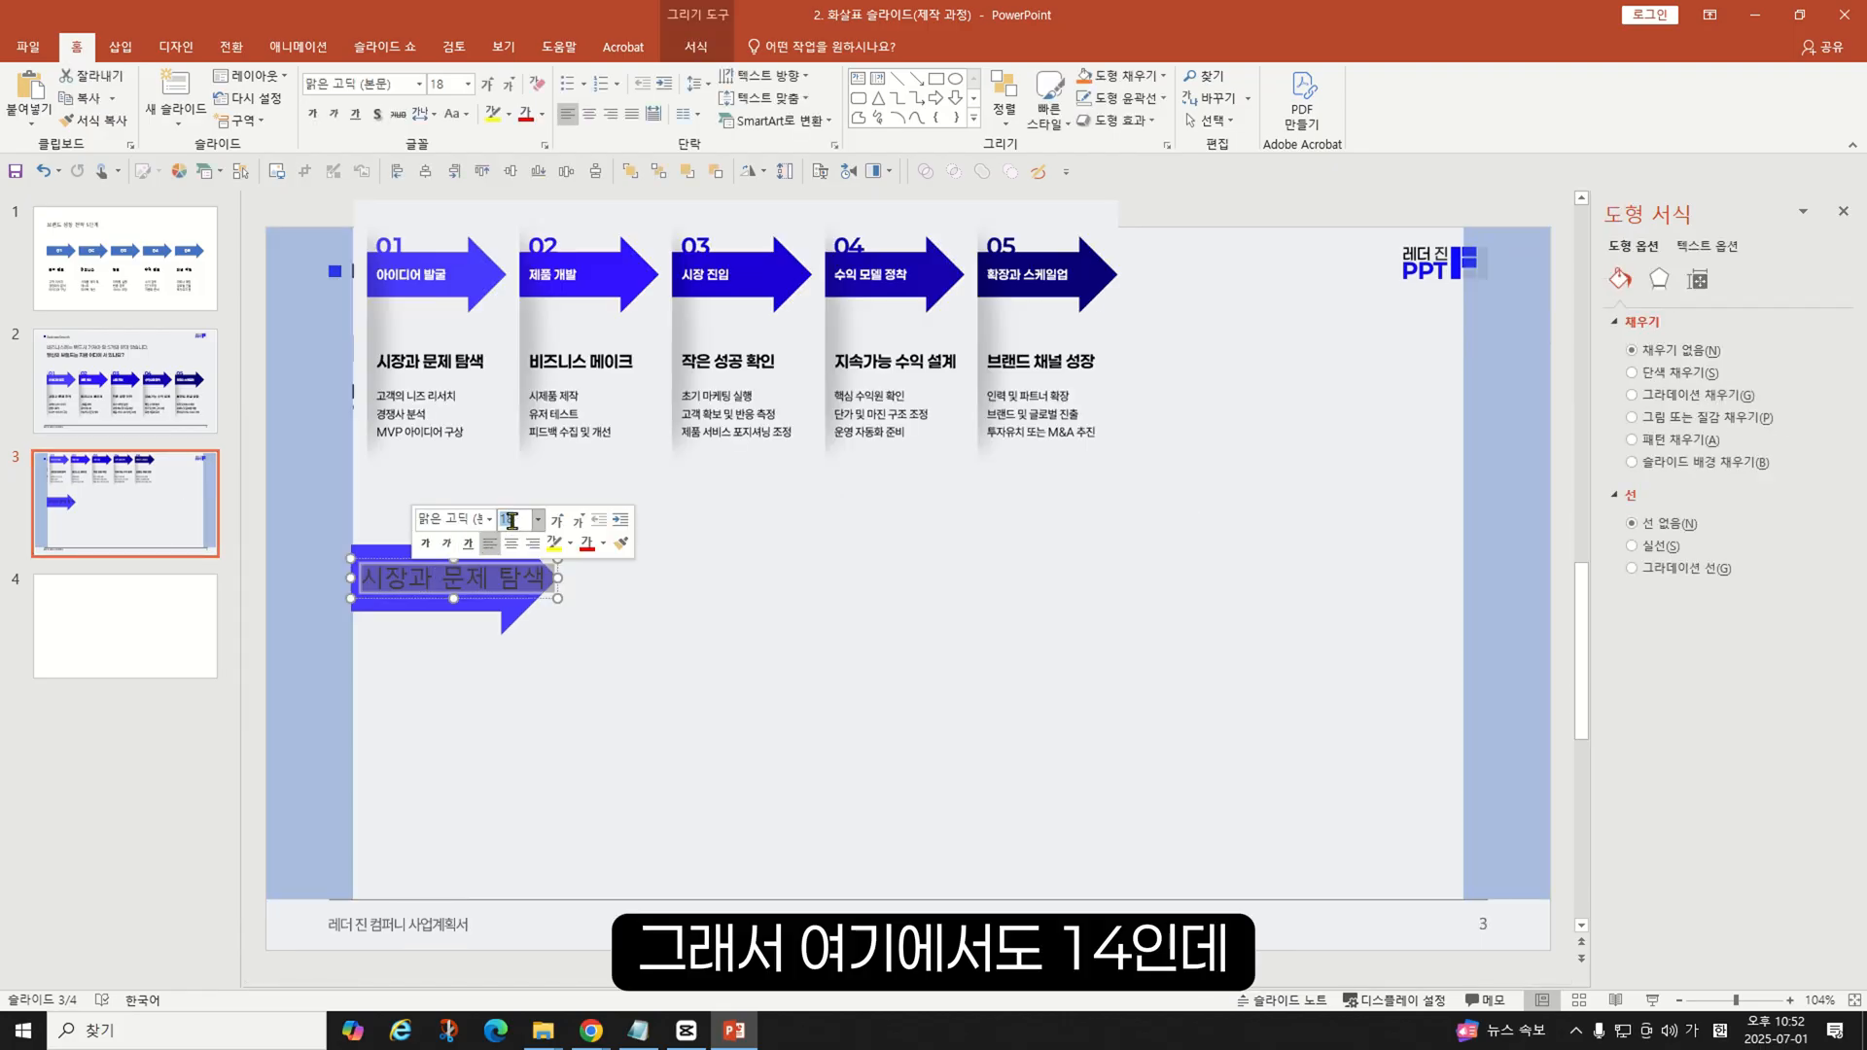
pyautogui.write('14')
pyautogui.press('Return')
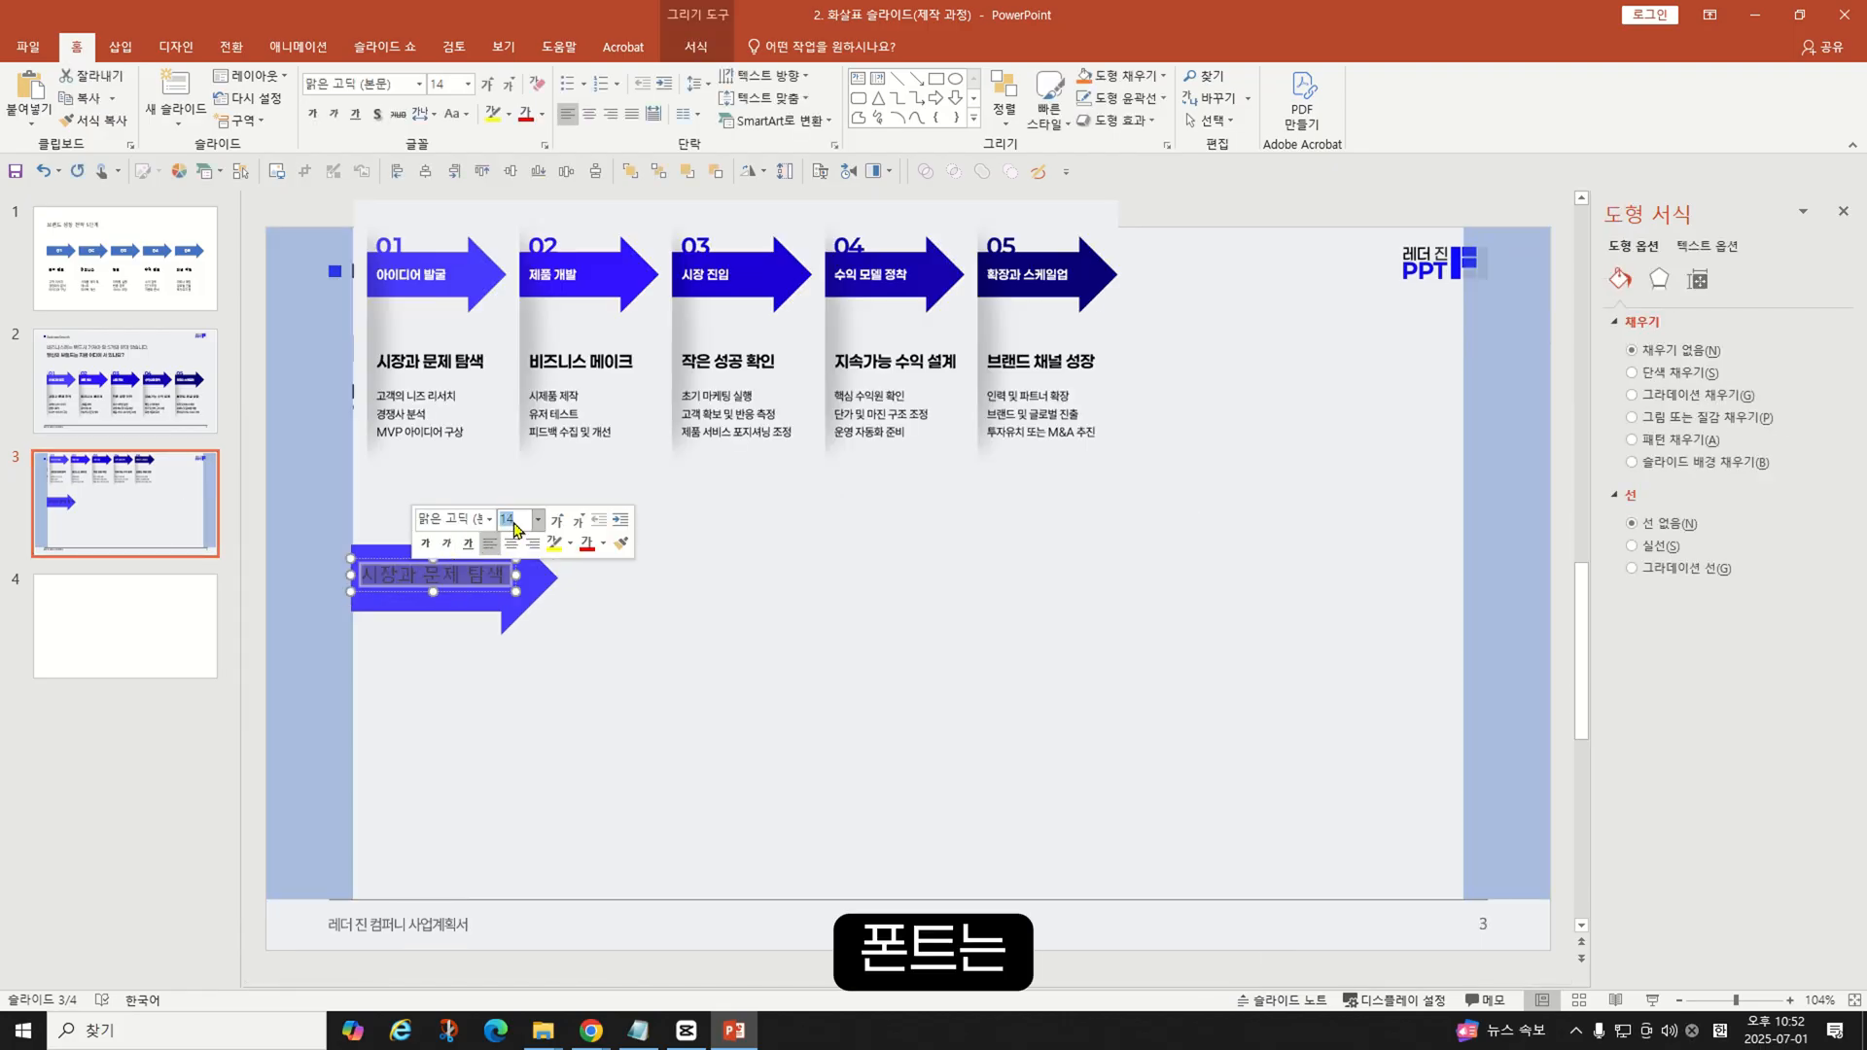
# - Format the arrow label in the 페이퍼로지 7 Bold font with white text
pyautogui.click(489, 520)
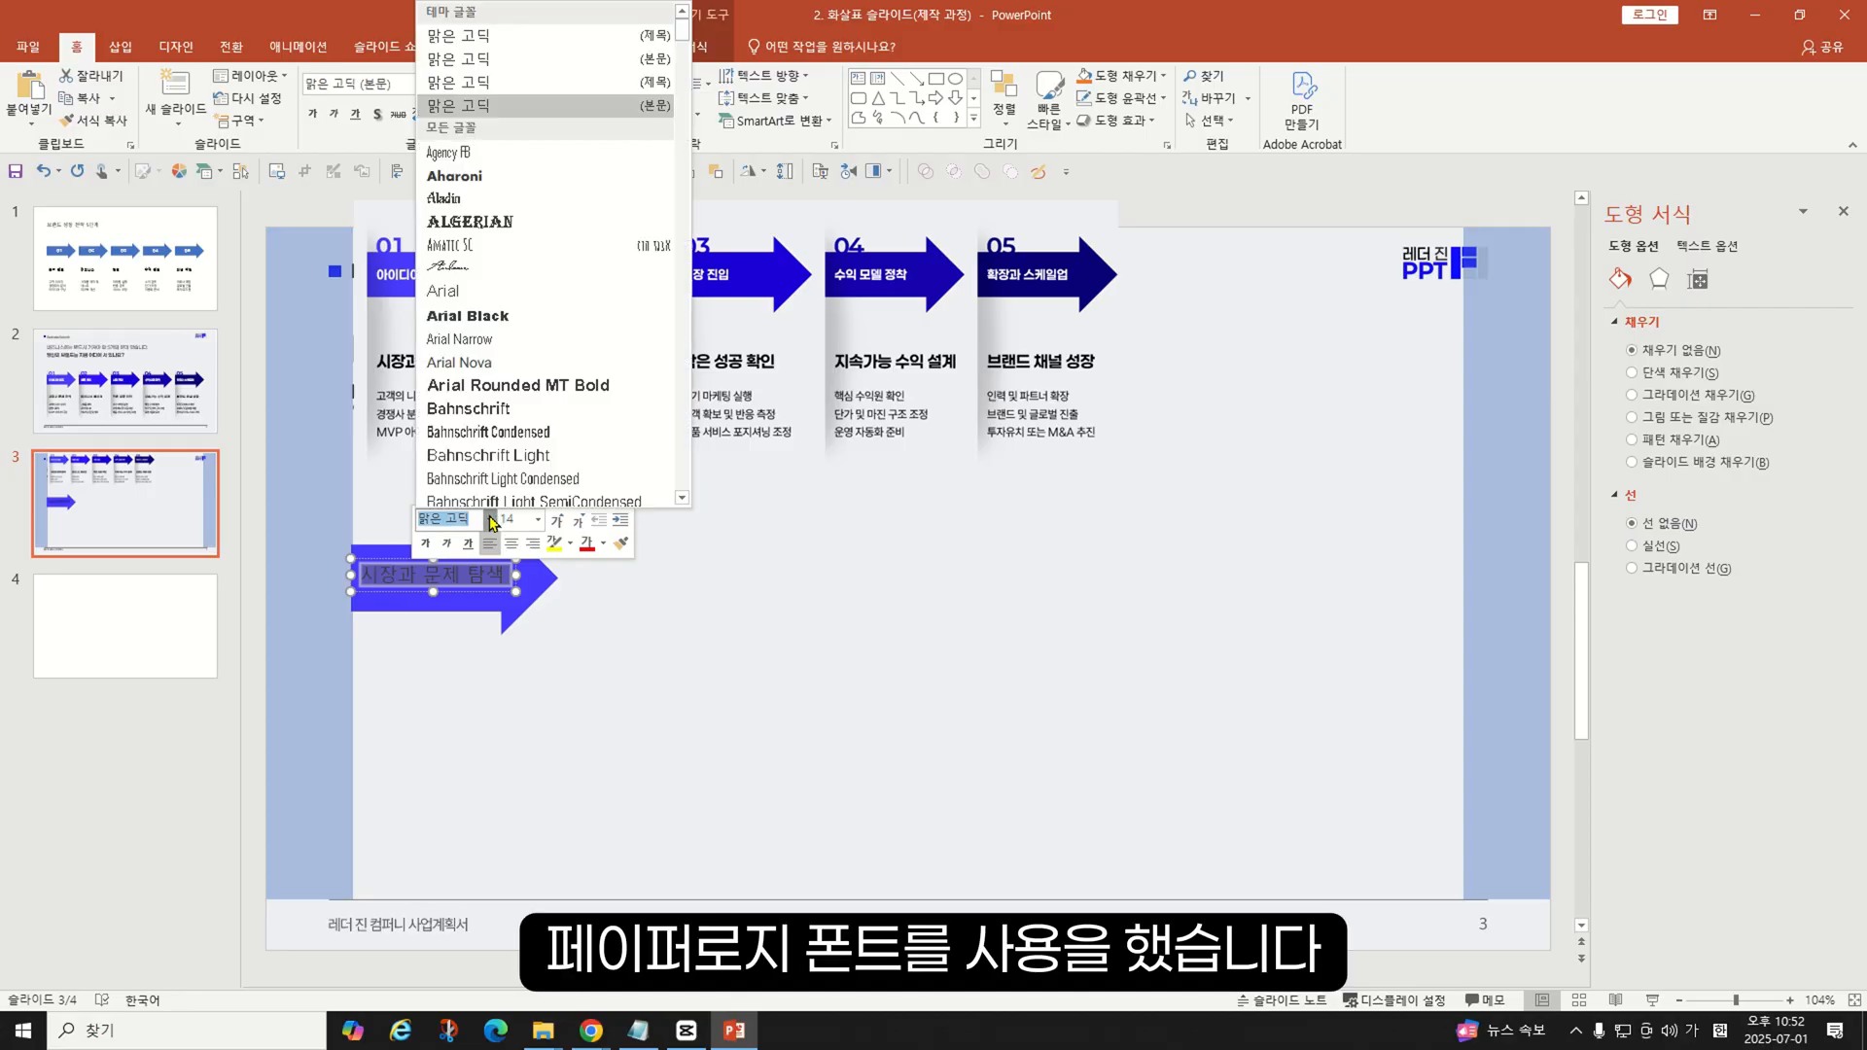
pyautogui.scroll(-20, 532, 401)
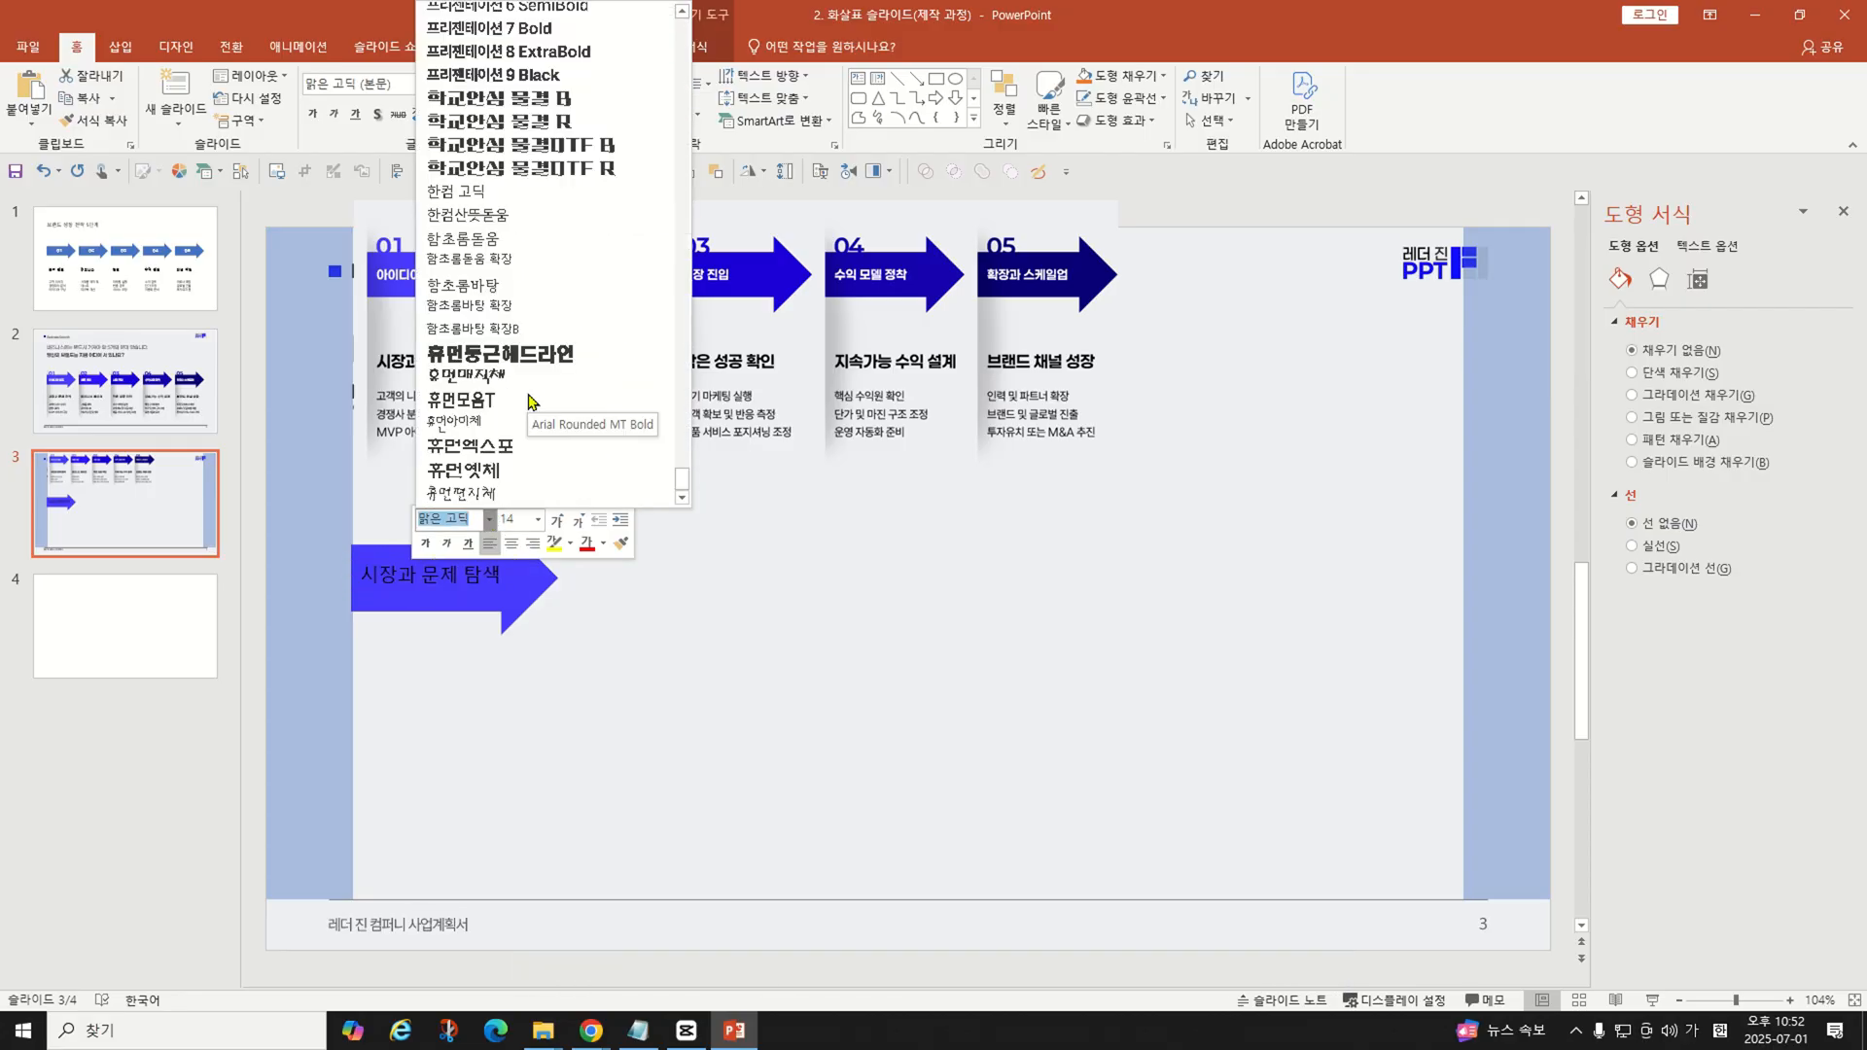
pyautogui.scroll(5, 544, 370)
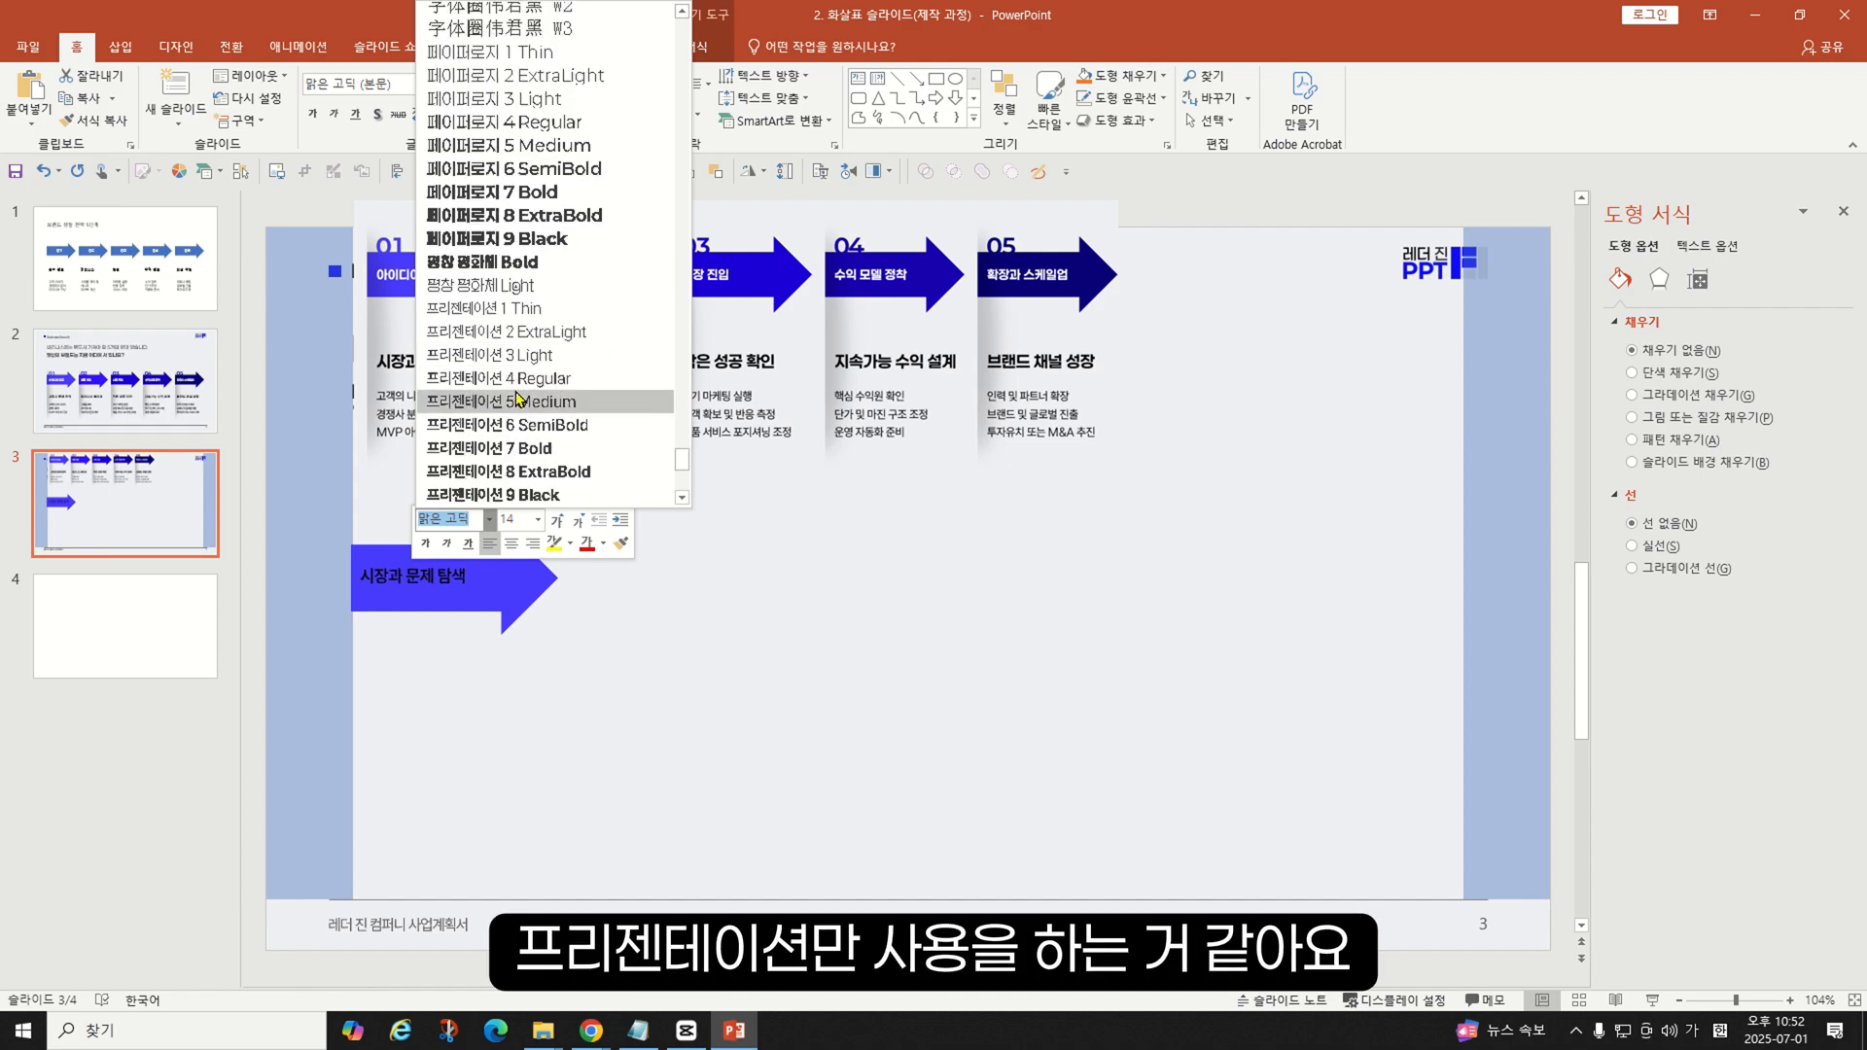
pyautogui.scroll(3, 518, 393)
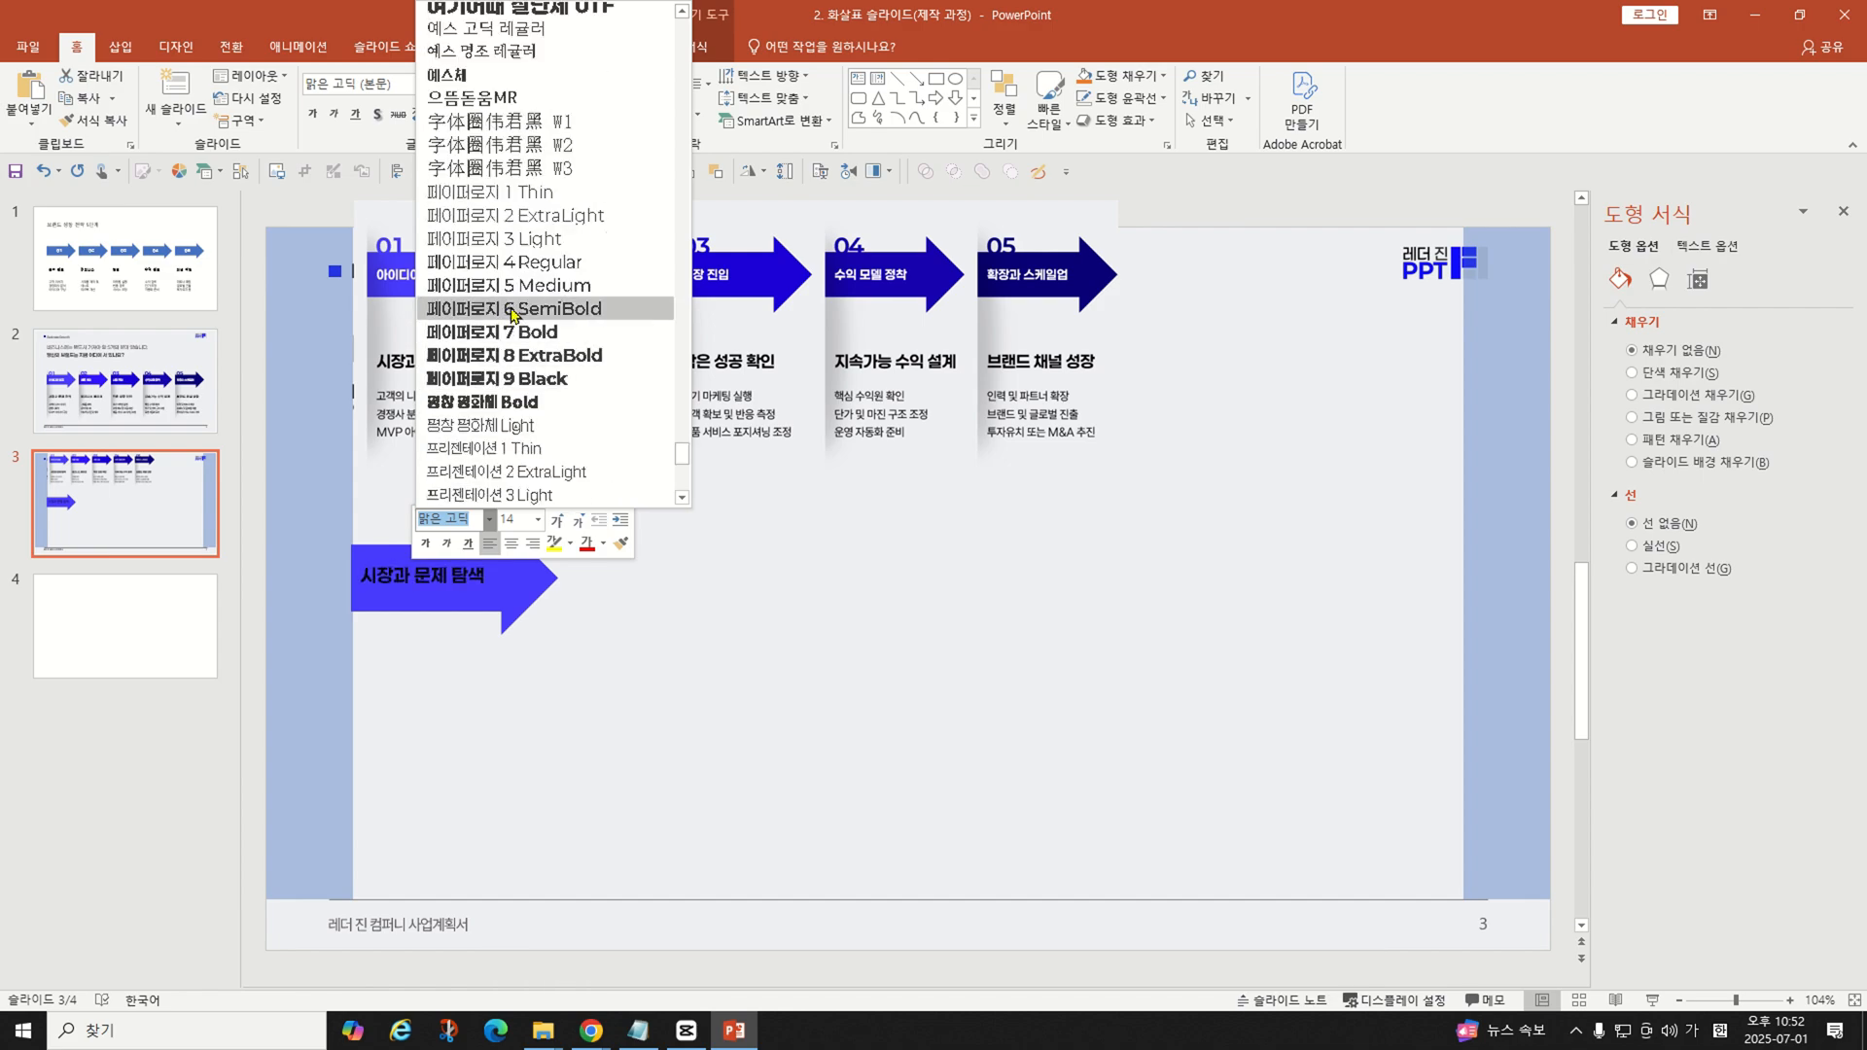
pyautogui.click(507, 334)
pyautogui.click(606, 549)
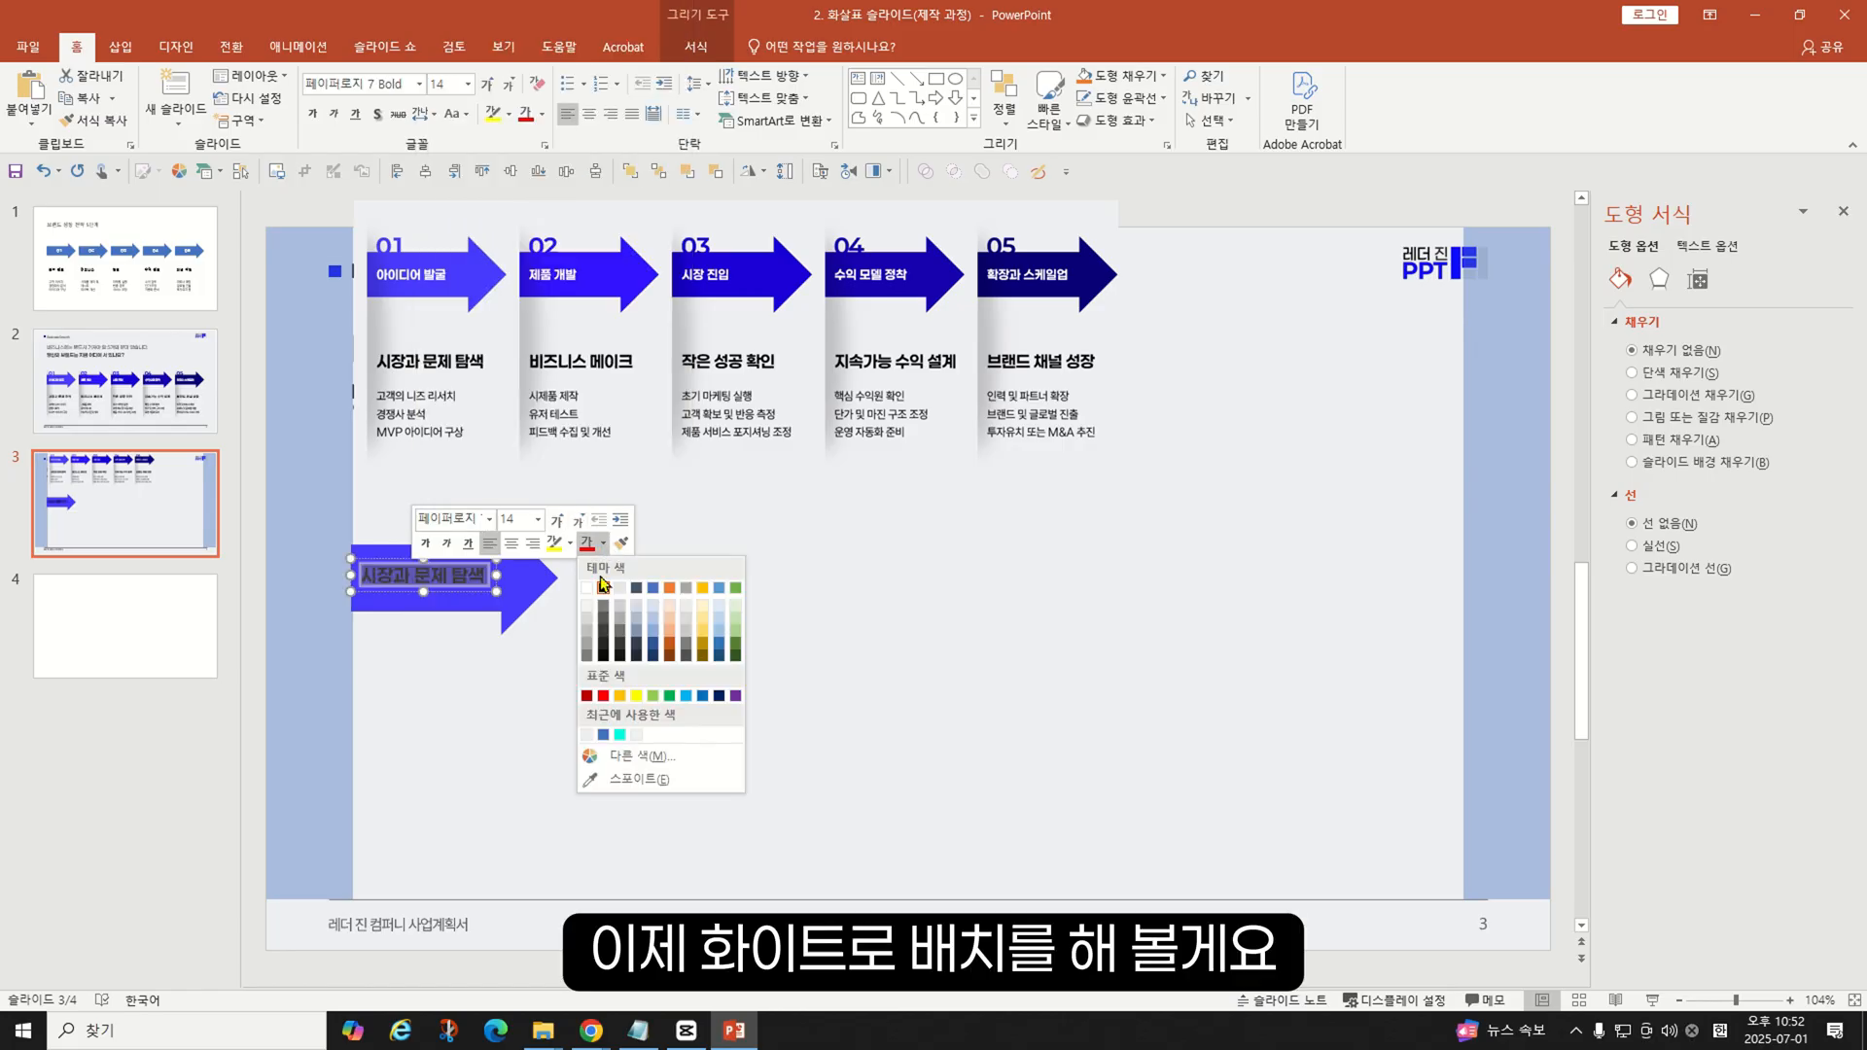
pyautogui.click(590, 574)
# - Centre the label vertically on the arrow and shift it slightly to the right
pyautogui.keyDown('shift'); pyautogui.click(535, 588); pyautogui.keyUp('shift')
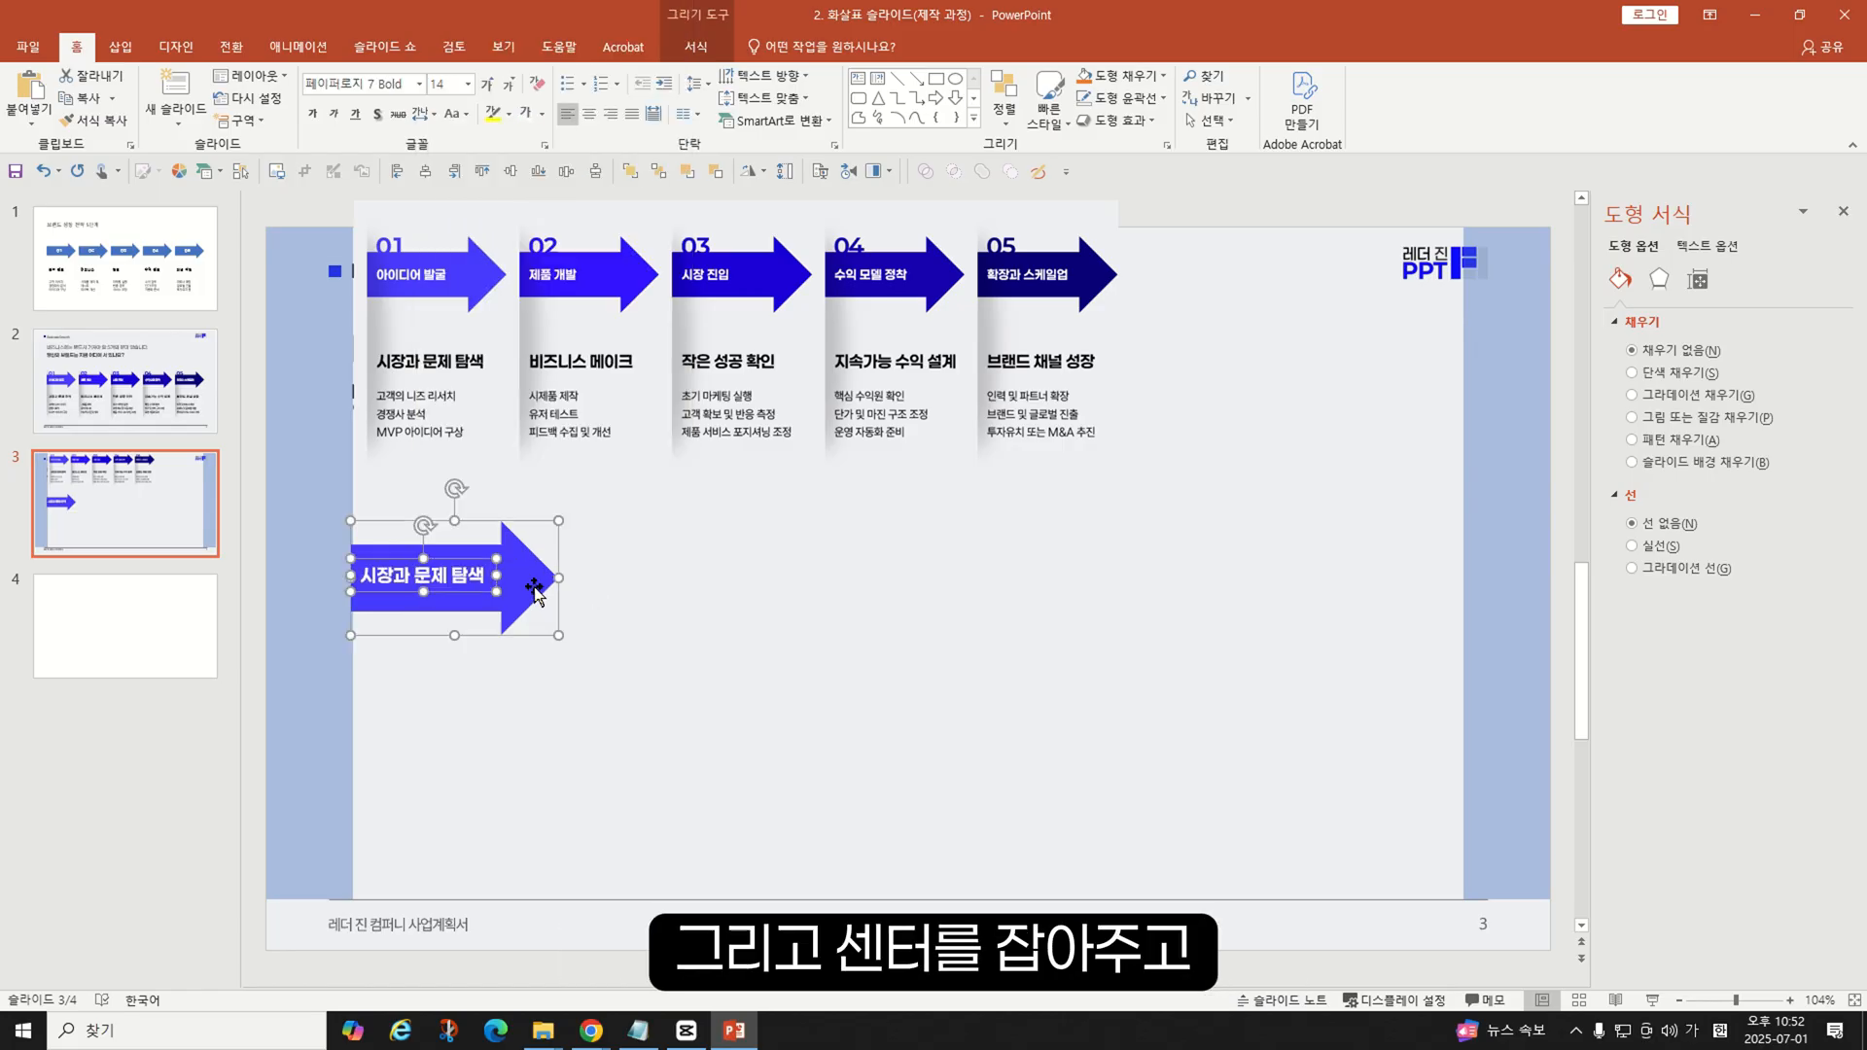
pyautogui.click(510, 173)
pyautogui.click(442, 594)
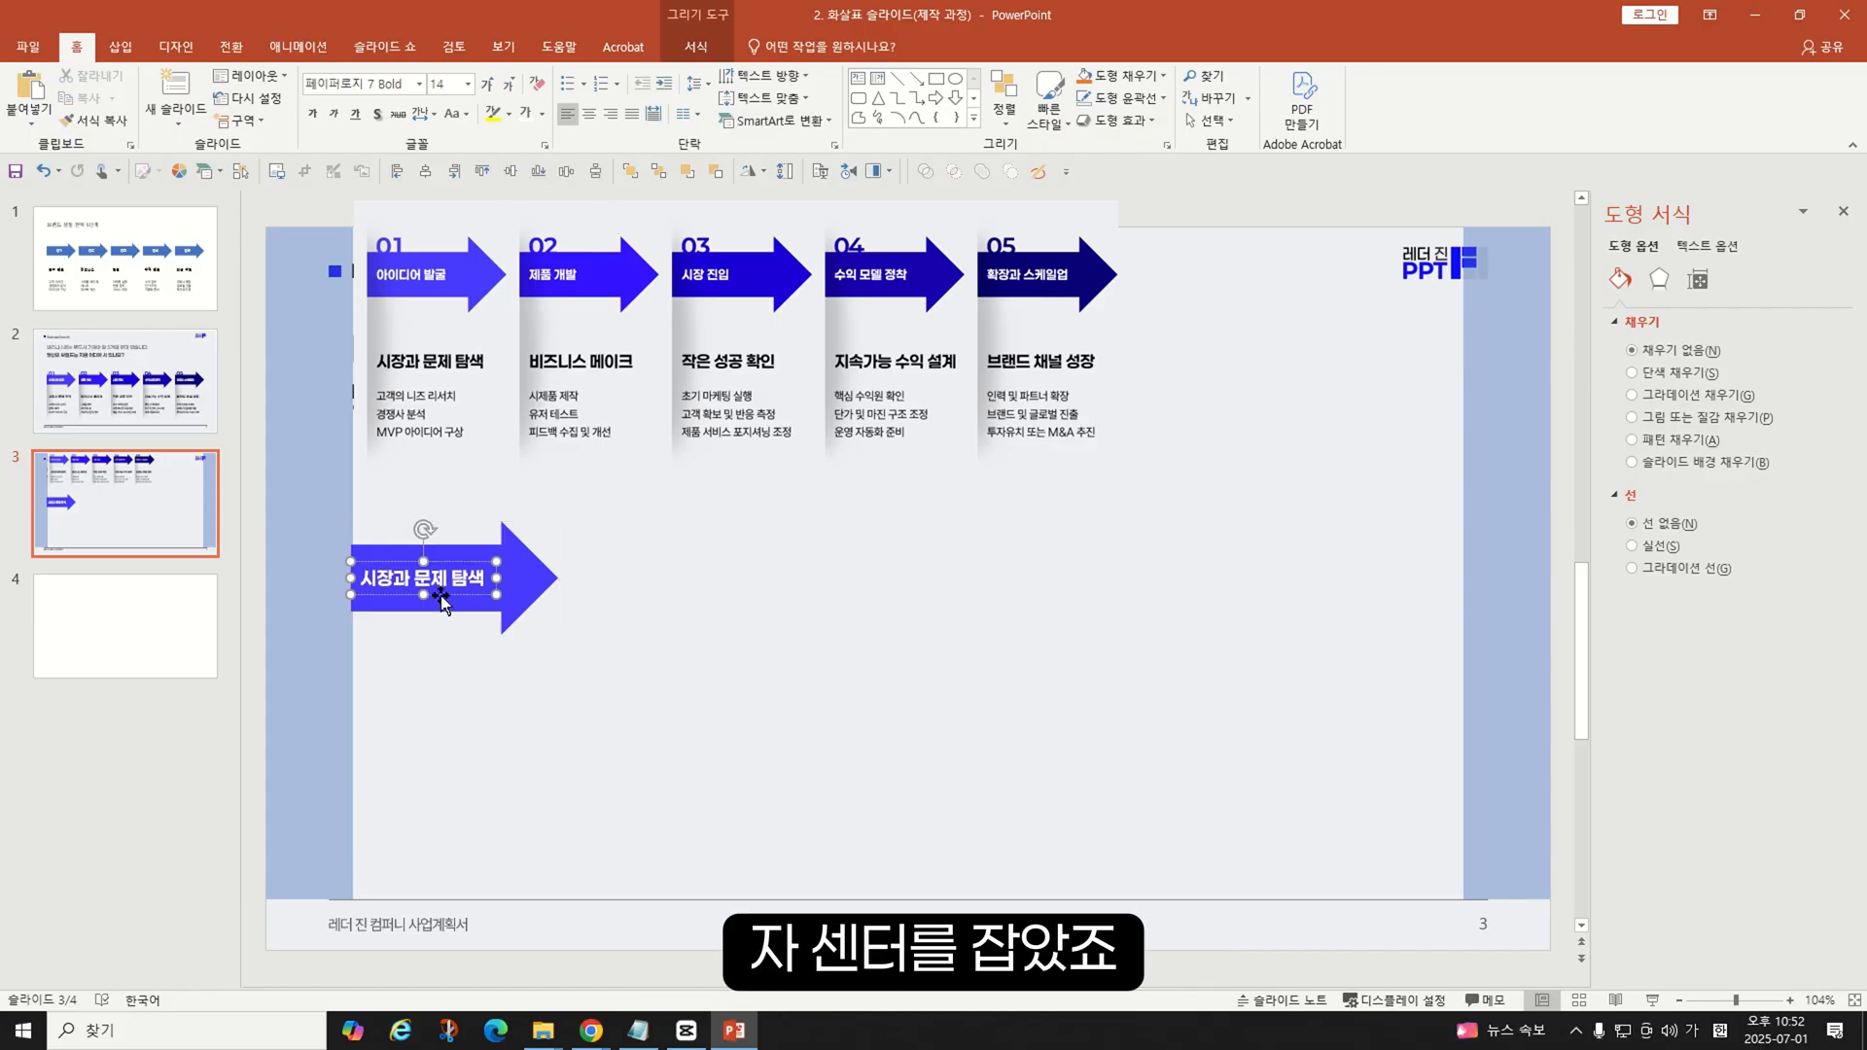
pyautogui.moveTo(442, 595); pyautogui.dragTo(445, 594)
# - Replace the arrow label's text with "아이디어 발굴"
pyautogui.tripleClick(428, 579)
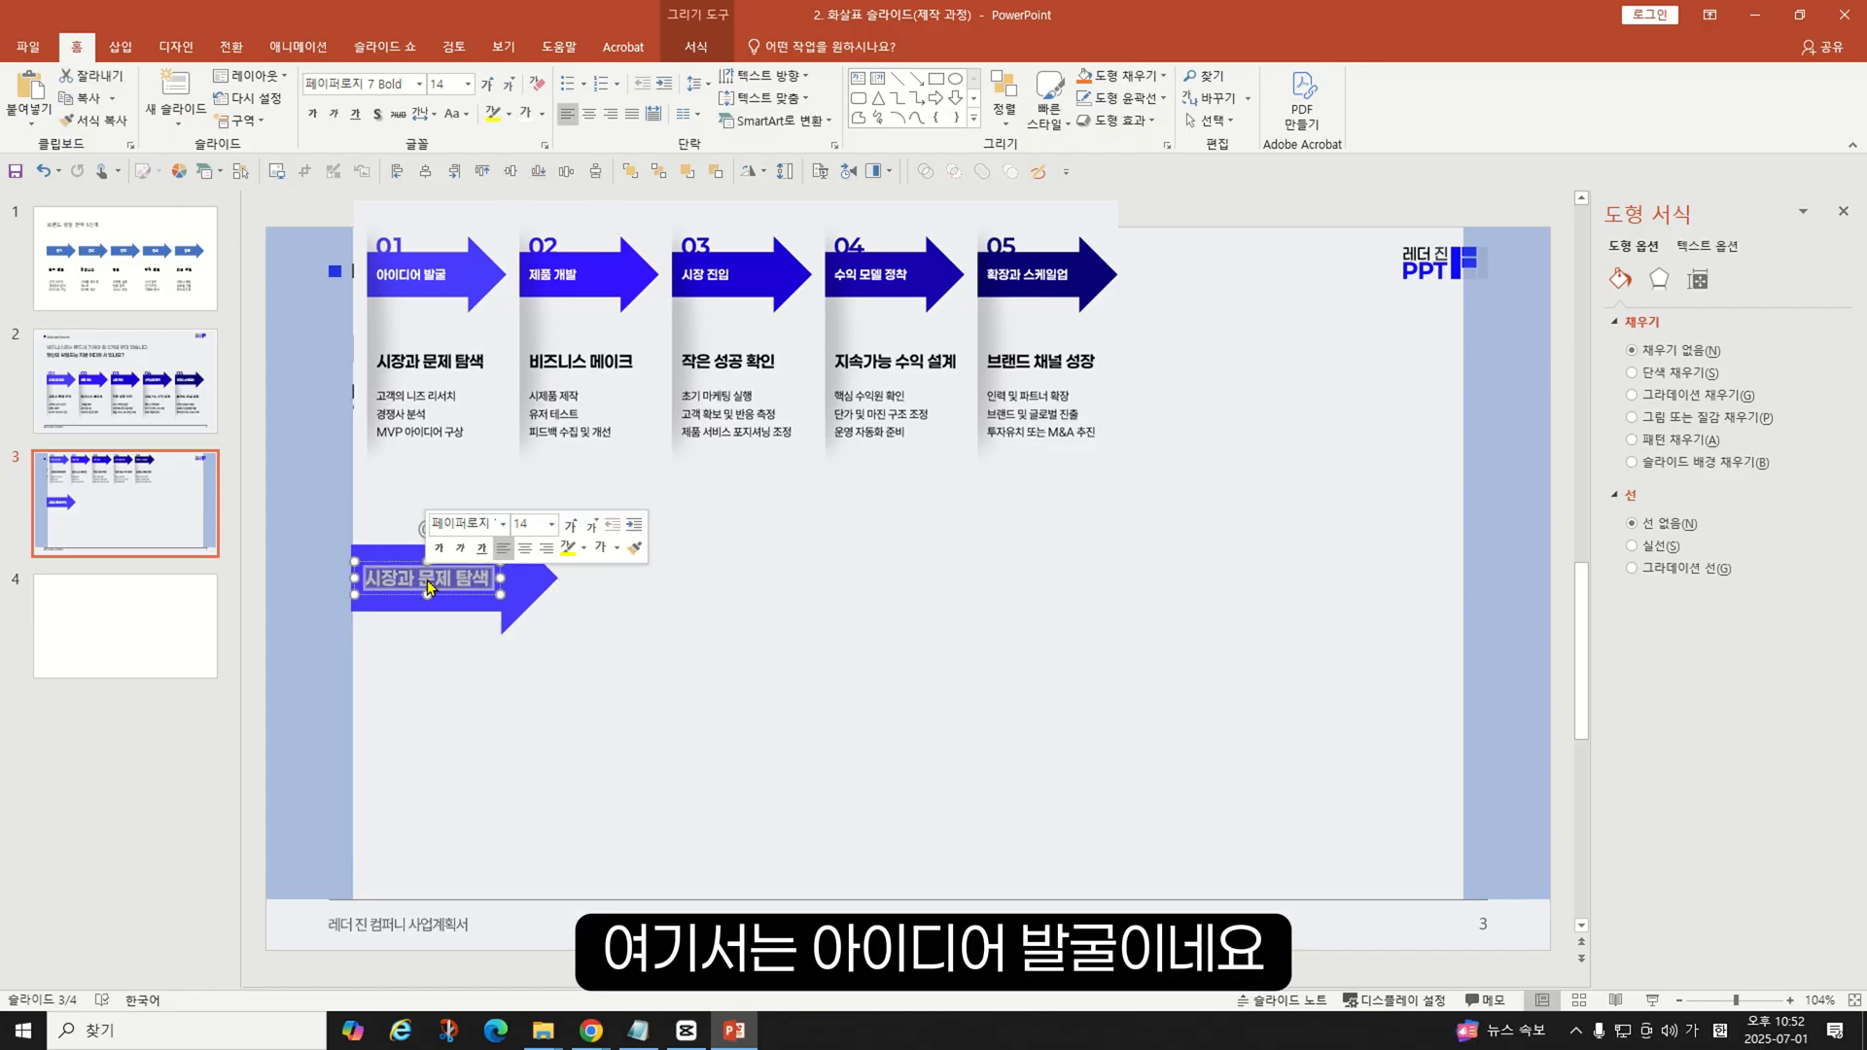
pyautogui.write('아이디')
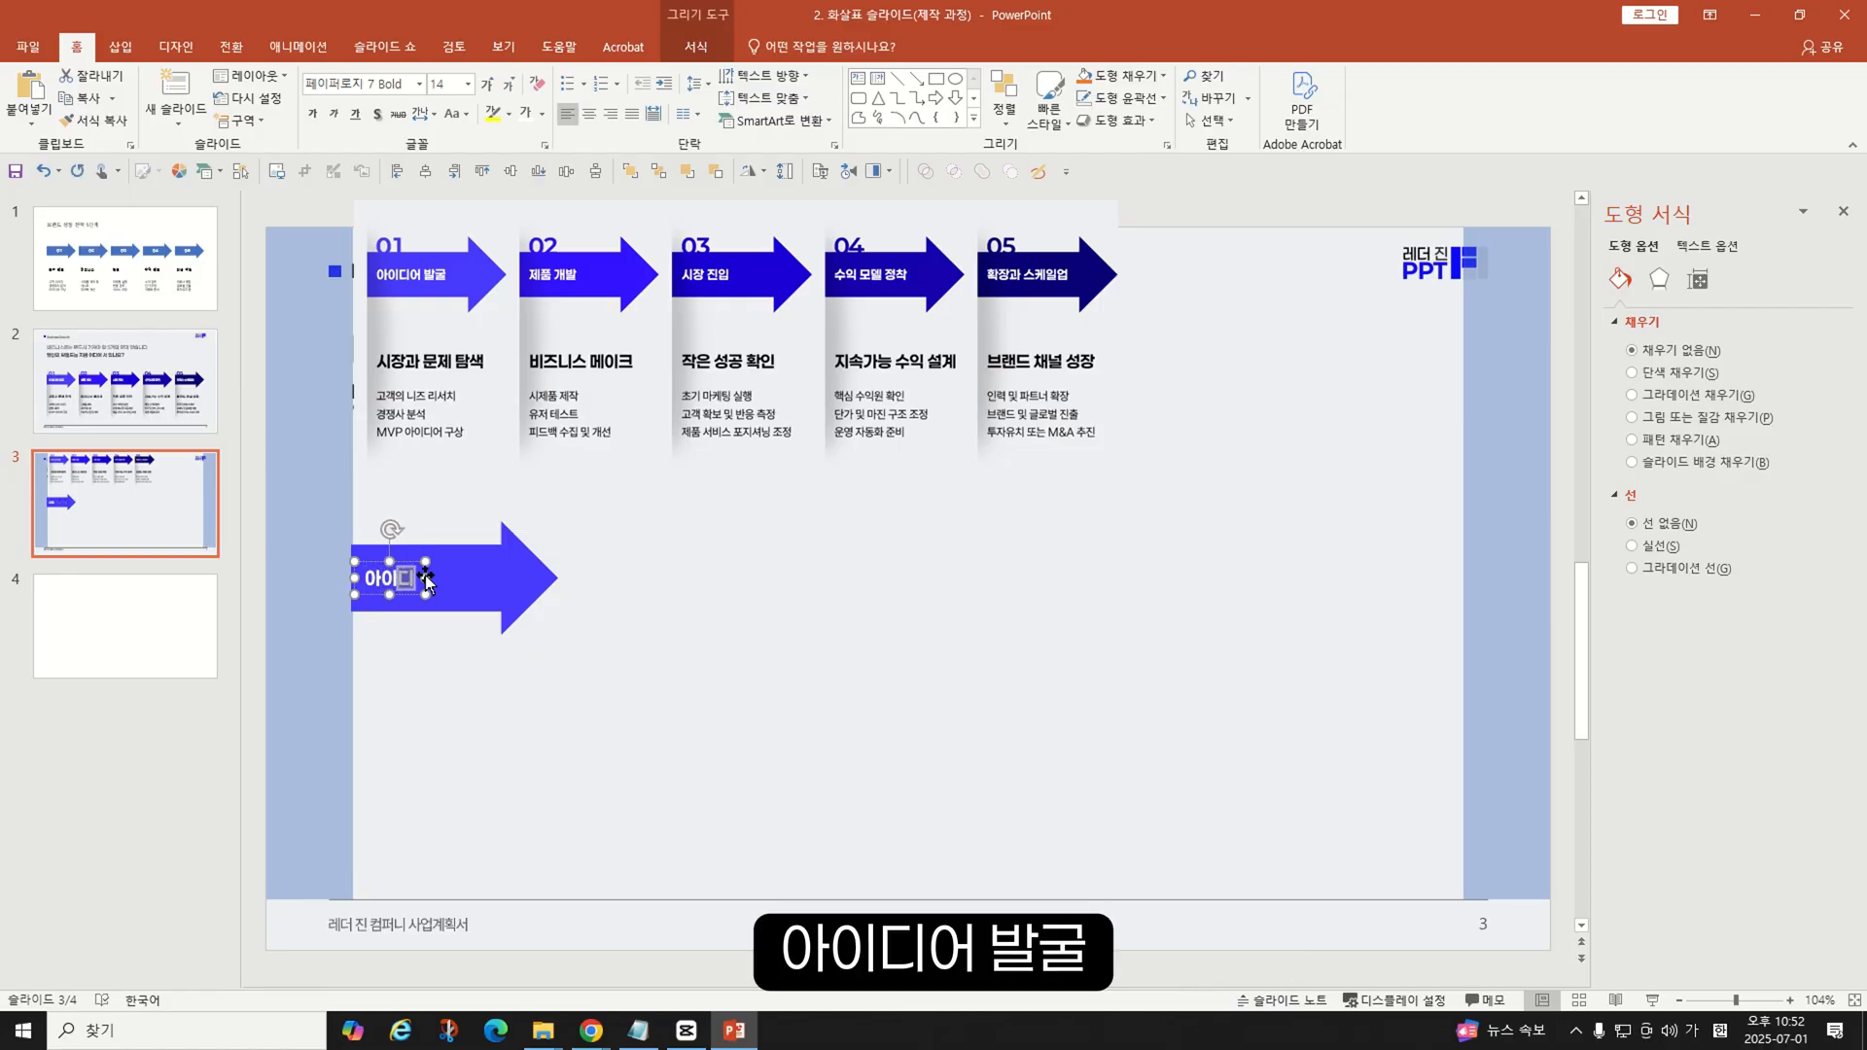
pyautogui.write('어 바ㄹ굴')
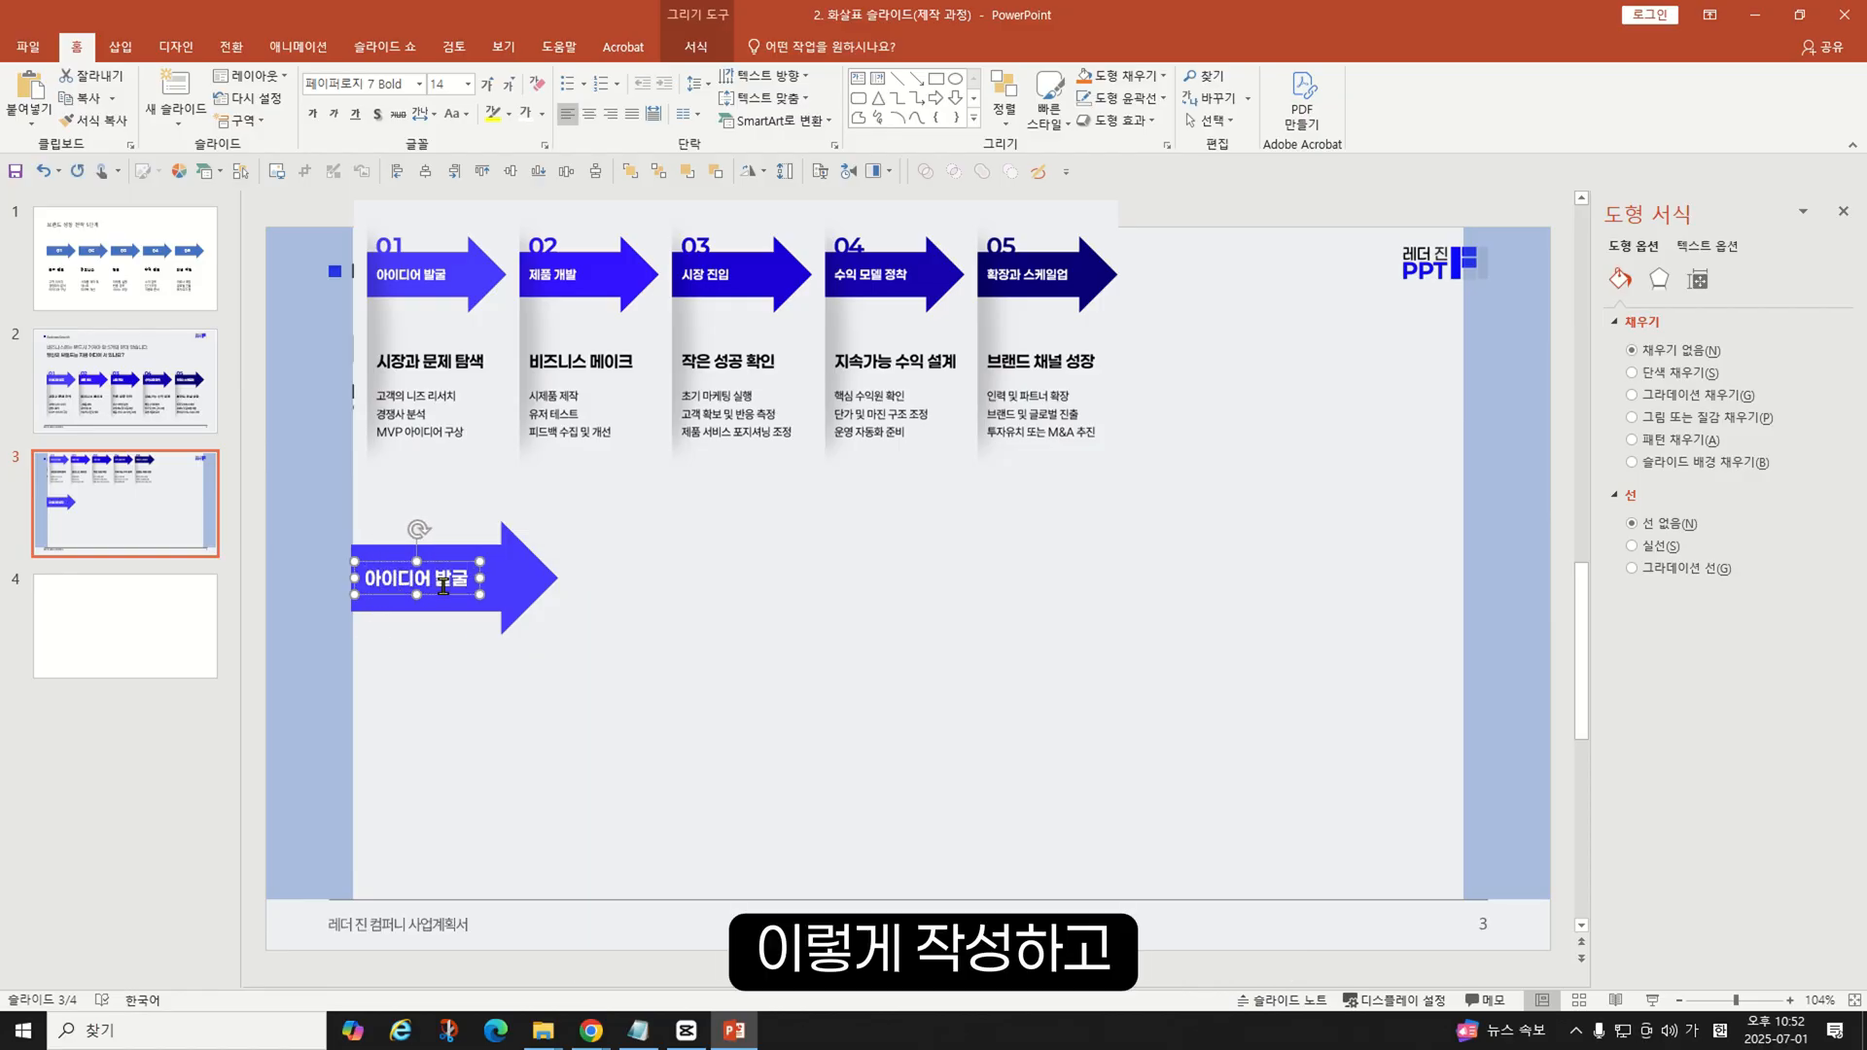
# - Change the "아이디어 발굴" label's font to 페이퍼로지 6 SemiBold
pyautogui.tripleClick(444, 578)
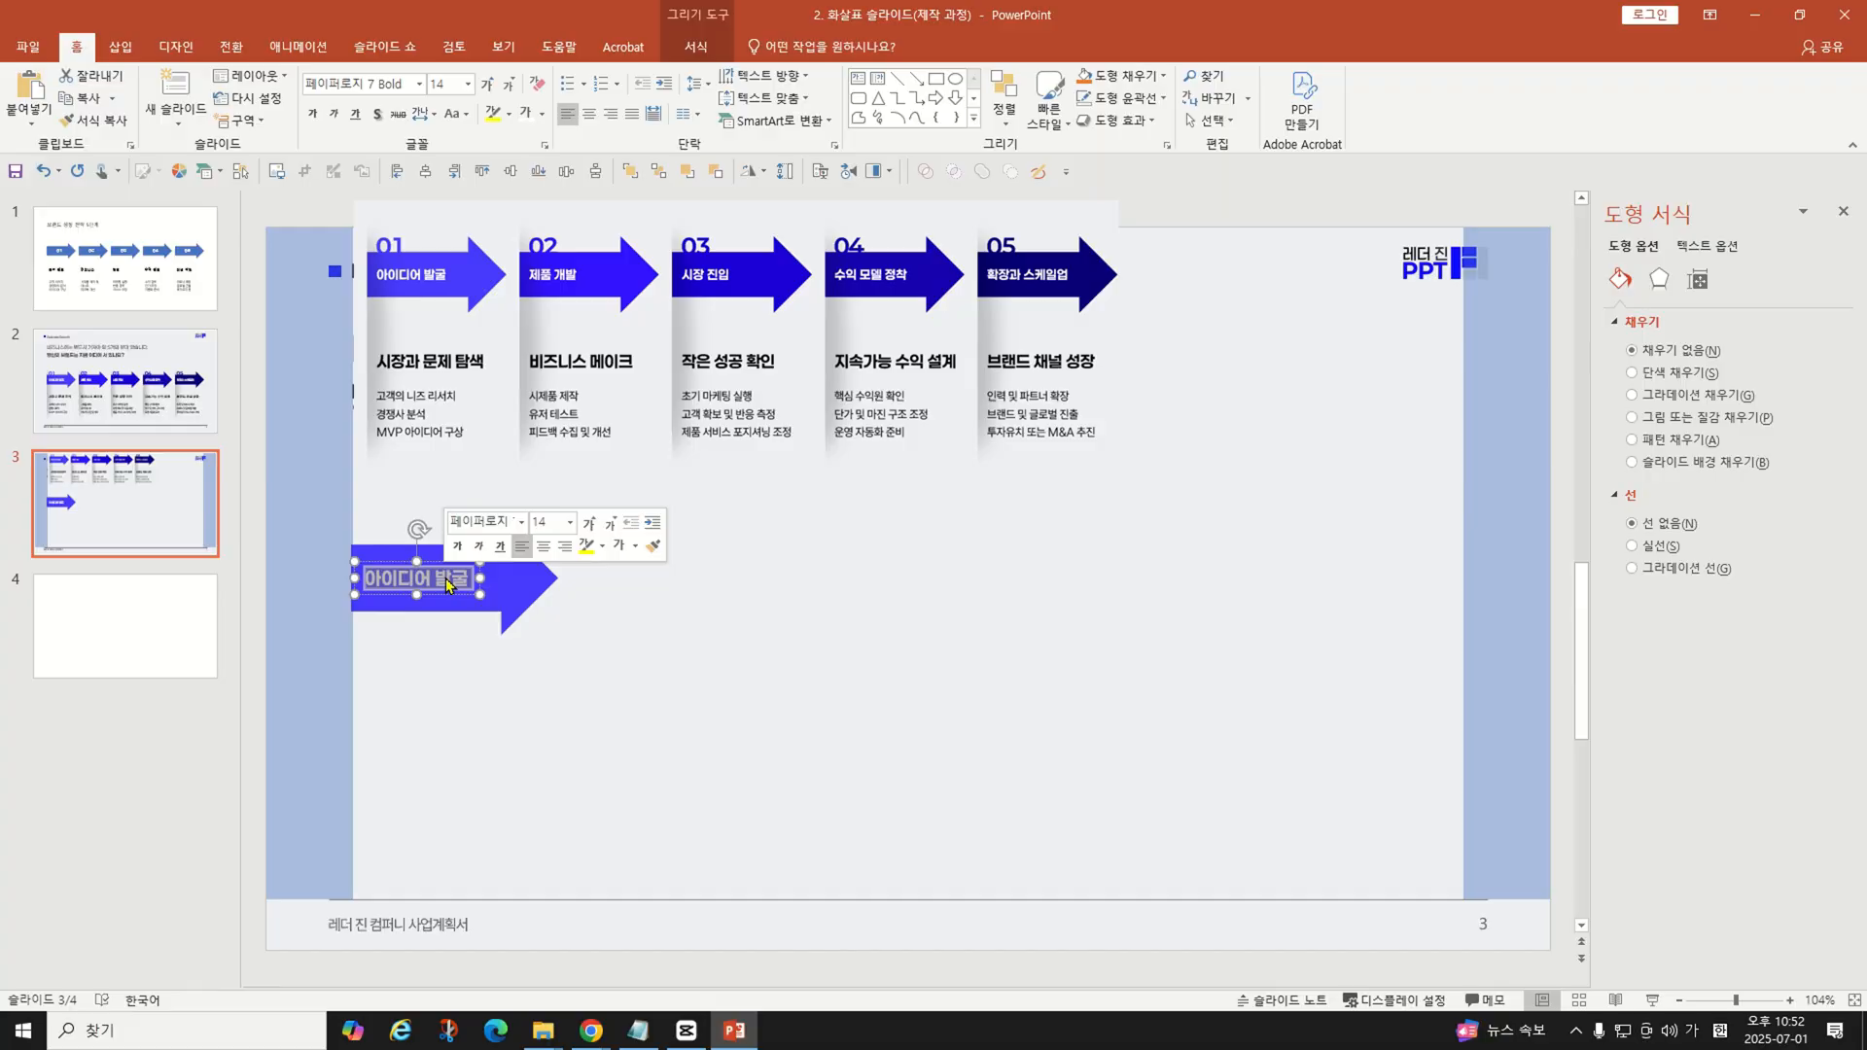
pyautogui.click(525, 522)
pyautogui.scroll(-20, 534, 467)
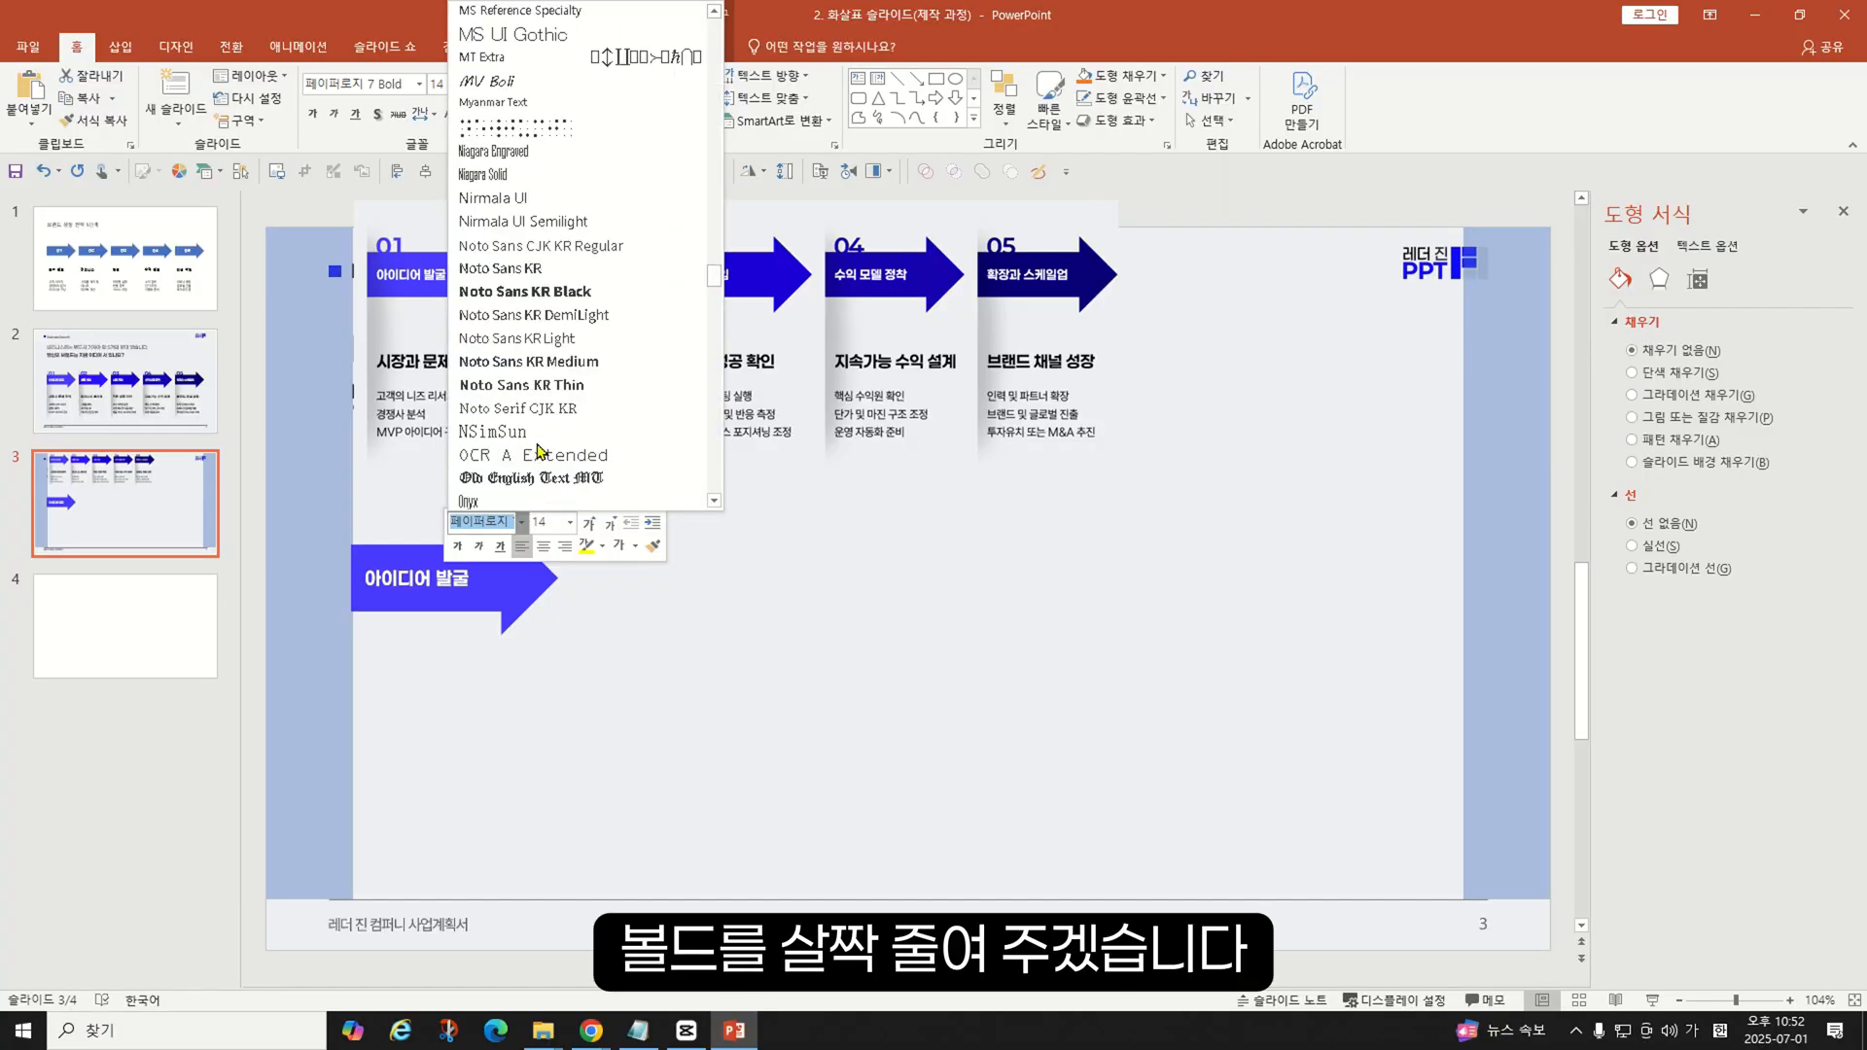
pyautogui.scroll(5, 538, 450)
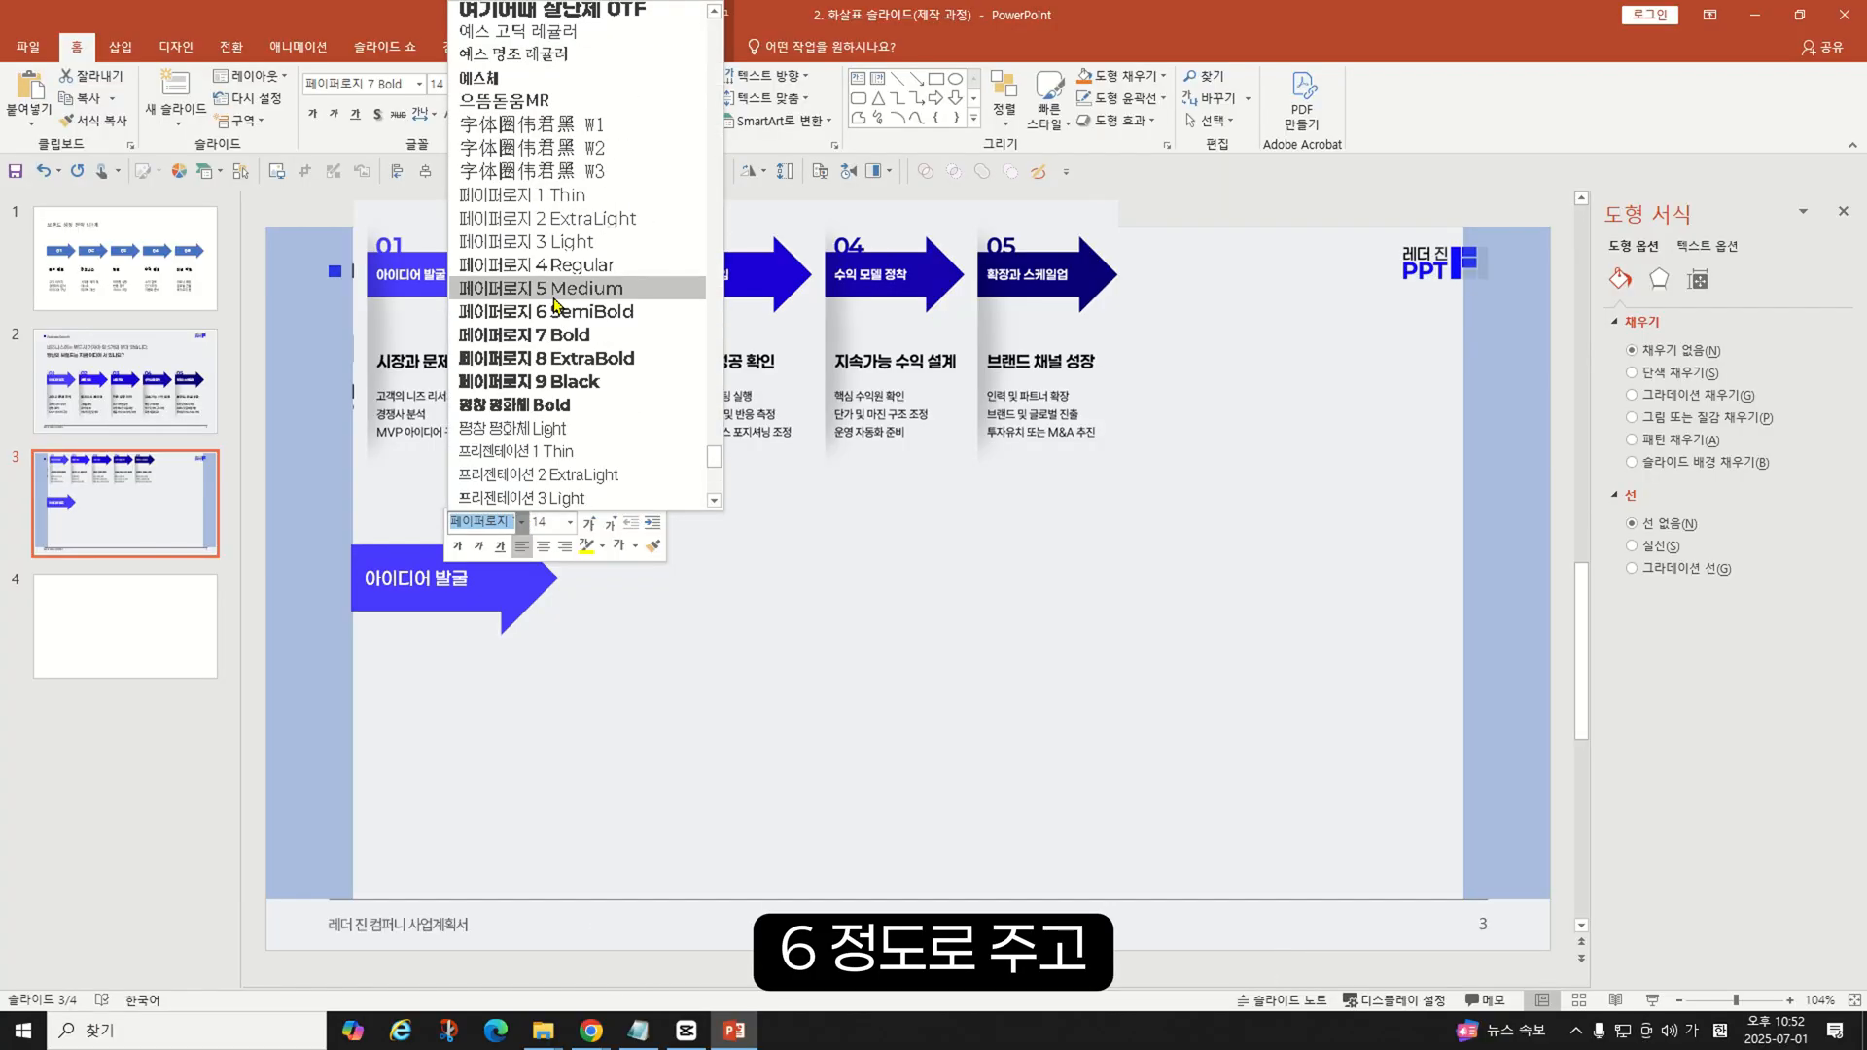
pyautogui.click(547, 317)
pyautogui.click(603, 649)
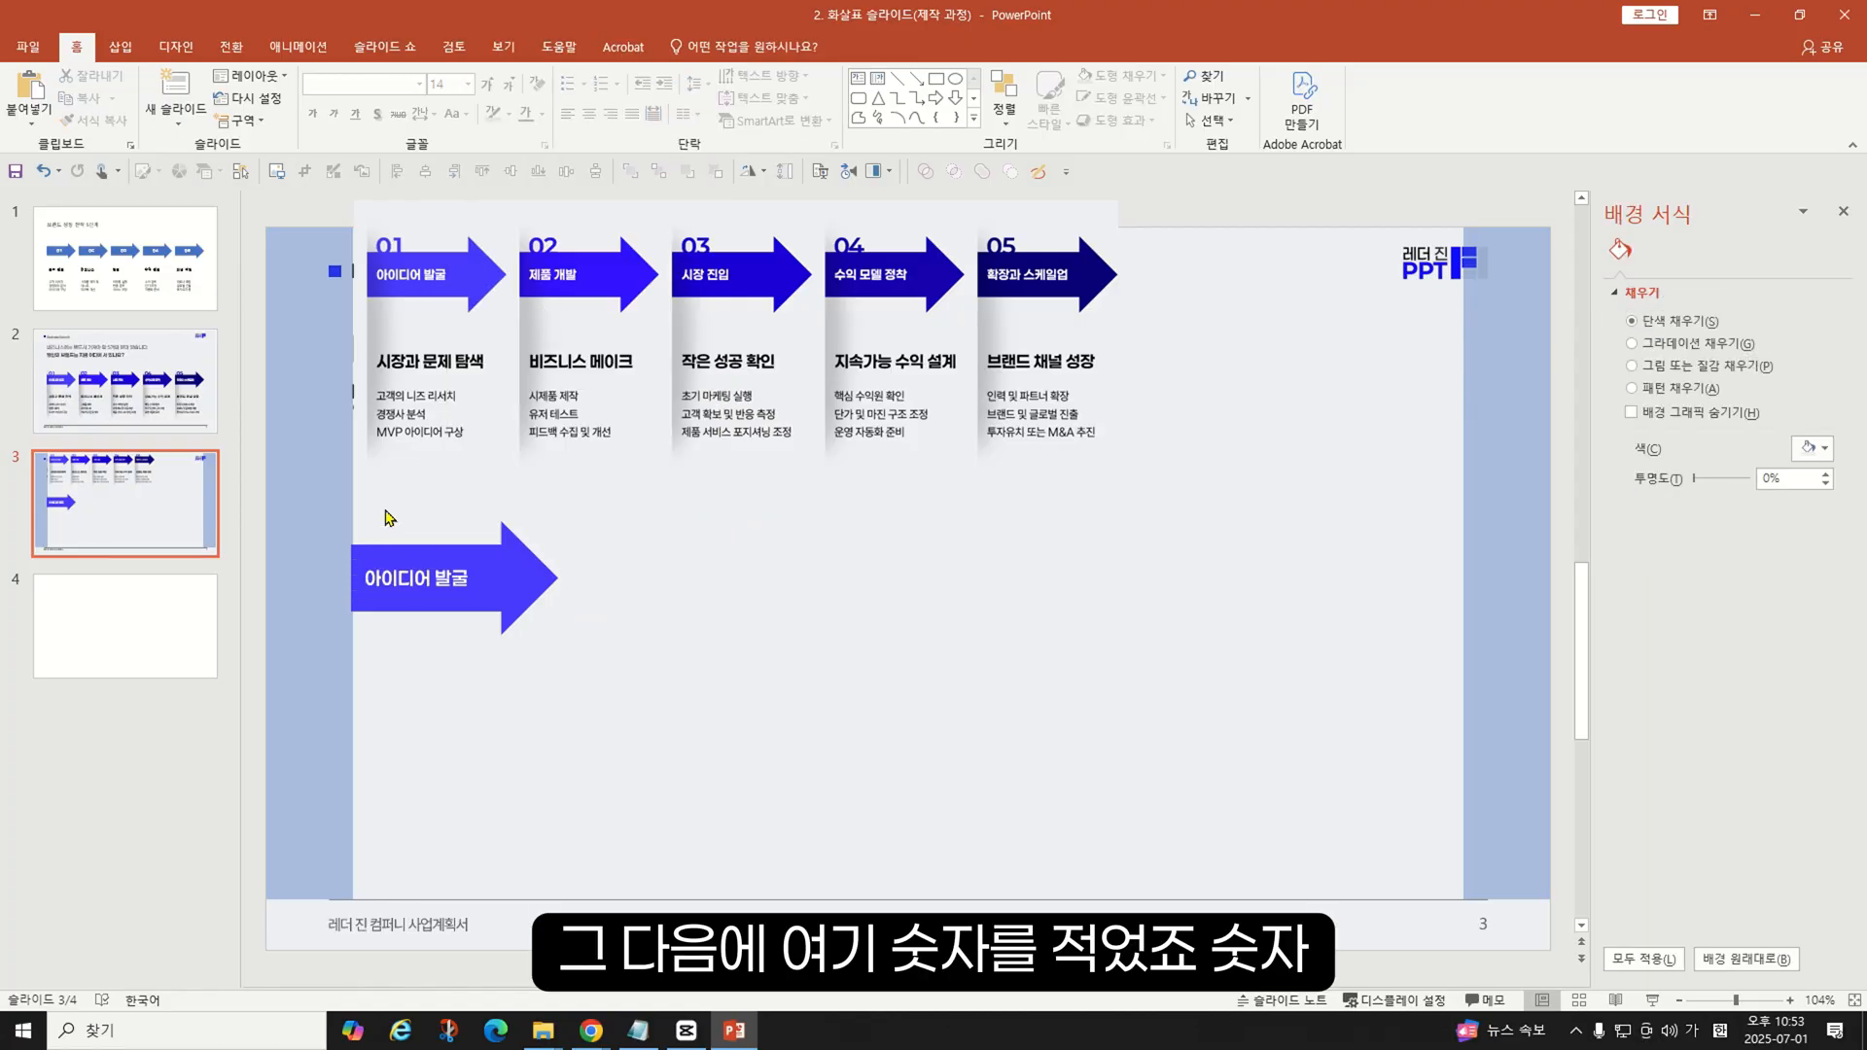
# - Duplicate the arrow label straight up to the arrow's upper edge and change the copy's text to "01"
pyautogui.click(415, 574)
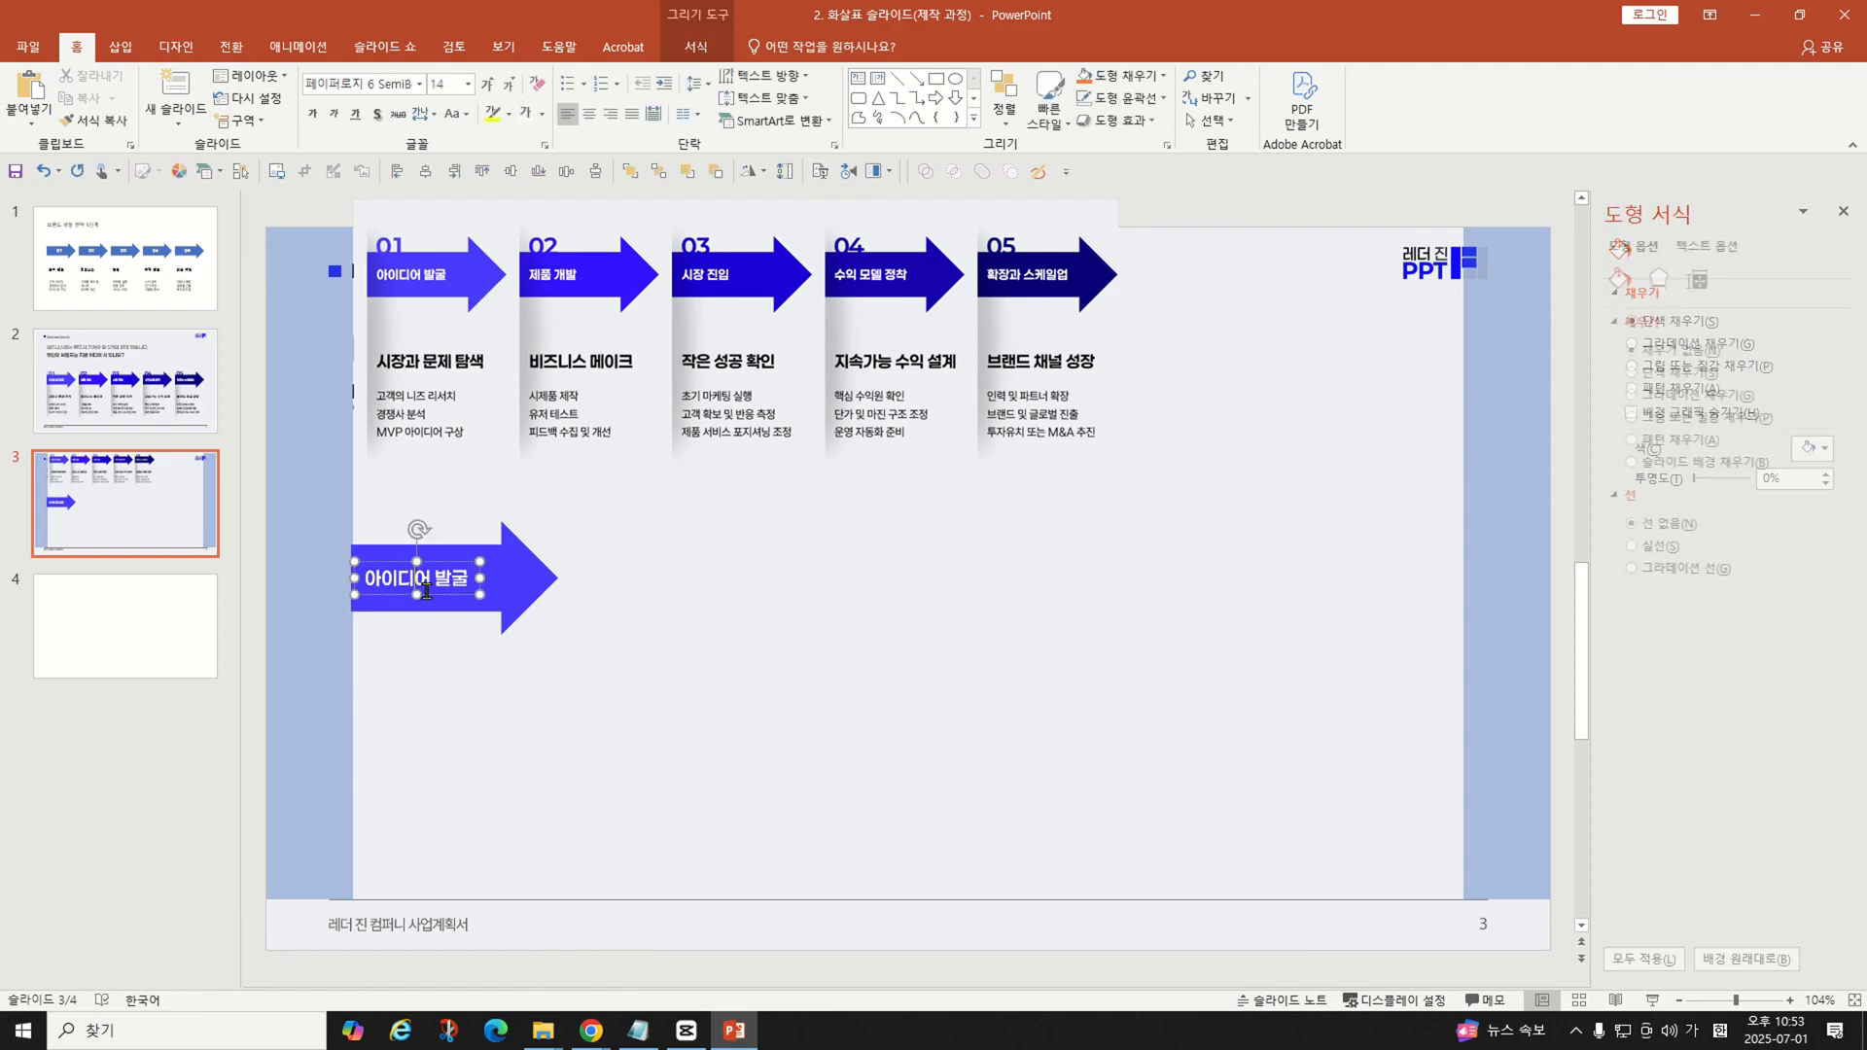
pyautogui.keyDown('ctrl'); pyautogui.keyDown('shift'); pyautogui.moveTo(431, 593); pyautogui.dragTo(434, 560); pyautogui.keyUp('shift'); pyautogui.keyUp('ctrl')
pyautogui.tripleClick(426, 536)
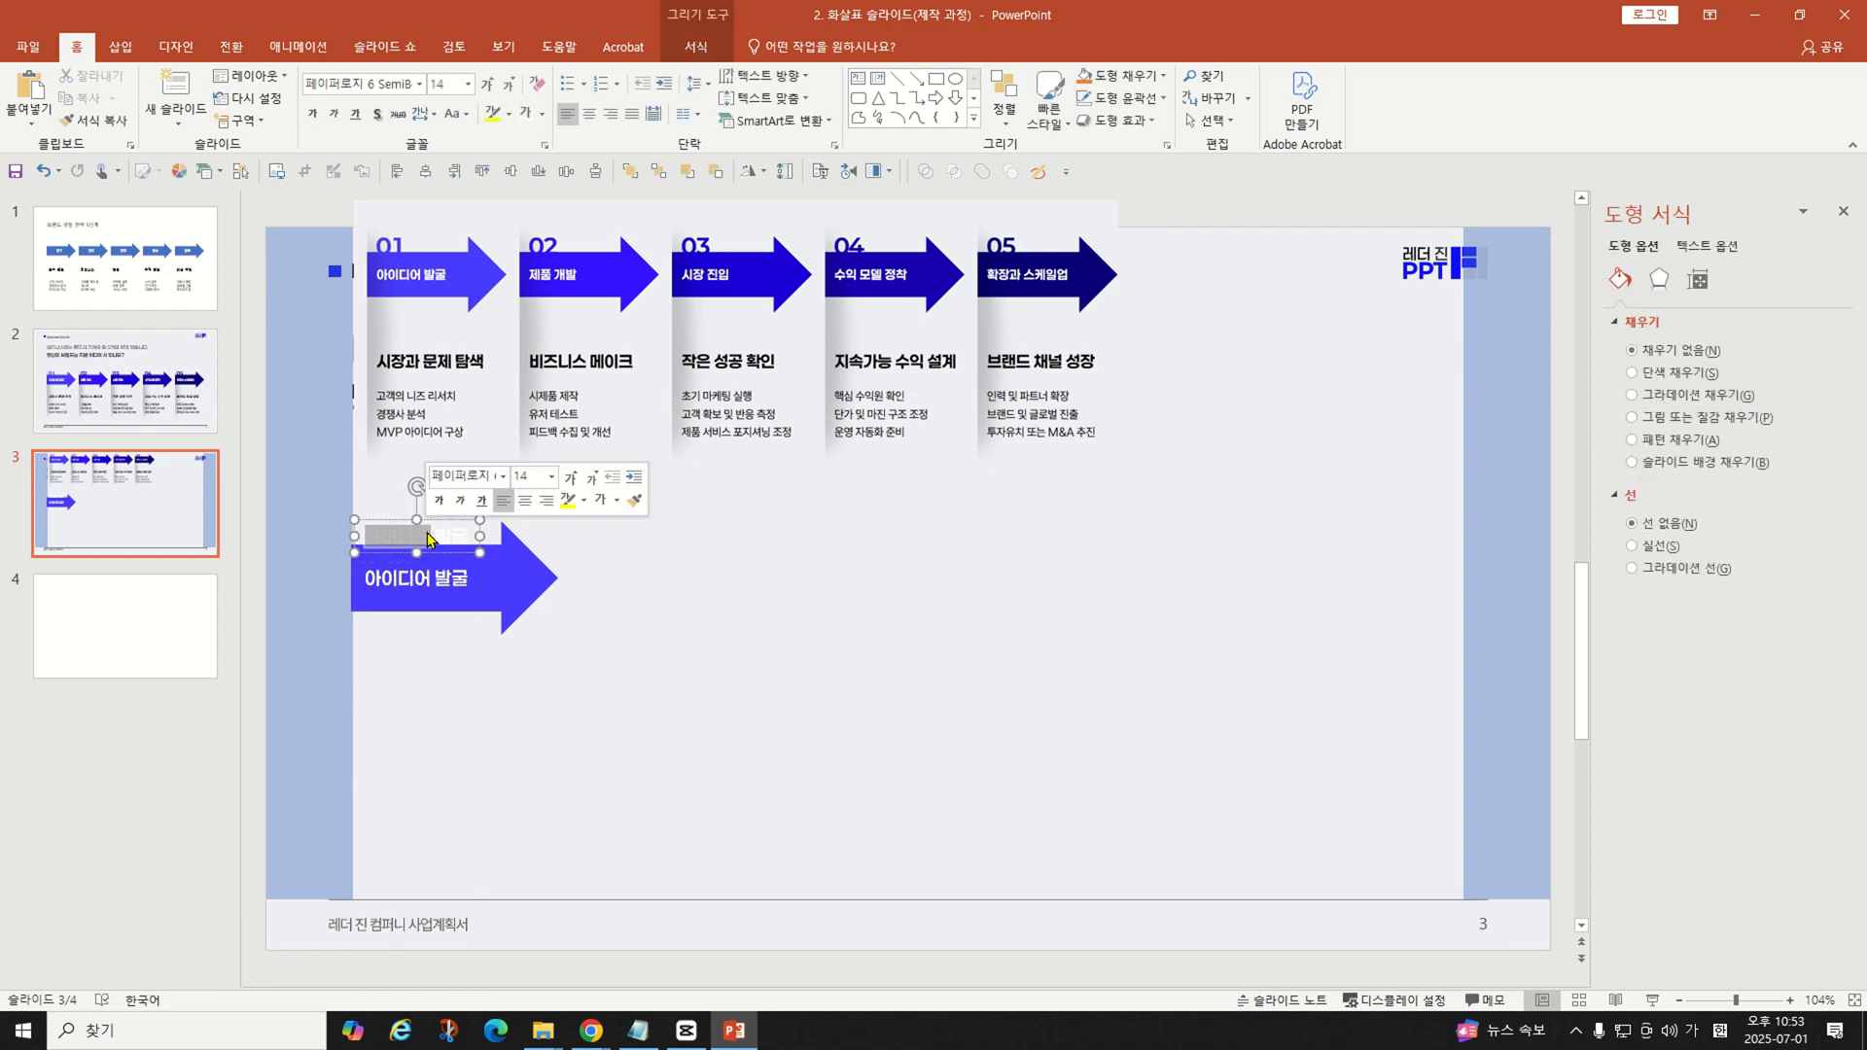
pyautogui.write('0')
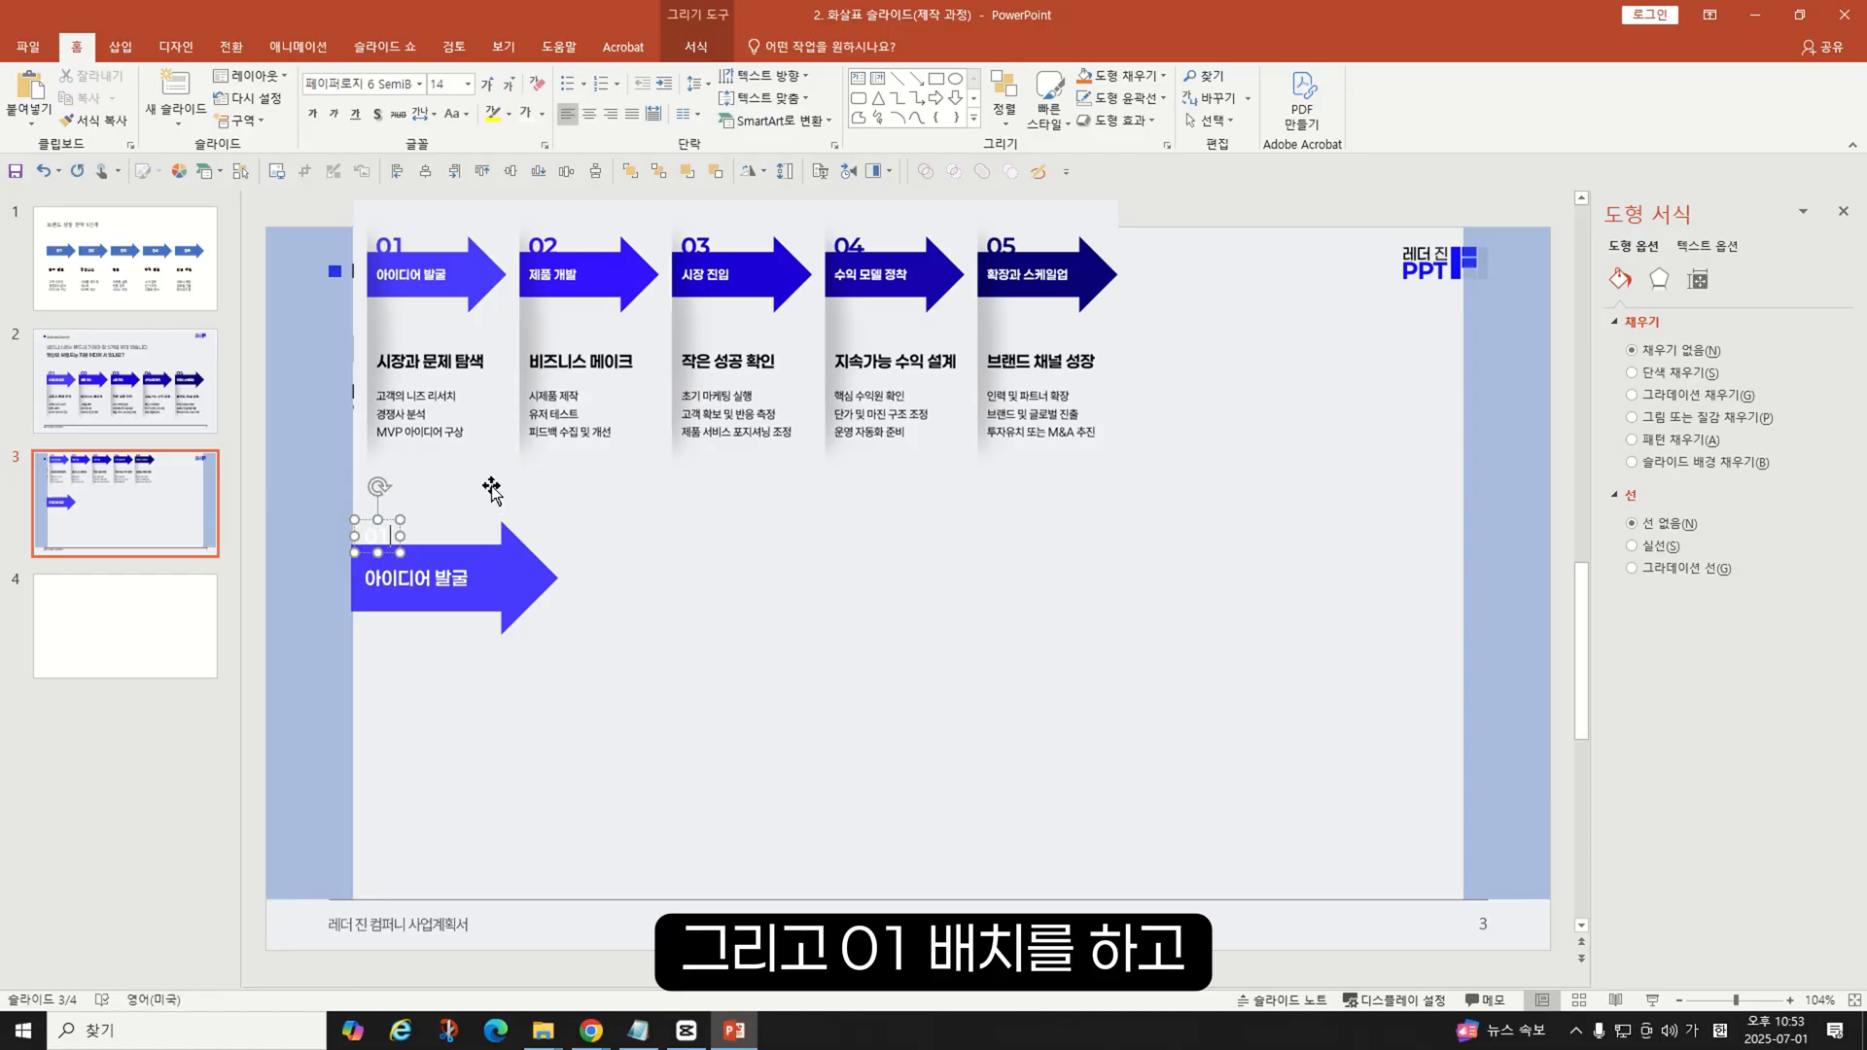
pyautogui.write('1')
# - Recolour the "01" text with the arrow's violet-blue using the eyedropper
pyautogui.click(542, 114)
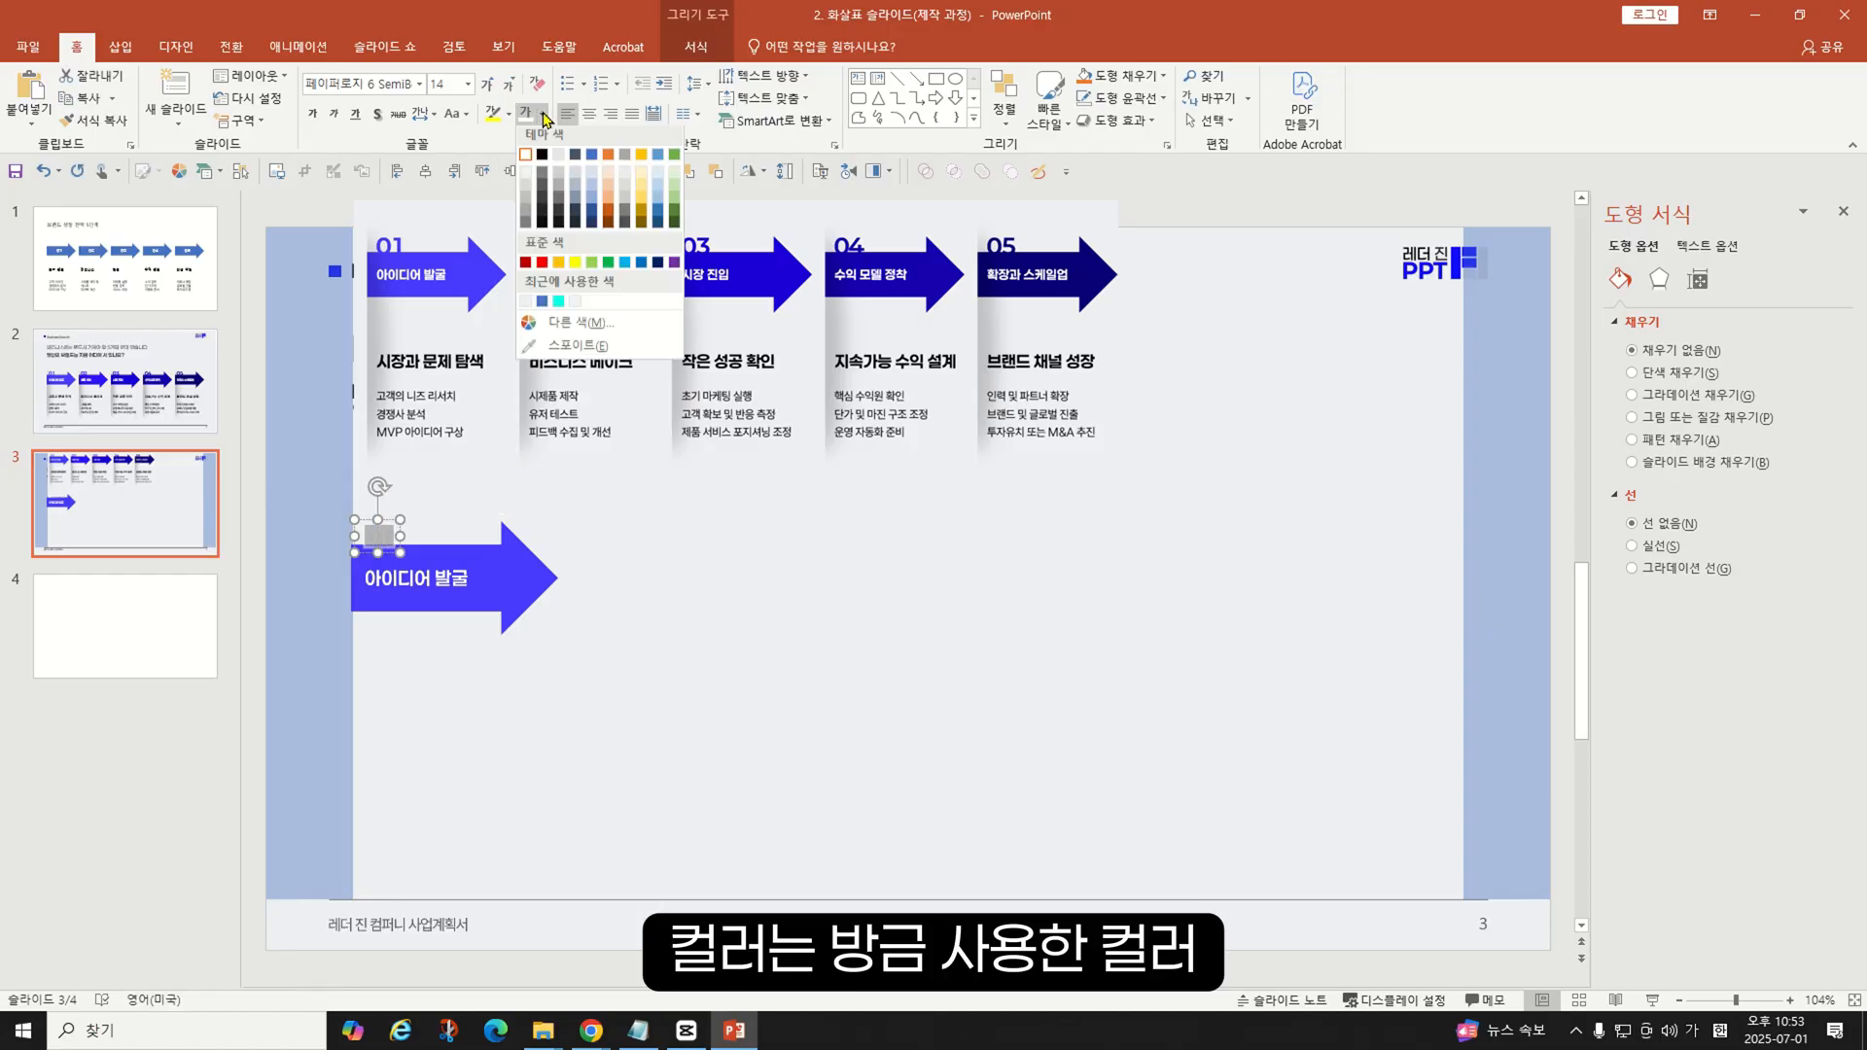
pyautogui.click(551, 350)
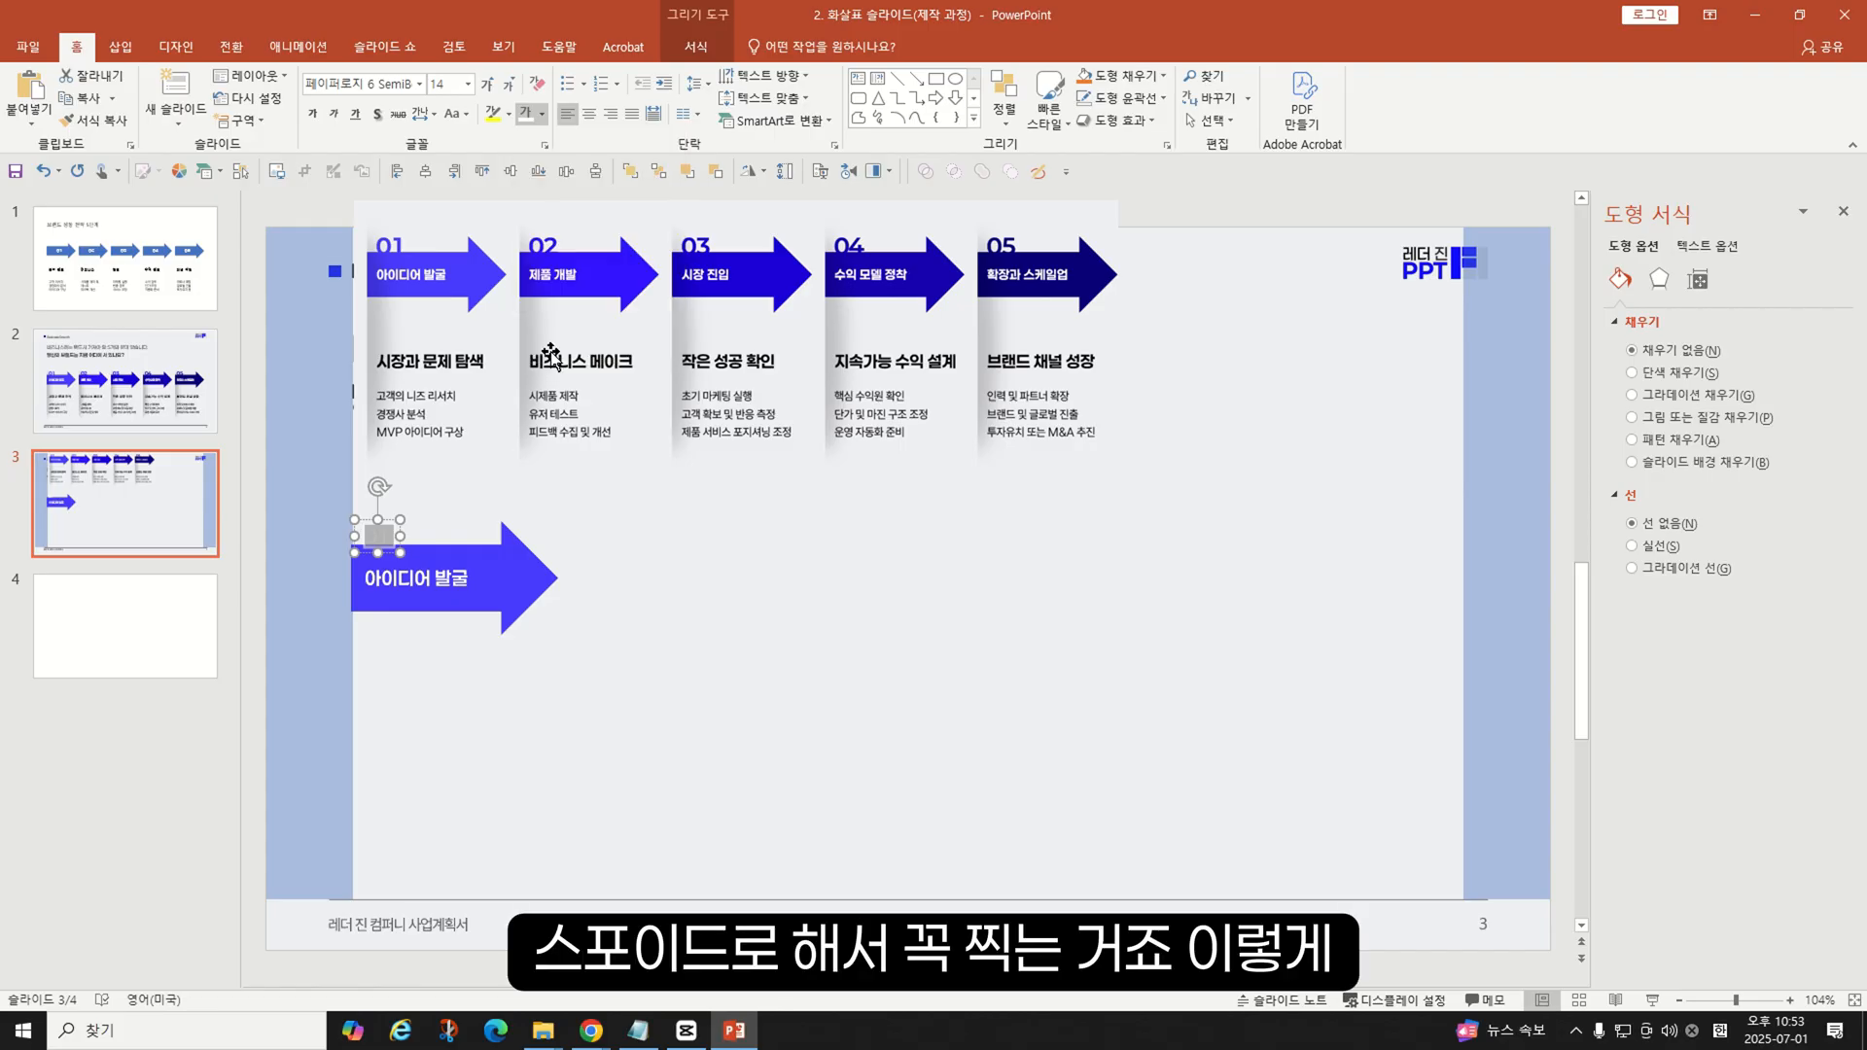
pyautogui.click(473, 718)
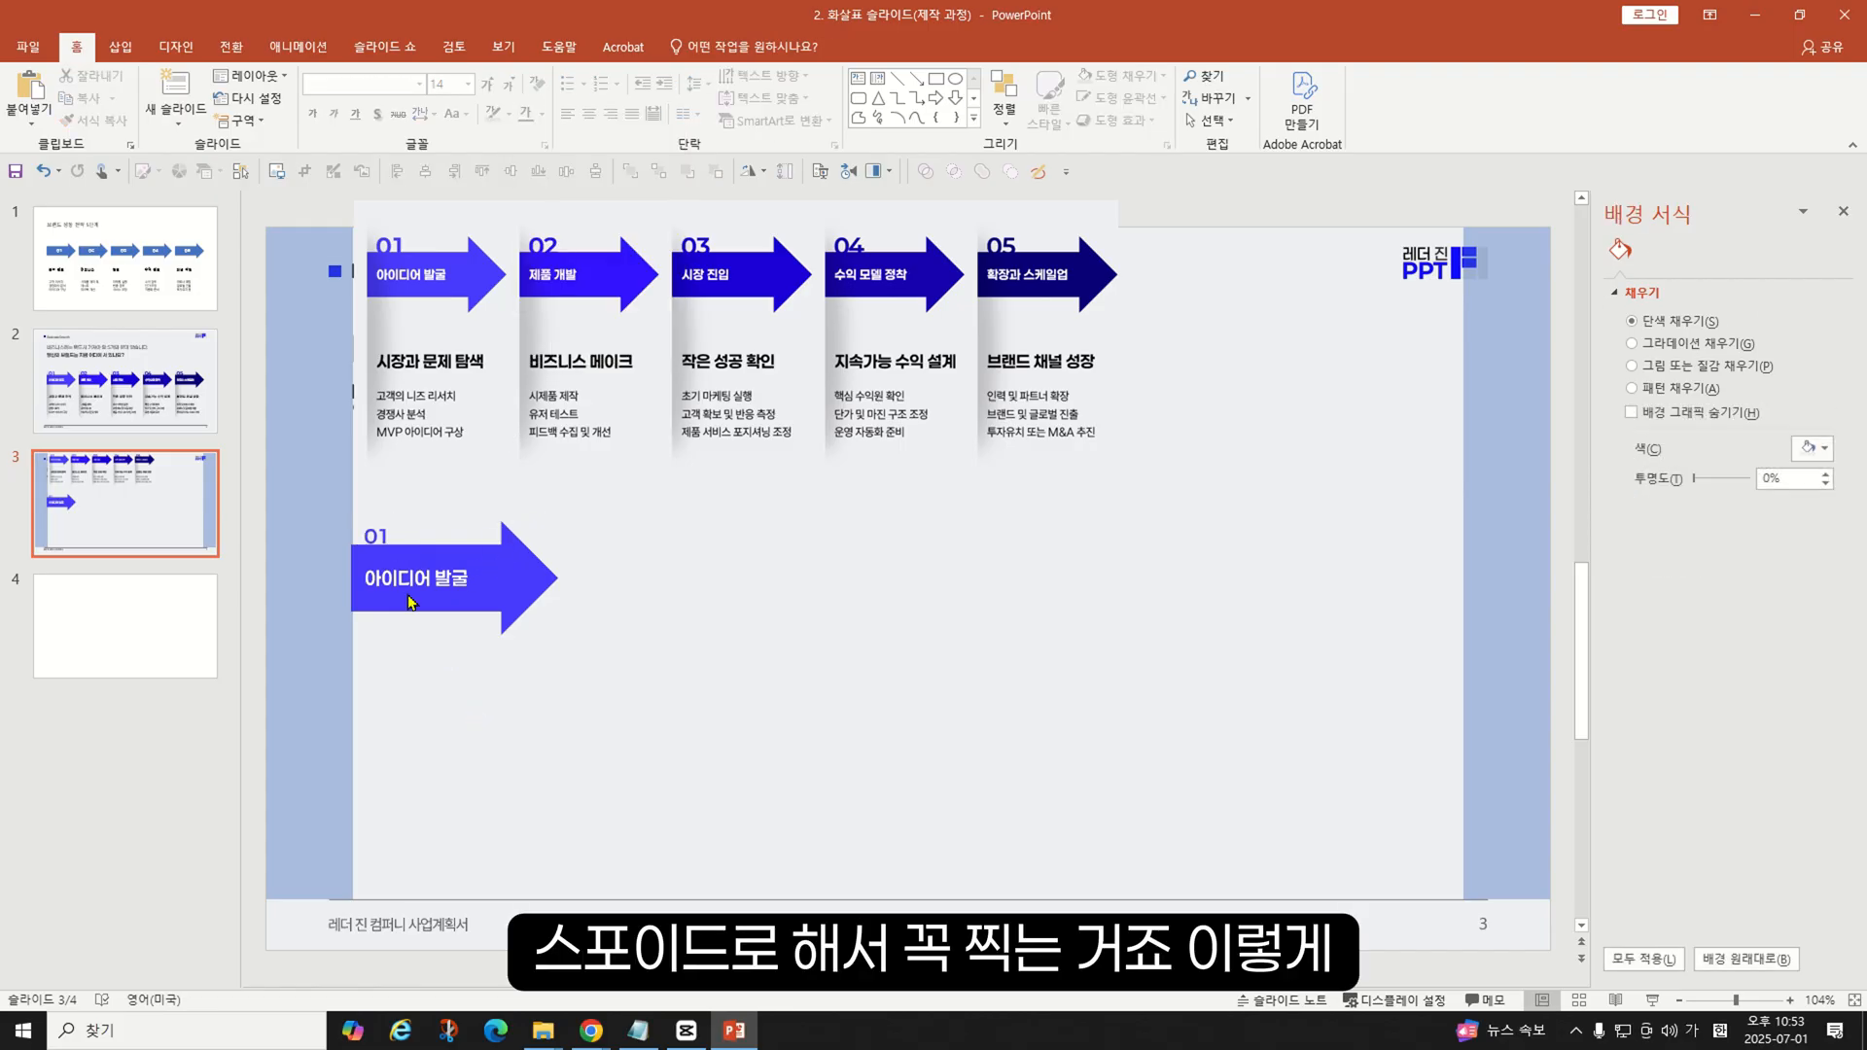
# - Examine the font and size of the "01" number on slide 2 as the reference for slide 3
pyautogui.scroll(10, 377, 536)
pyautogui.doubleClick(586, 581)
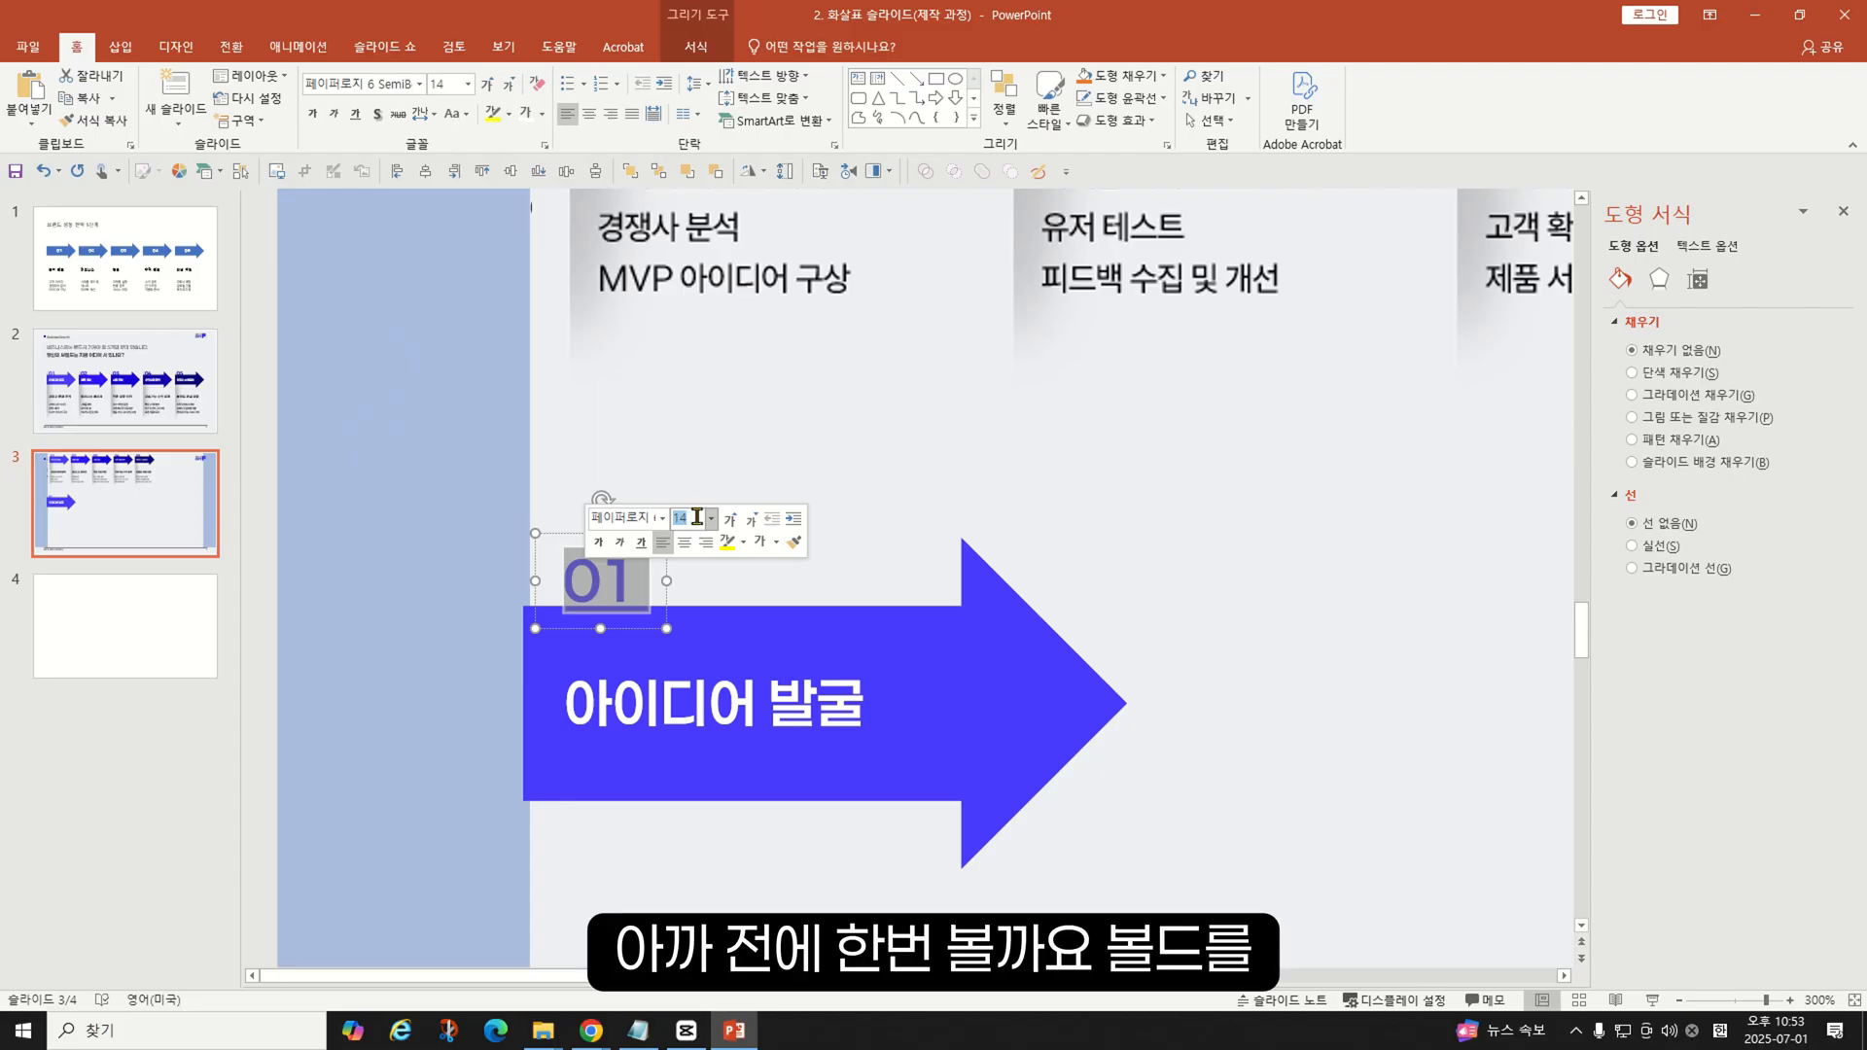
pyautogui.click(202, 413)
pyautogui.click(648, 571)
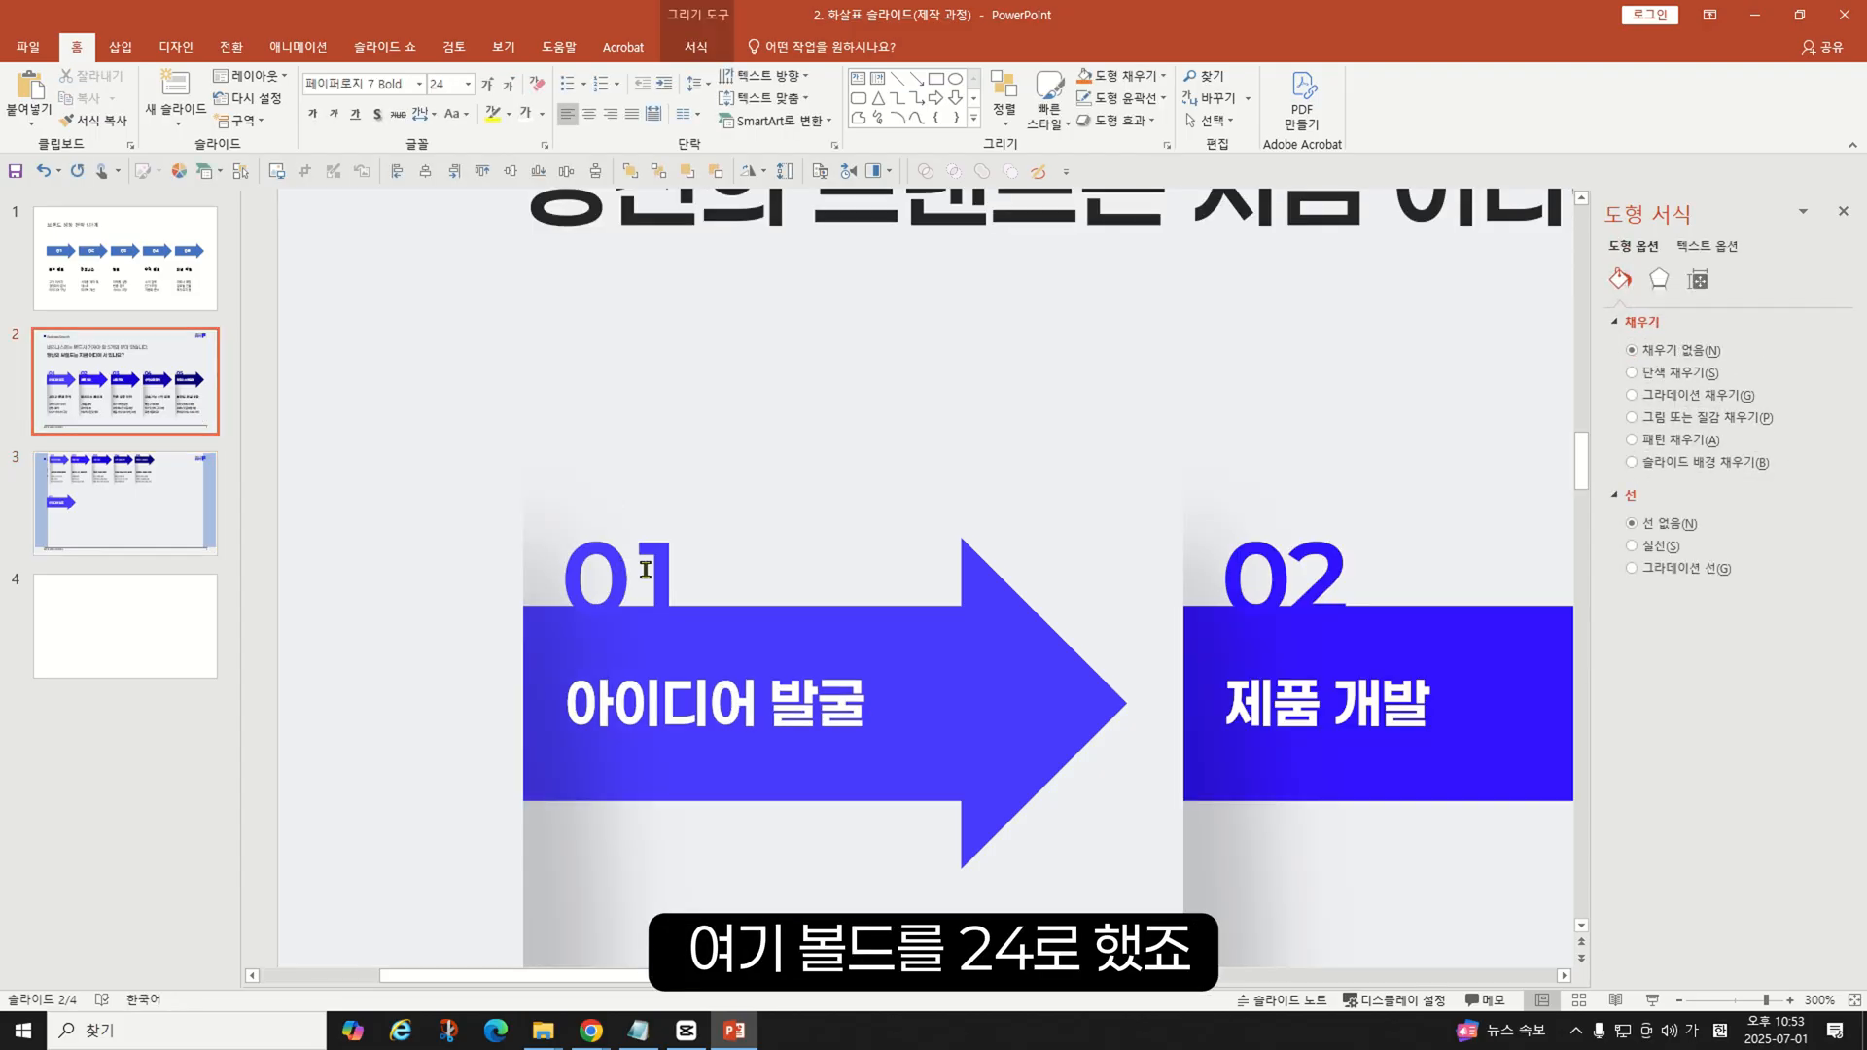
pyautogui.click(163, 507)
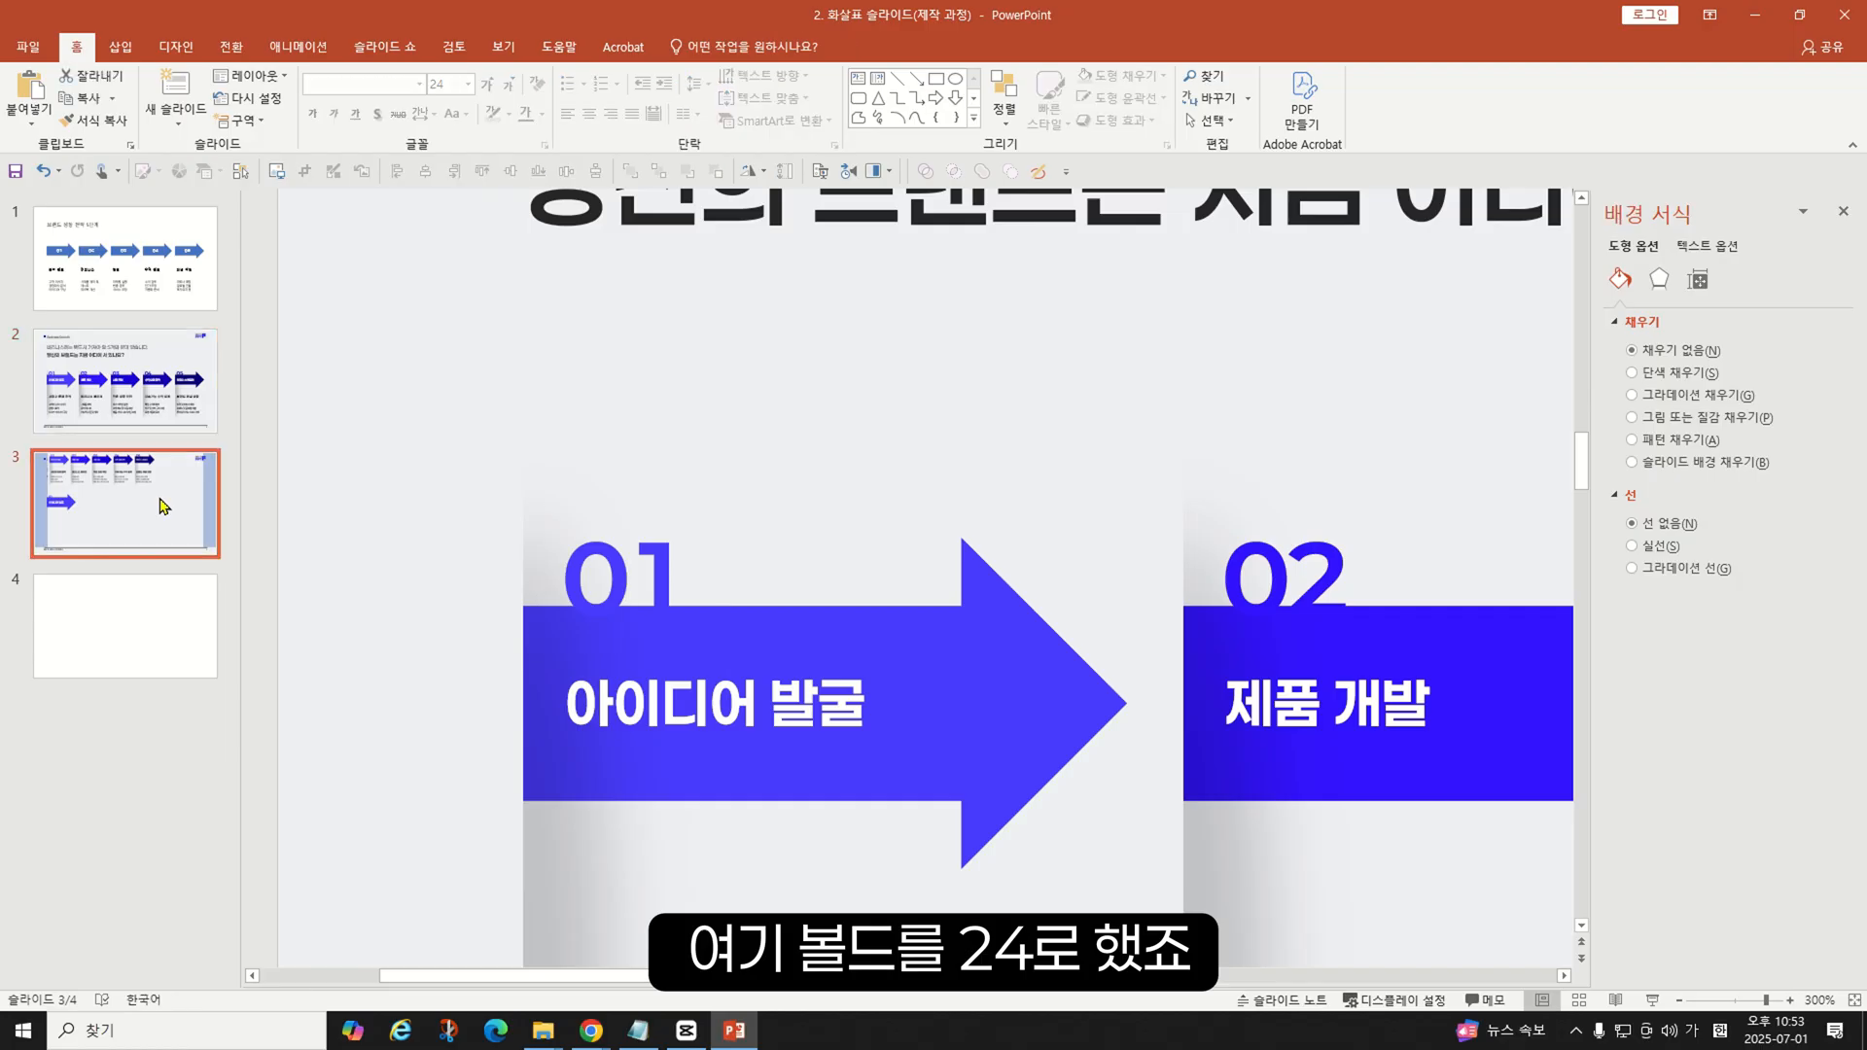
pyautogui.click(137, 378)
pyautogui.click(642, 575)
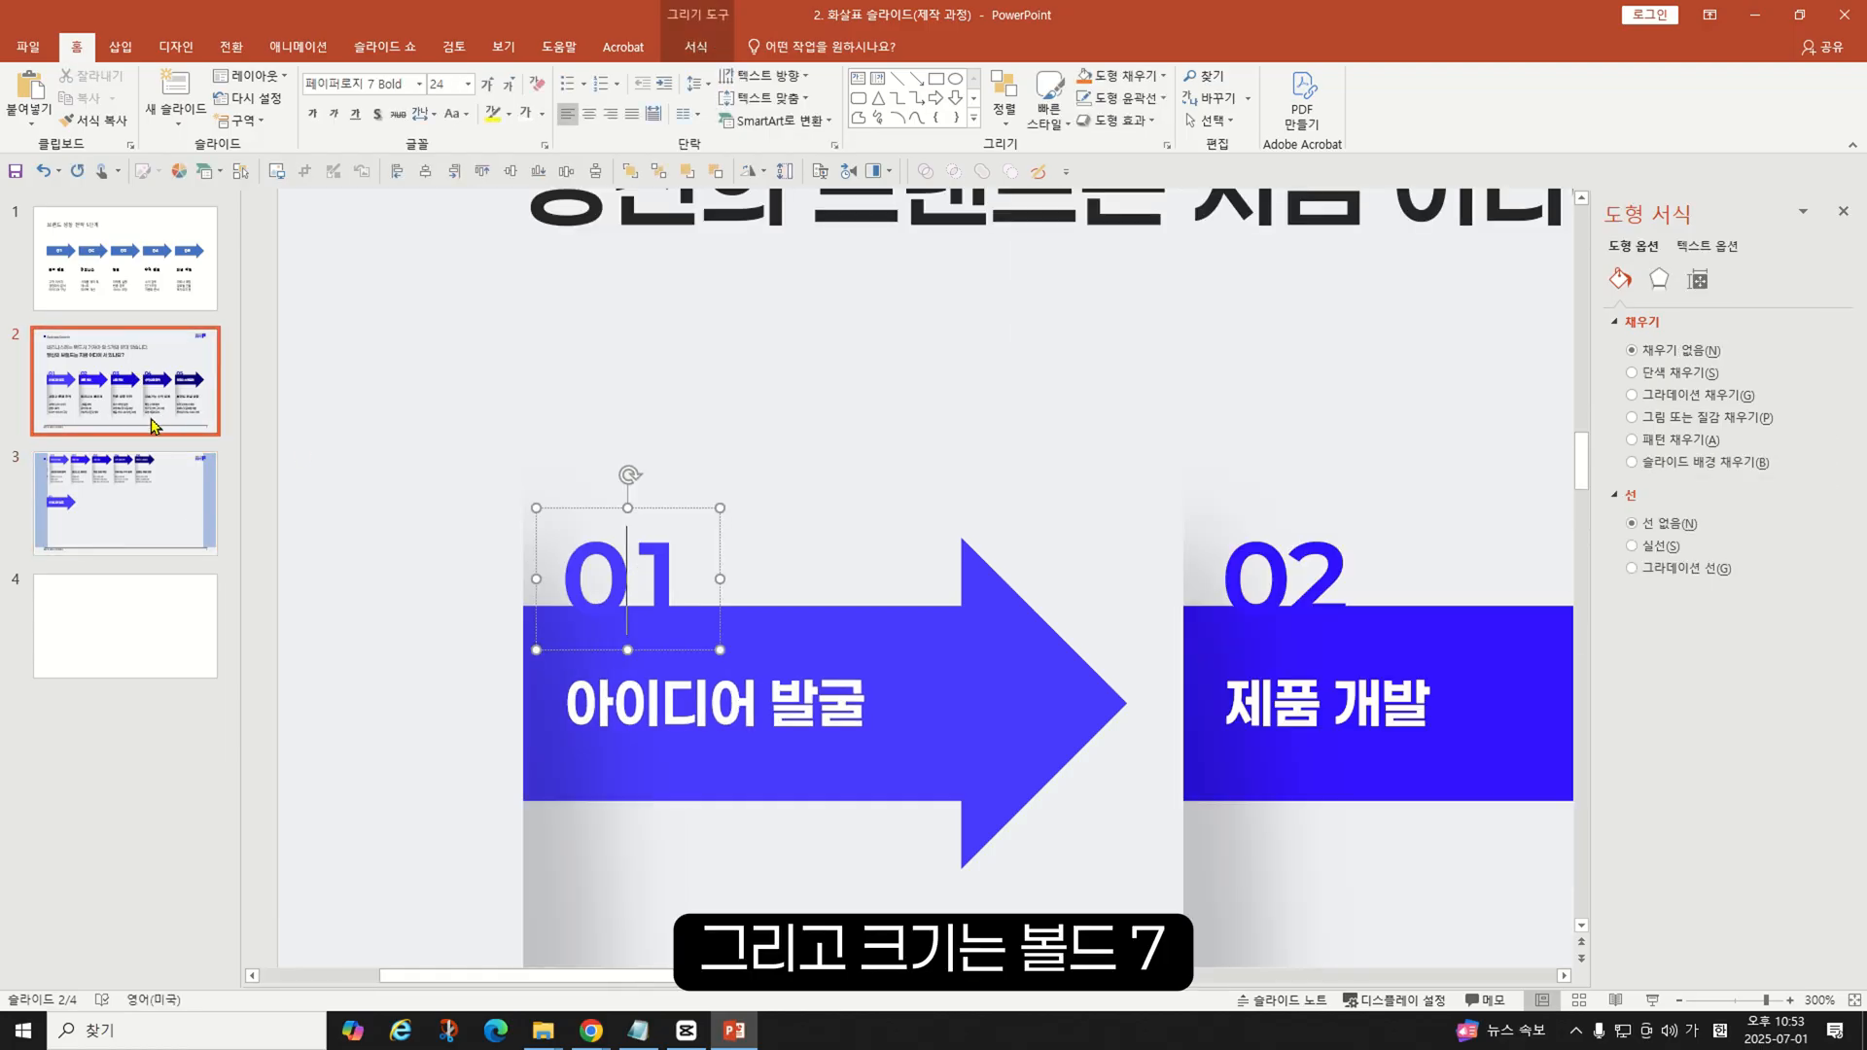
pyautogui.click(163, 462)
# - Set the "01" number on slide 3 to 24 pt in the 페이퍼로지 7 Bold font
pyautogui.doubleClick(586, 578)
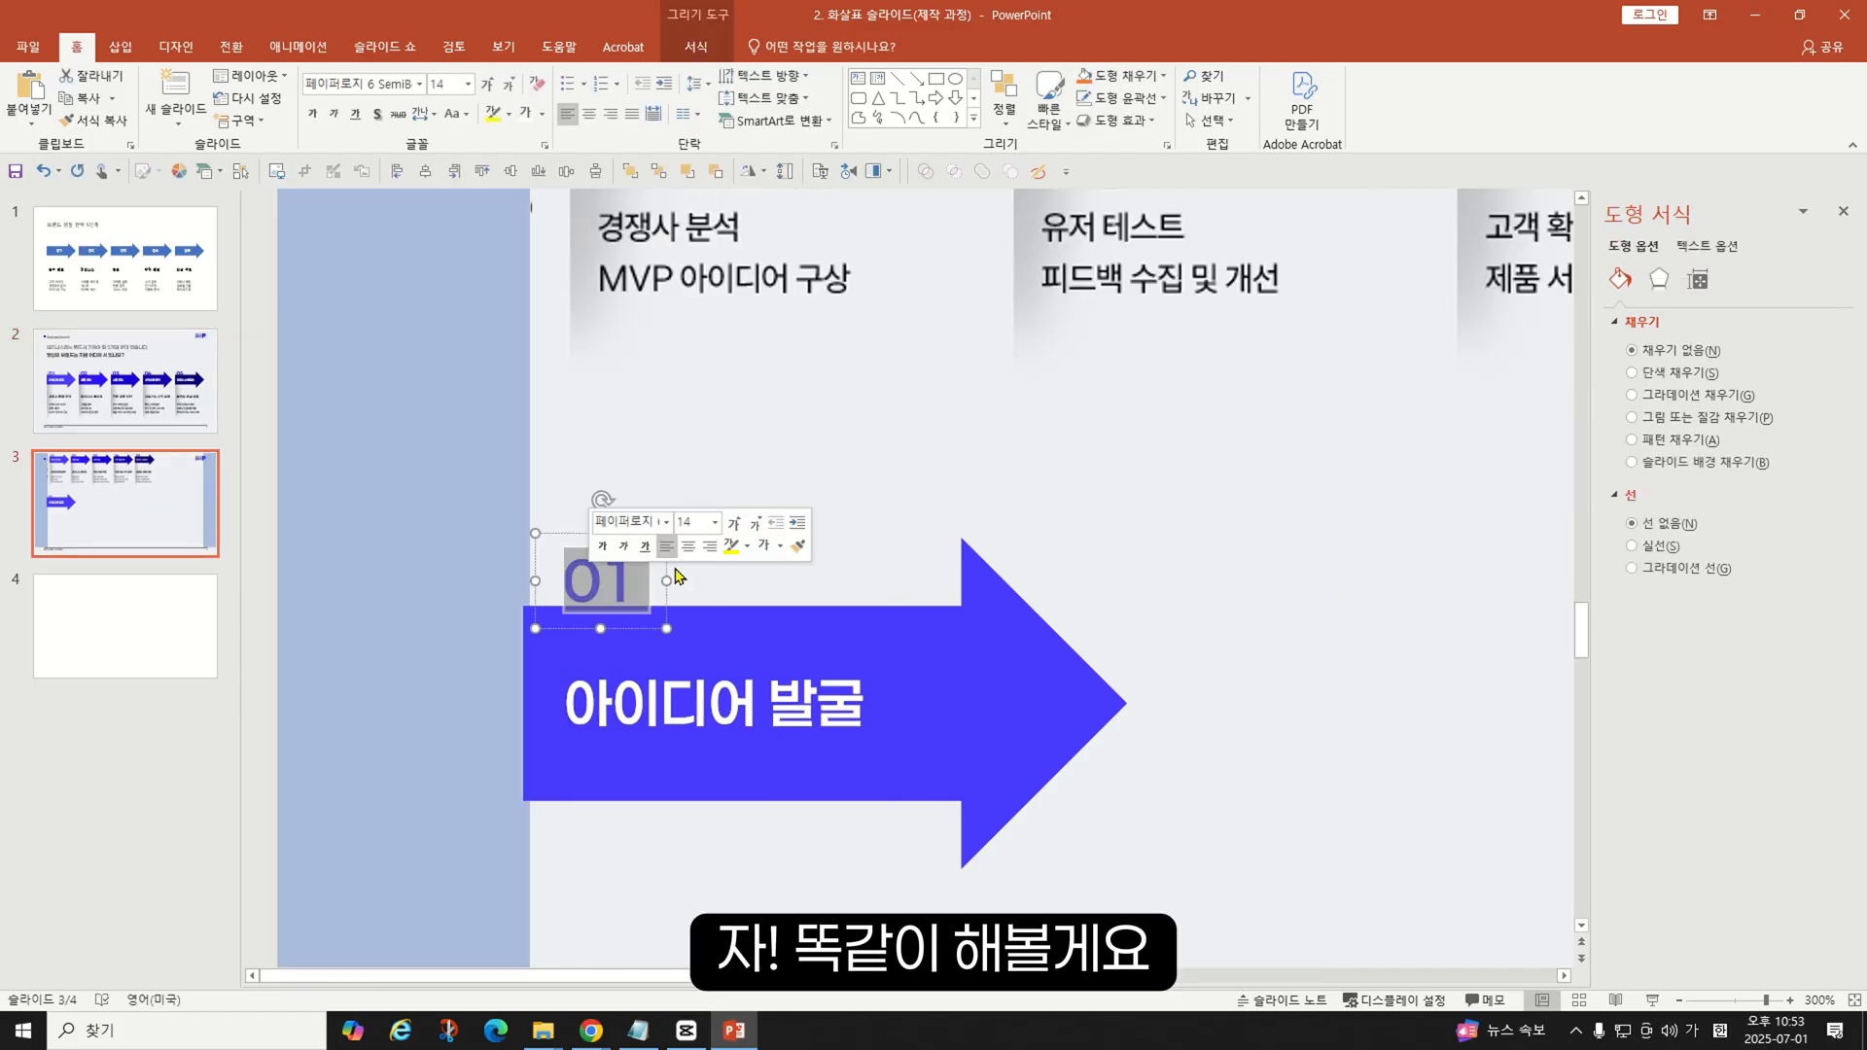
pyautogui.click(684, 523)
pyautogui.write('24')
pyautogui.press('Return')
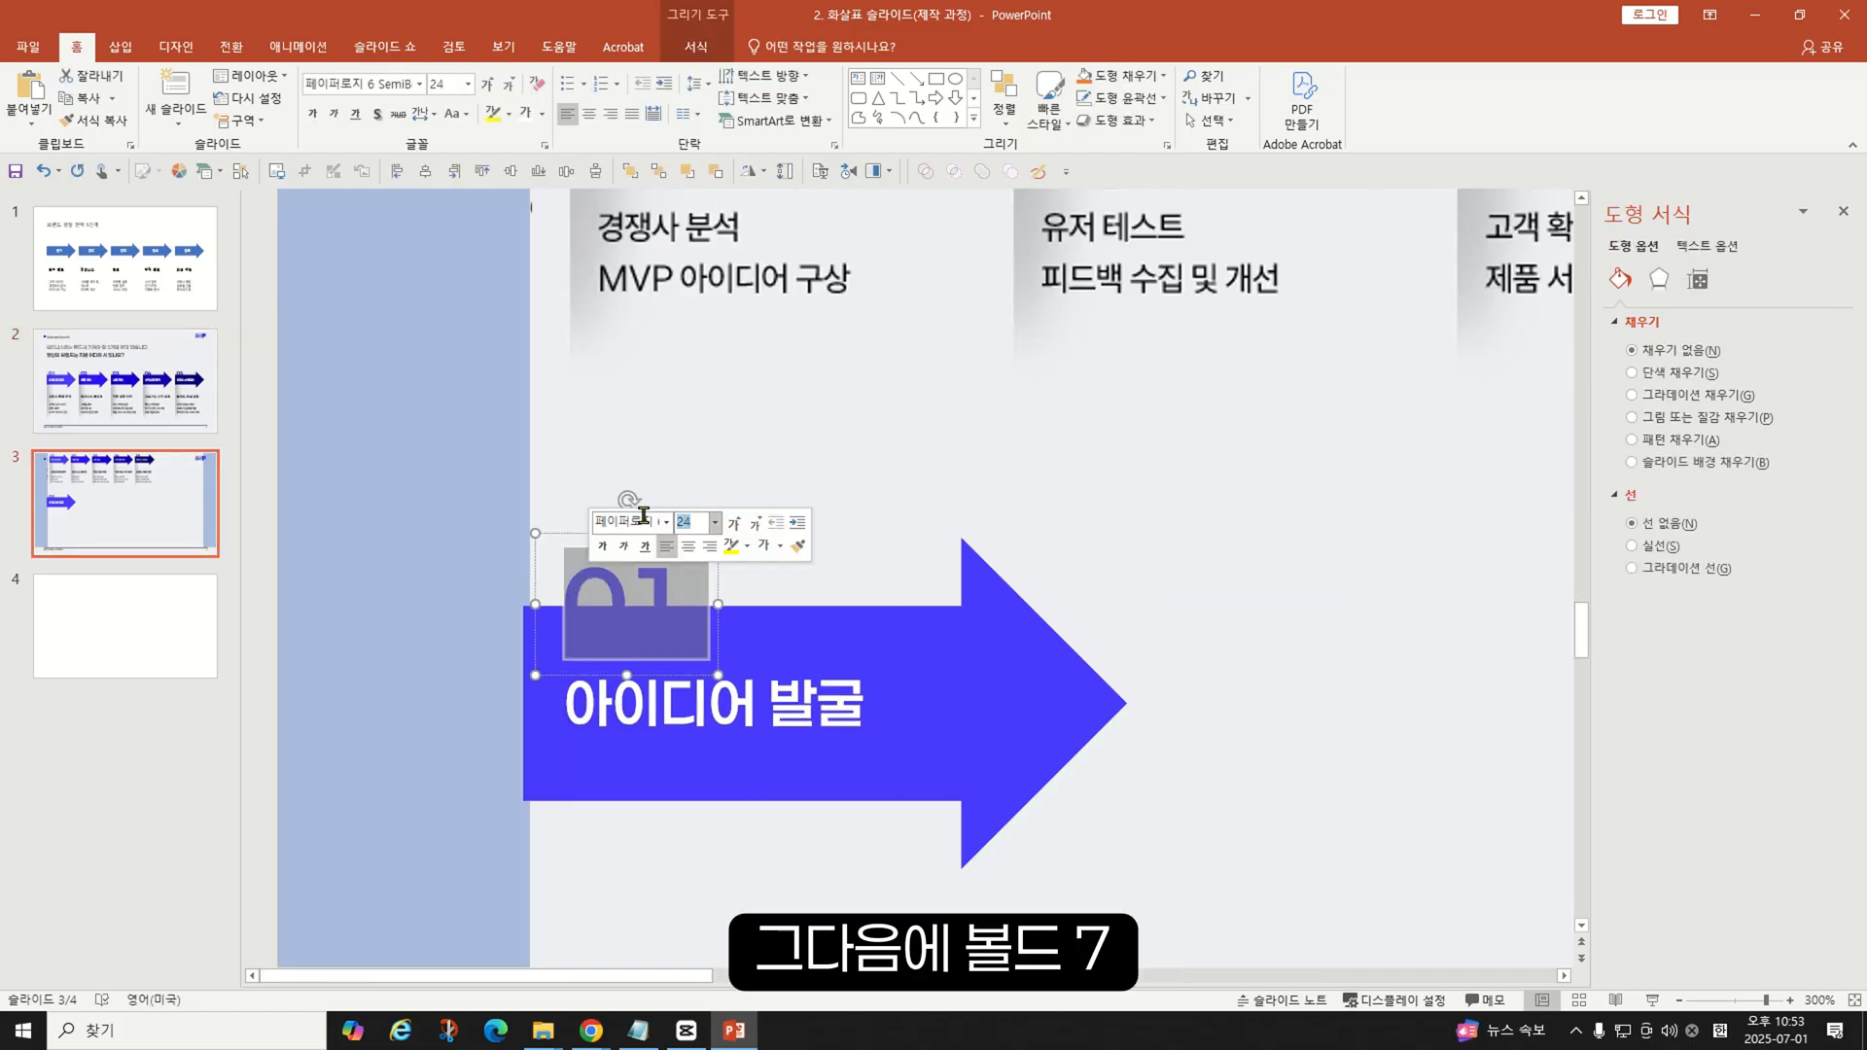
pyautogui.click(668, 525)
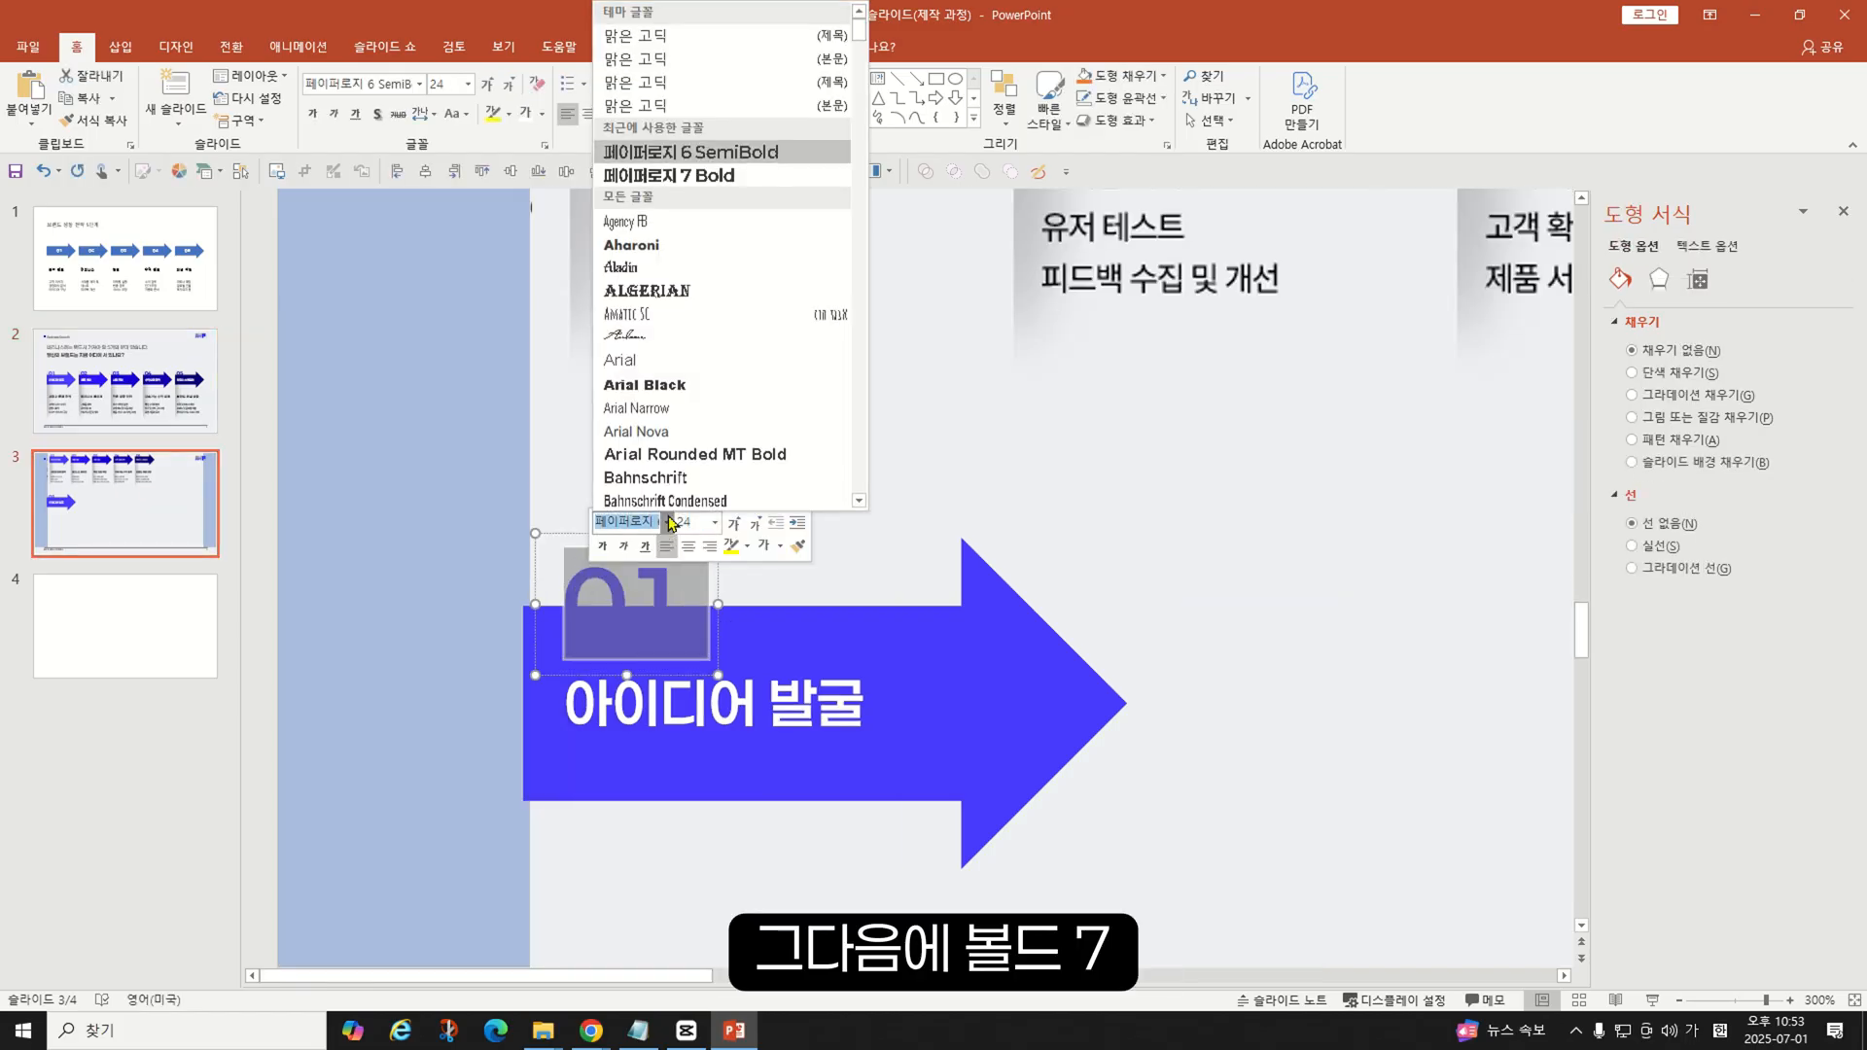
pyautogui.click(680, 176)
# - Move the "01" number up and fine-tune its height so its base slightly overlaps the arrow's upper edge
pyautogui.moveTo(683, 678); pyautogui.dragTo(683, 640)
pyautogui.hotkey('ctrl', 'Down')
pyautogui.hotkey('ctrl', 'Down')
pyautogui.hotkey('ctrl', 'Down')
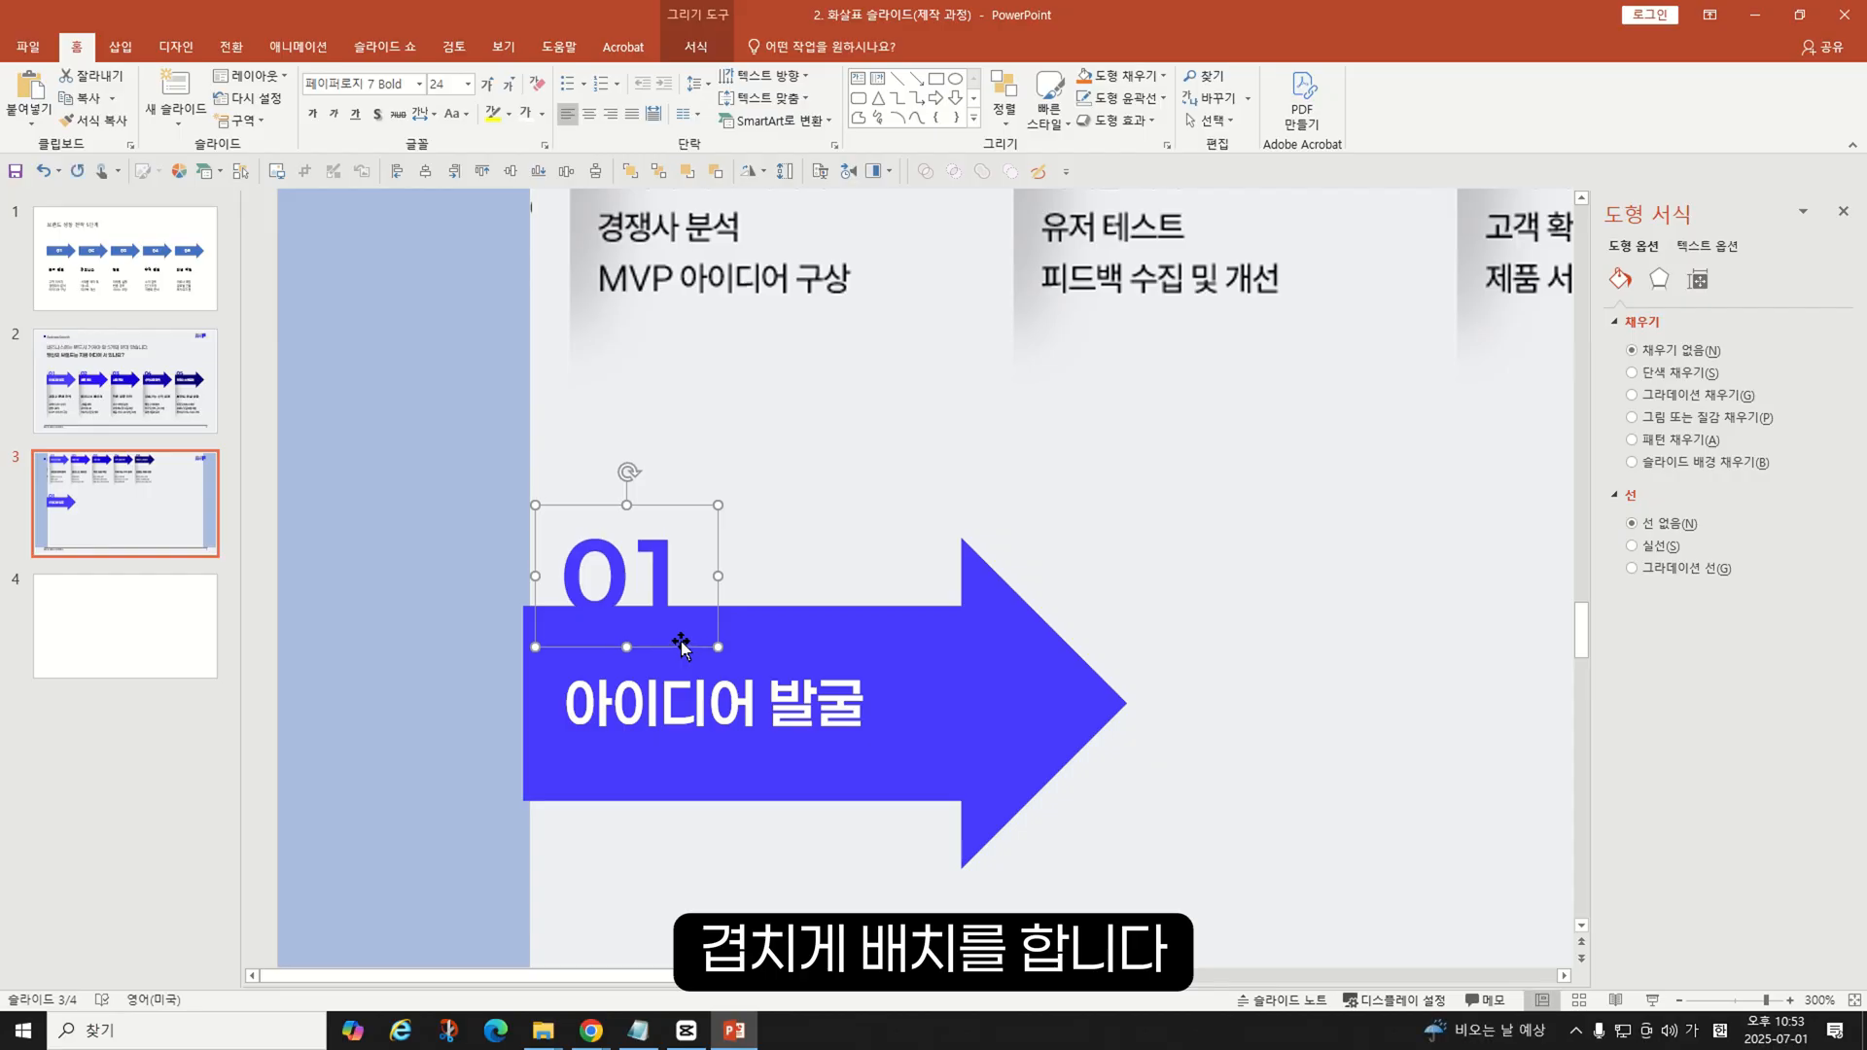
pyautogui.click(866, 825)
# - Shift the arrow together with its label and number so its left edge meets the left margin guide
pyautogui.scroll(-5, 865, 793)
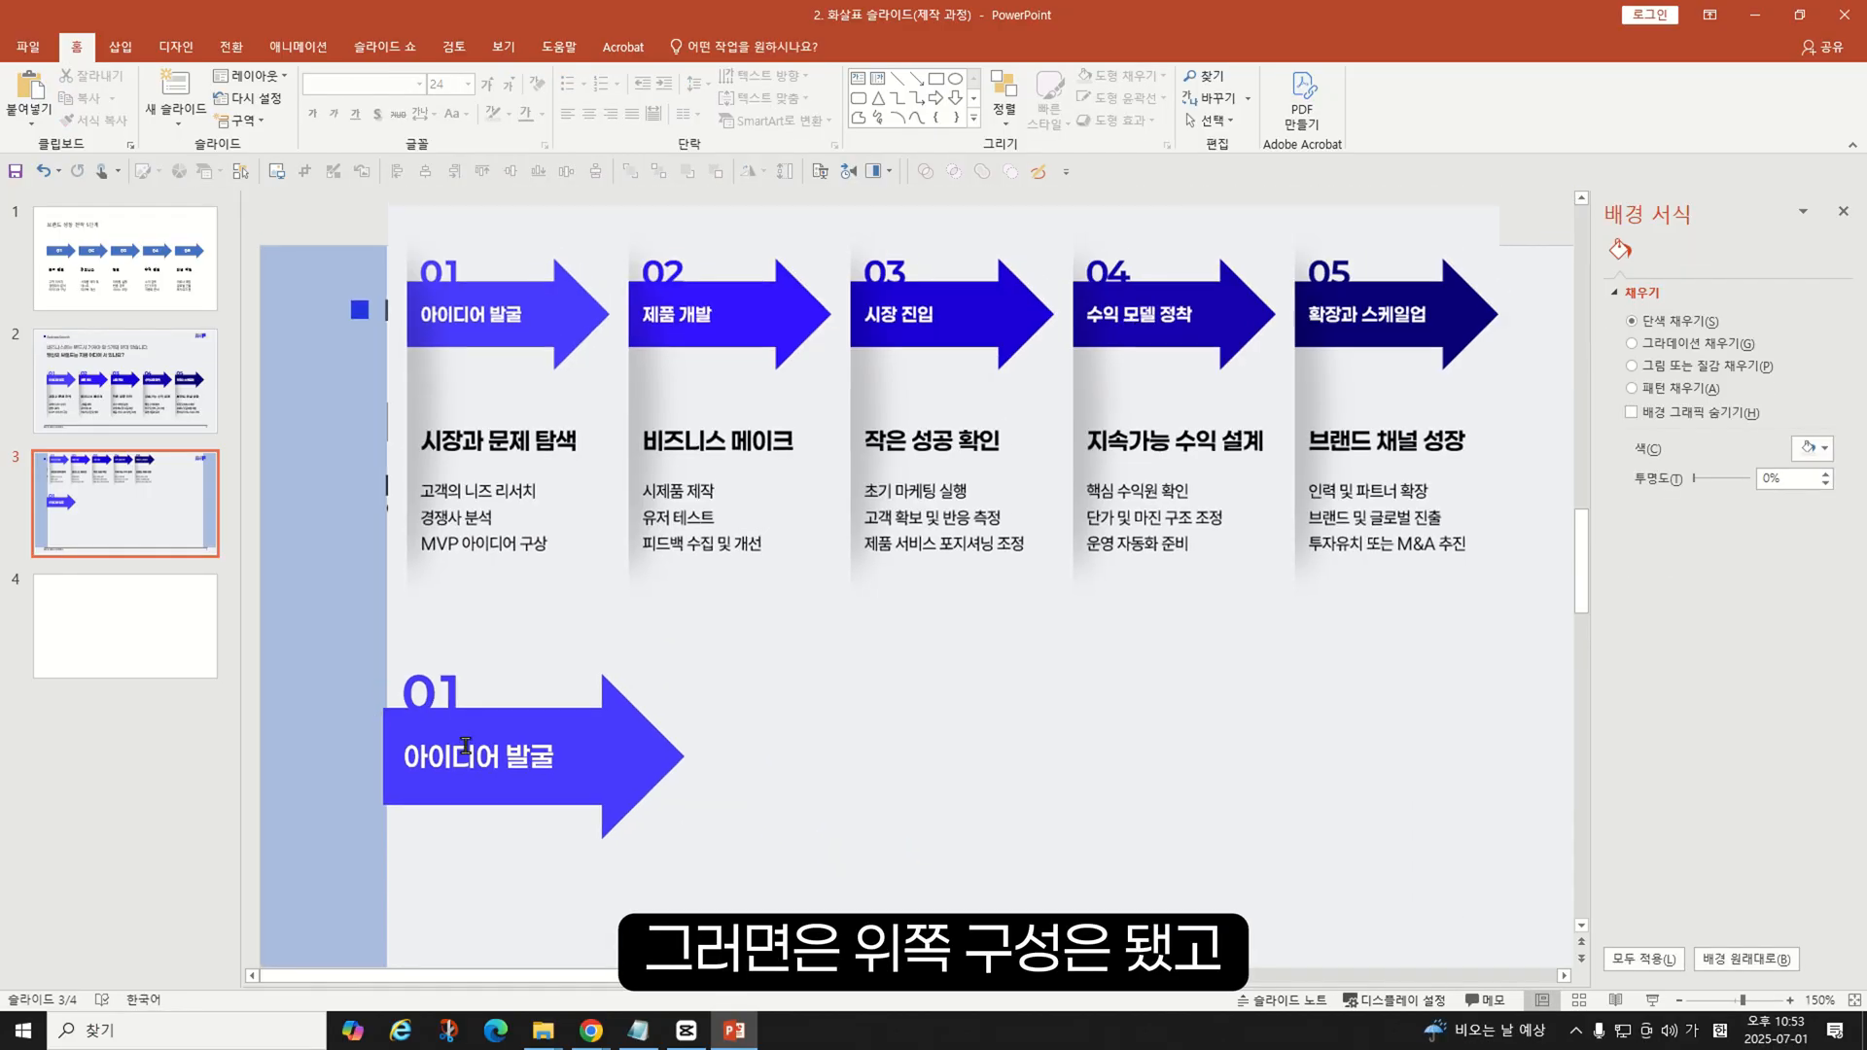
pyautogui.scroll(-1, 465, 746)
pyautogui.moveTo(633, 749); pyautogui.dragTo(341, 554)
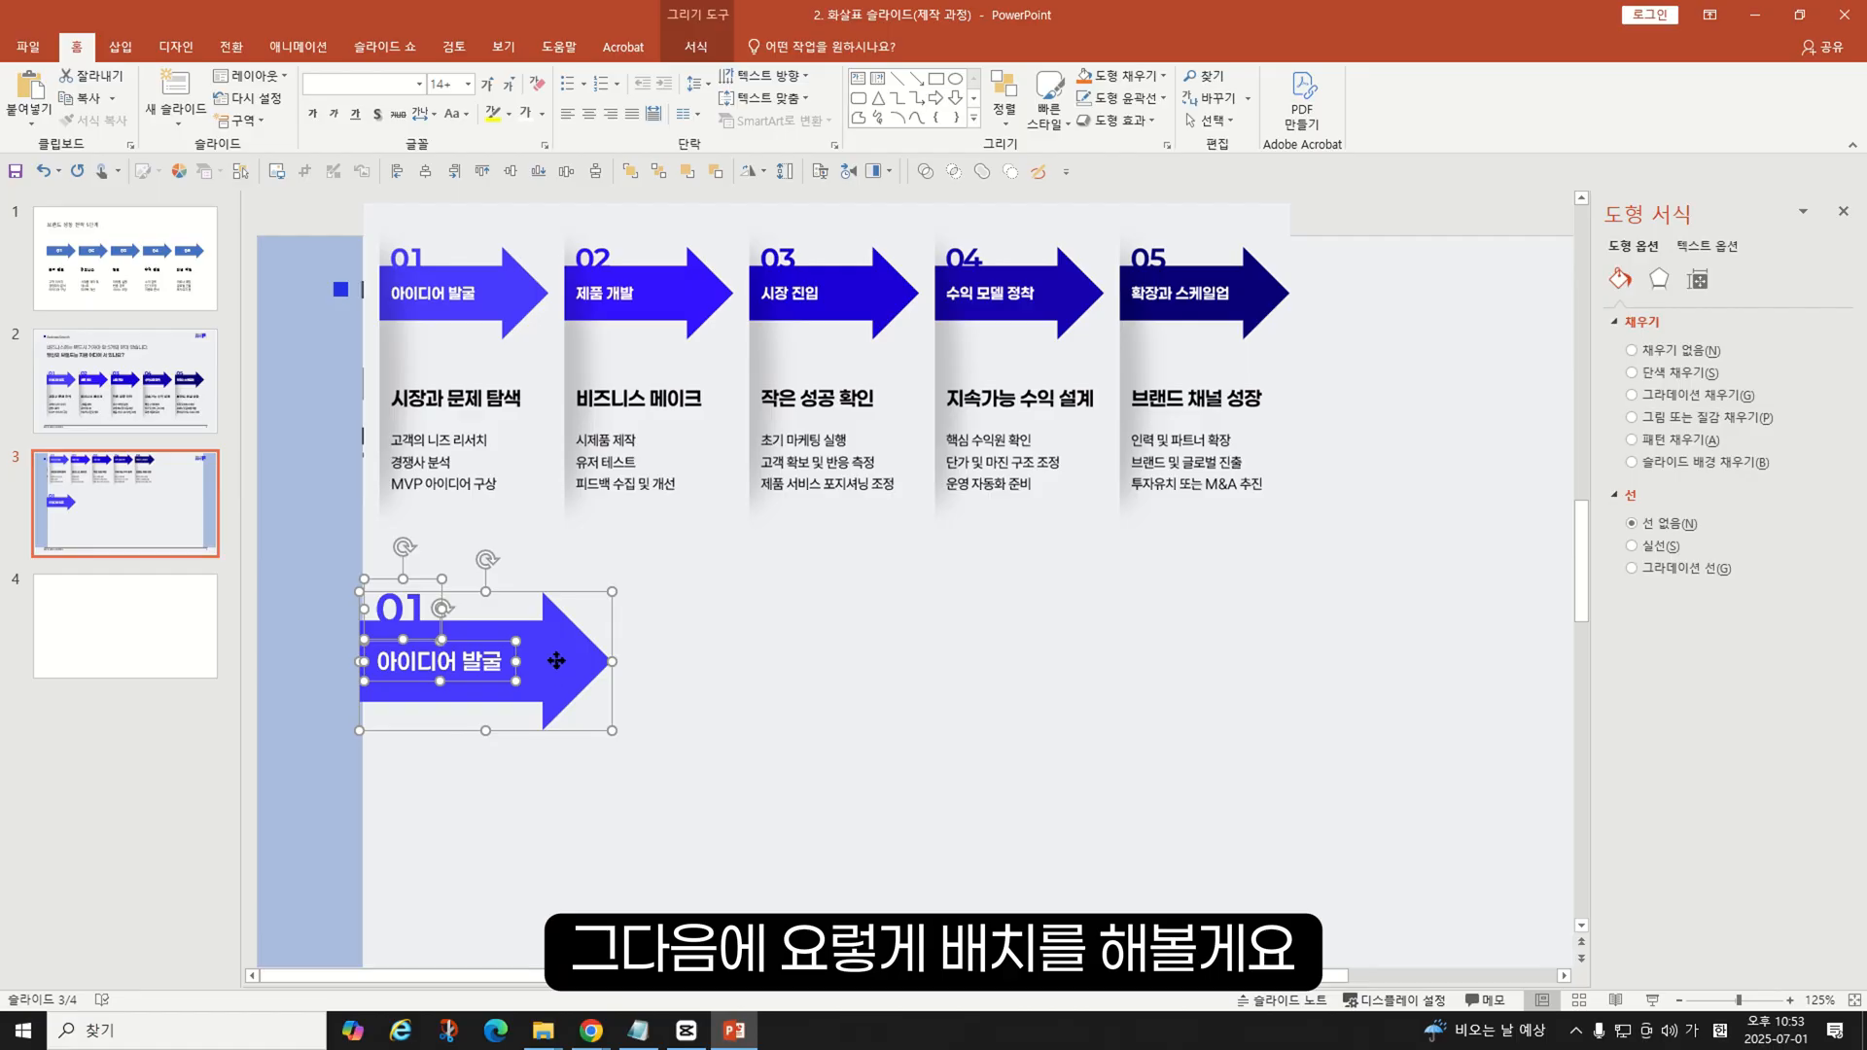
pyautogui.moveTo(556, 661); pyautogui.dragTo(560, 661)
pyautogui.click(681, 661)
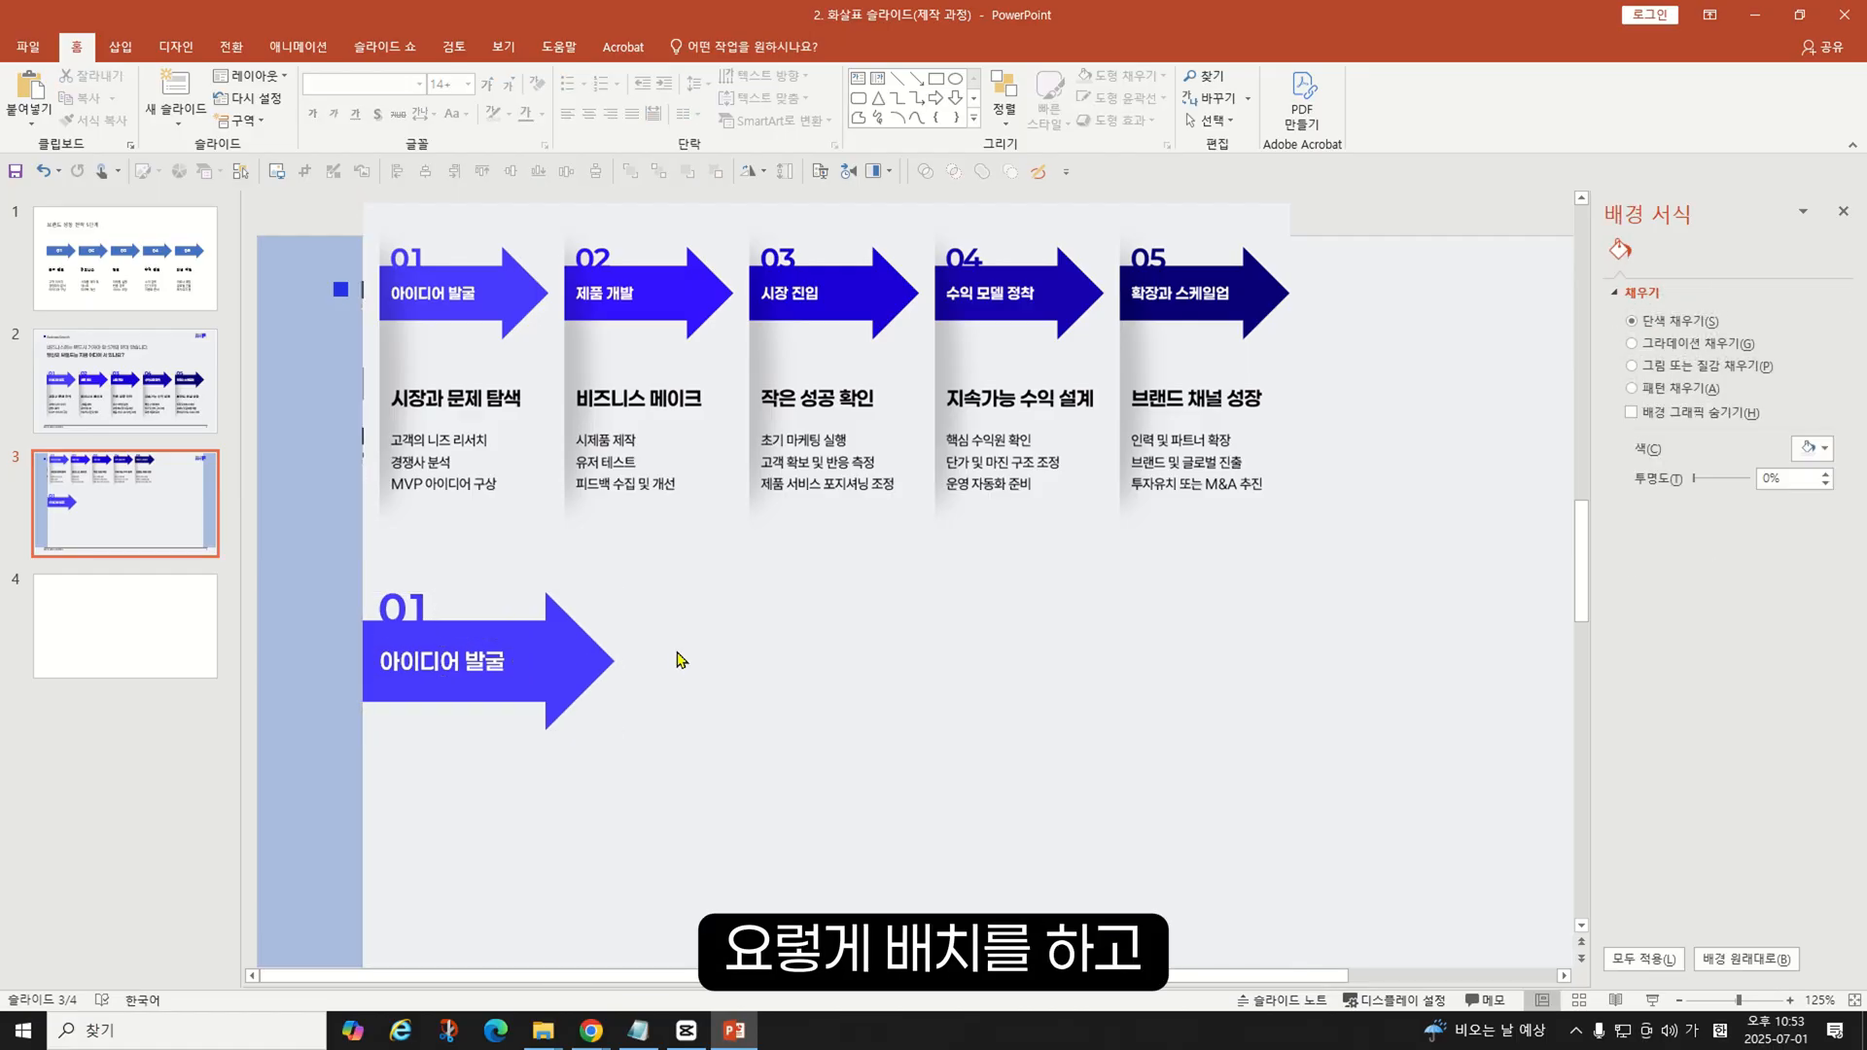
# - Duplicate the "아이디어 발굴" label straight down below the arrow and format the copy black at 18 pt
pyautogui.click(483, 669)
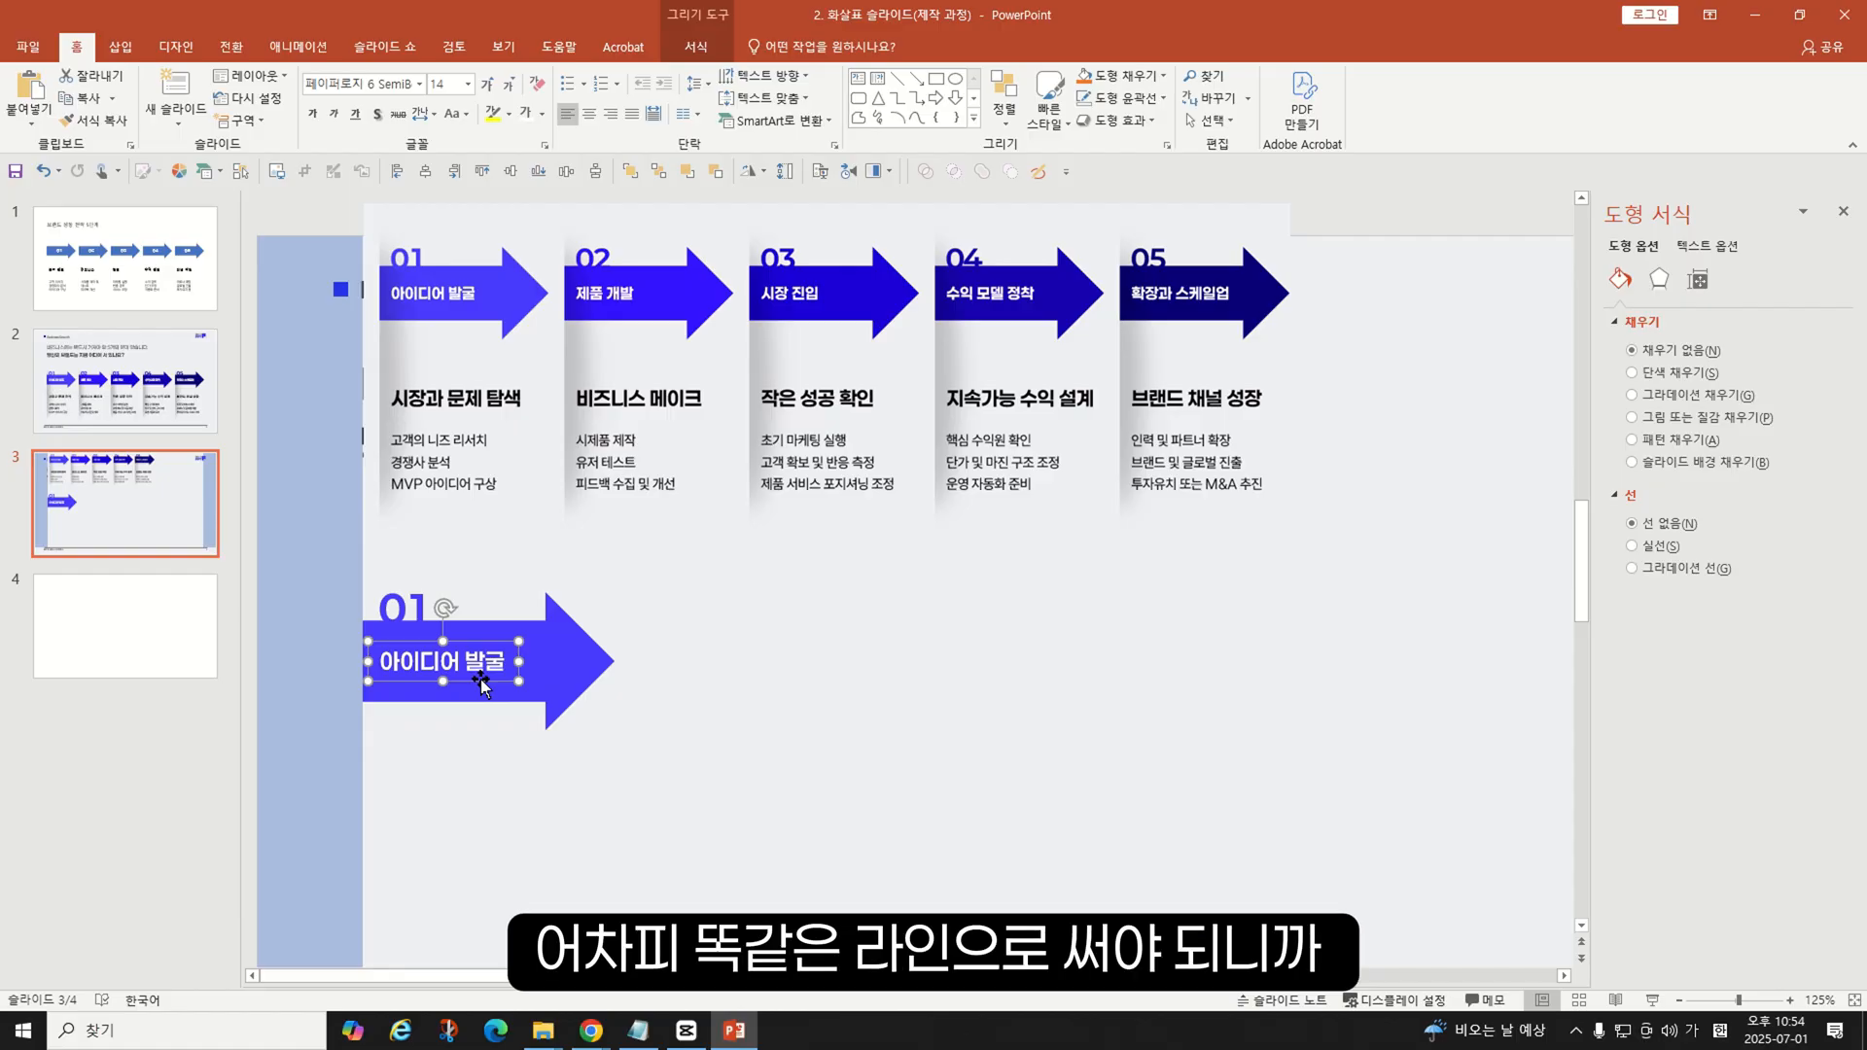
pyautogui.moveTo(480, 678); pyautogui.dragTo(489, 799)
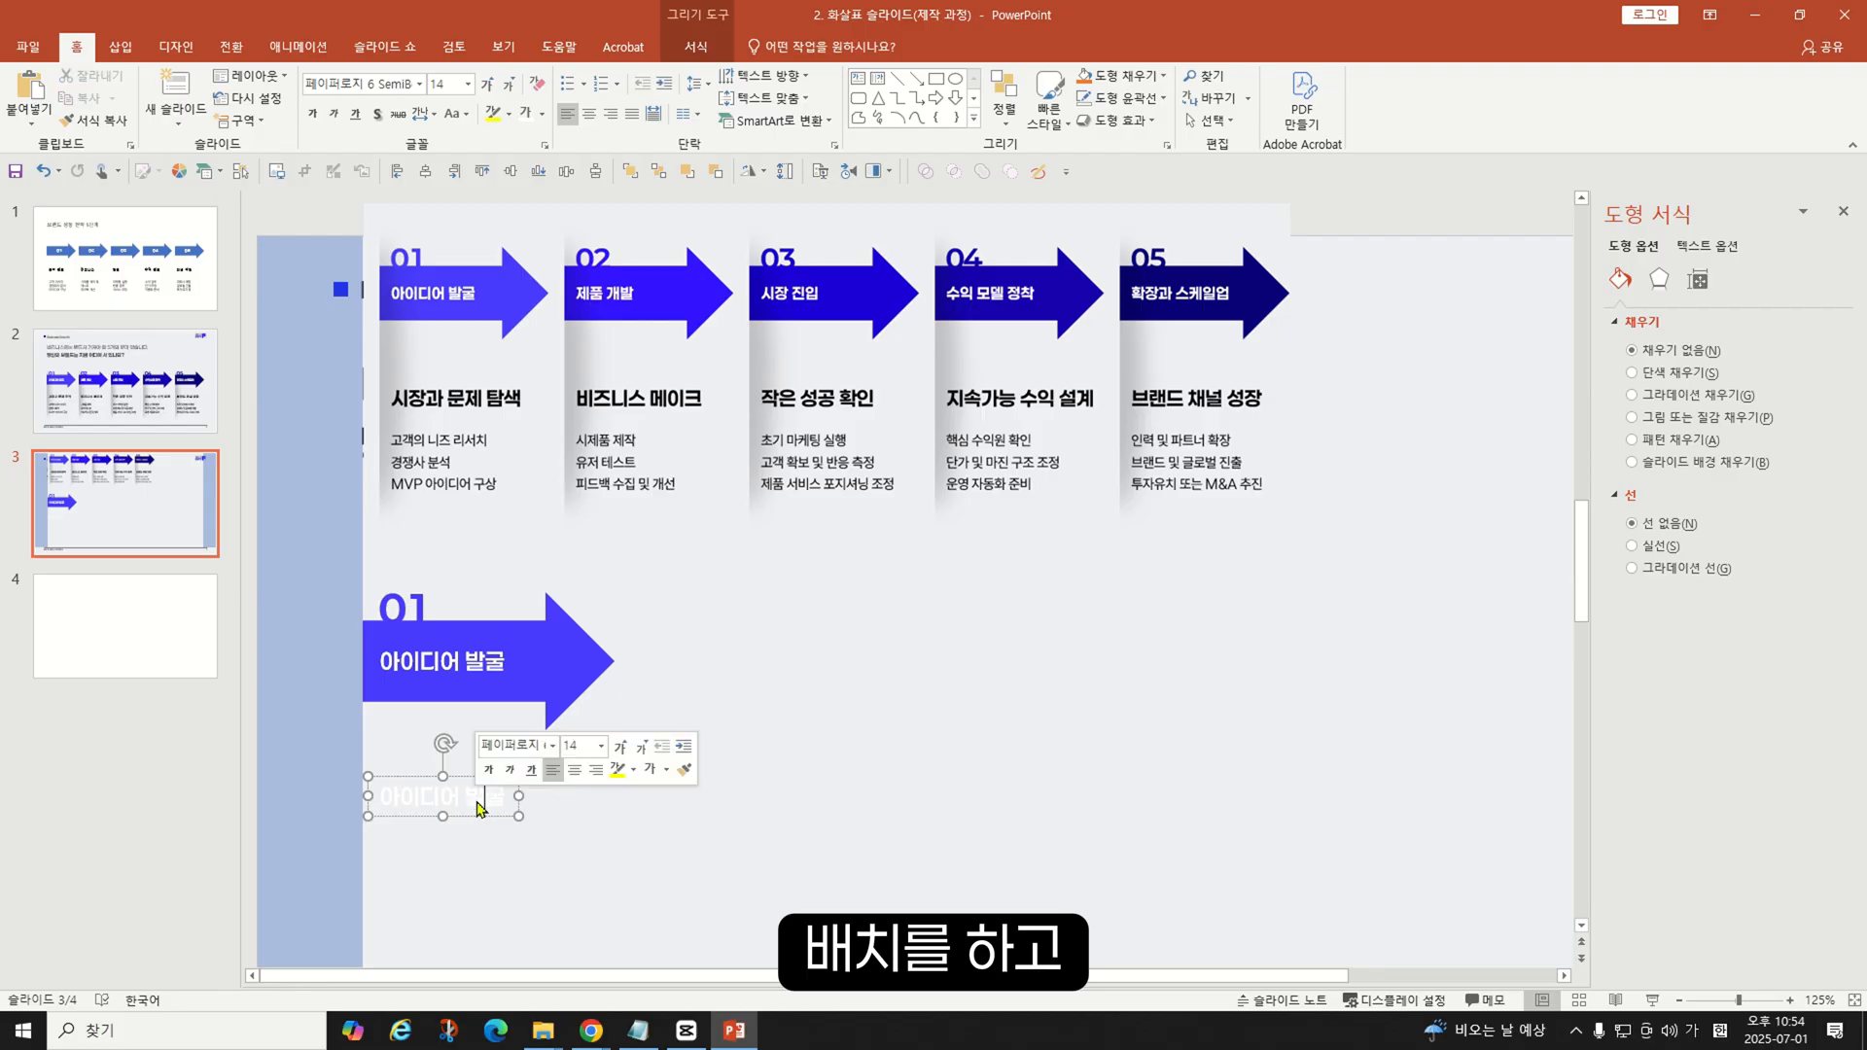
pyautogui.click(666, 769)
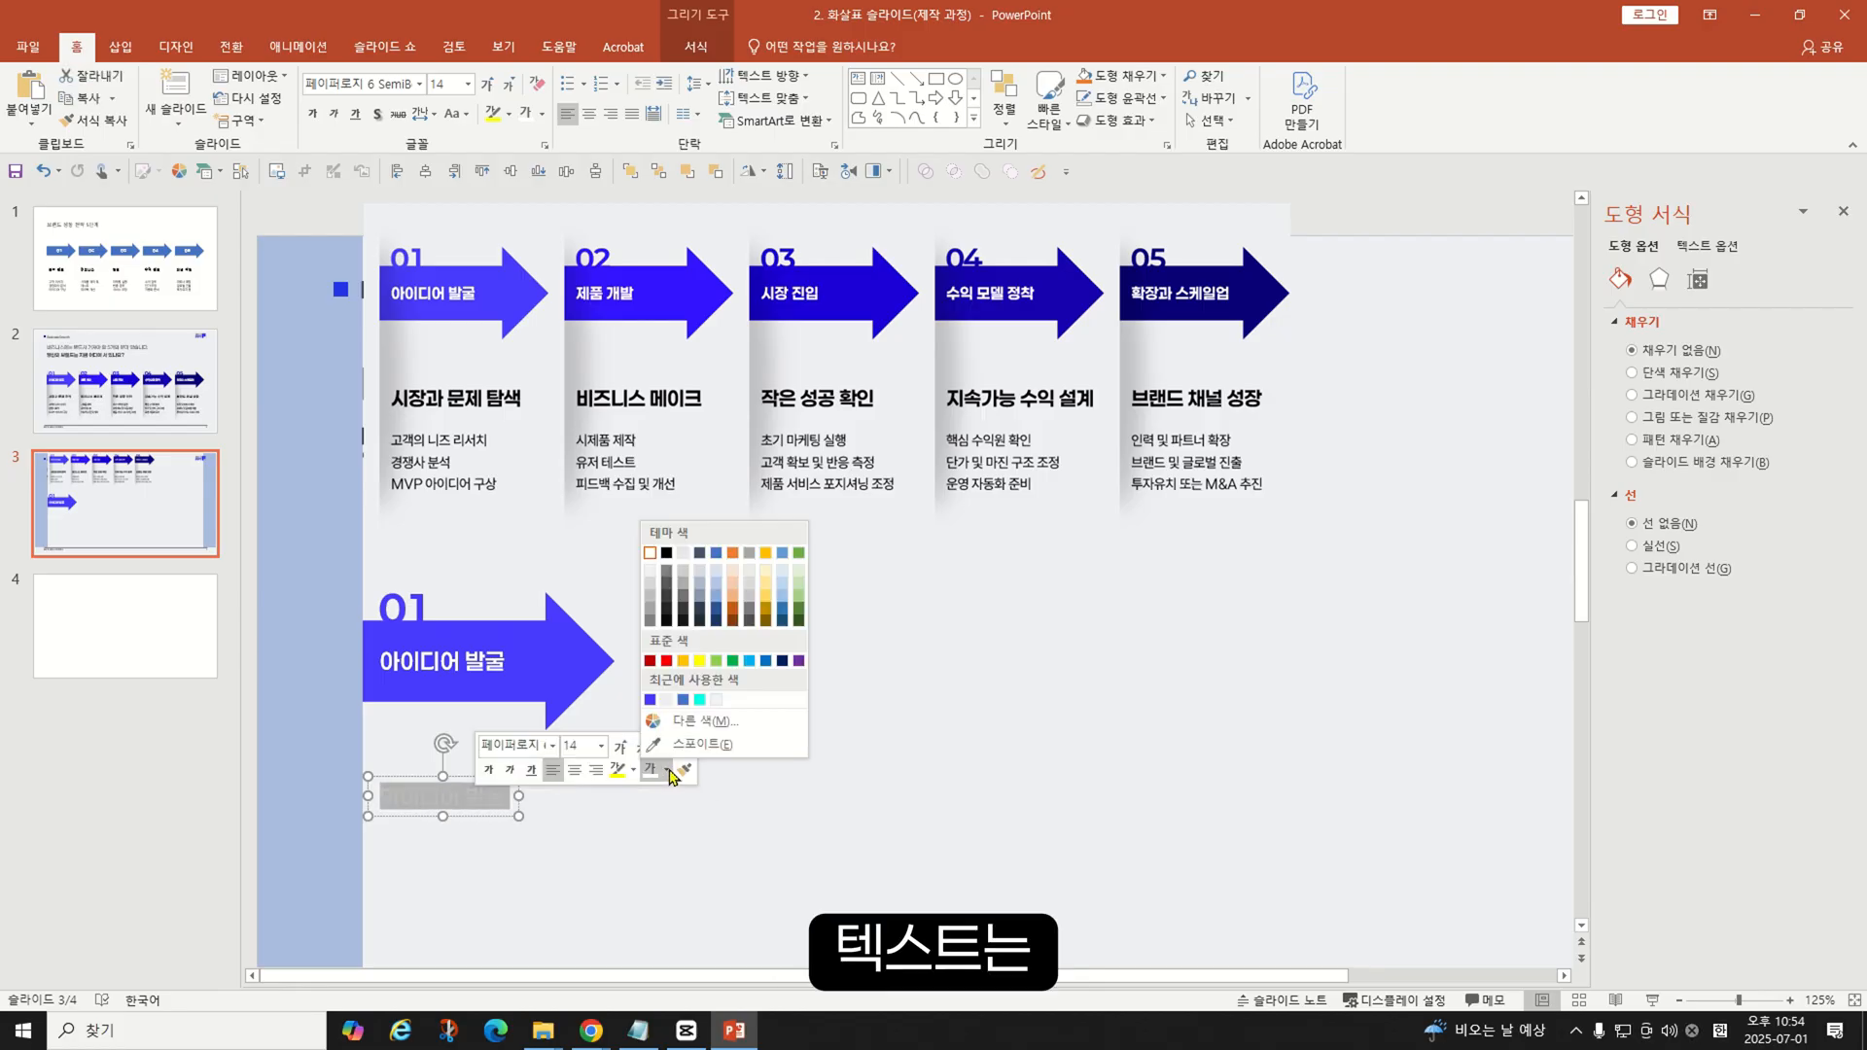
pyautogui.click(668, 557)
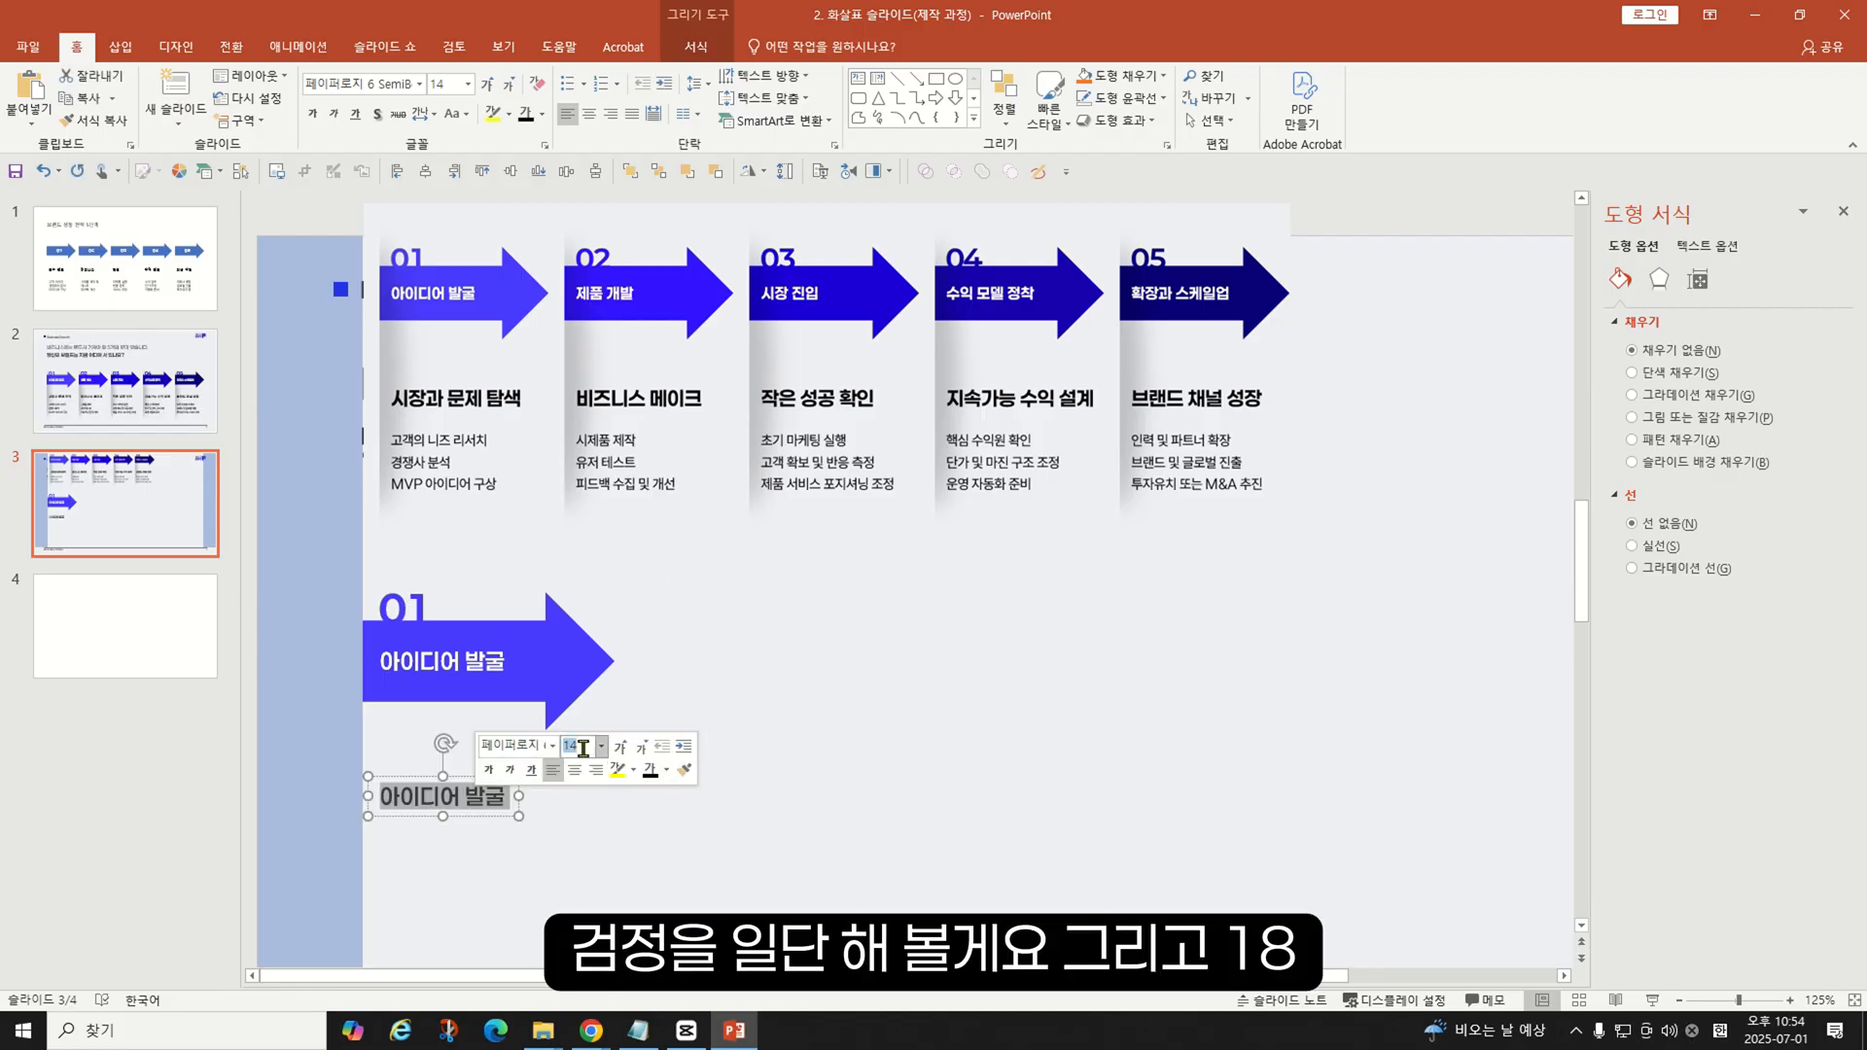
pyautogui.write('18')
pyautogui.press('Return')
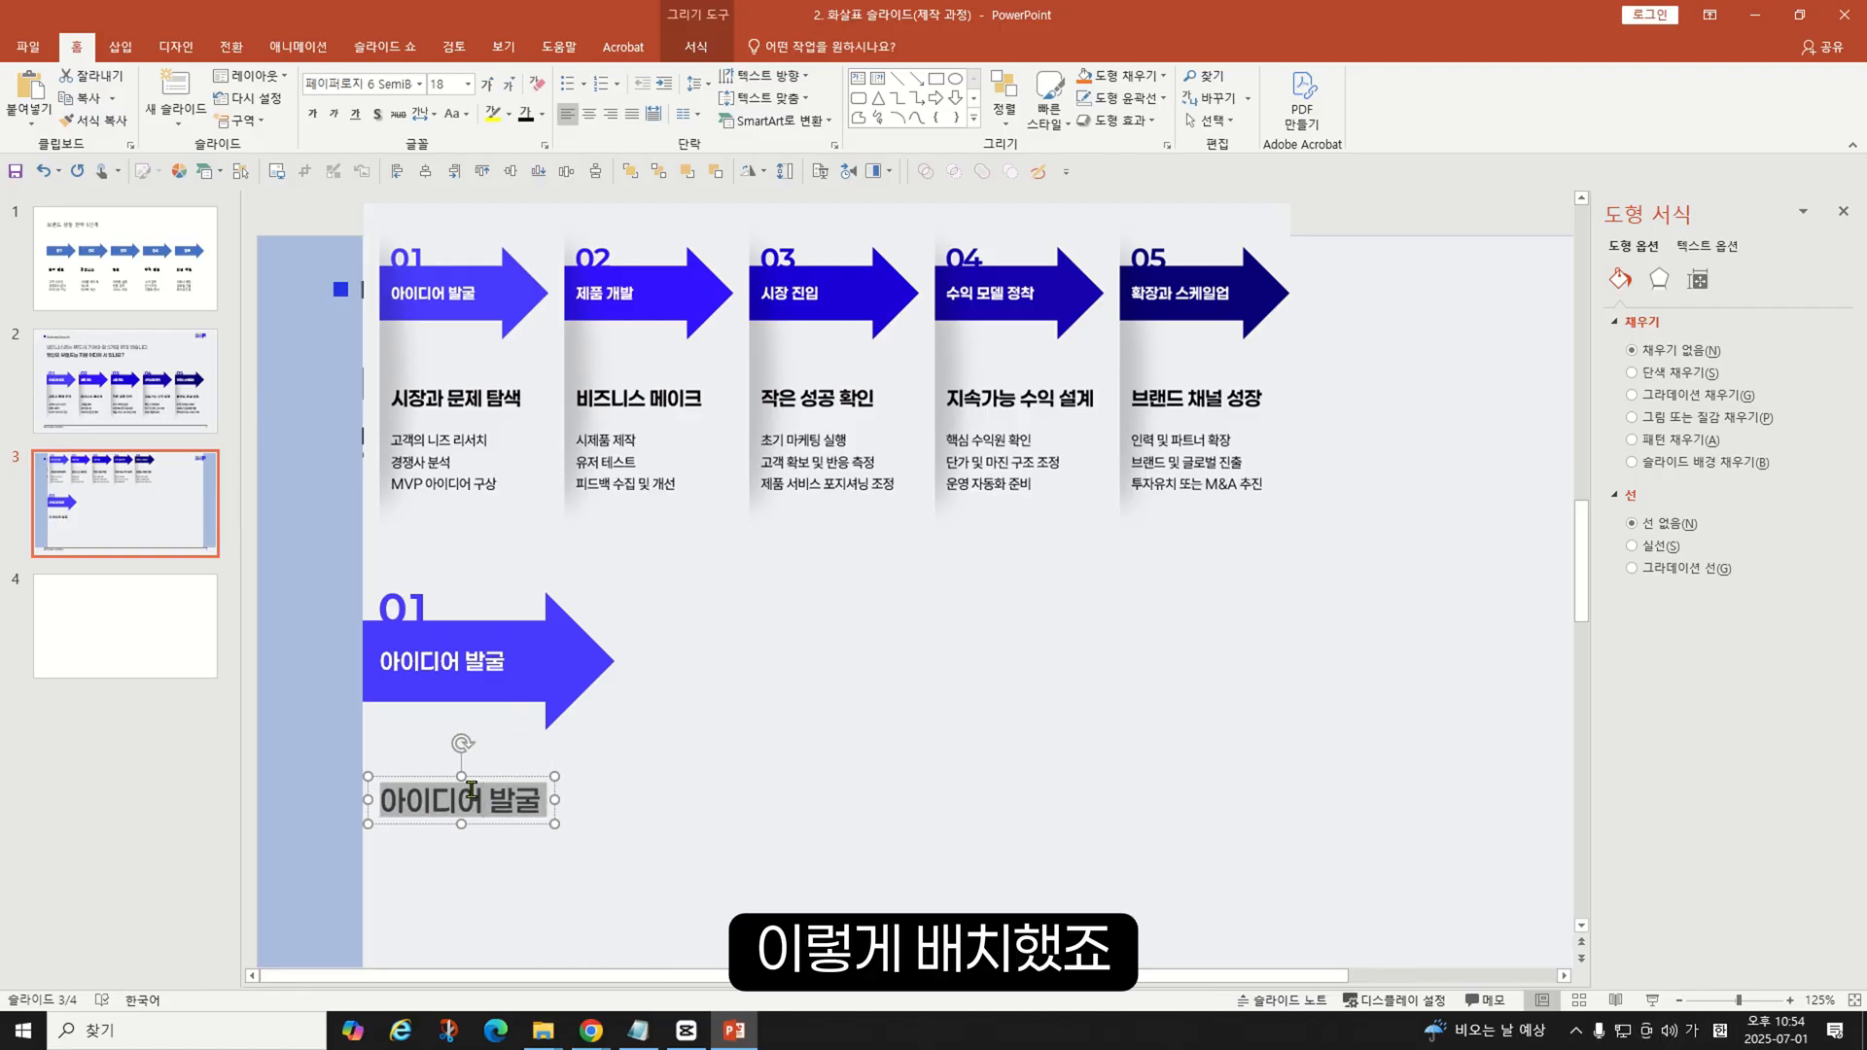
# - Replace the black copy's text with "시장과 문제 탐색"
pyautogui.write('시장과 무')
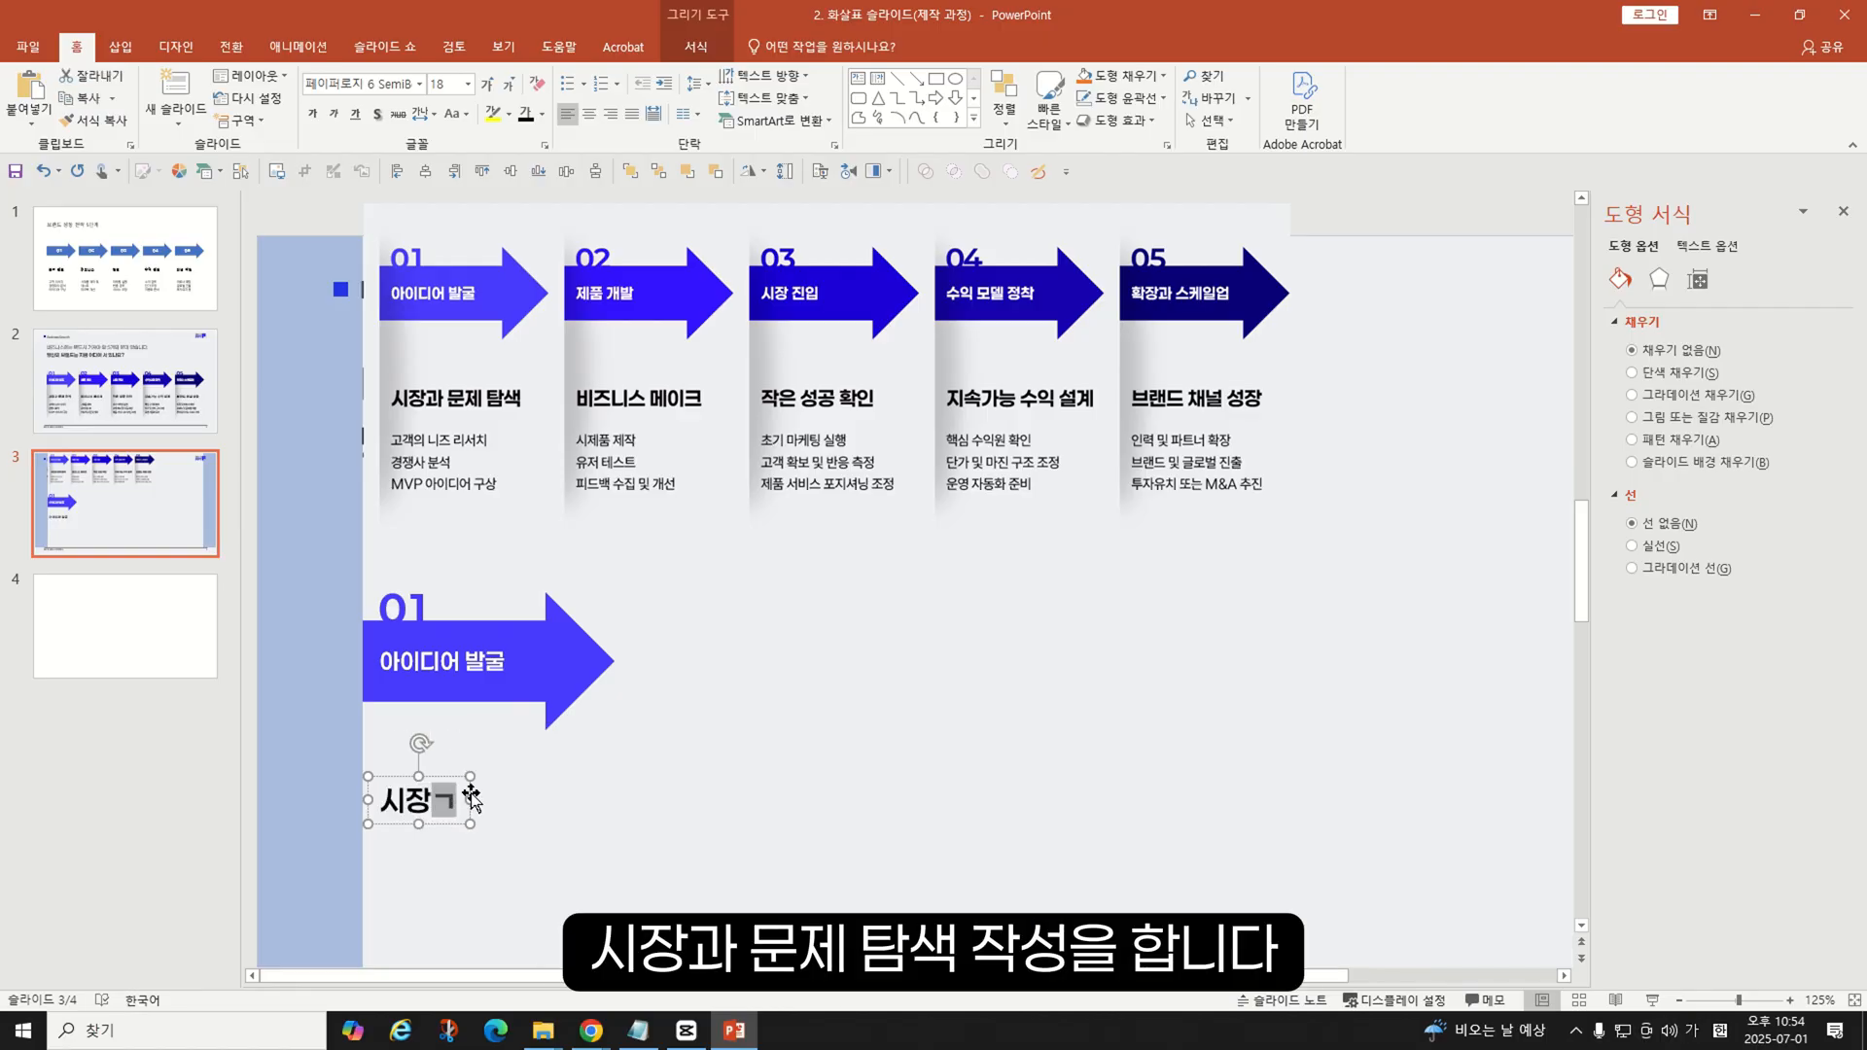
pyautogui.write('ㄴ제 탐ㅅ')
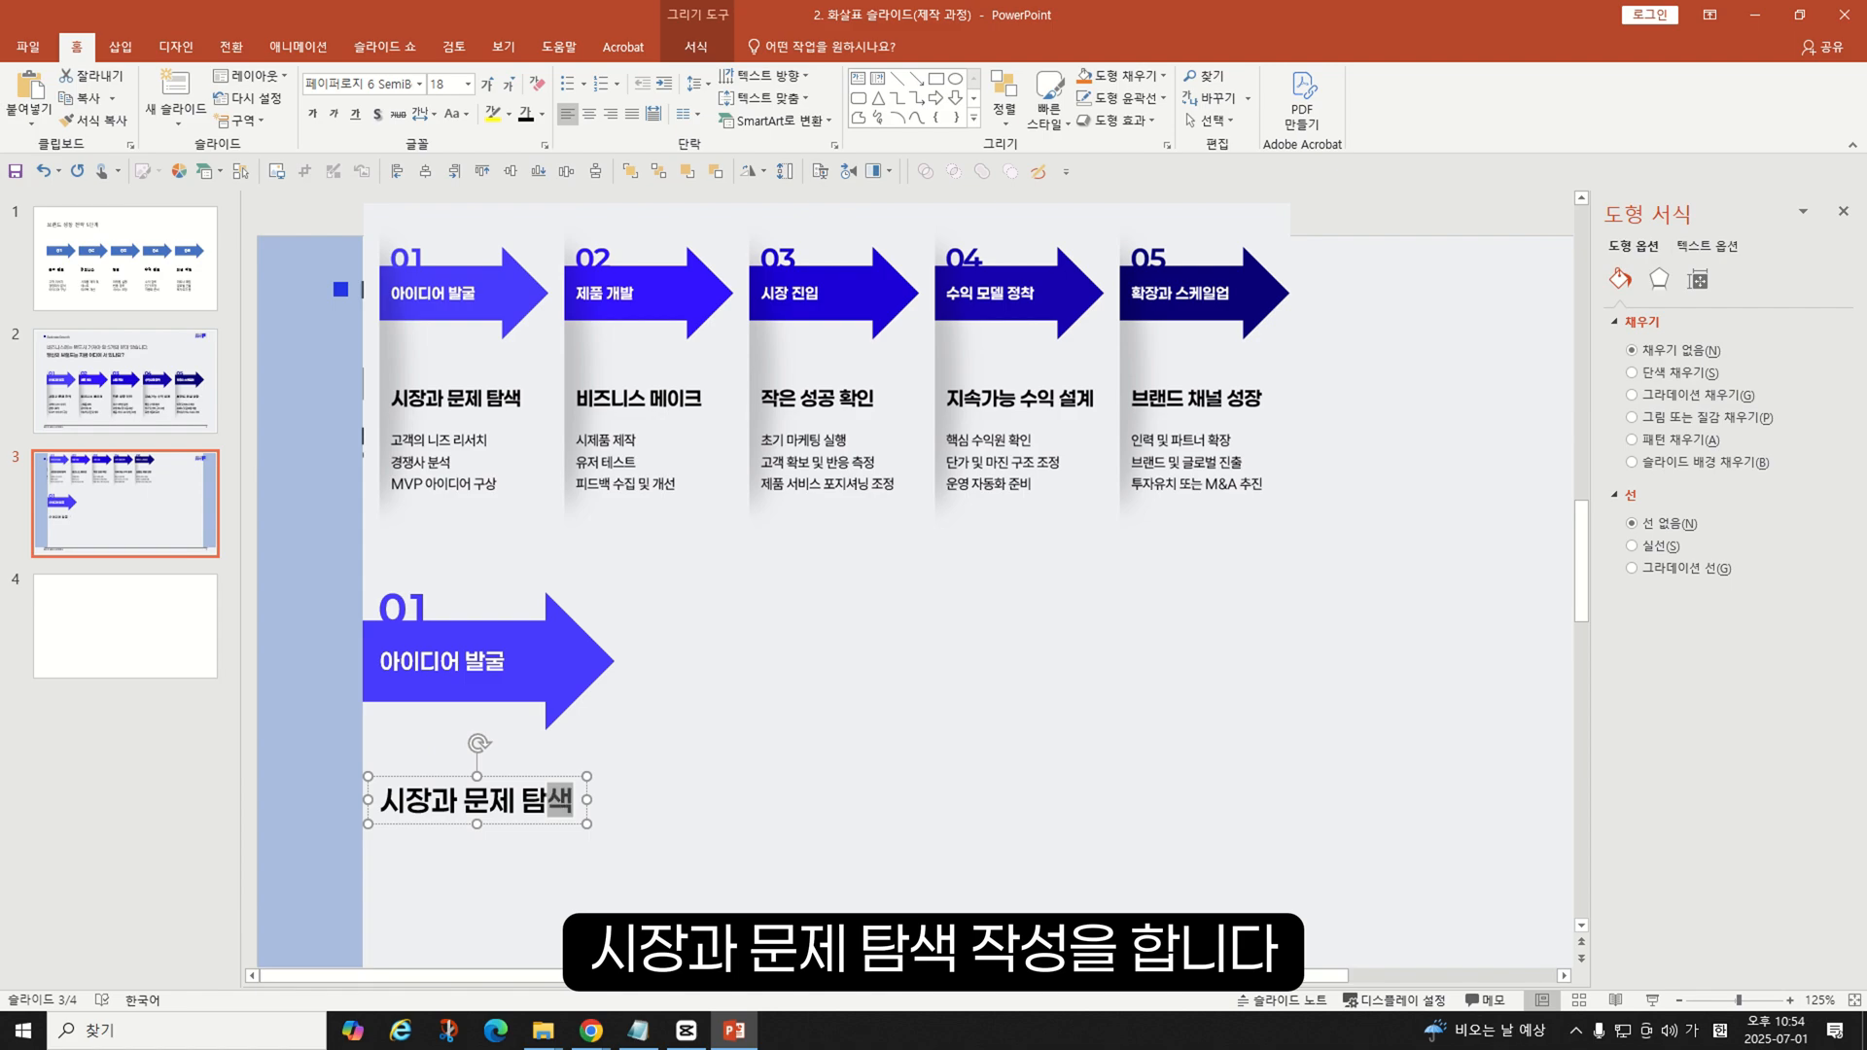
pyautogui.click(492, 846)
# - Duplicate the "시장과 문제 탐색" heading just below itself and set the copy to 14 pt 프리젠테이션 4 Regular
pyautogui.click(522, 822)
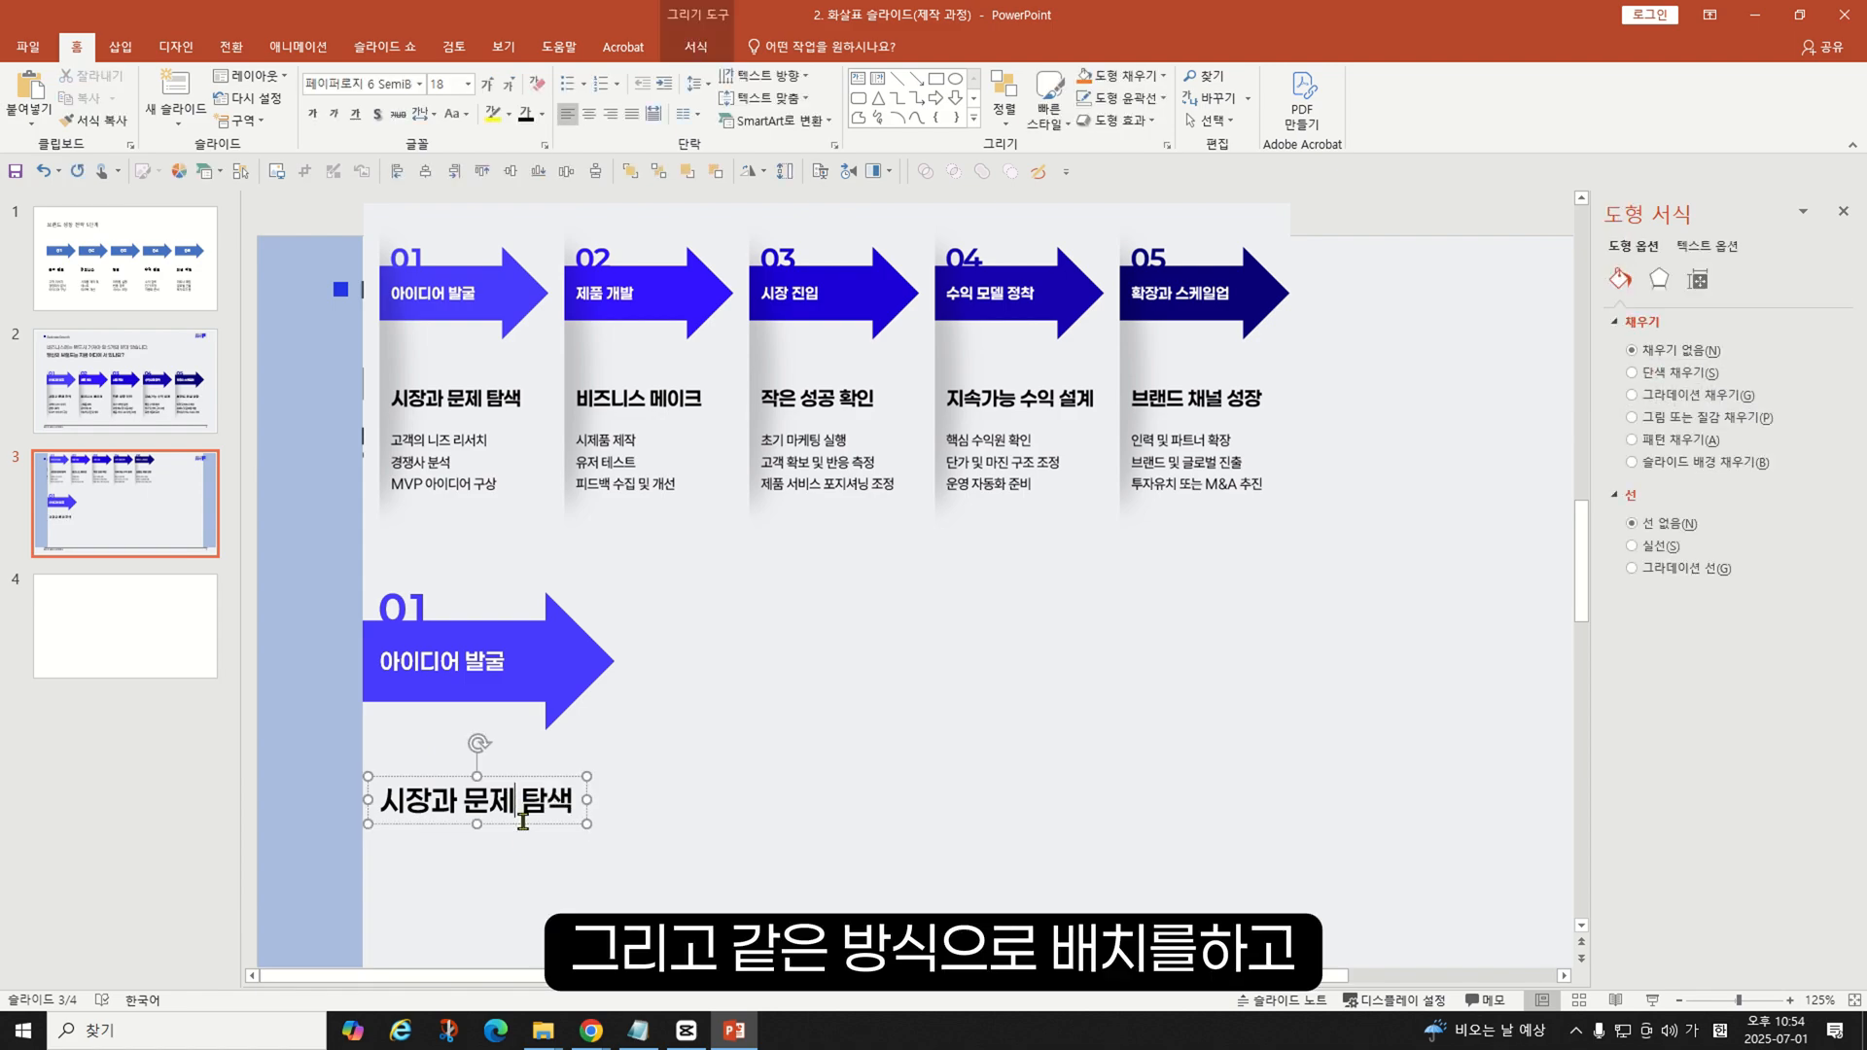
pyautogui.moveTo(522, 826); pyautogui.dragTo(523, 892)
pyautogui.tripleClick(518, 868)
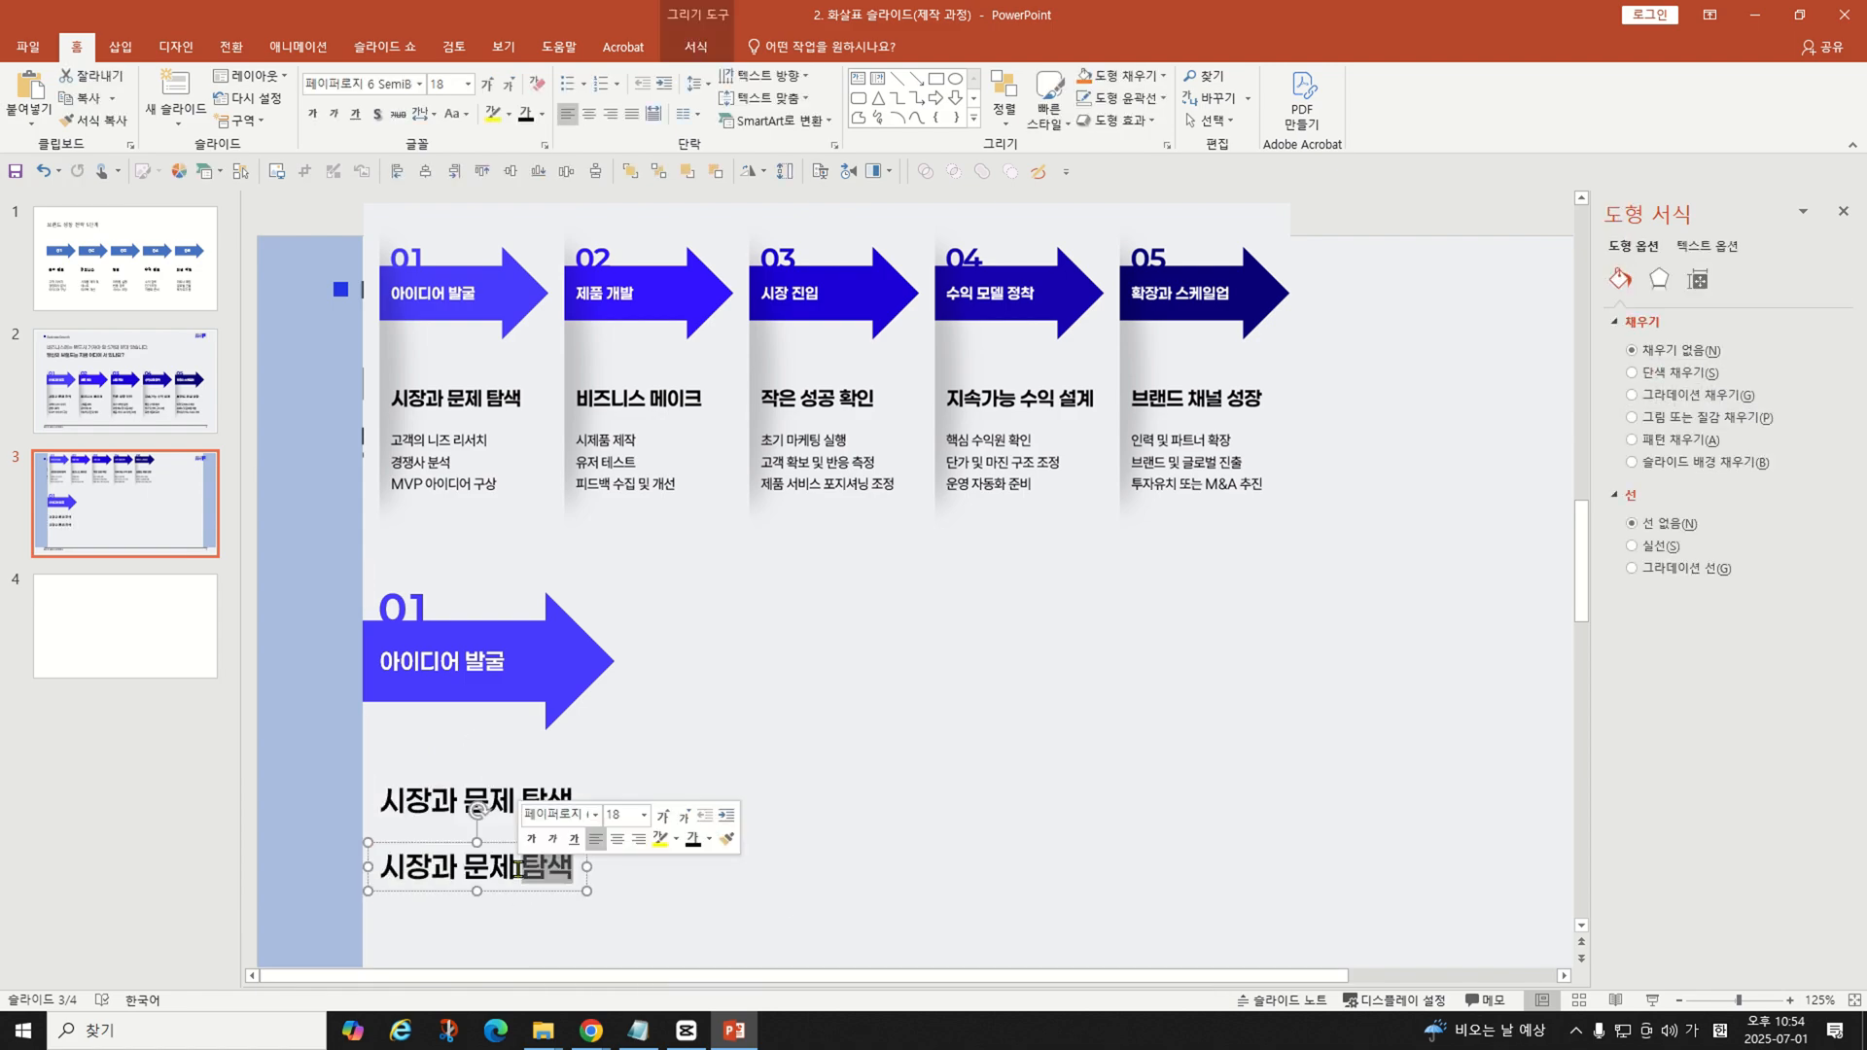
pyautogui.write('14')
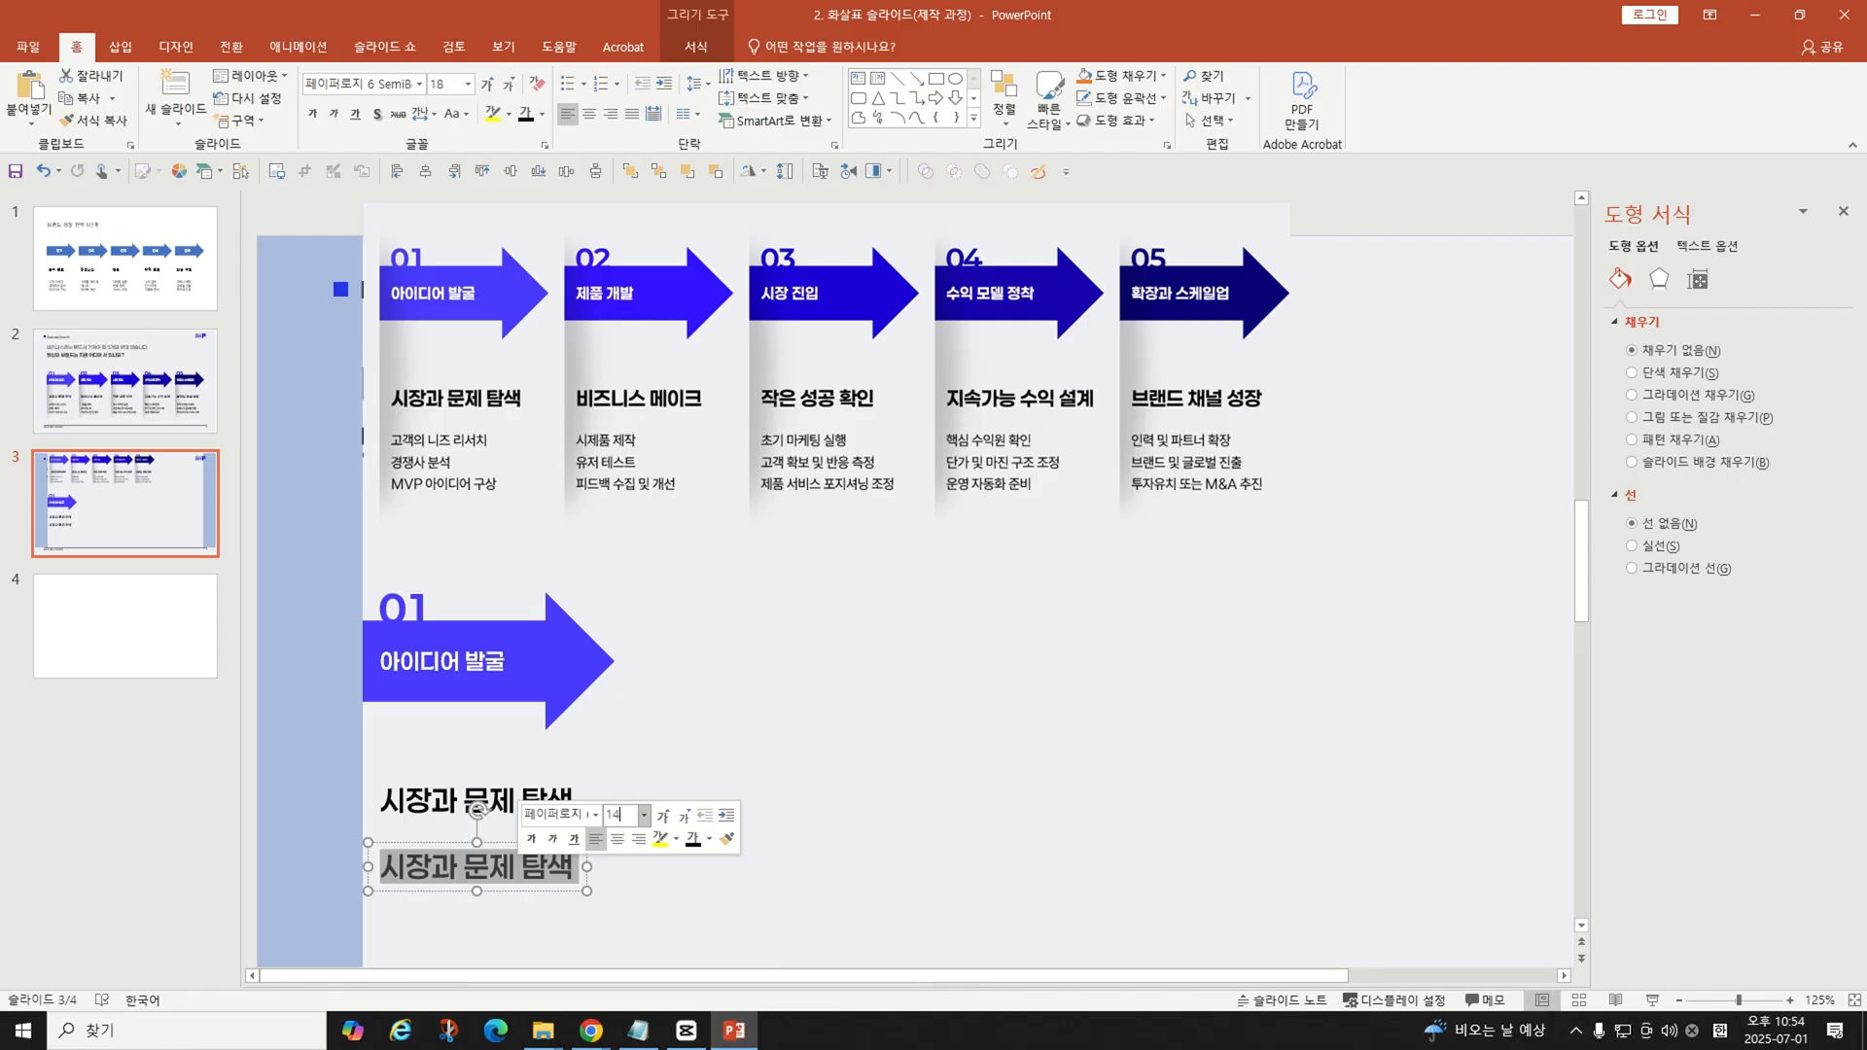
pyautogui.press('Return')
pyautogui.click(595, 815)
pyautogui.scroll(-20, 603, 584)
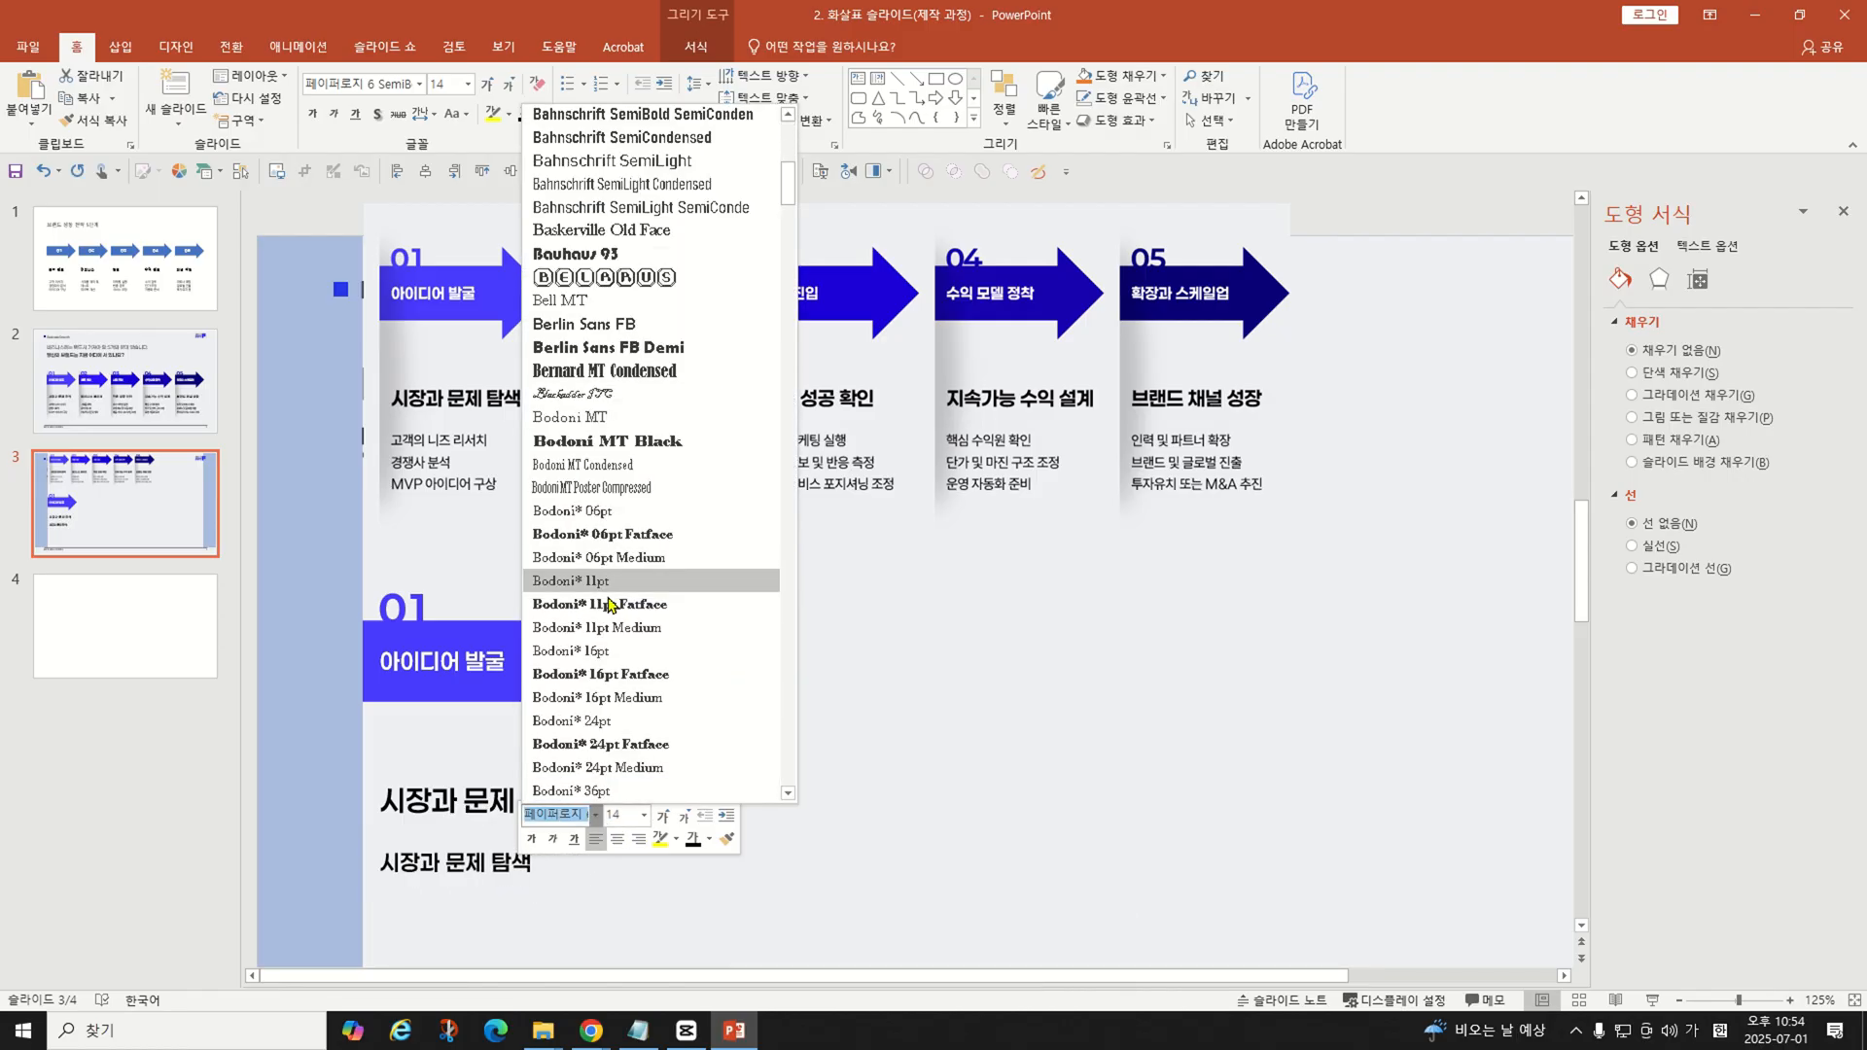
pyautogui.scroll(3, 612, 544)
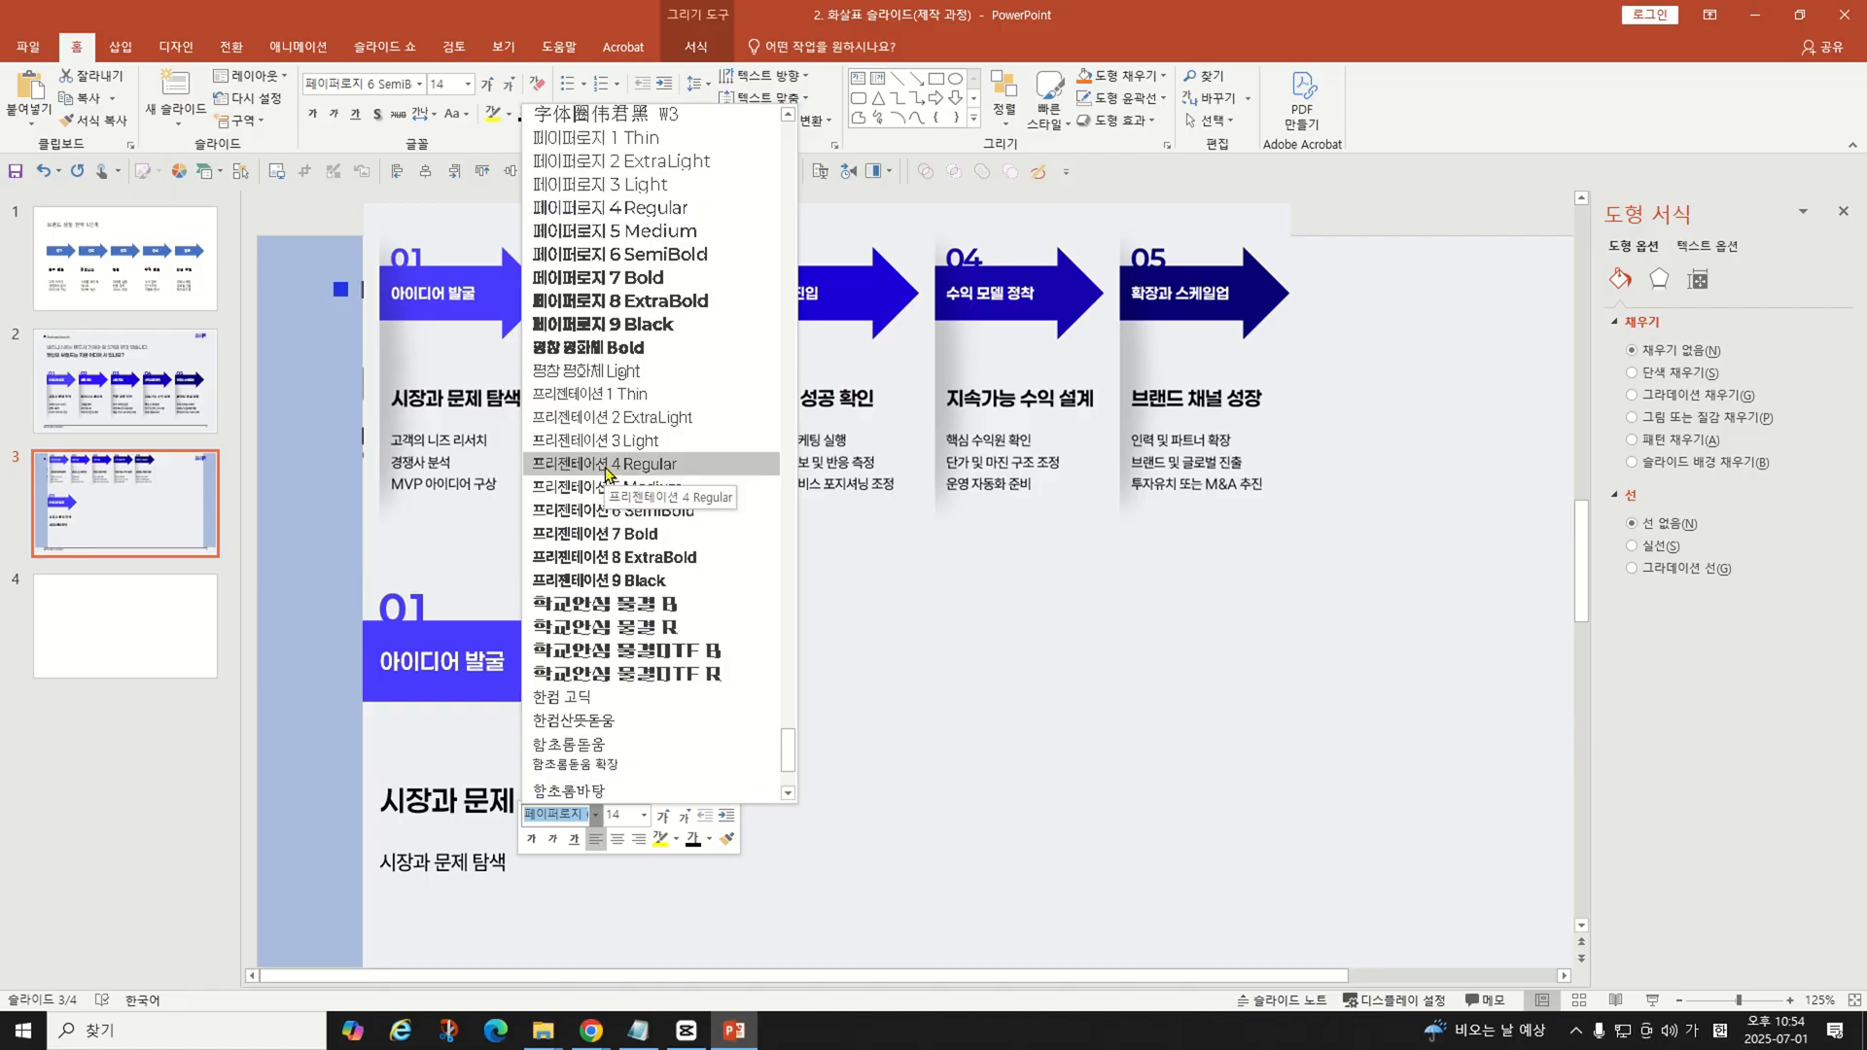
pyautogui.click(607, 465)
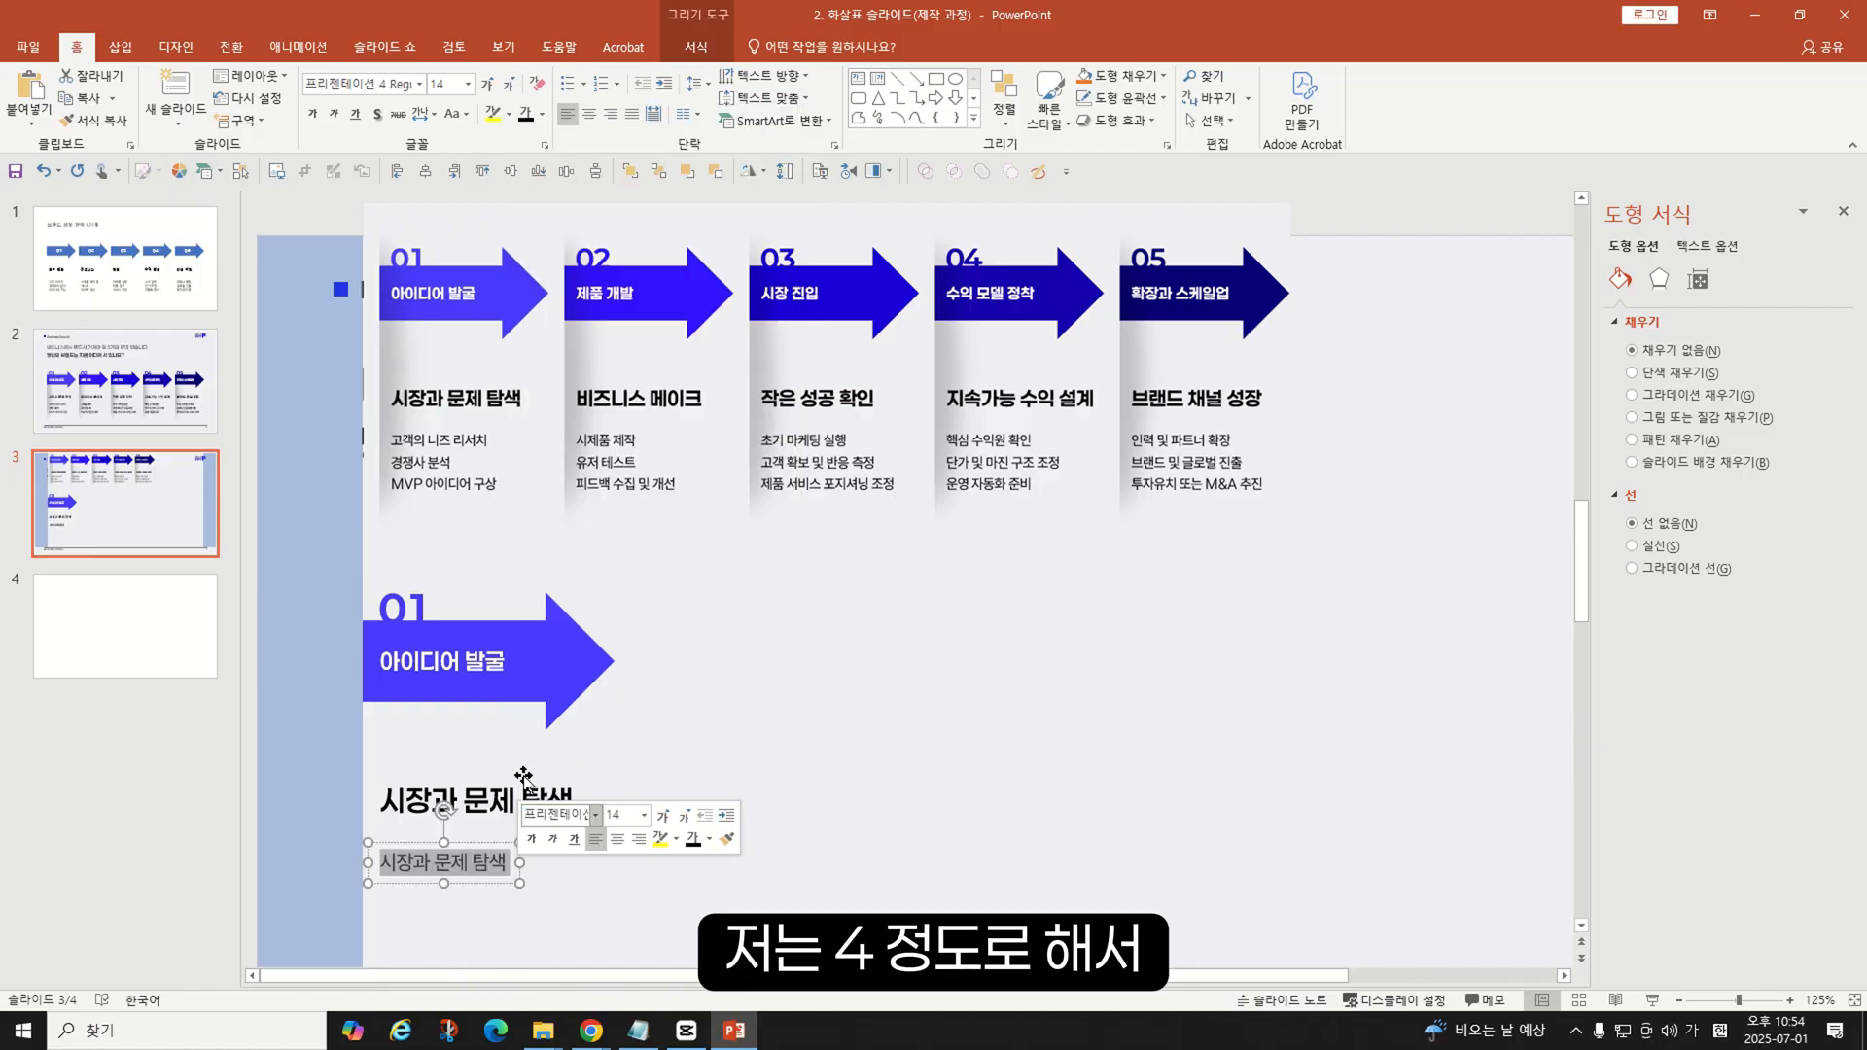
# - Replace the 14 pt copy's text with slide 2's three lines "고객의 니즈 리서치", "경쟁사 분석" and "MVP 아이디어 구상"
pyautogui.click(452, 864)
pyautogui.click(105, 405)
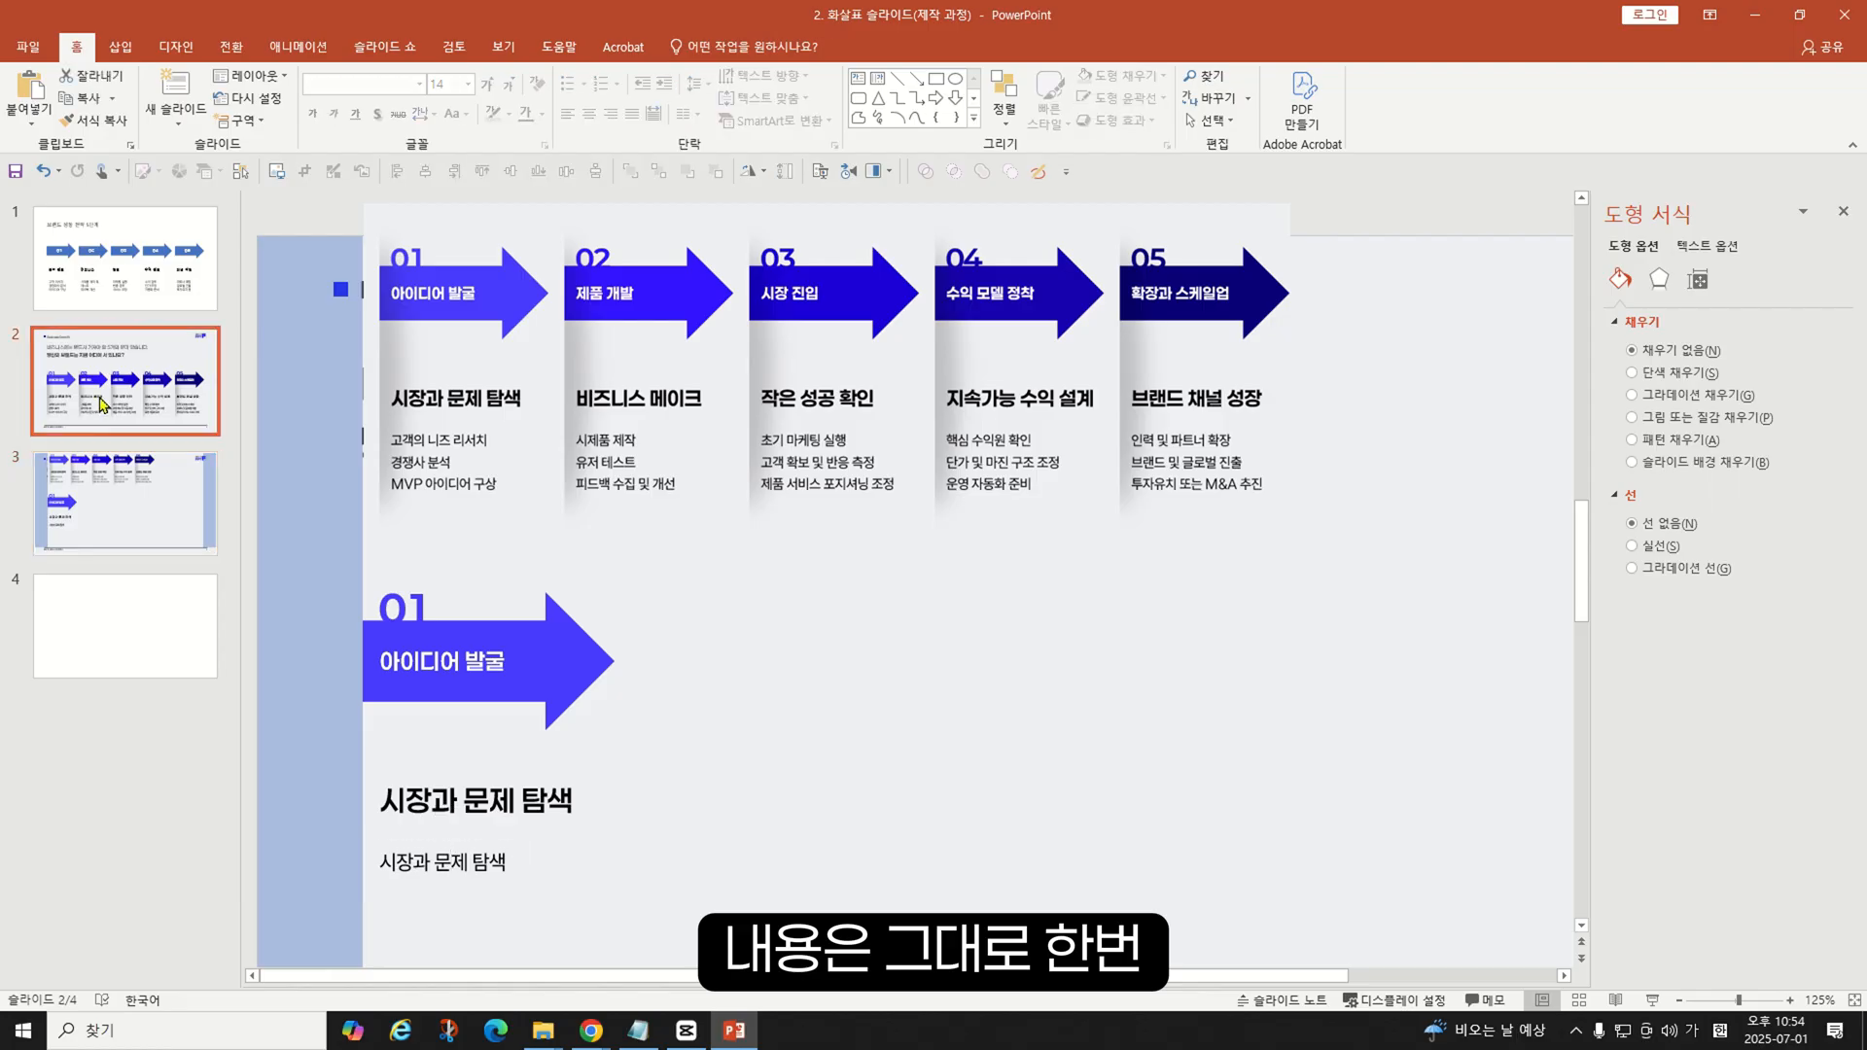
pyautogui.click(452, 903)
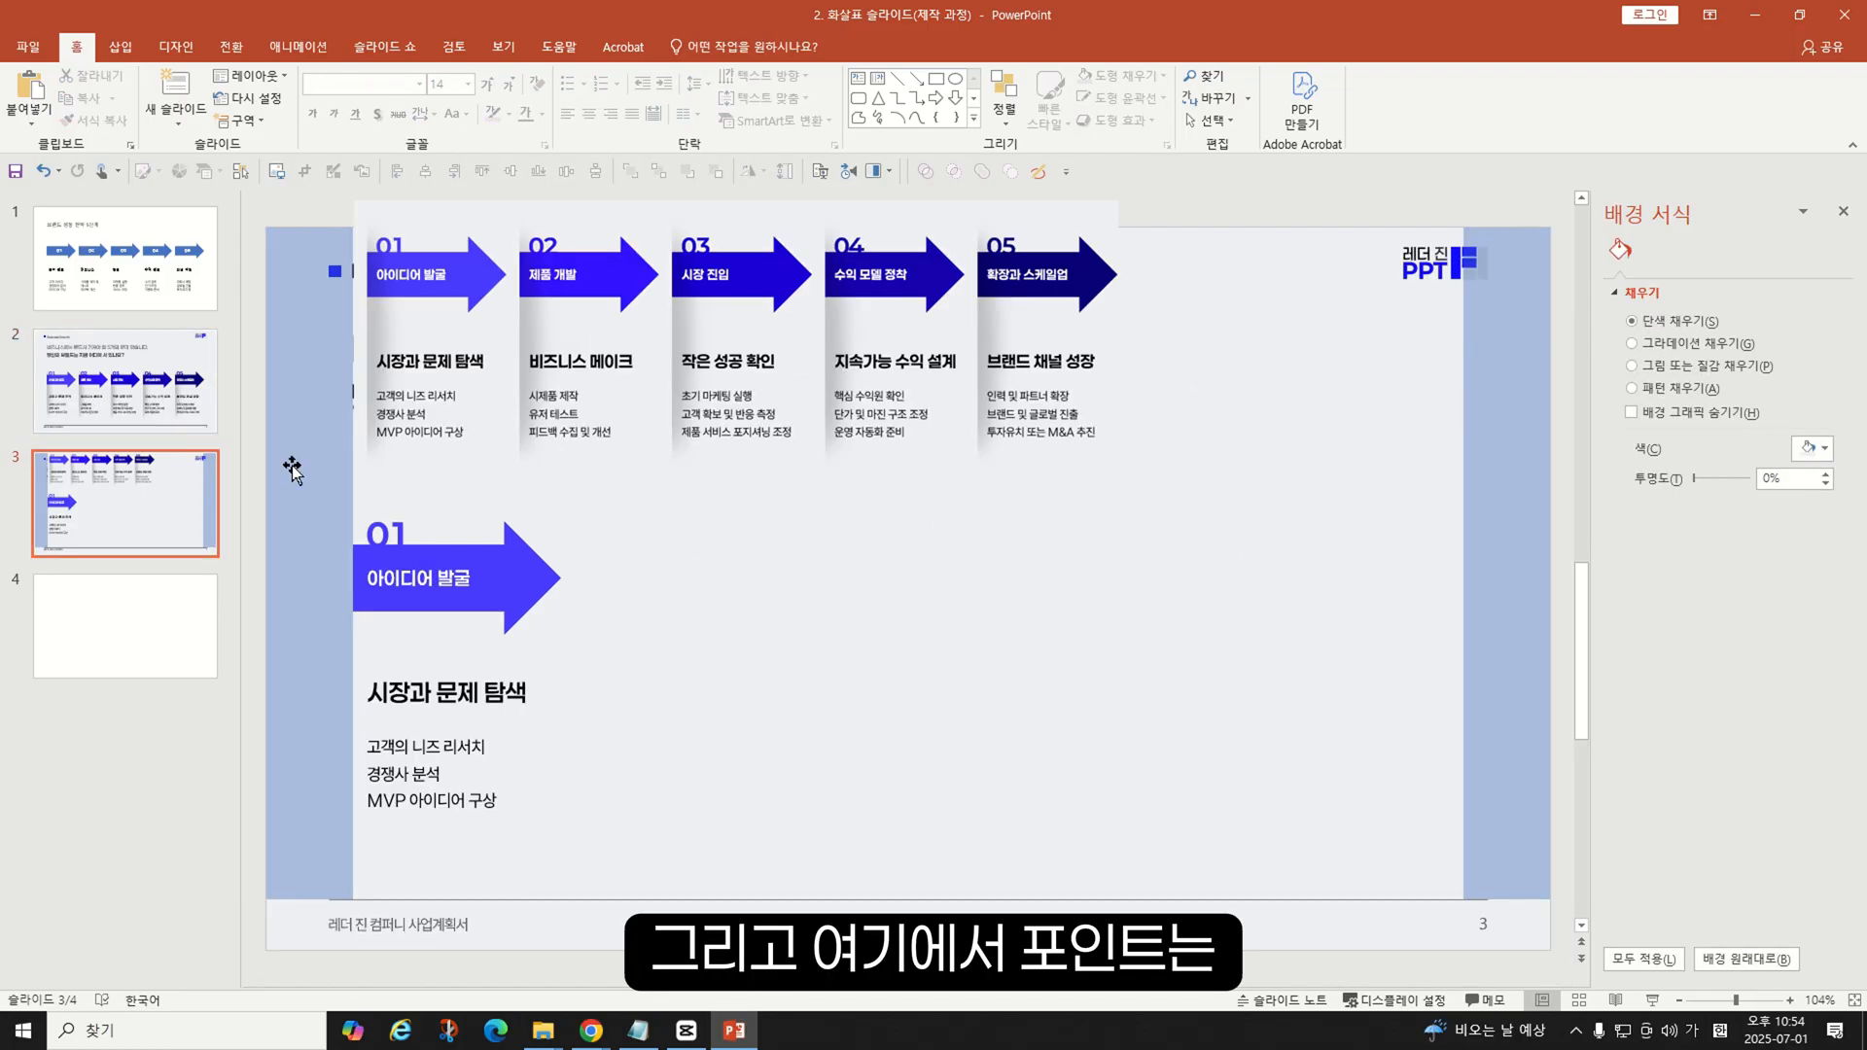
# - Examine the shadow picture behind the first arrow on slide 2 by moving it aside and undoing the move
pyautogui.click(116, 403)
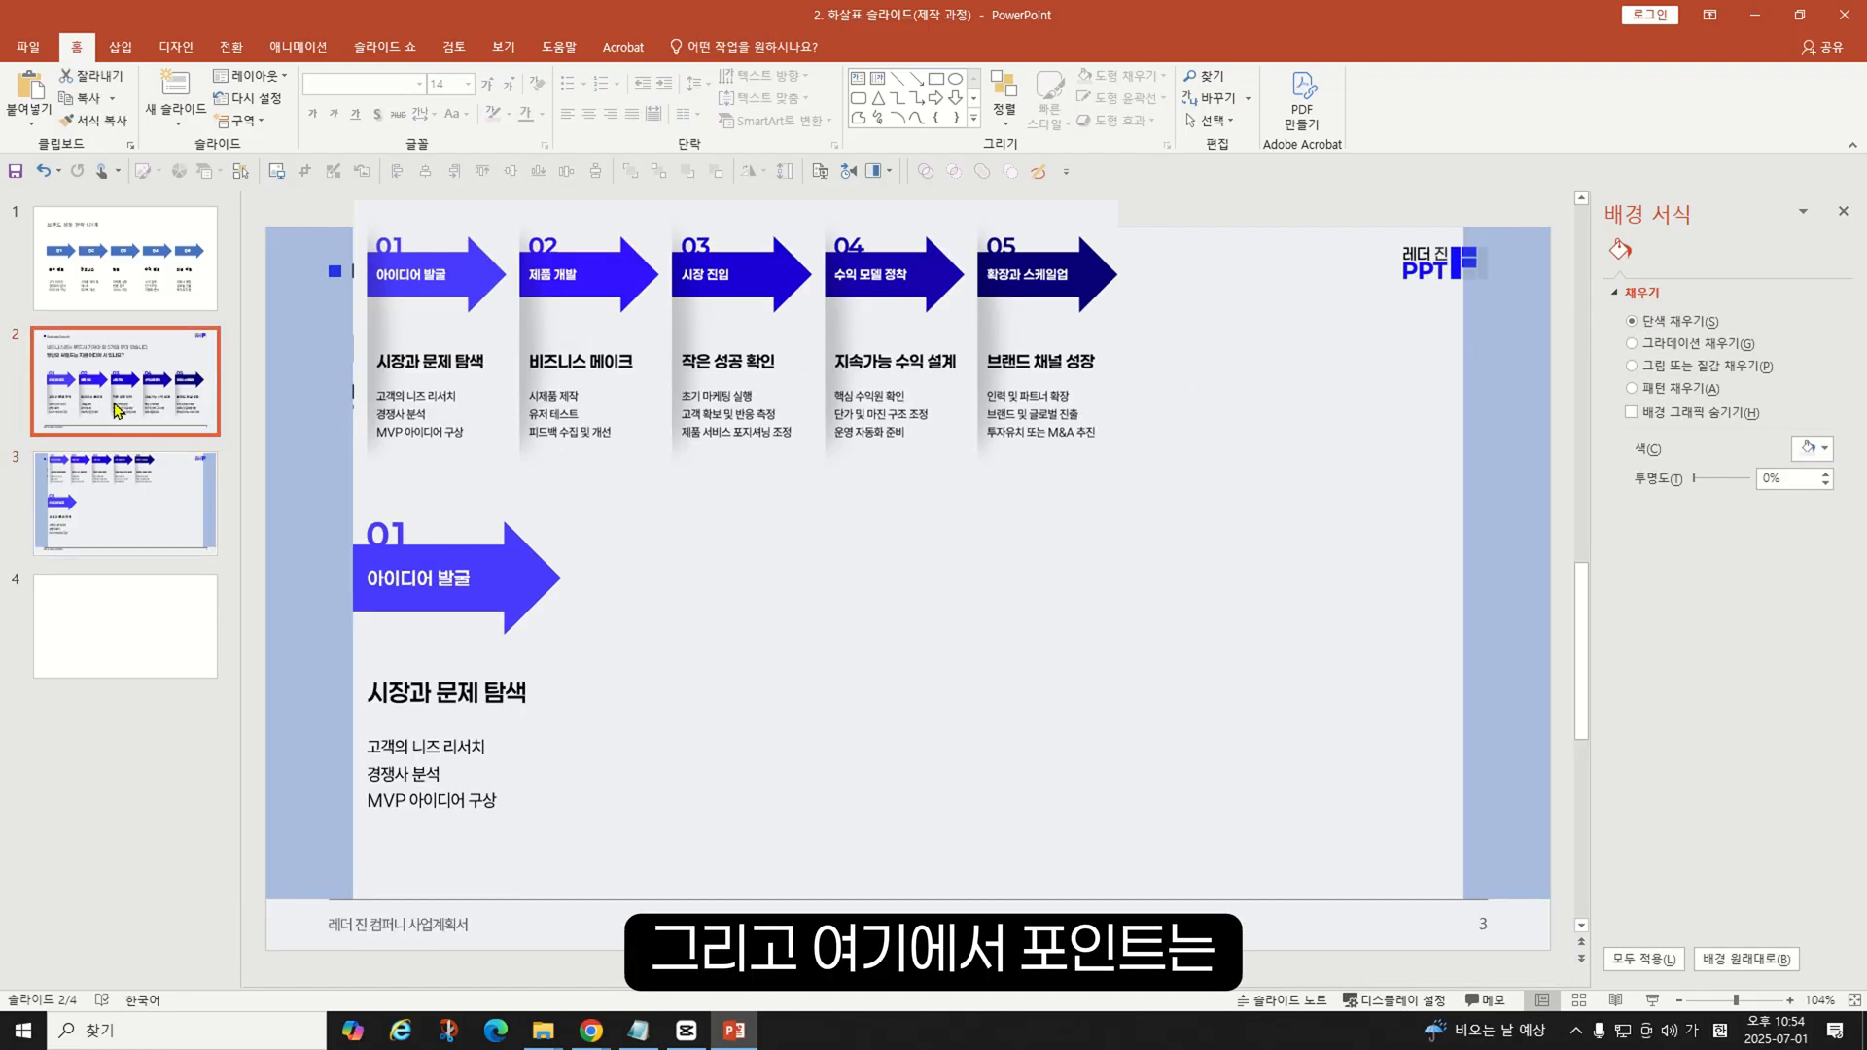
pyautogui.moveTo(372, 643); pyautogui.dragTo(523, 632)
pyautogui.hotkey('ctrl', 'z')
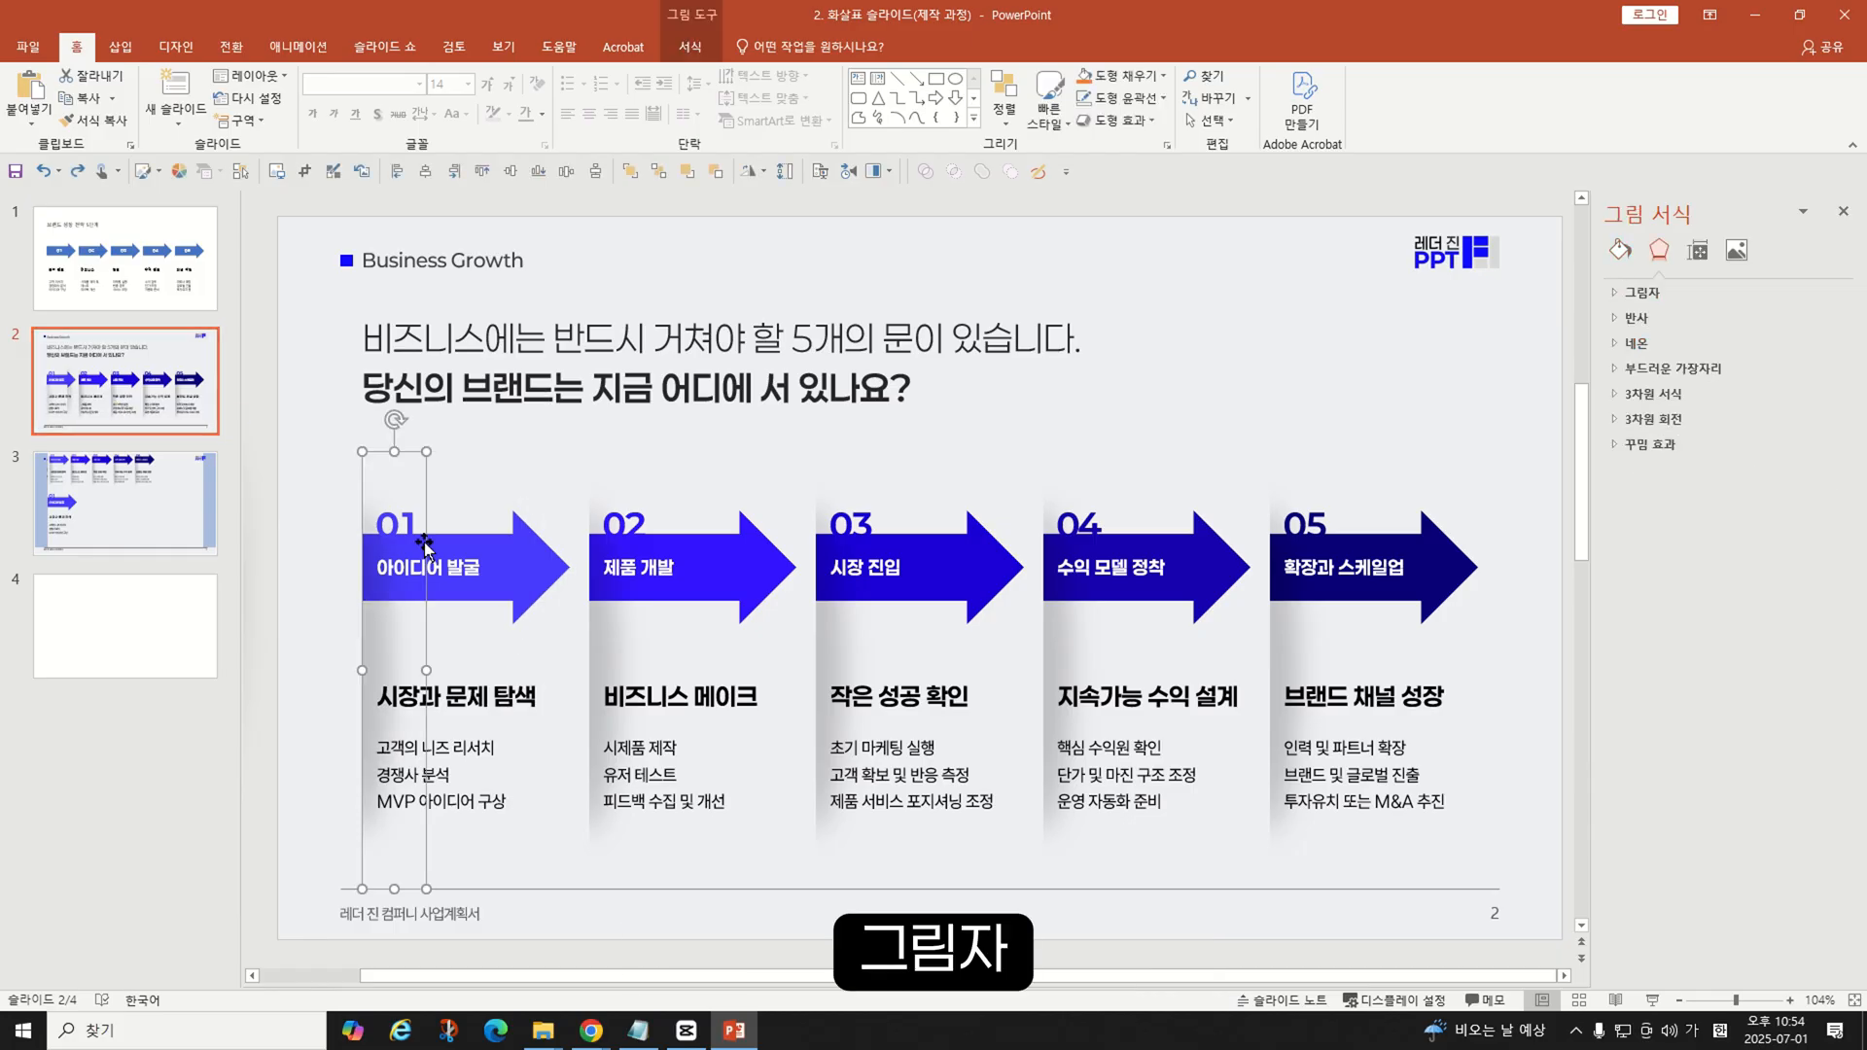
pyautogui.click(486, 615)
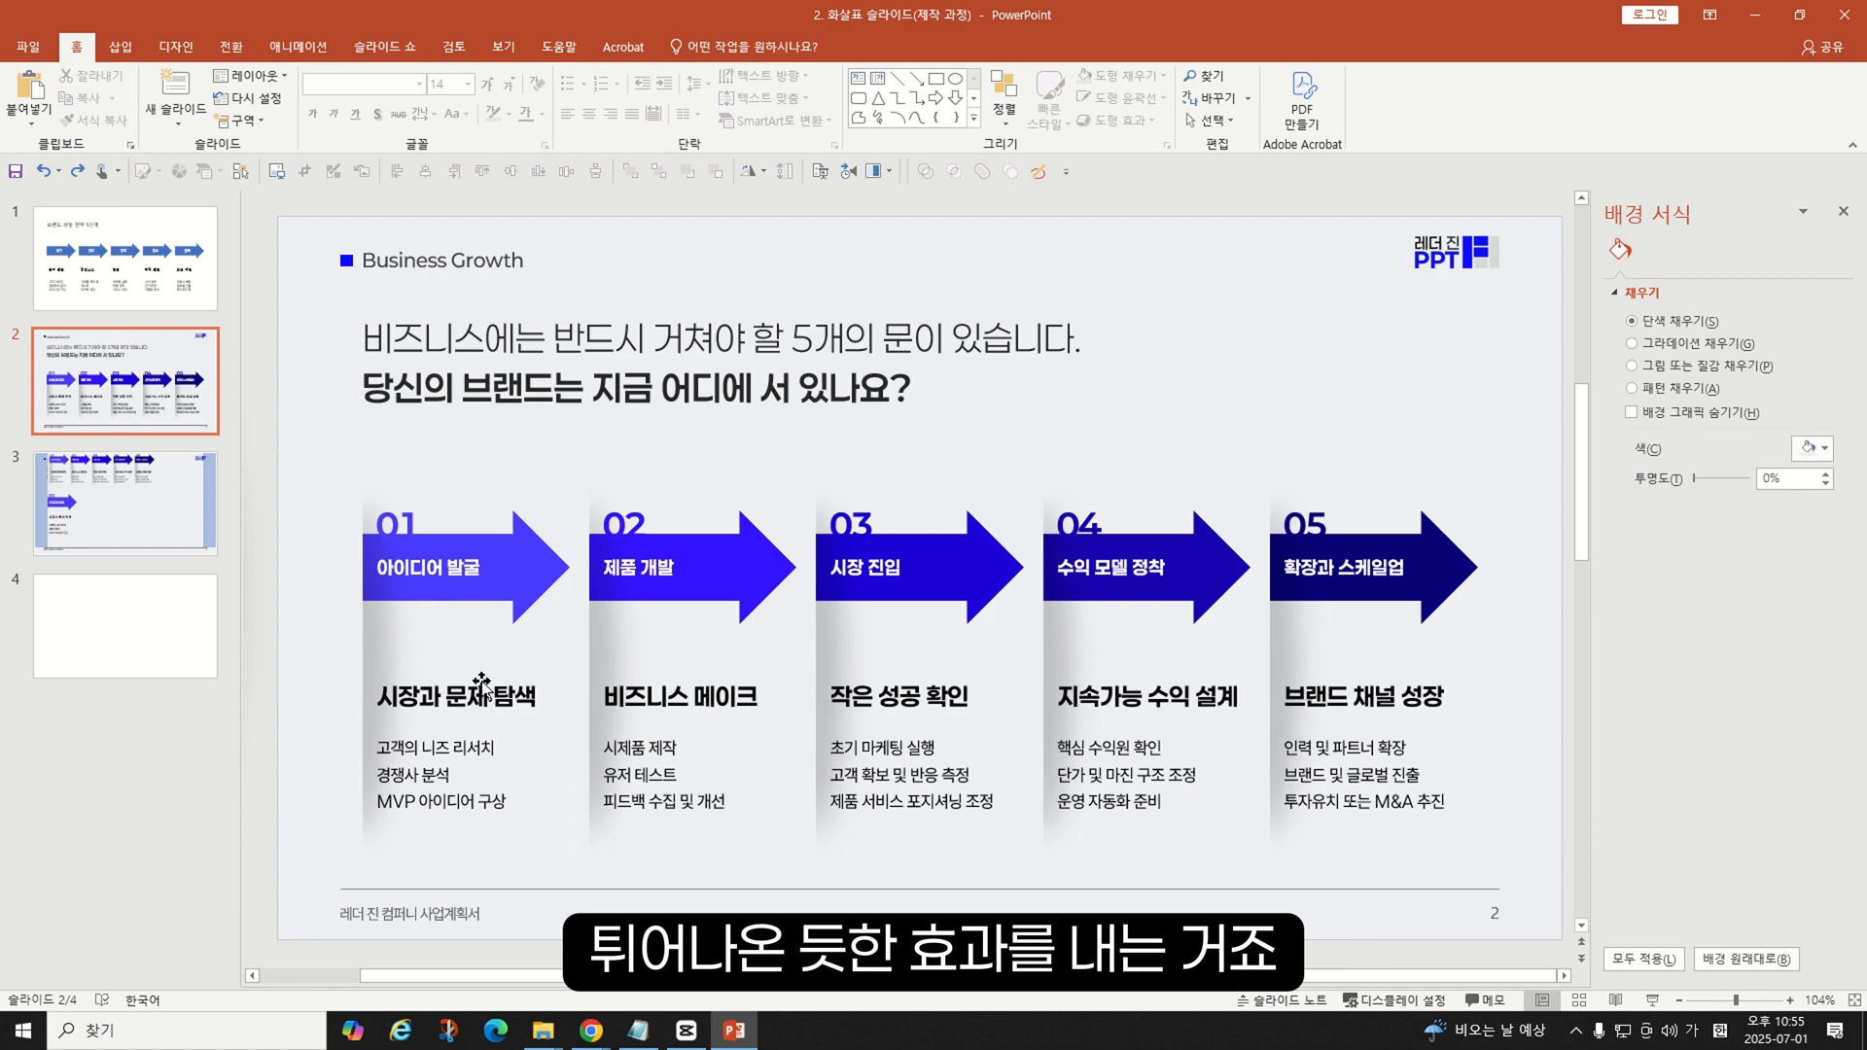
# - Draw a tall, narrow ellipse about 9.5 cm high and 3.5 cm wide beside the arrow column on slide 3
pyautogui.click(103, 533)
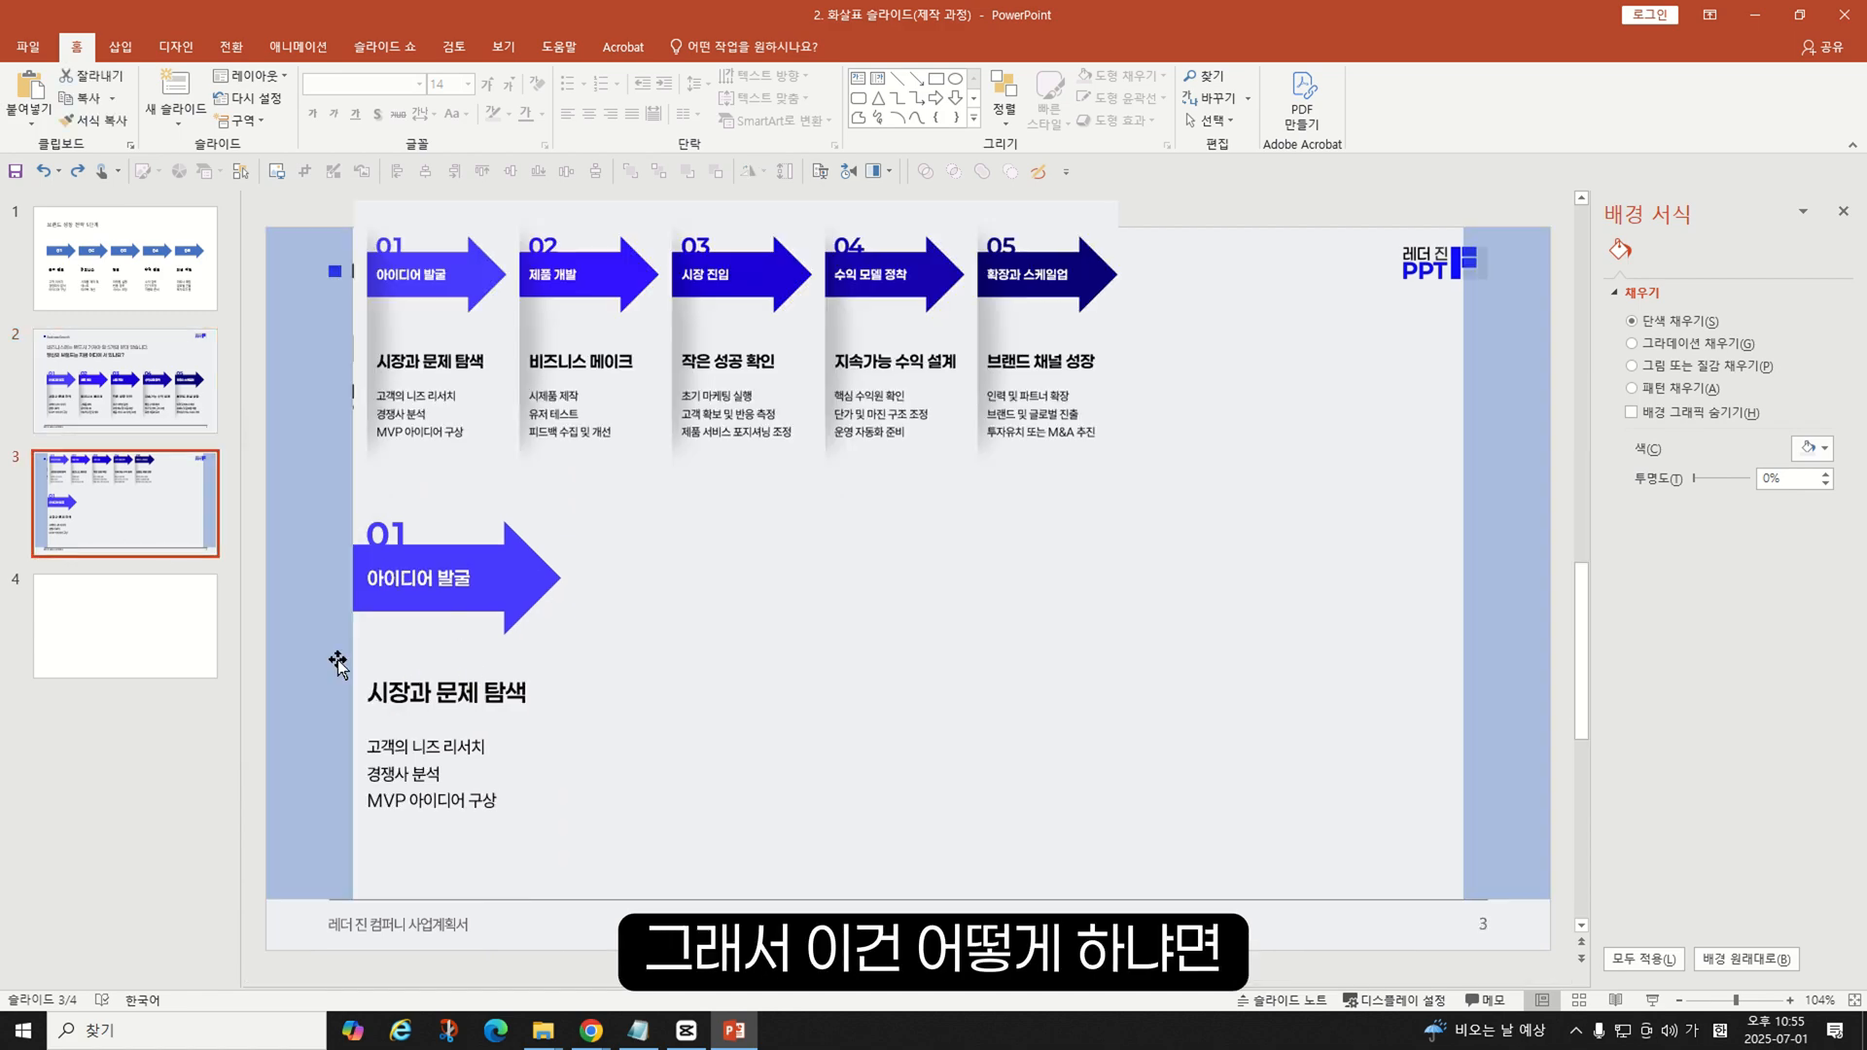
pyautogui.click(119, 46)
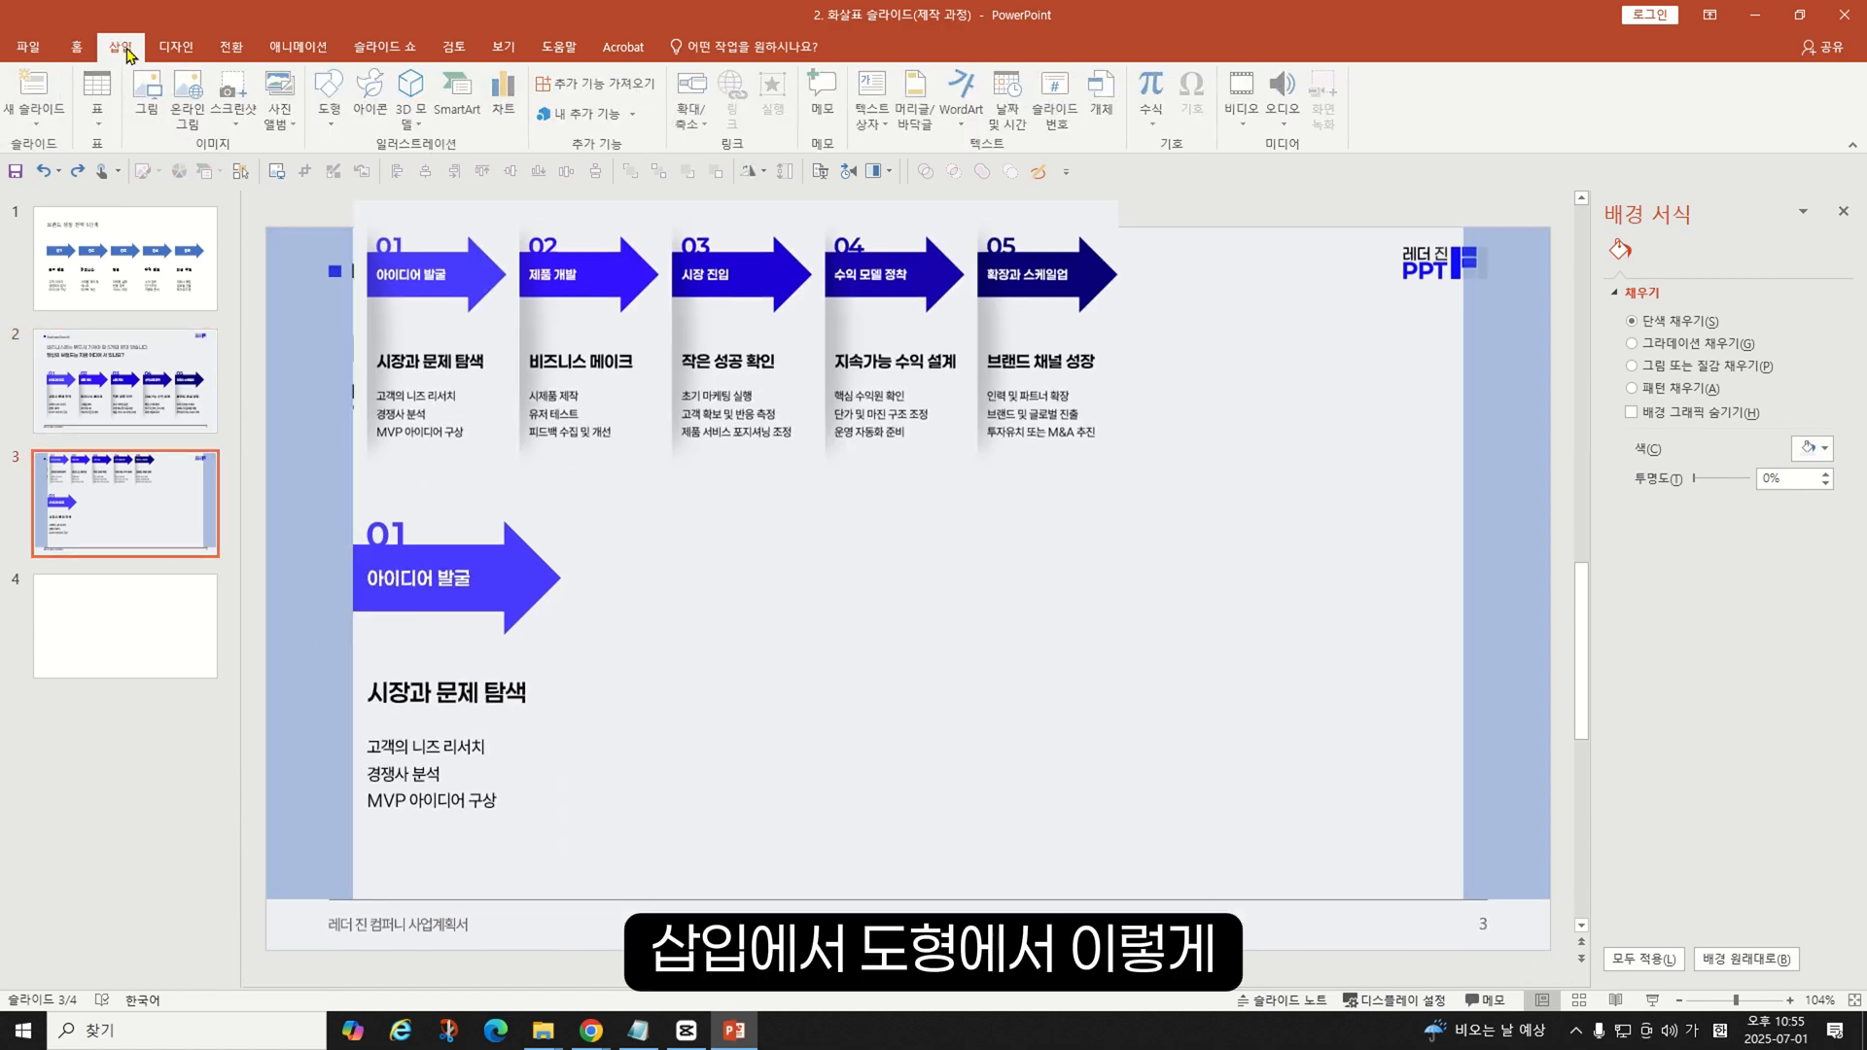
pyautogui.click(331, 92)
pyautogui.click(428, 160)
pyautogui.moveTo(654, 510); pyautogui.dragTo(788, 872)
# - Remove the ellipse's outline and fill it with black
pyautogui.rightClick(718, 681)
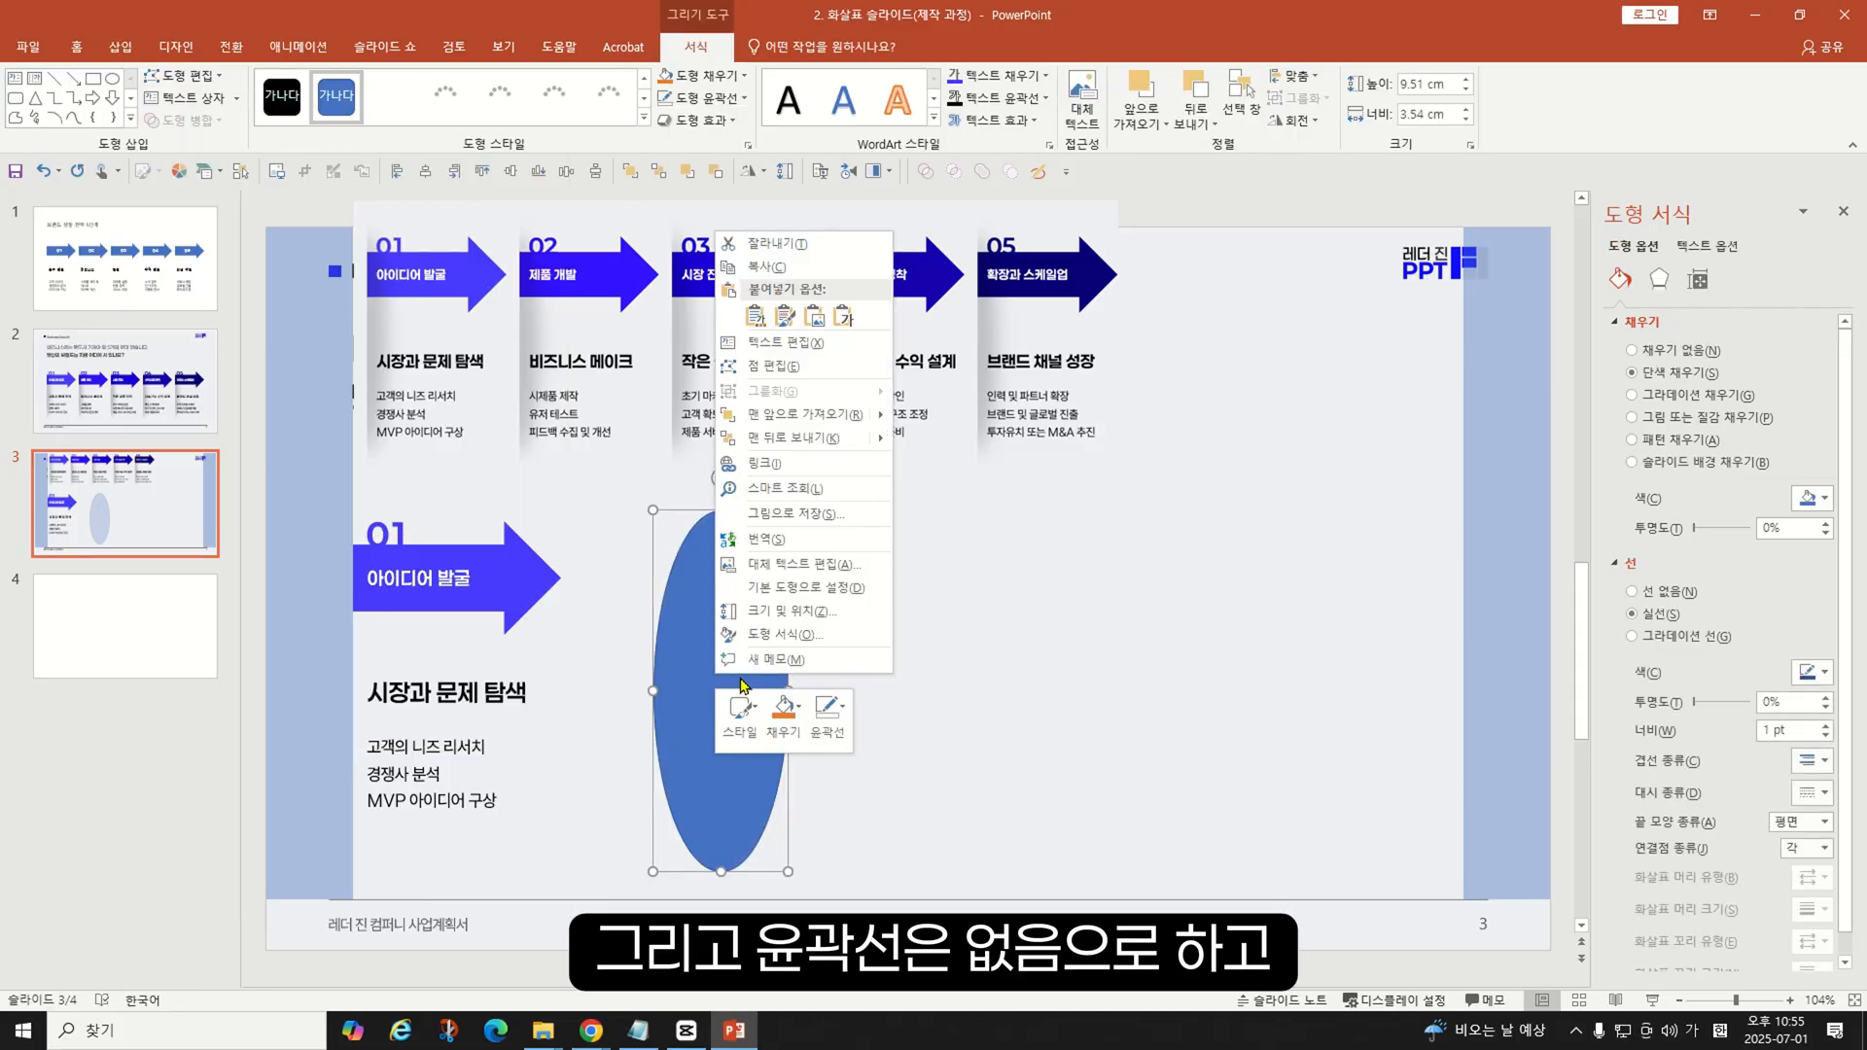
pyautogui.click(825, 710)
pyautogui.click(866, 584)
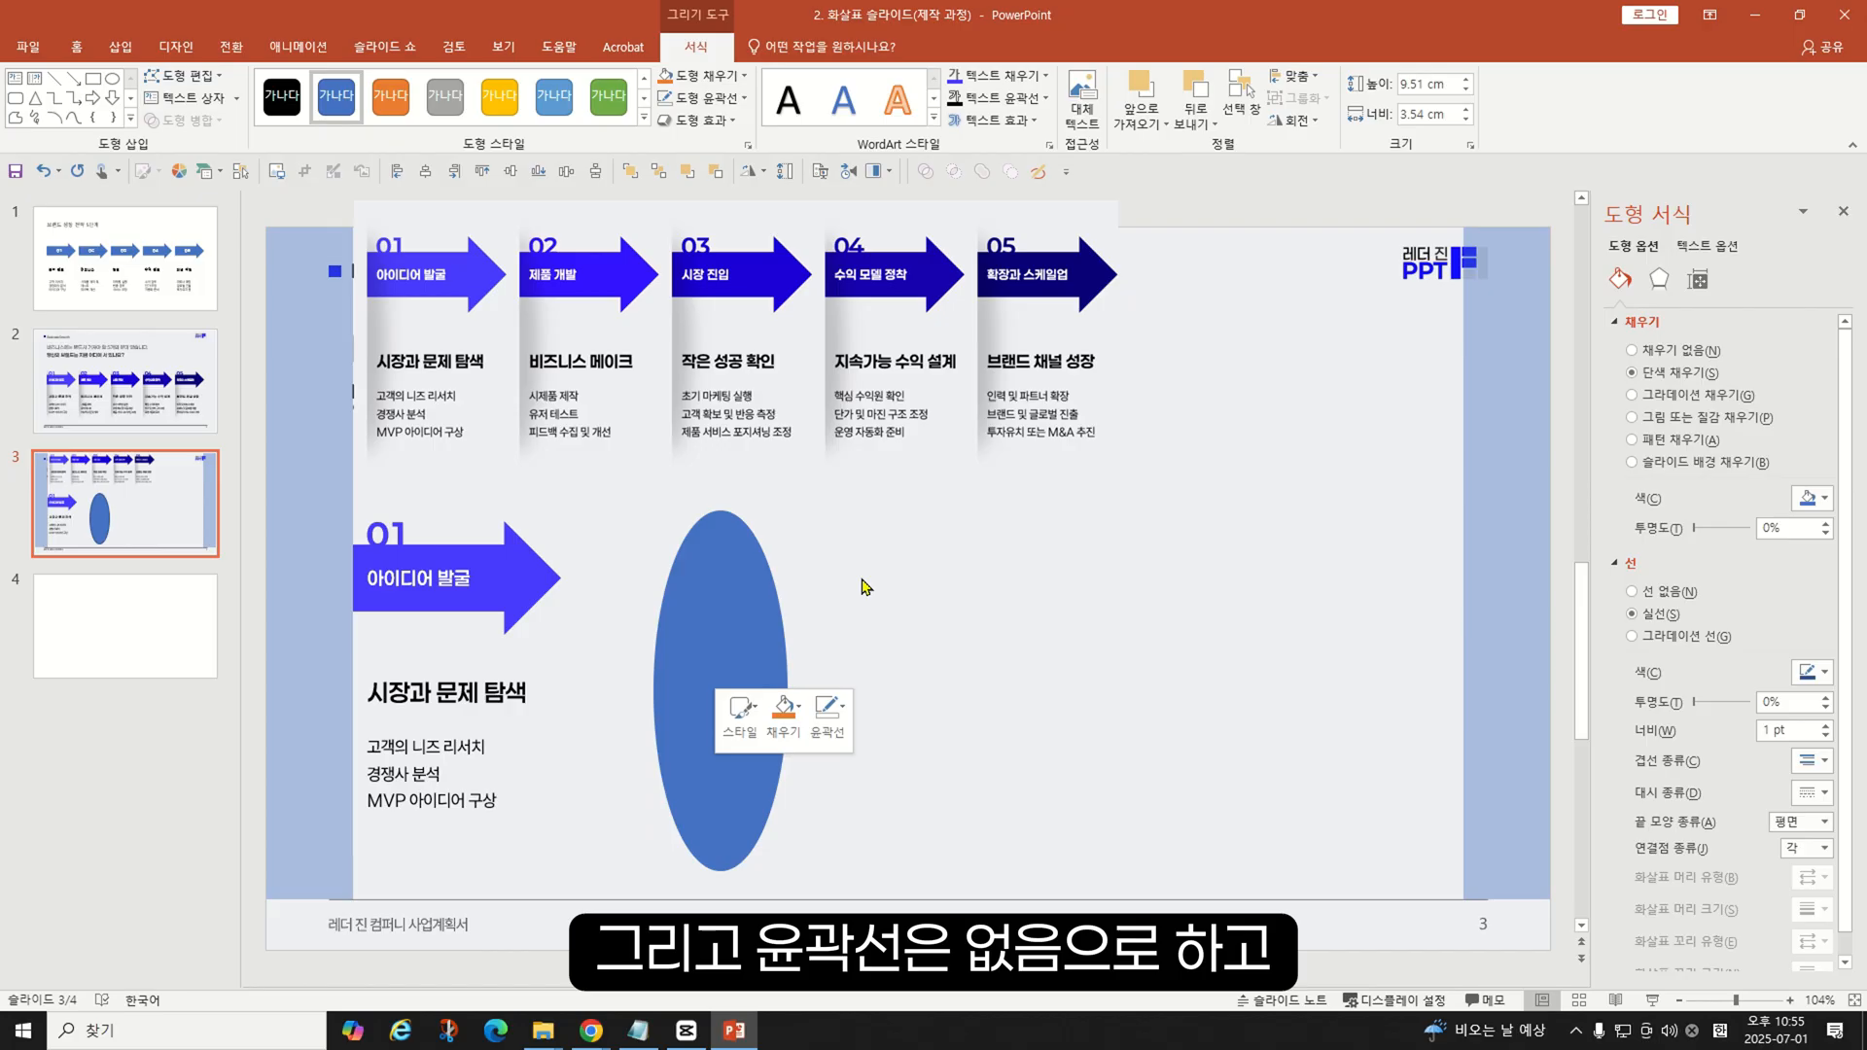
pyautogui.click(797, 707)
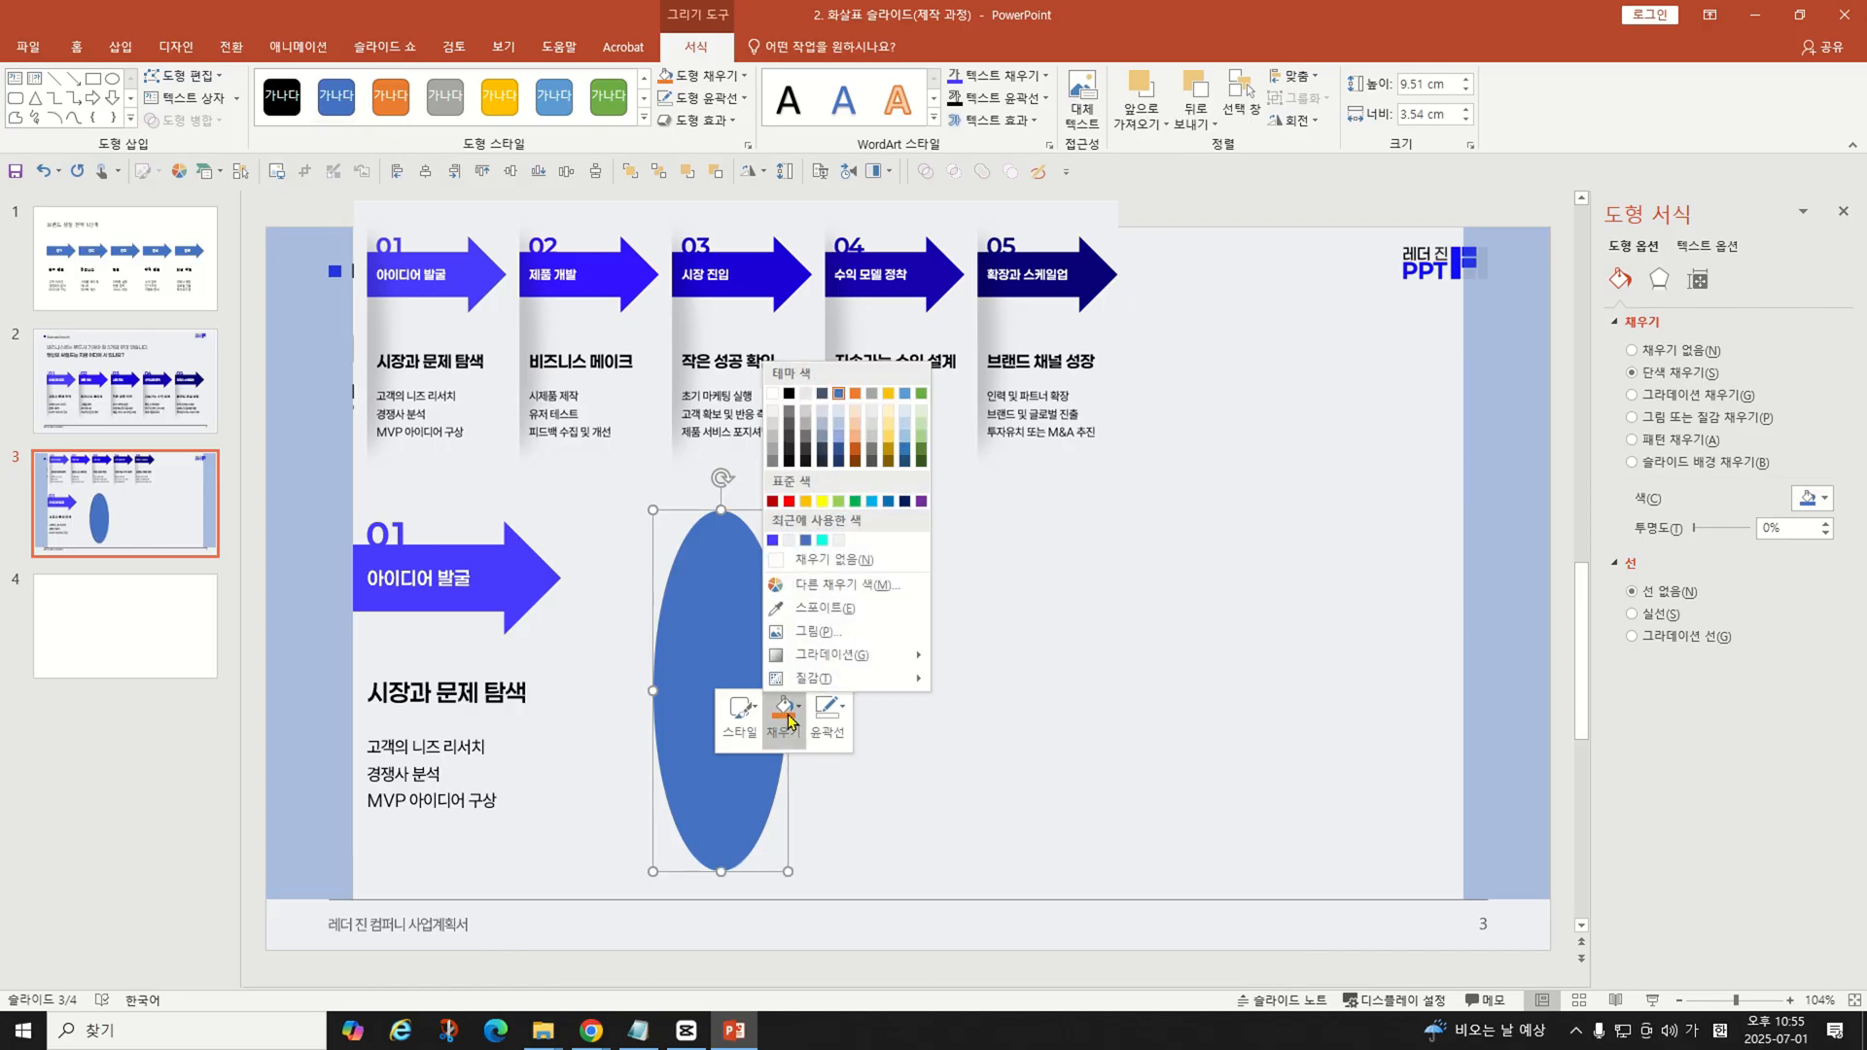
pyautogui.click(789, 394)
# - Copy the blurred sample ellipse from beside slide 2 onto slide 3, next to the black ellipse, and check its transparency
pyautogui.click(125, 379)
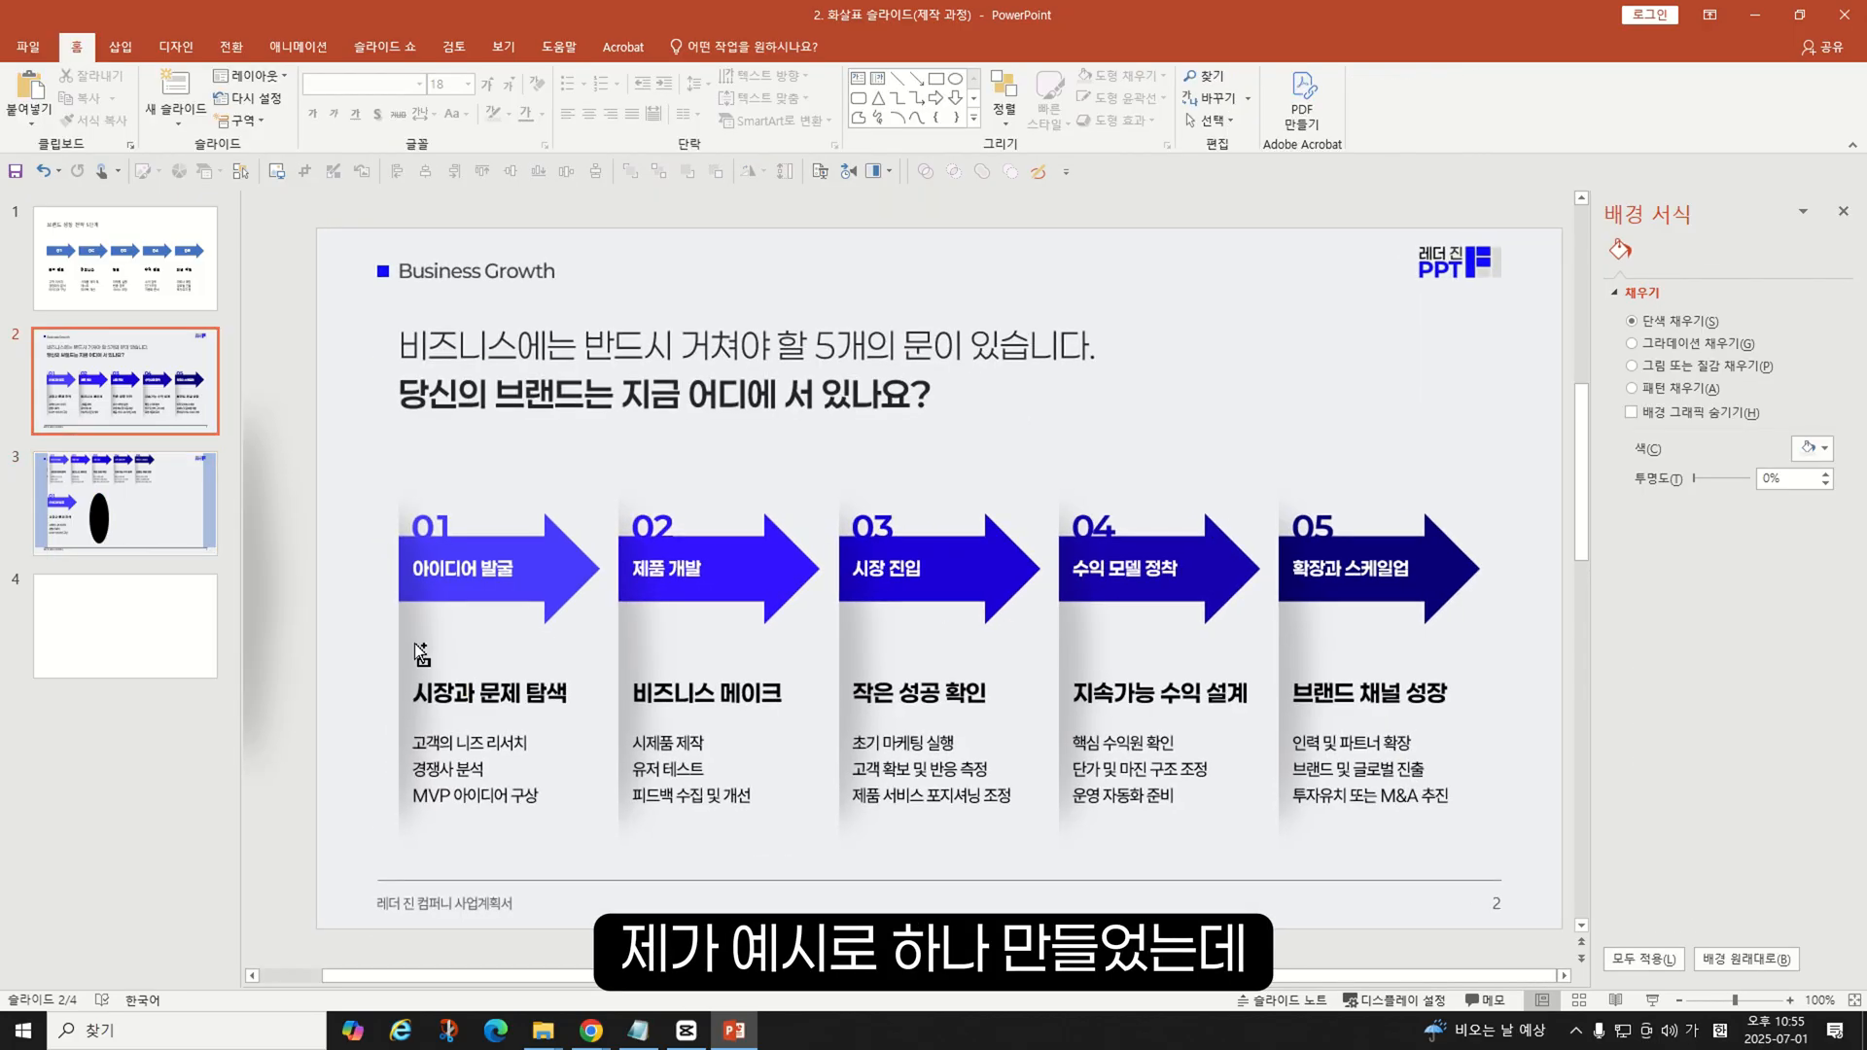
pyautogui.scroll(-3, 420, 652)
pyautogui.click(204, 550)
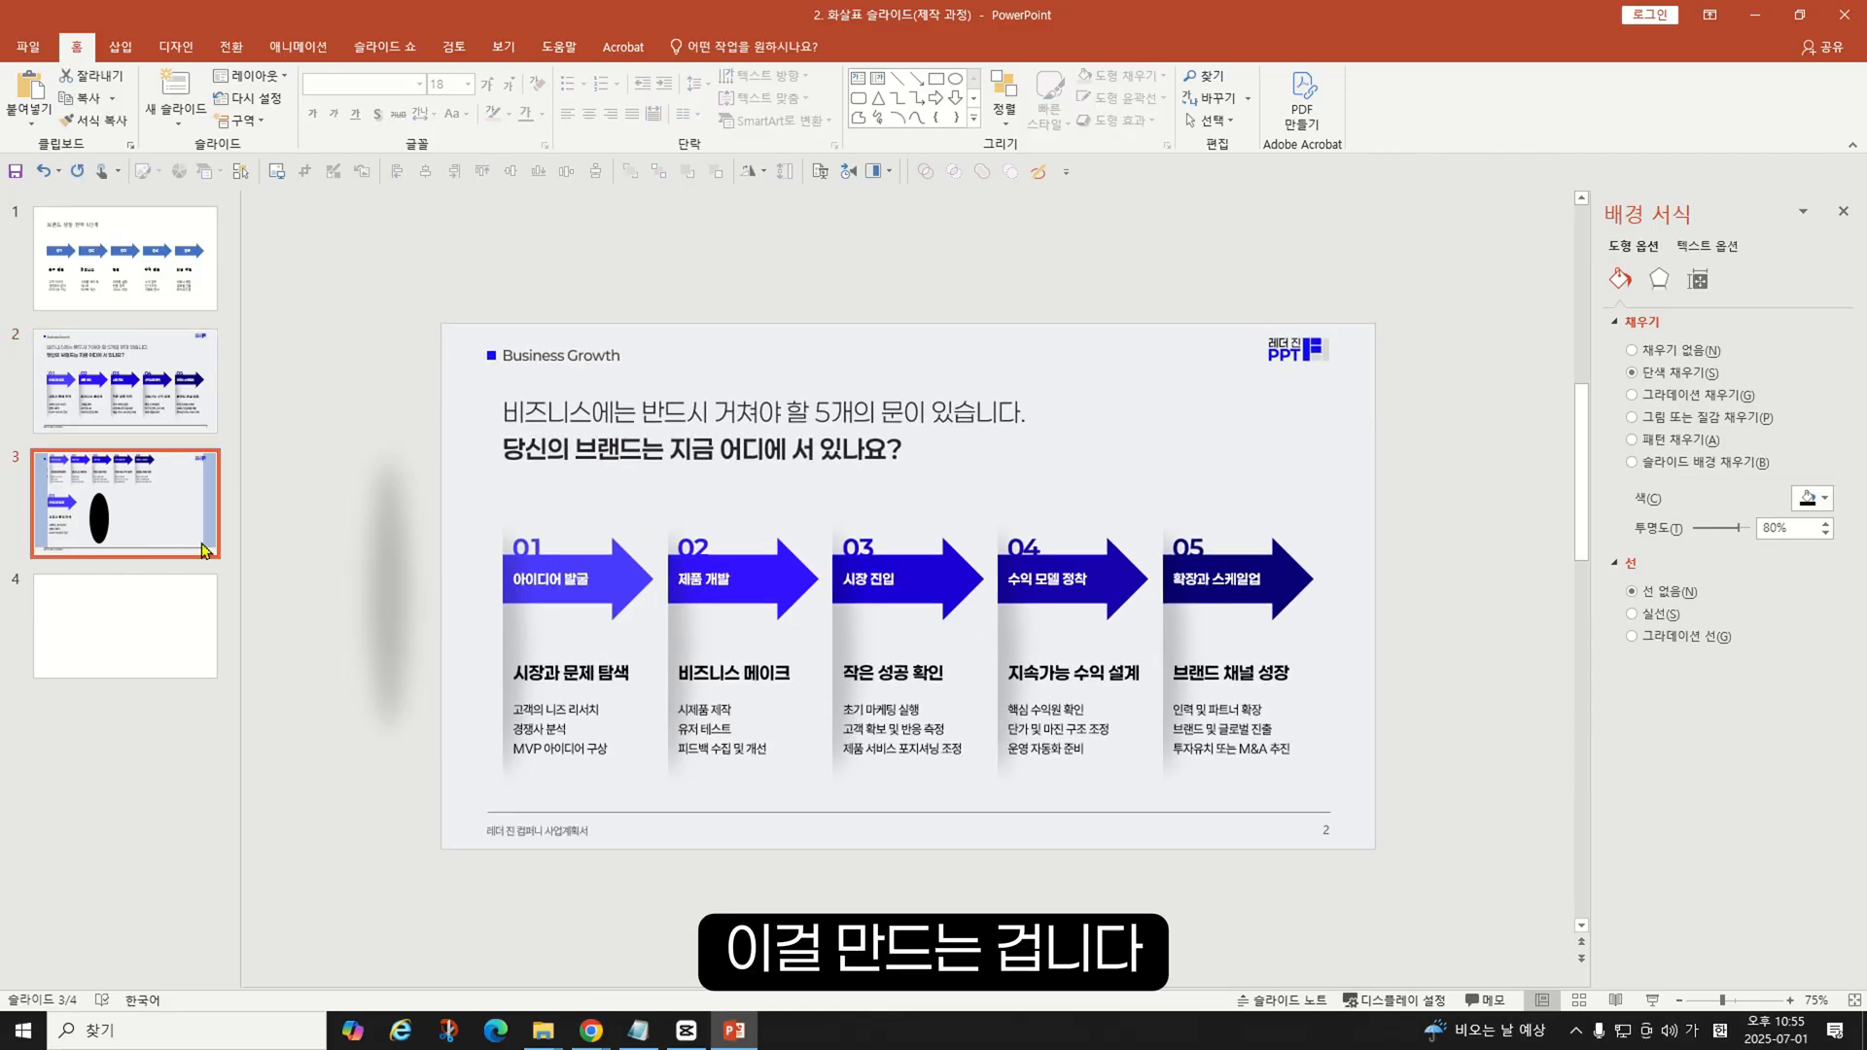
pyautogui.moveTo(389, 609); pyautogui.dragTo(945, 654)
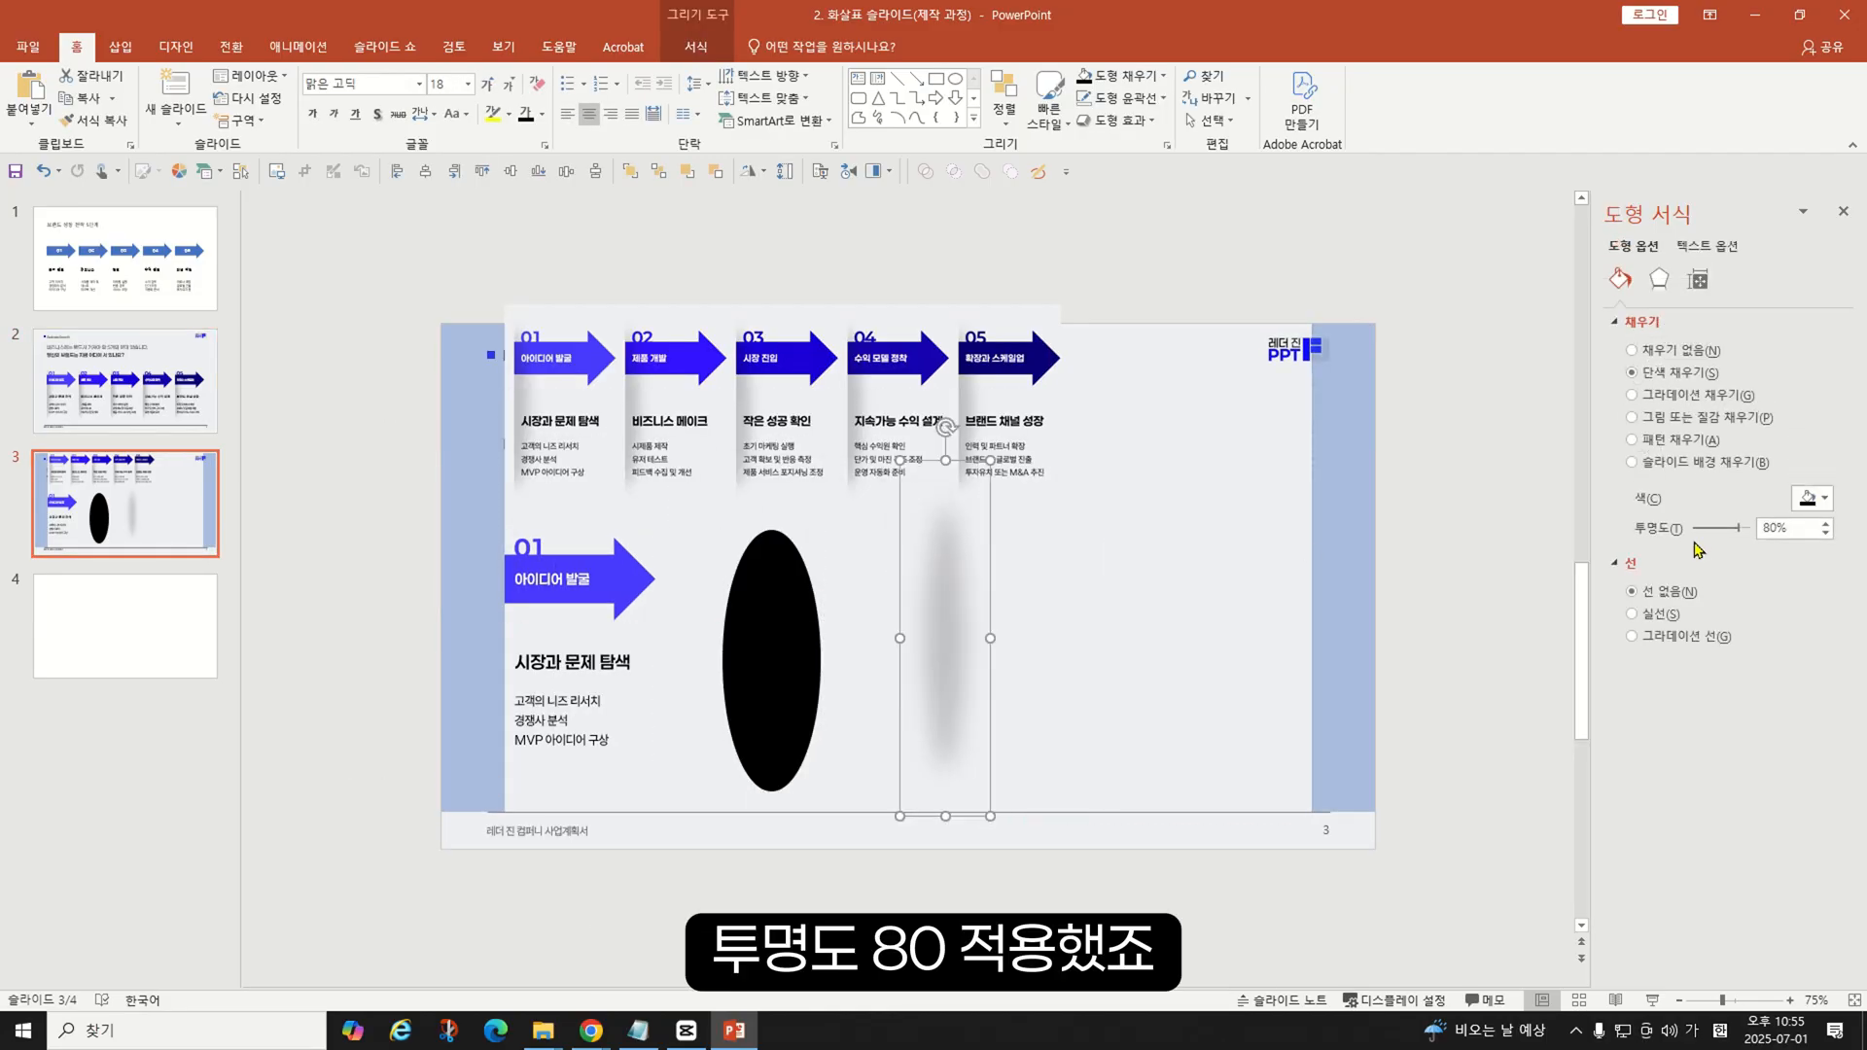
# - Set the black ellipse's fill transparency to 80%
pyautogui.click(743, 661)
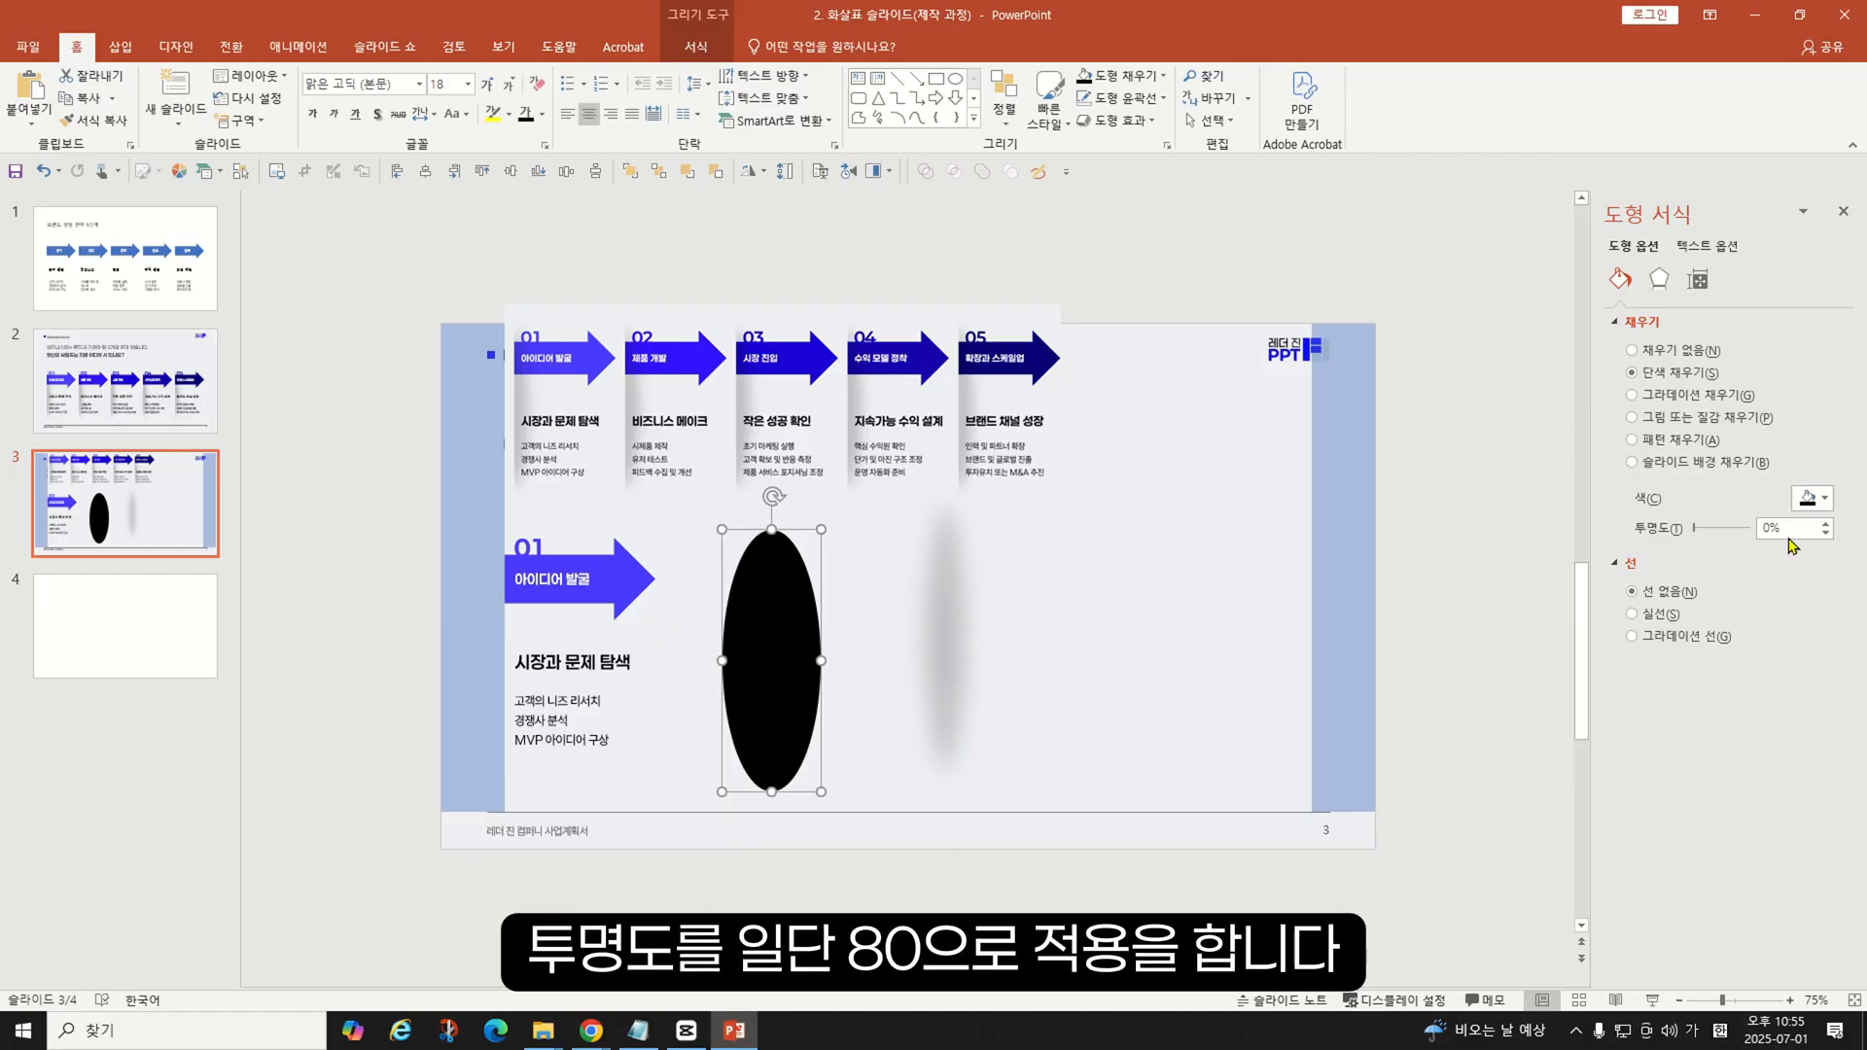
pyautogui.write('80')
pyautogui.press('Return')
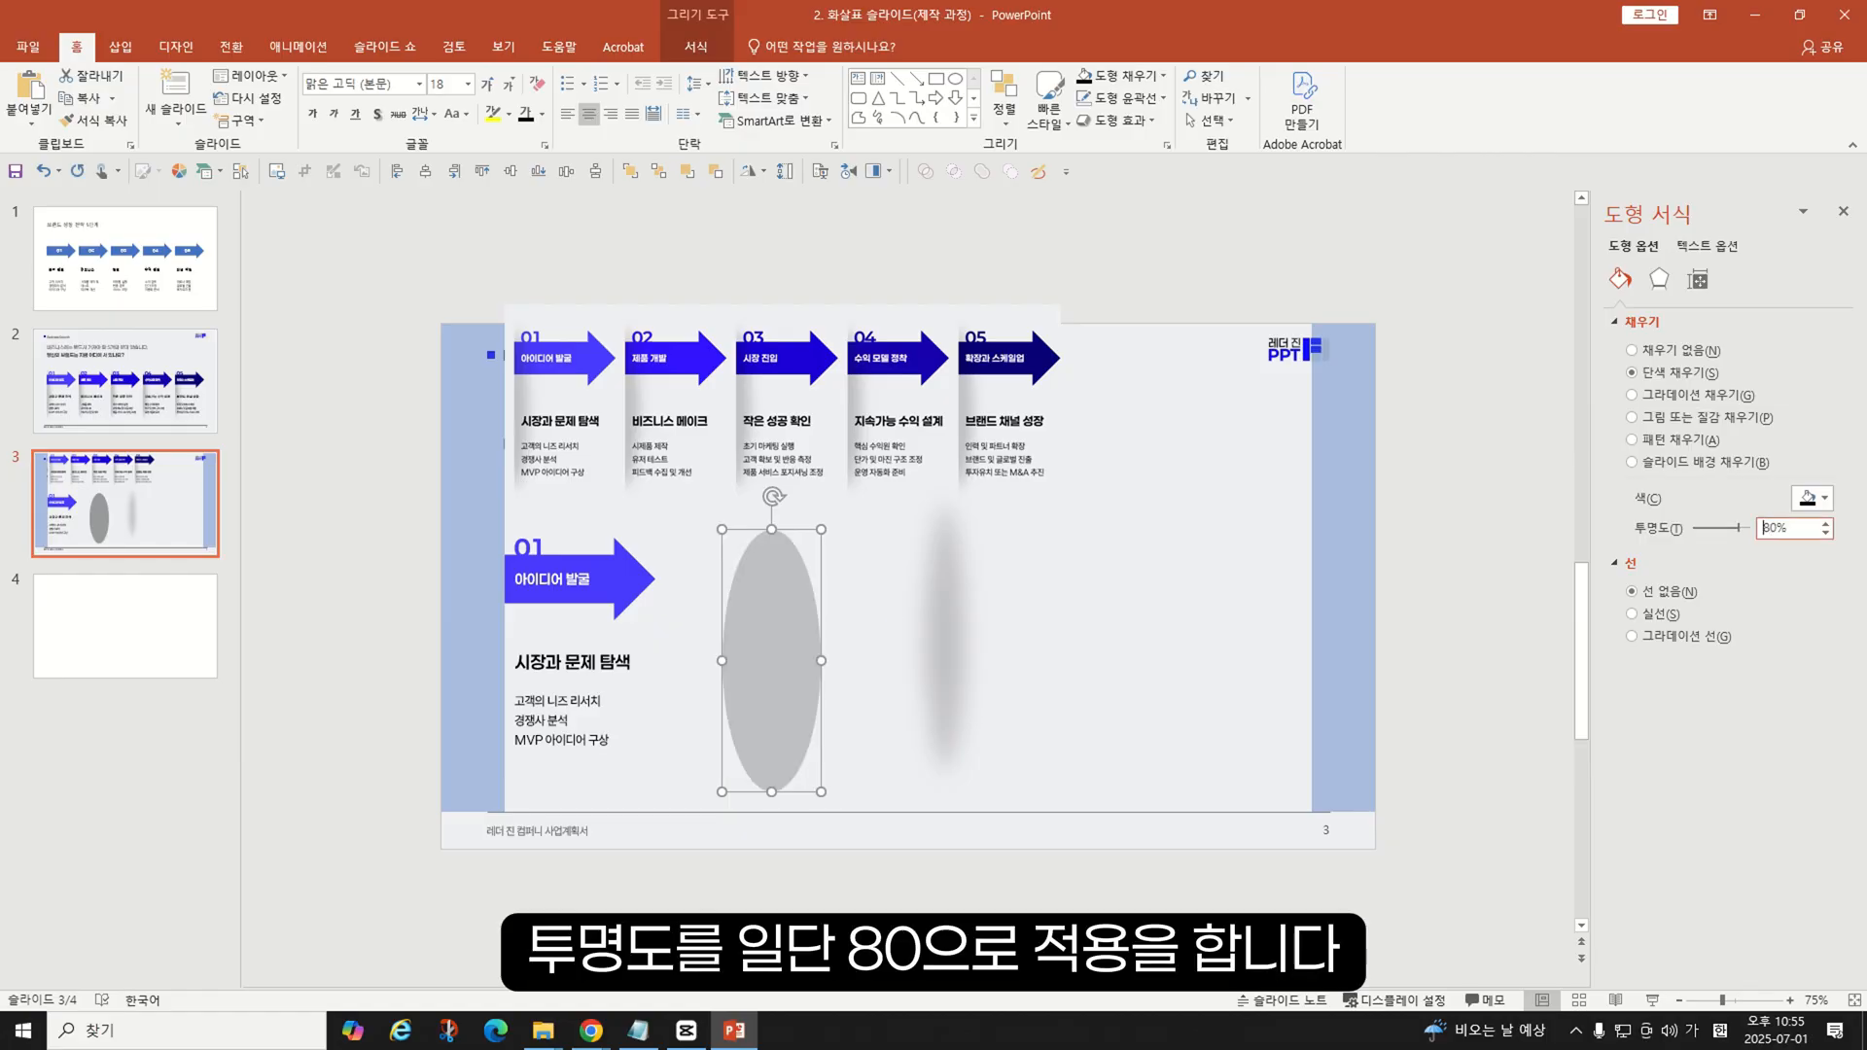
# - Check the sample ellipse's soft-edge setting and apply a 30 pt soft edge to the new ellipse
pyautogui.click(958, 630)
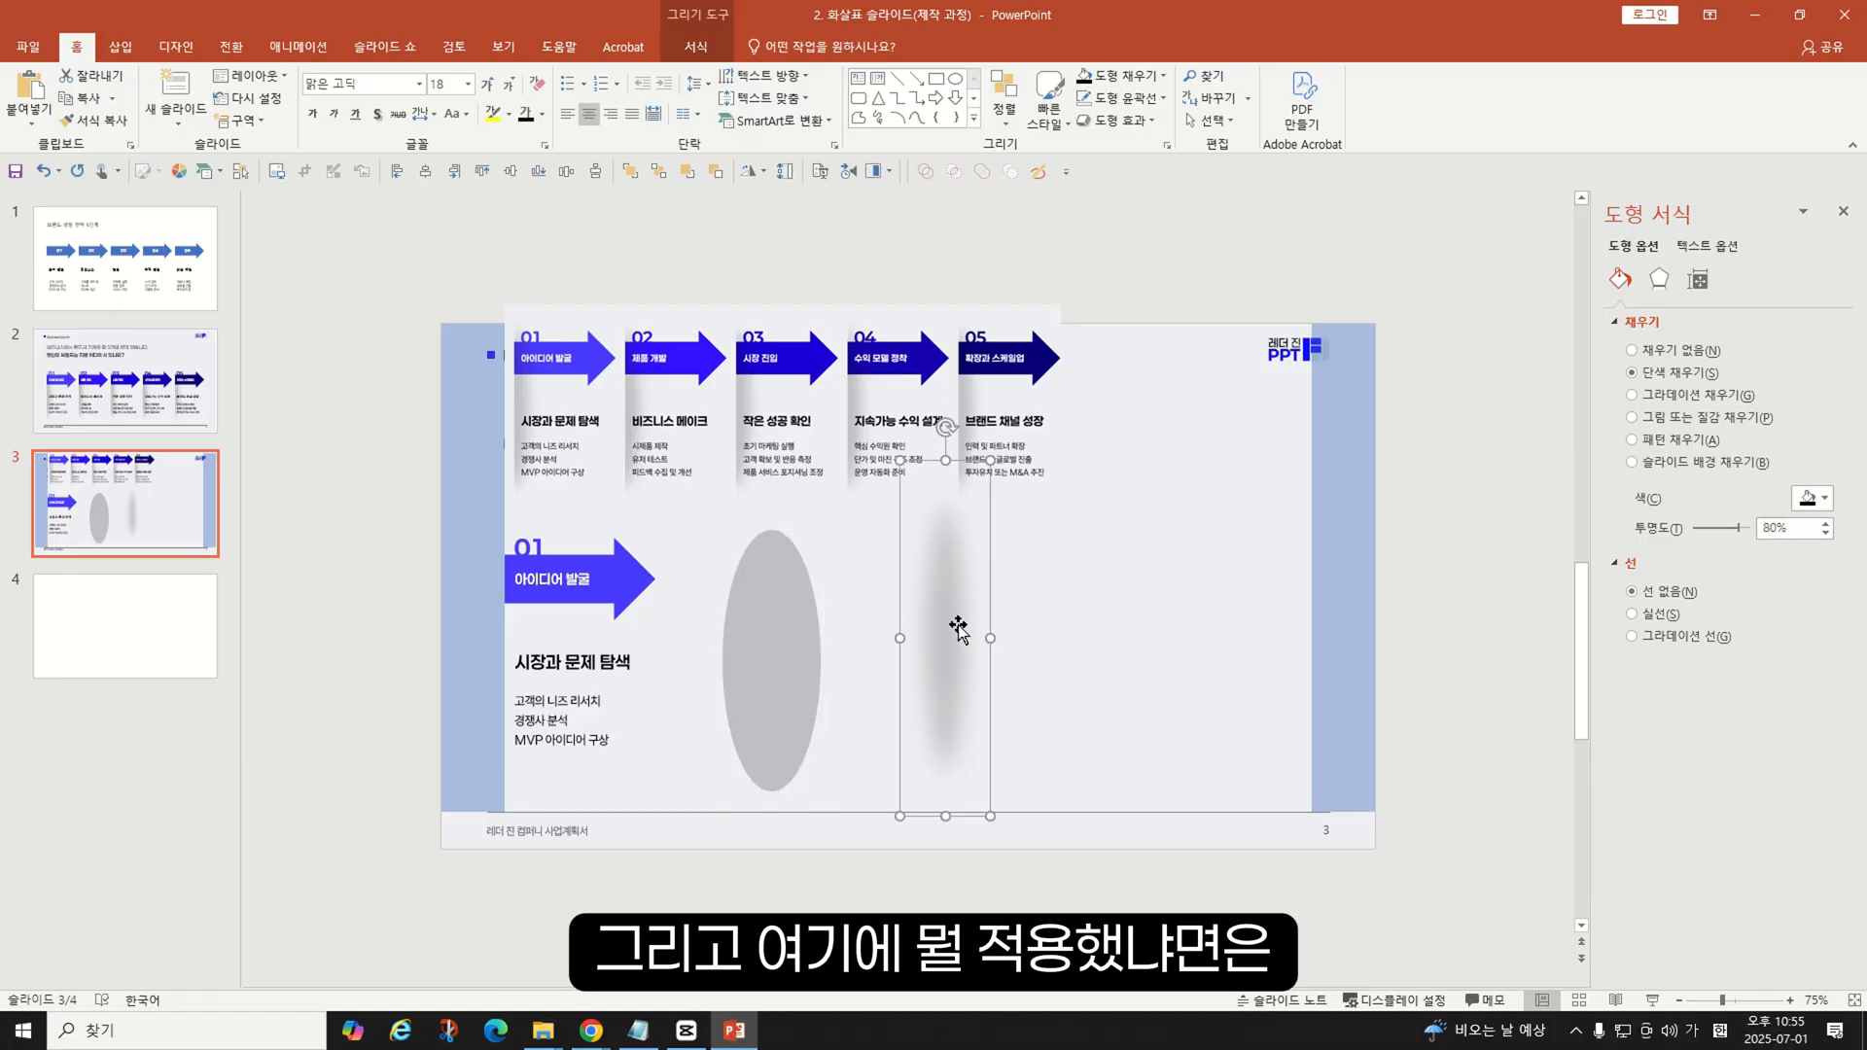
pyautogui.click(1660, 280)
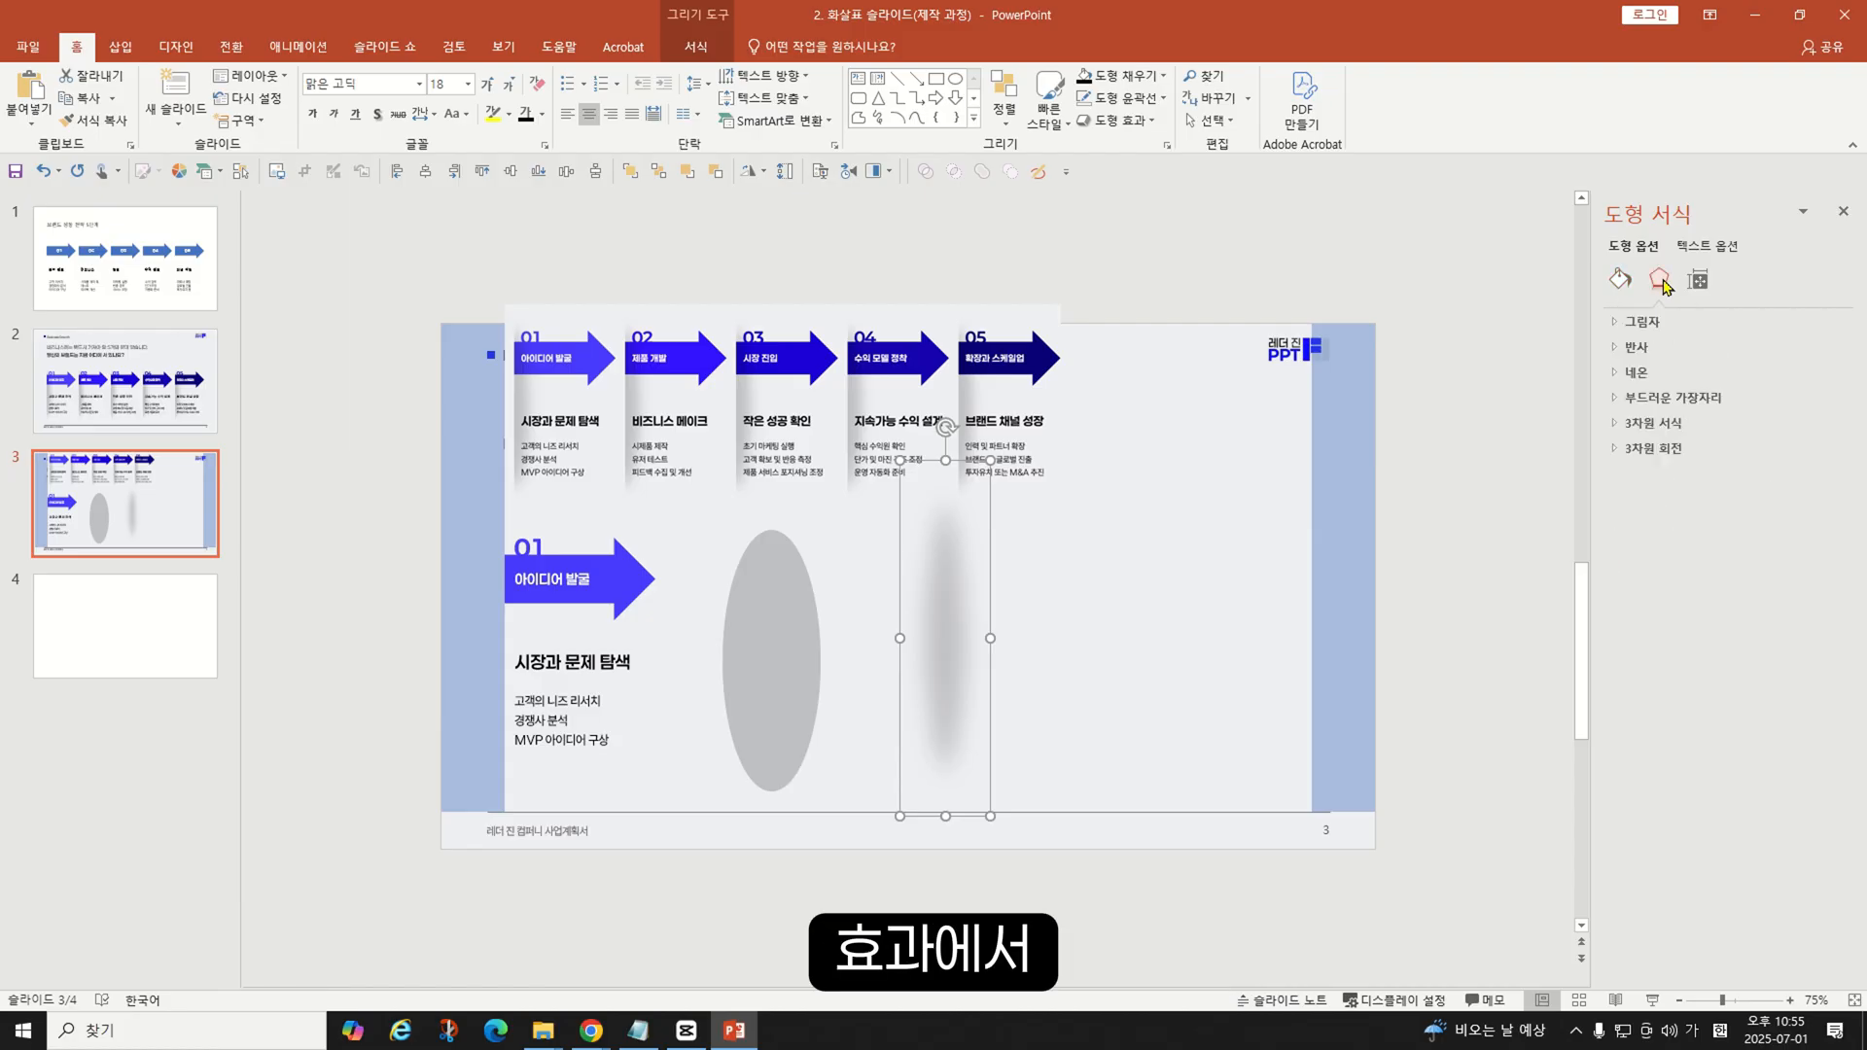
pyautogui.click(1674, 400)
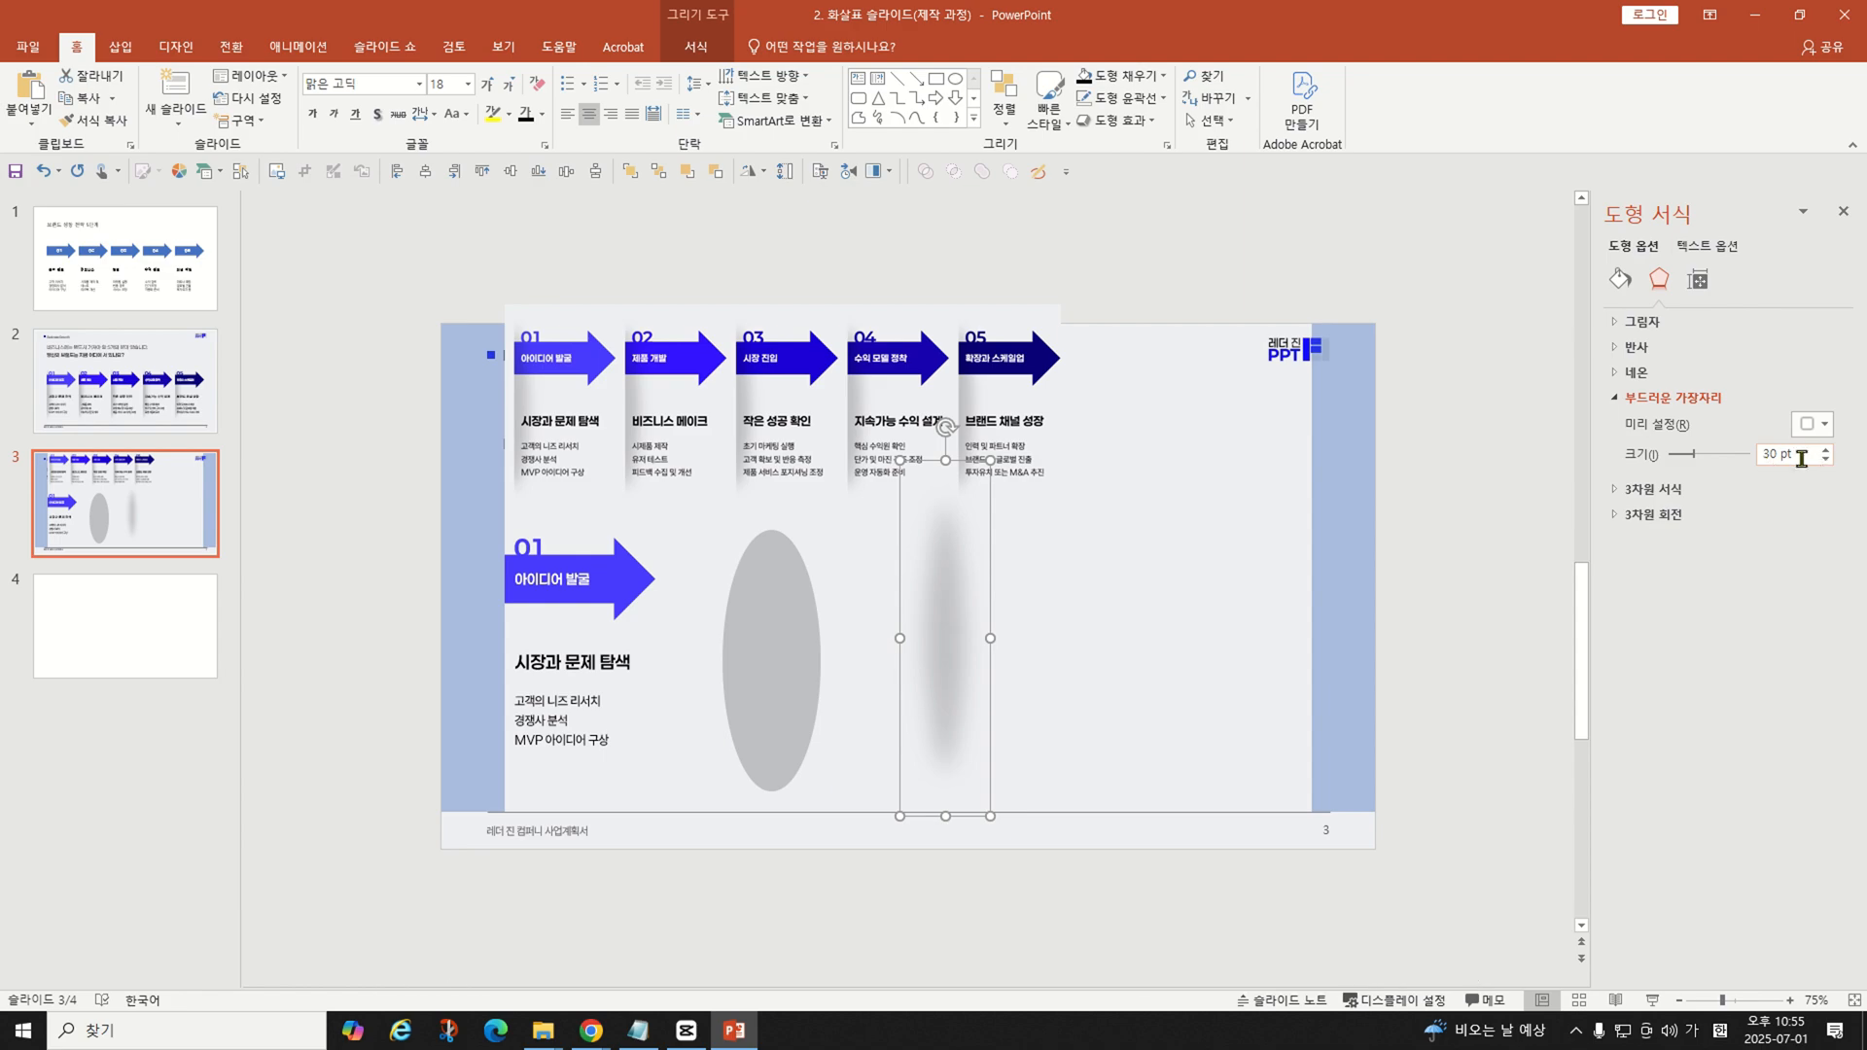
pyautogui.click(775, 654)
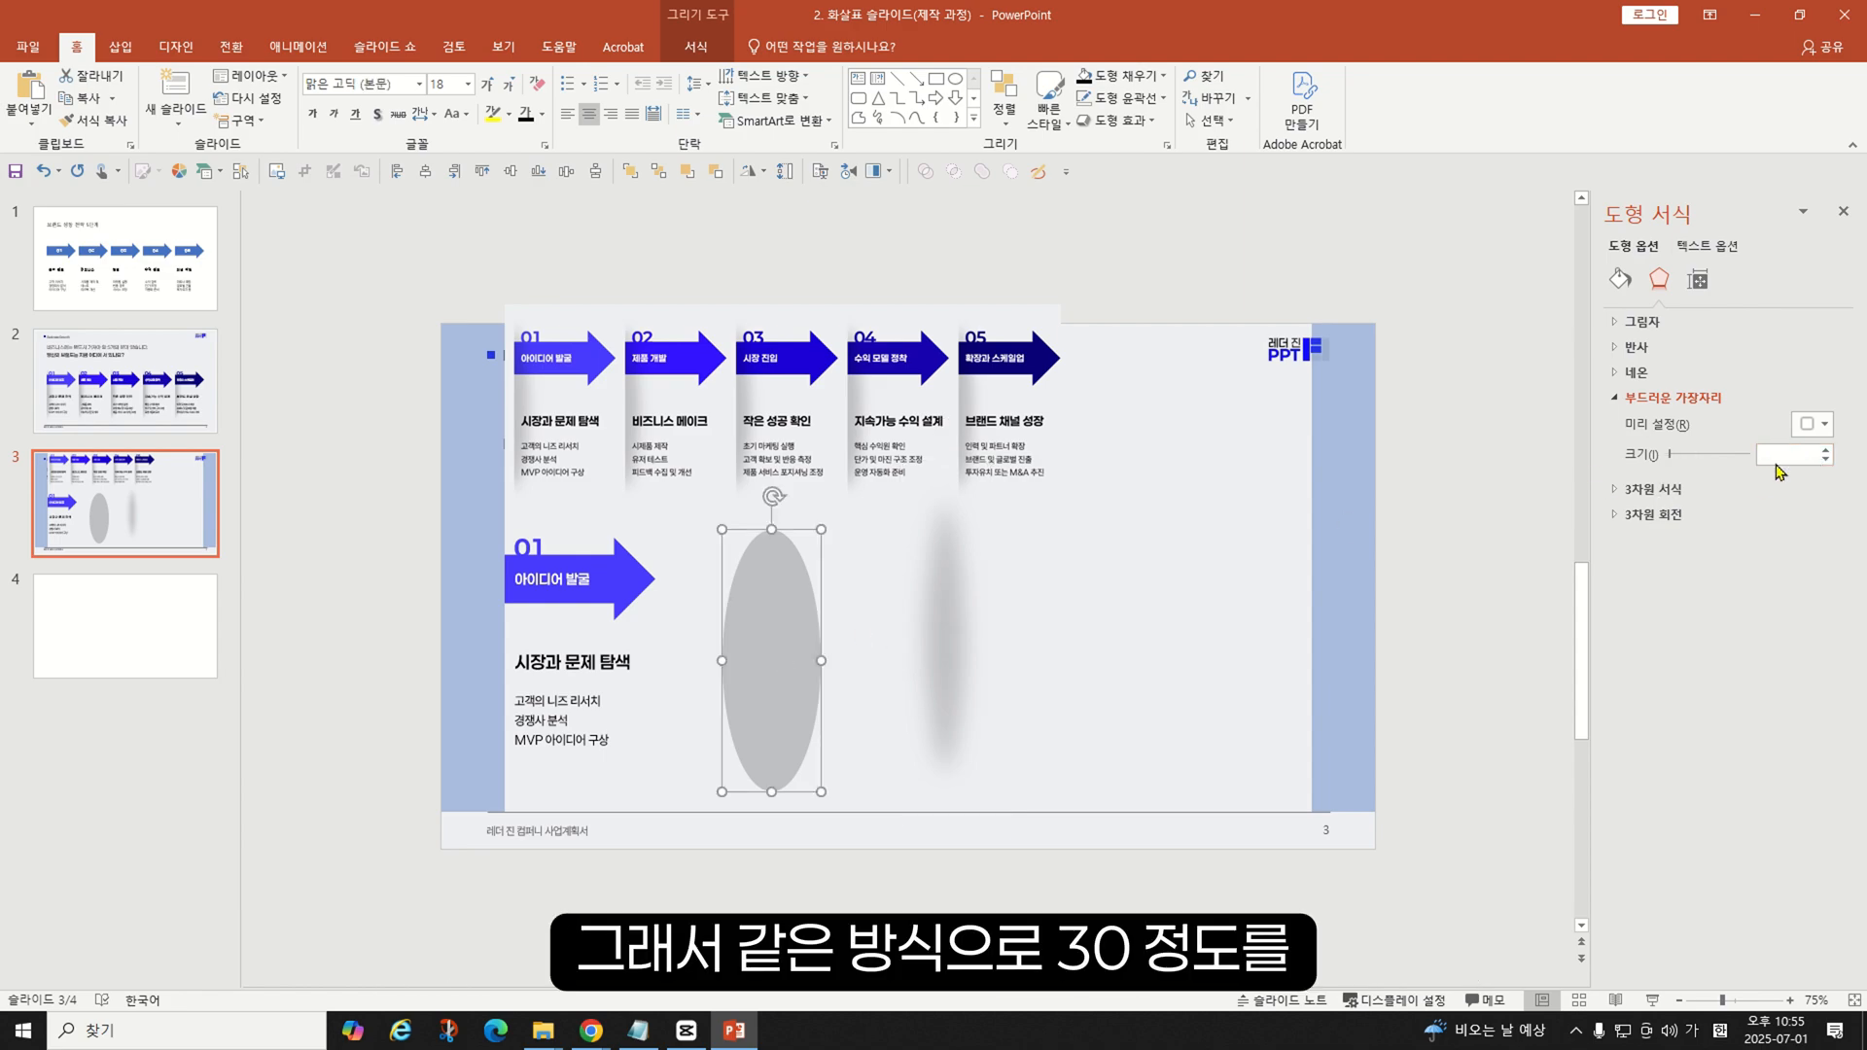
pyautogui.write('30')
pyautogui.press('Return')
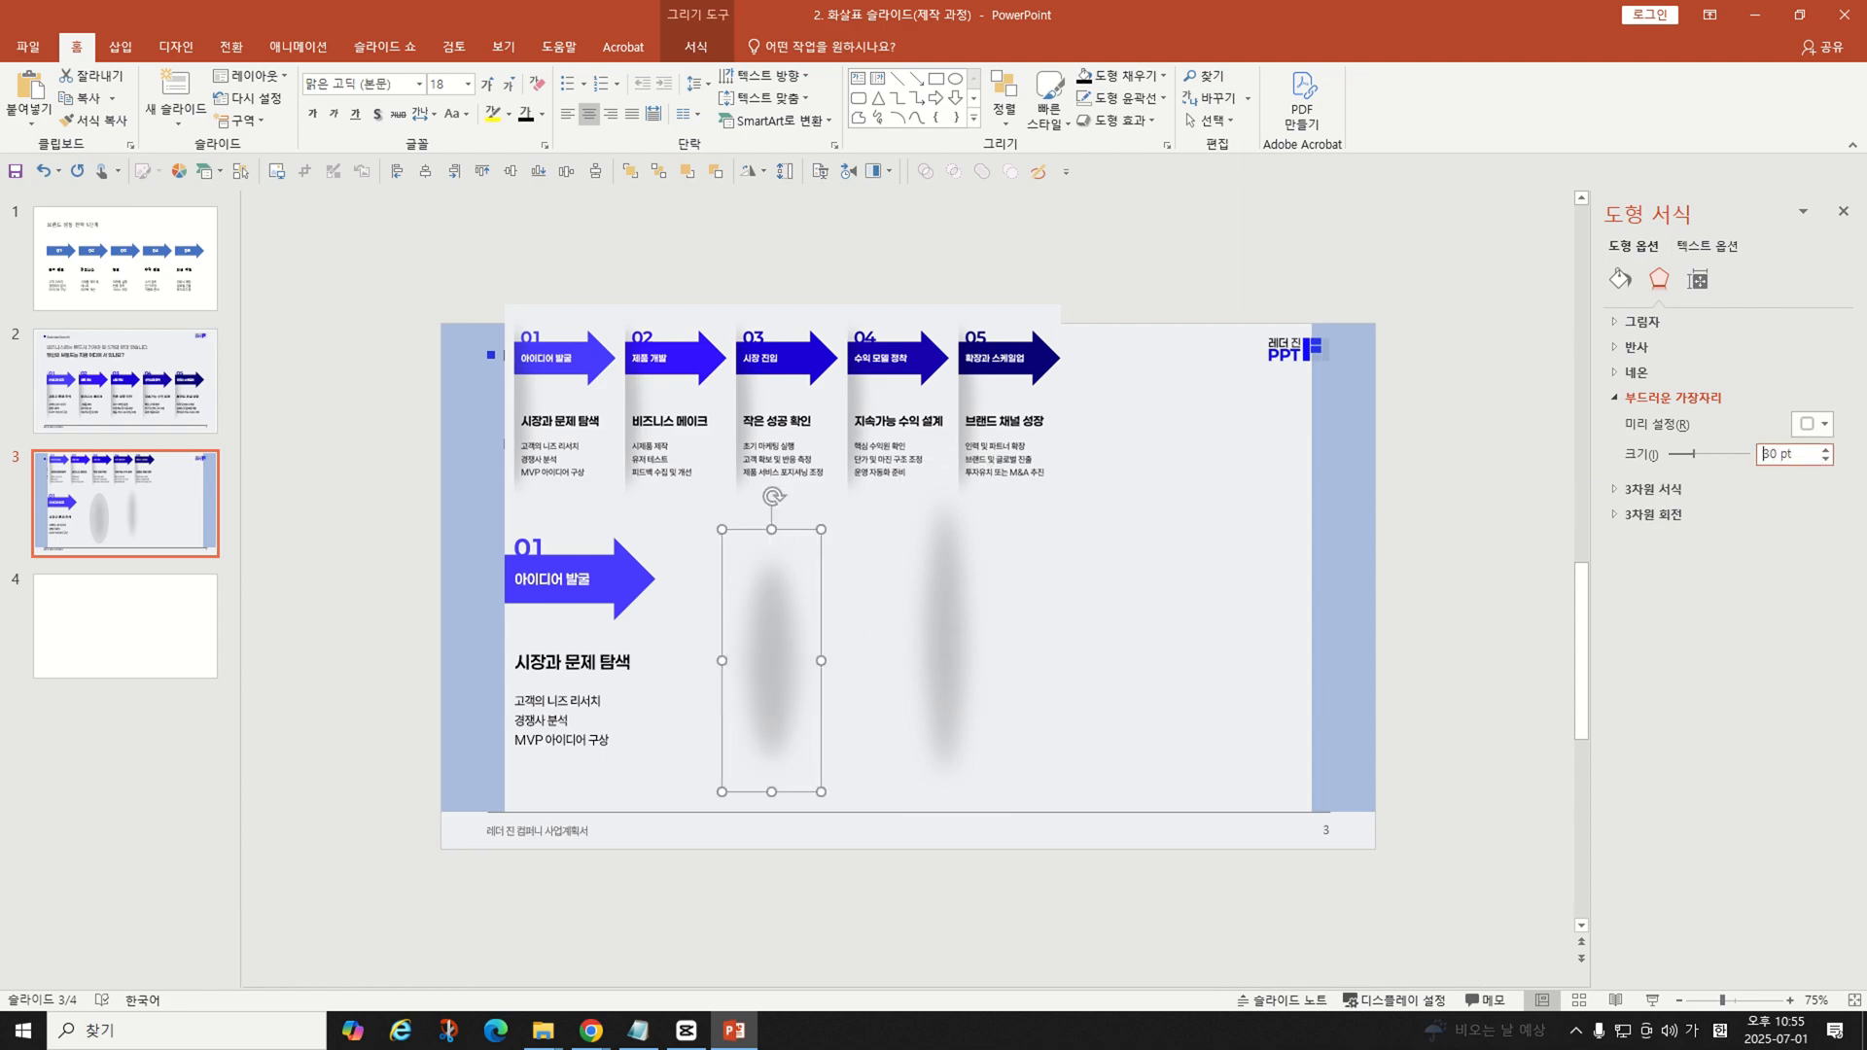
# - Position the softened ellipse in the empty area beside the first arrow and its texts
pyautogui.moveTo(773, 689); pyautogui.dragTo(609, 667)
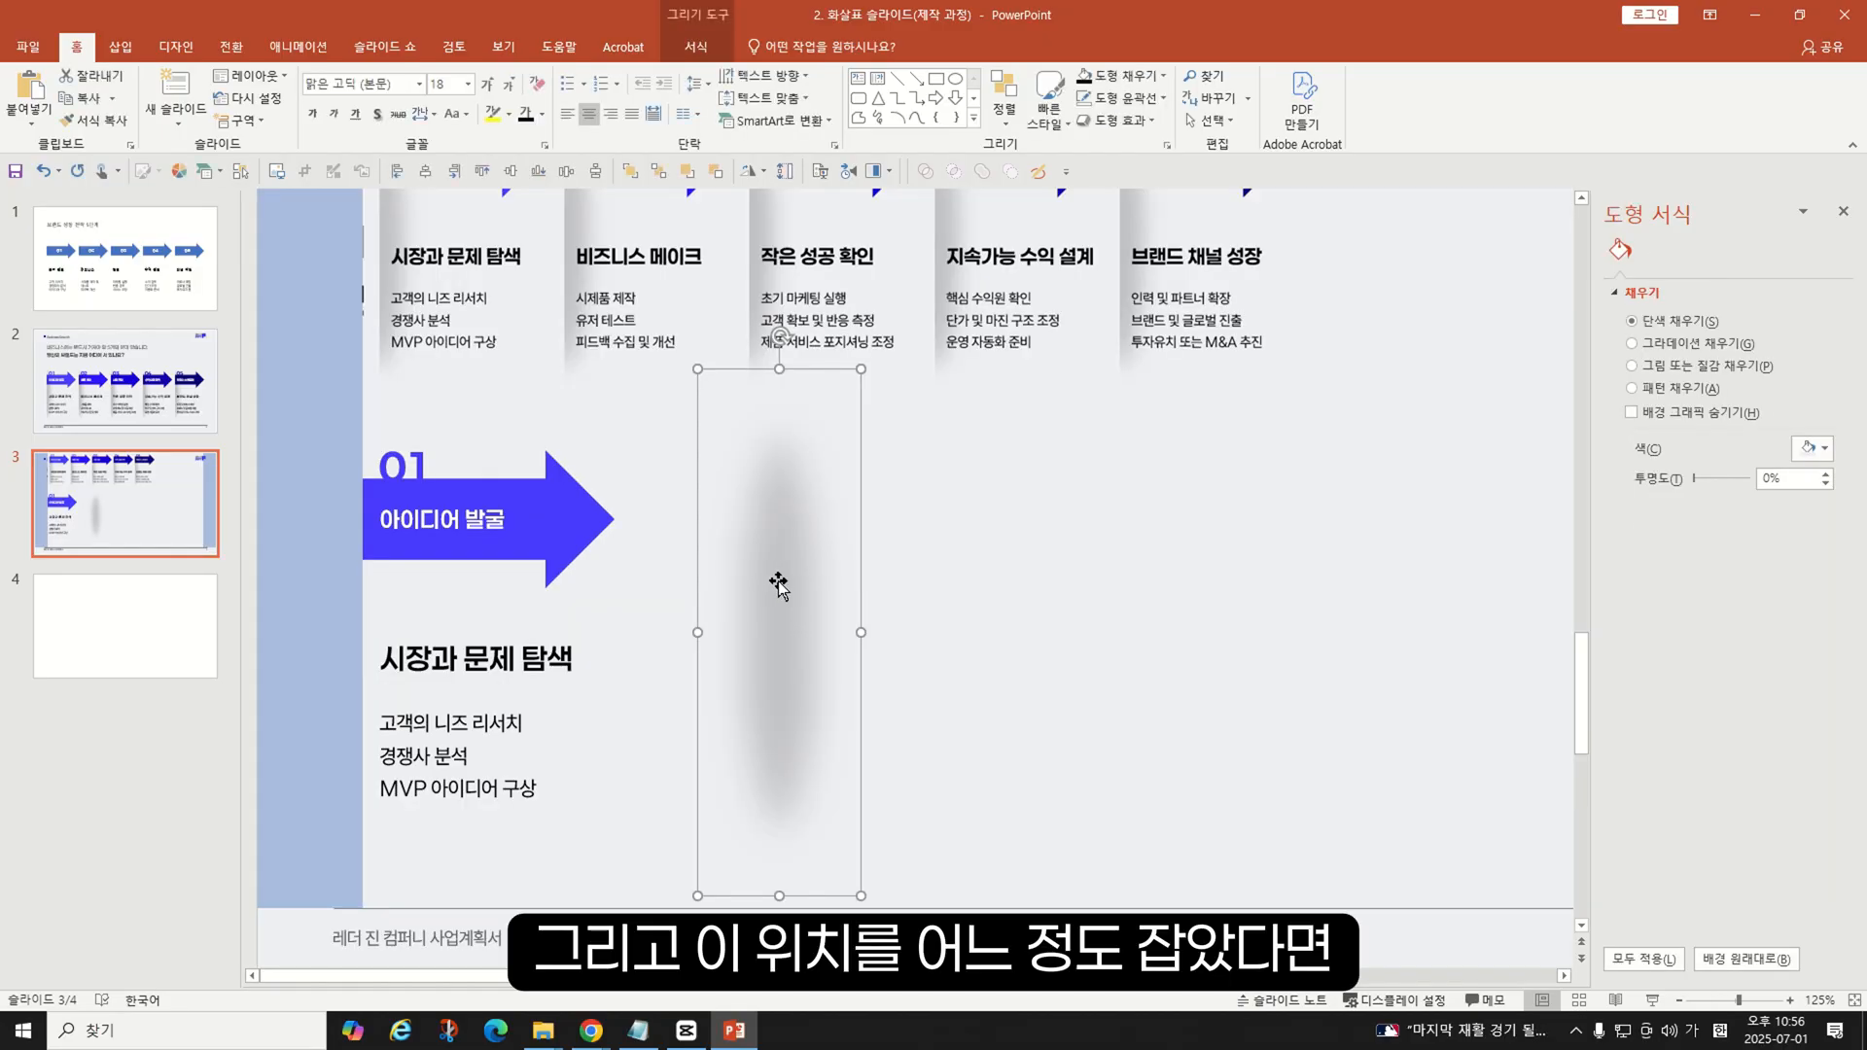
pyautogui.click(777, 583)
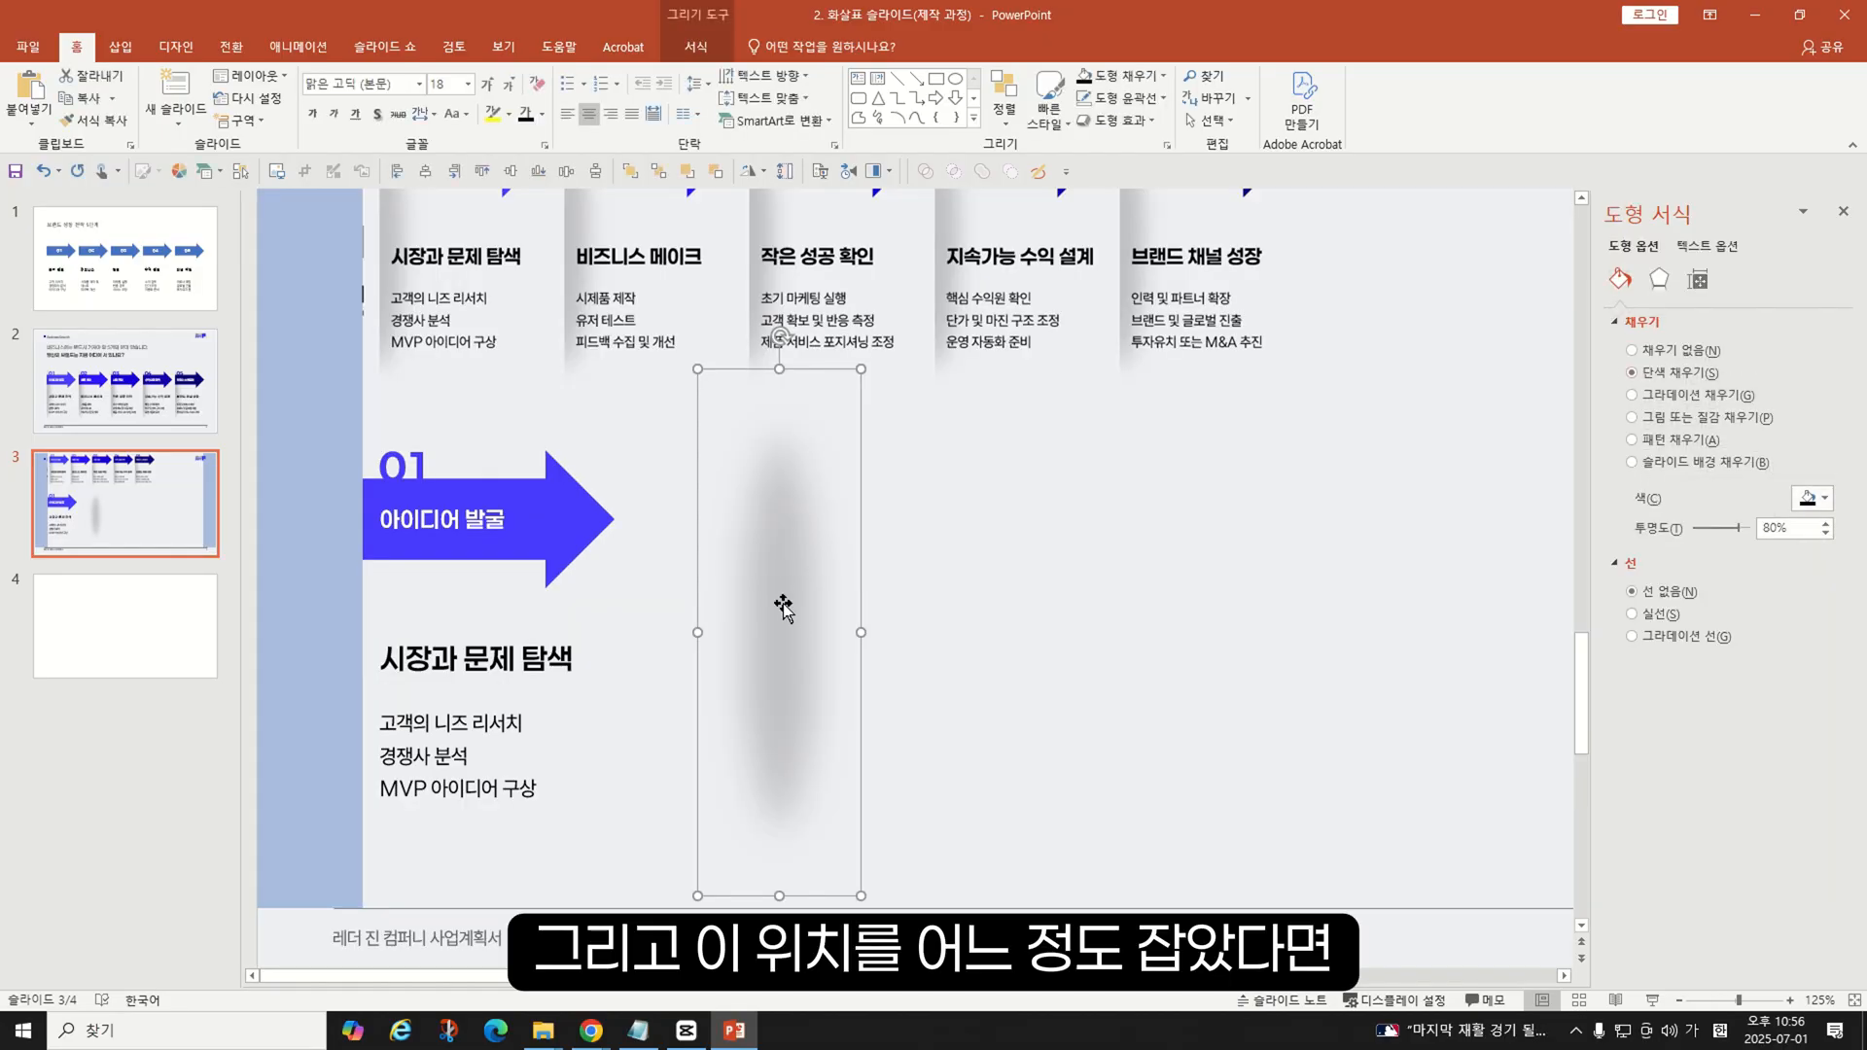
pyautogui.moveTo(785, 607)
pyautogui.mouseDown()
pyautogui.moveTo(388, 622)
pyautogui.moveTo(770, 609)
pyautogui.mouseUp()
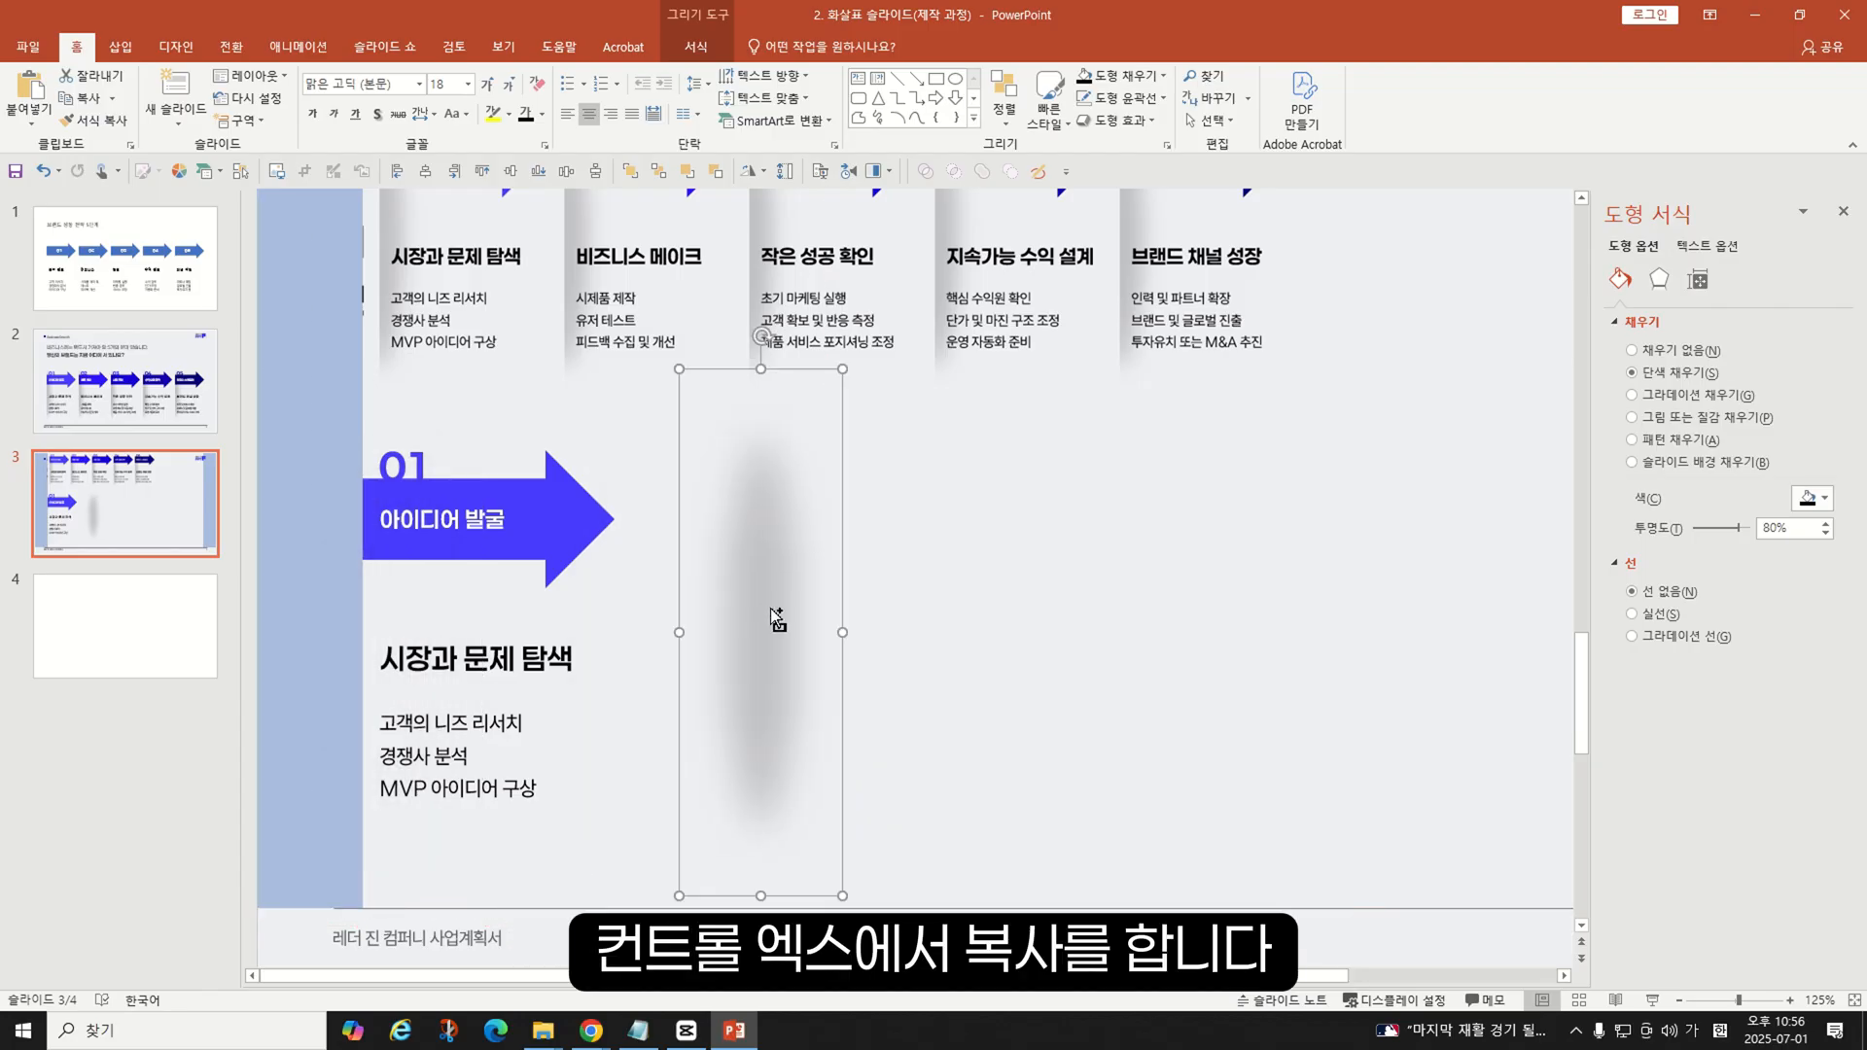
# - Cut the softened ellipse, paste it back as a picture and place it beside the first arrow
pyautogui.hotkey('ctrl', 'x')
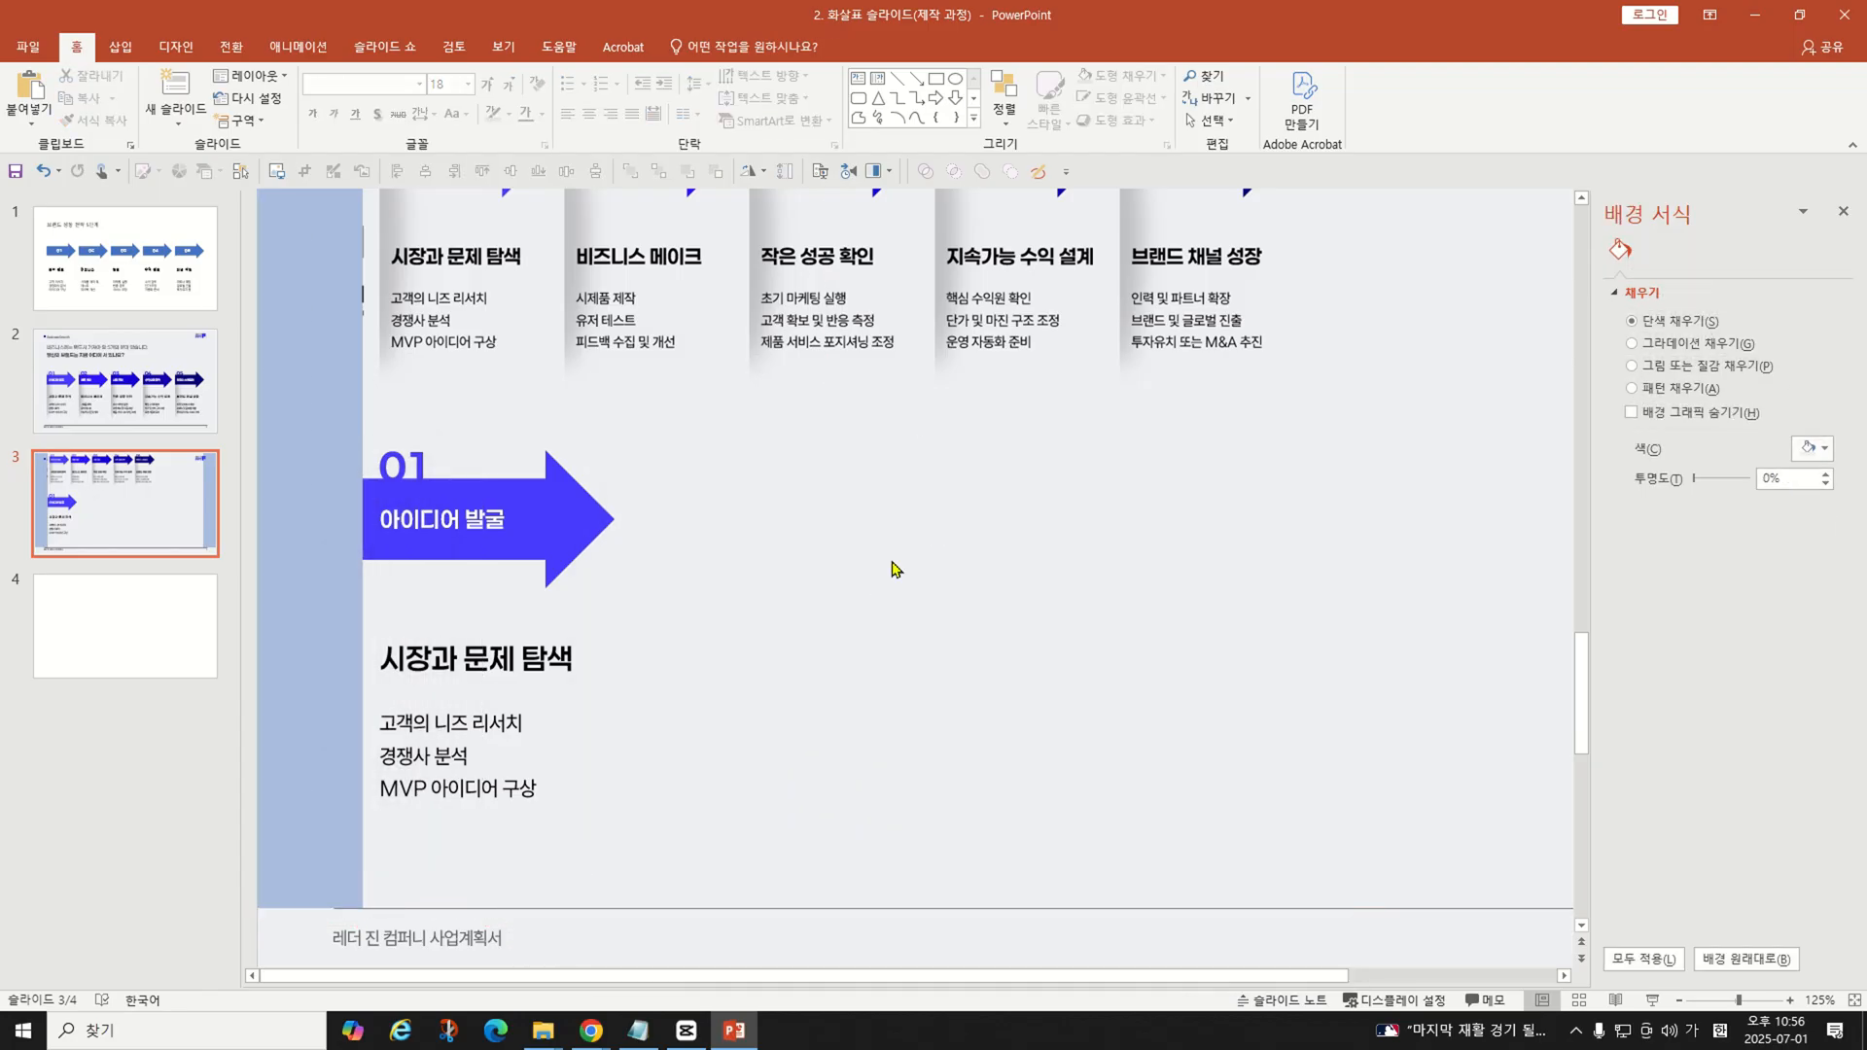
pyautogui.rightClick(829, 544)
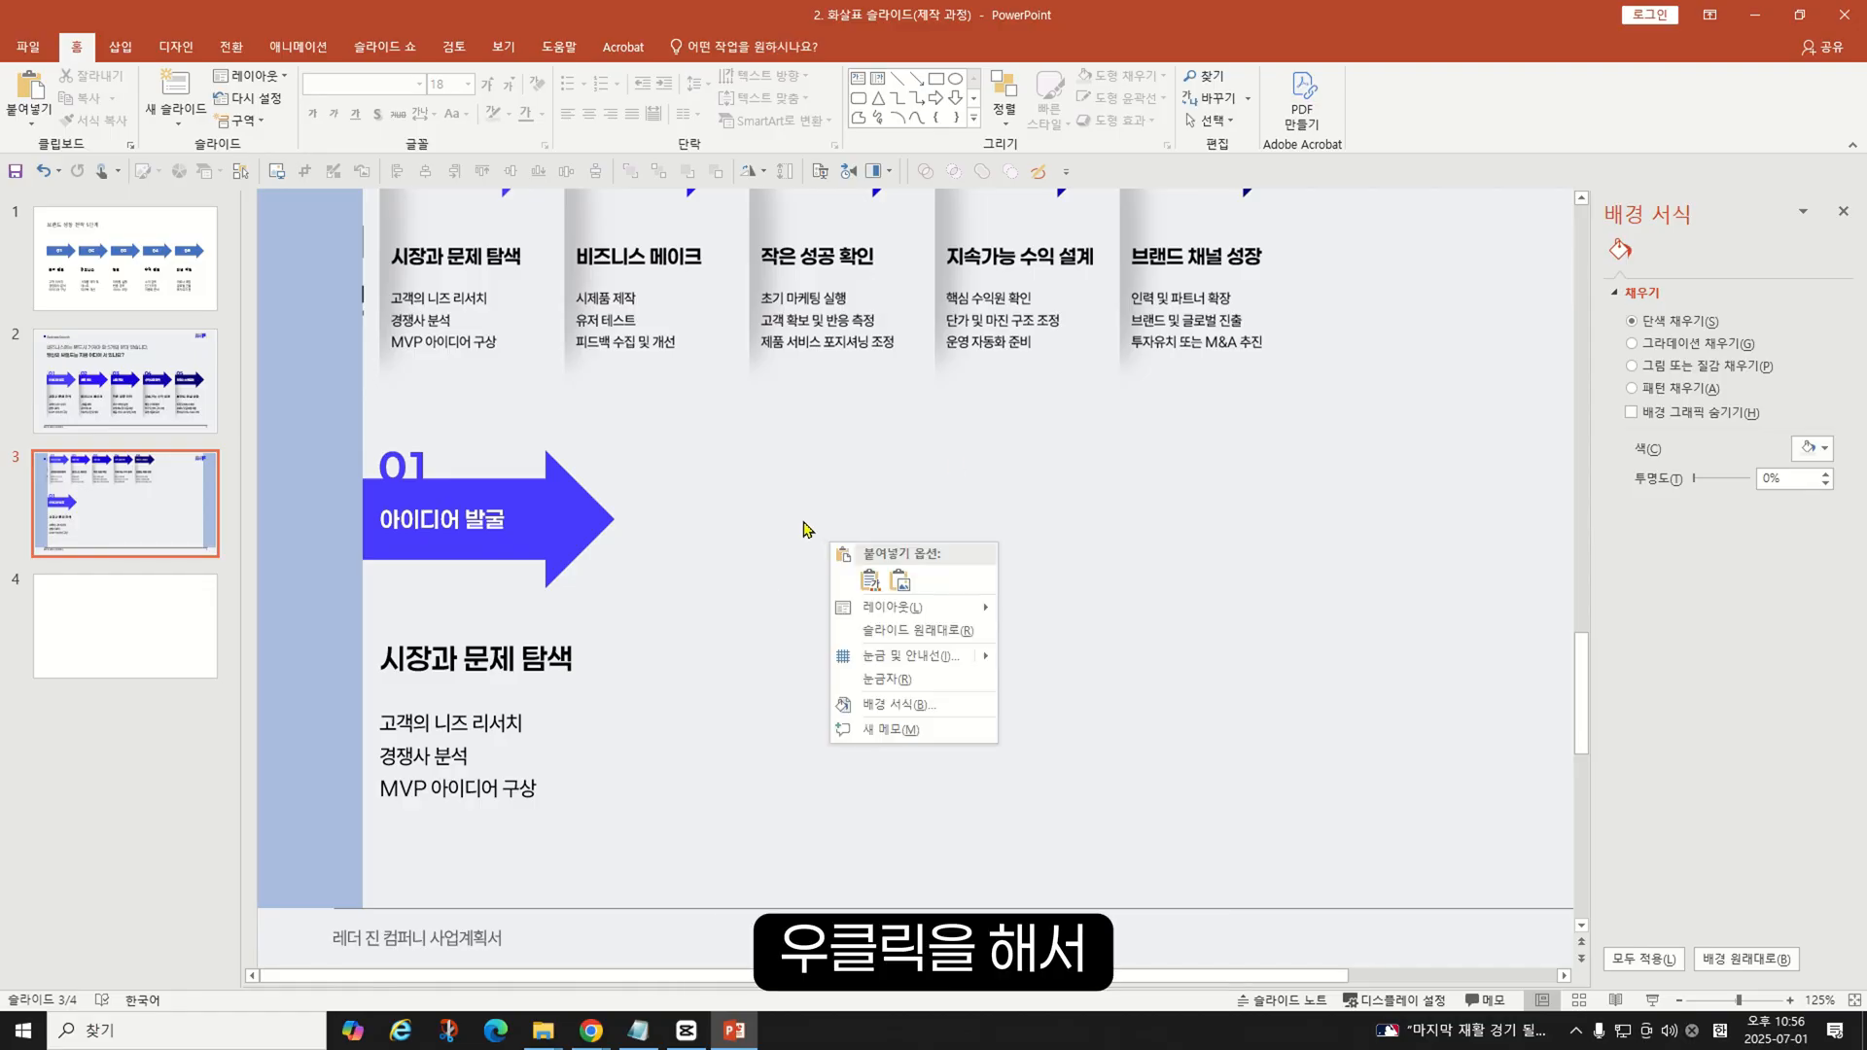
pyautogui.click(899, 580)
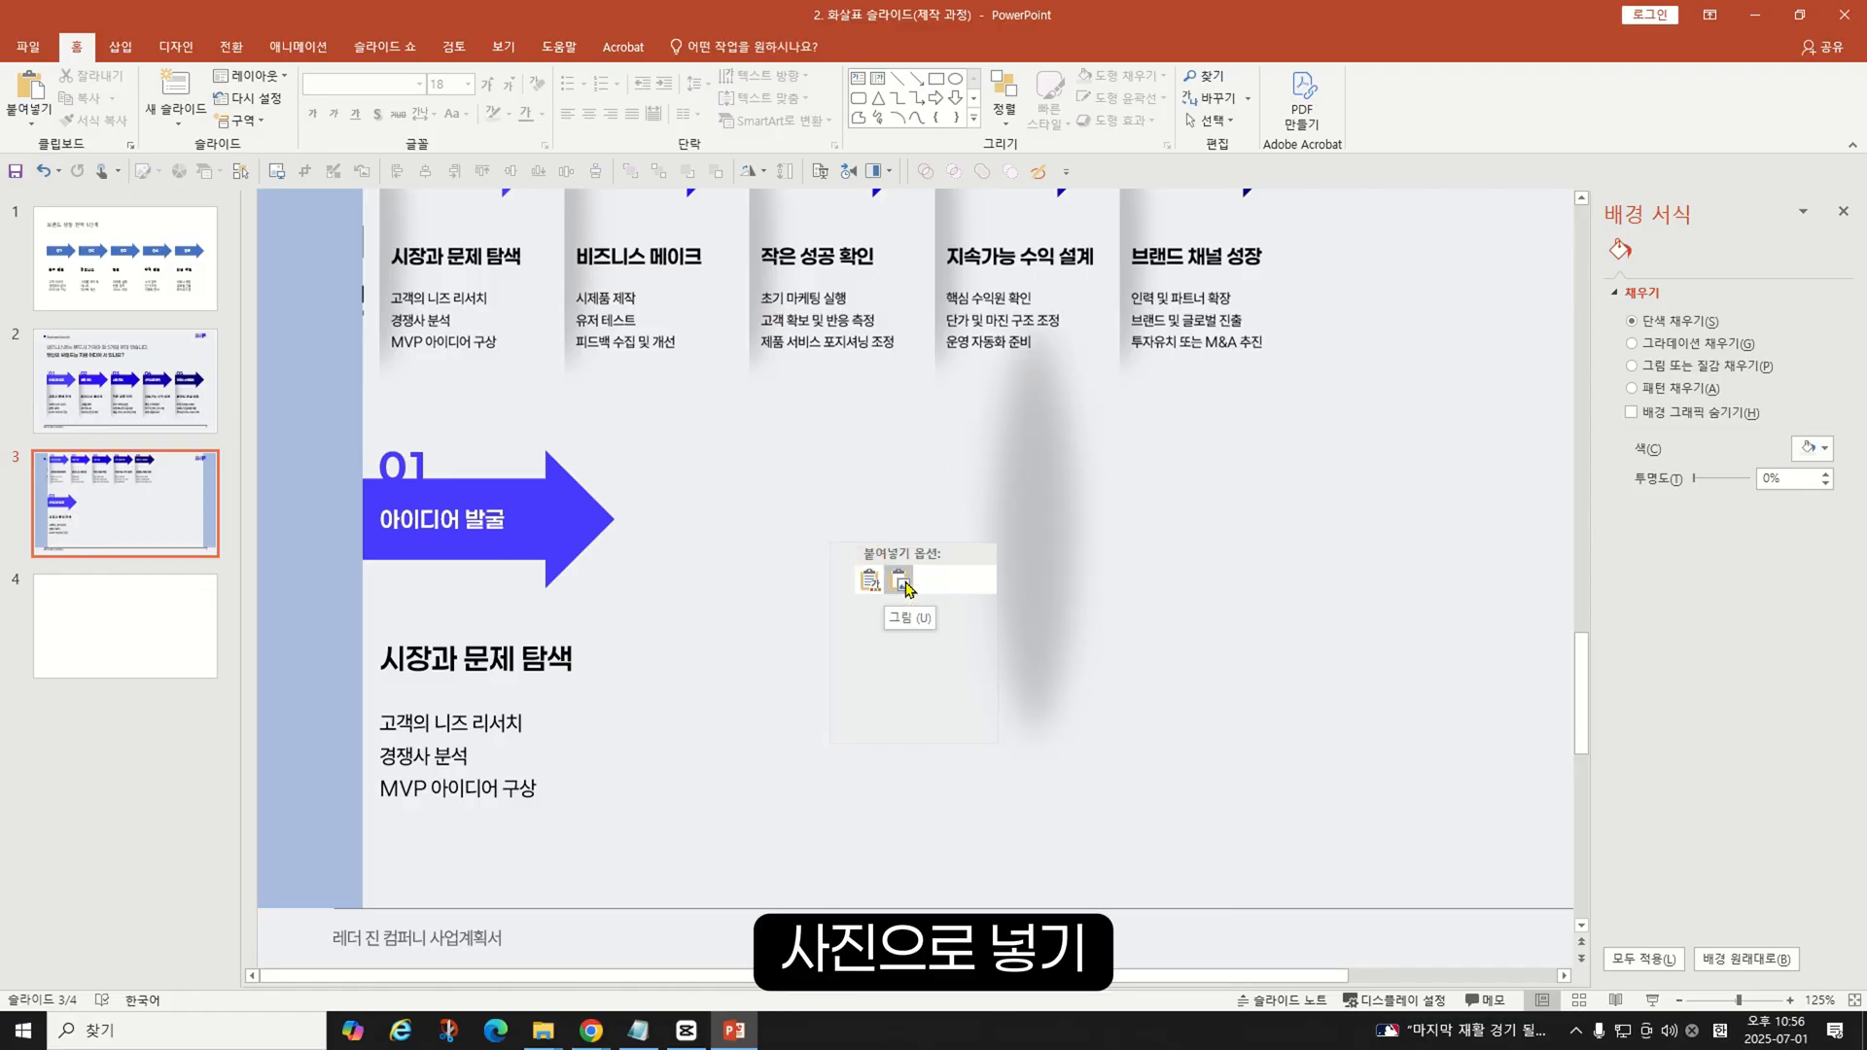
pyautogui.click(905, 590)
pyautogui.moveTo(1063, 487); pyautogui.dragTo(844, 539)
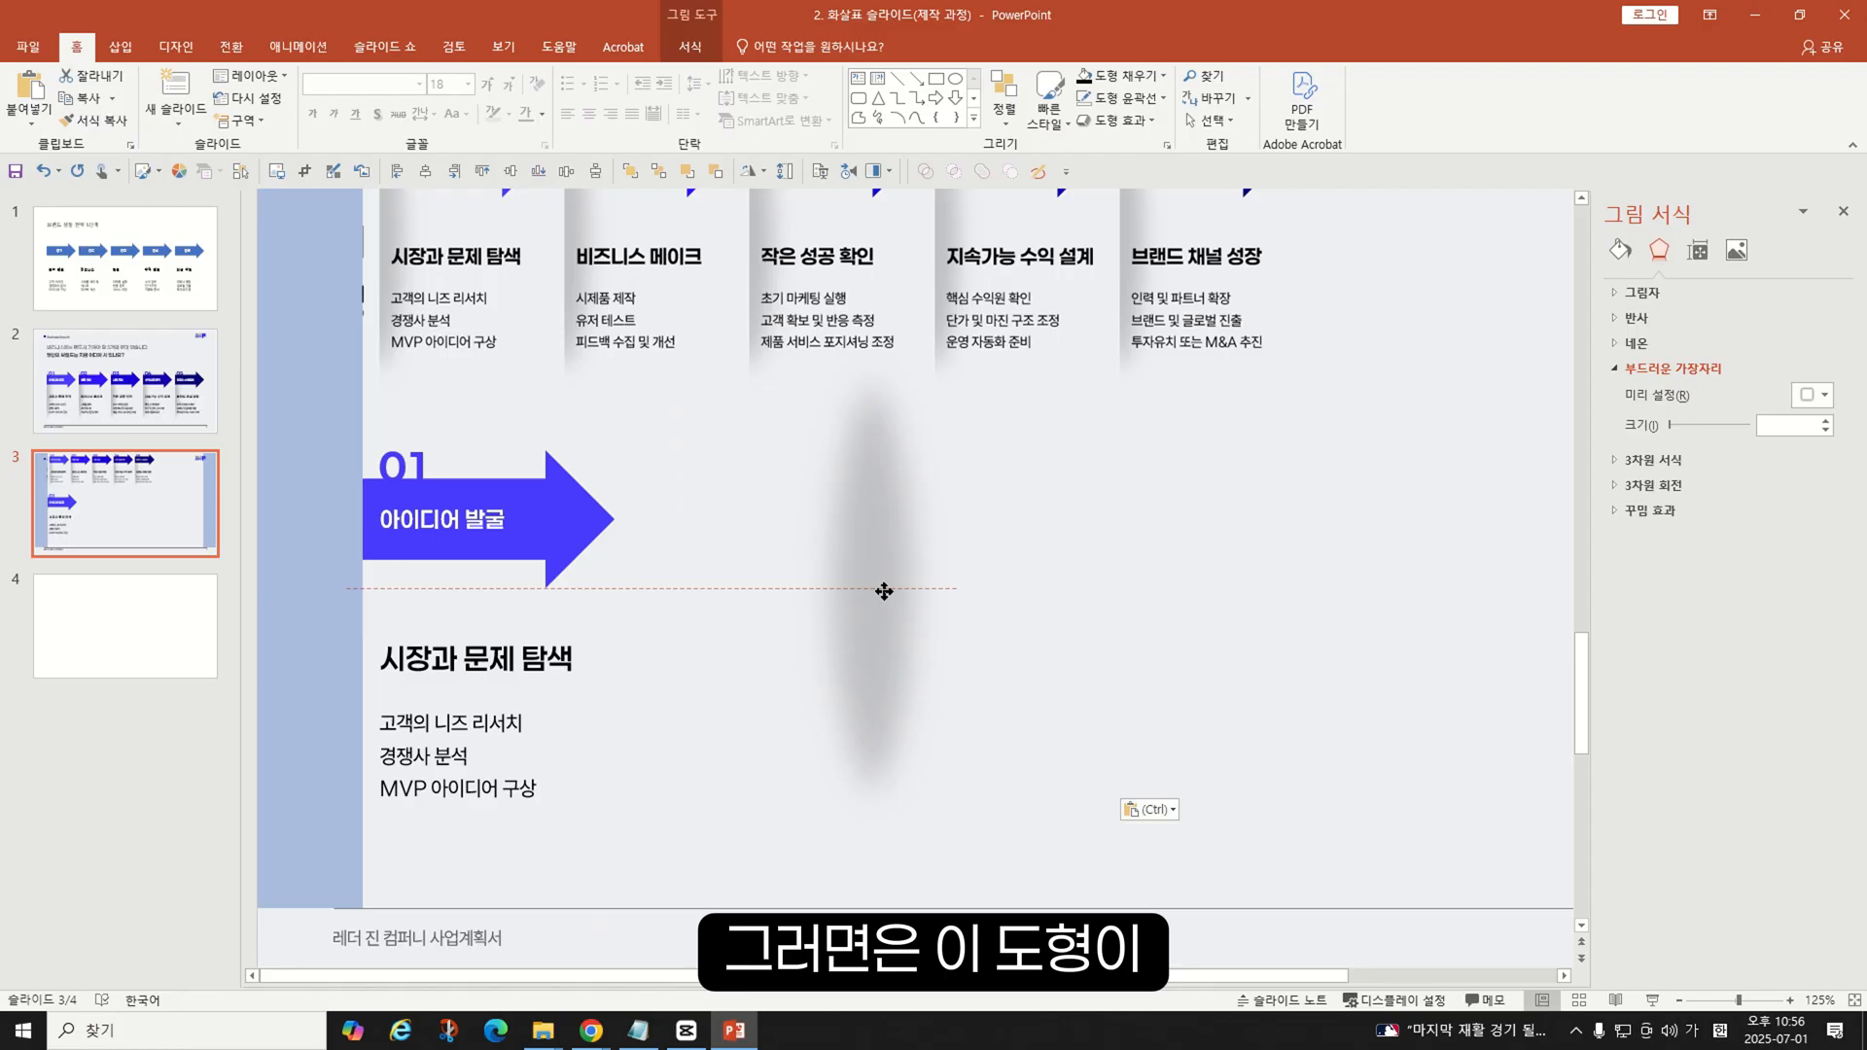
pyautogui.moveTo(884, 592); pyautogui.dragTo(790, 615)
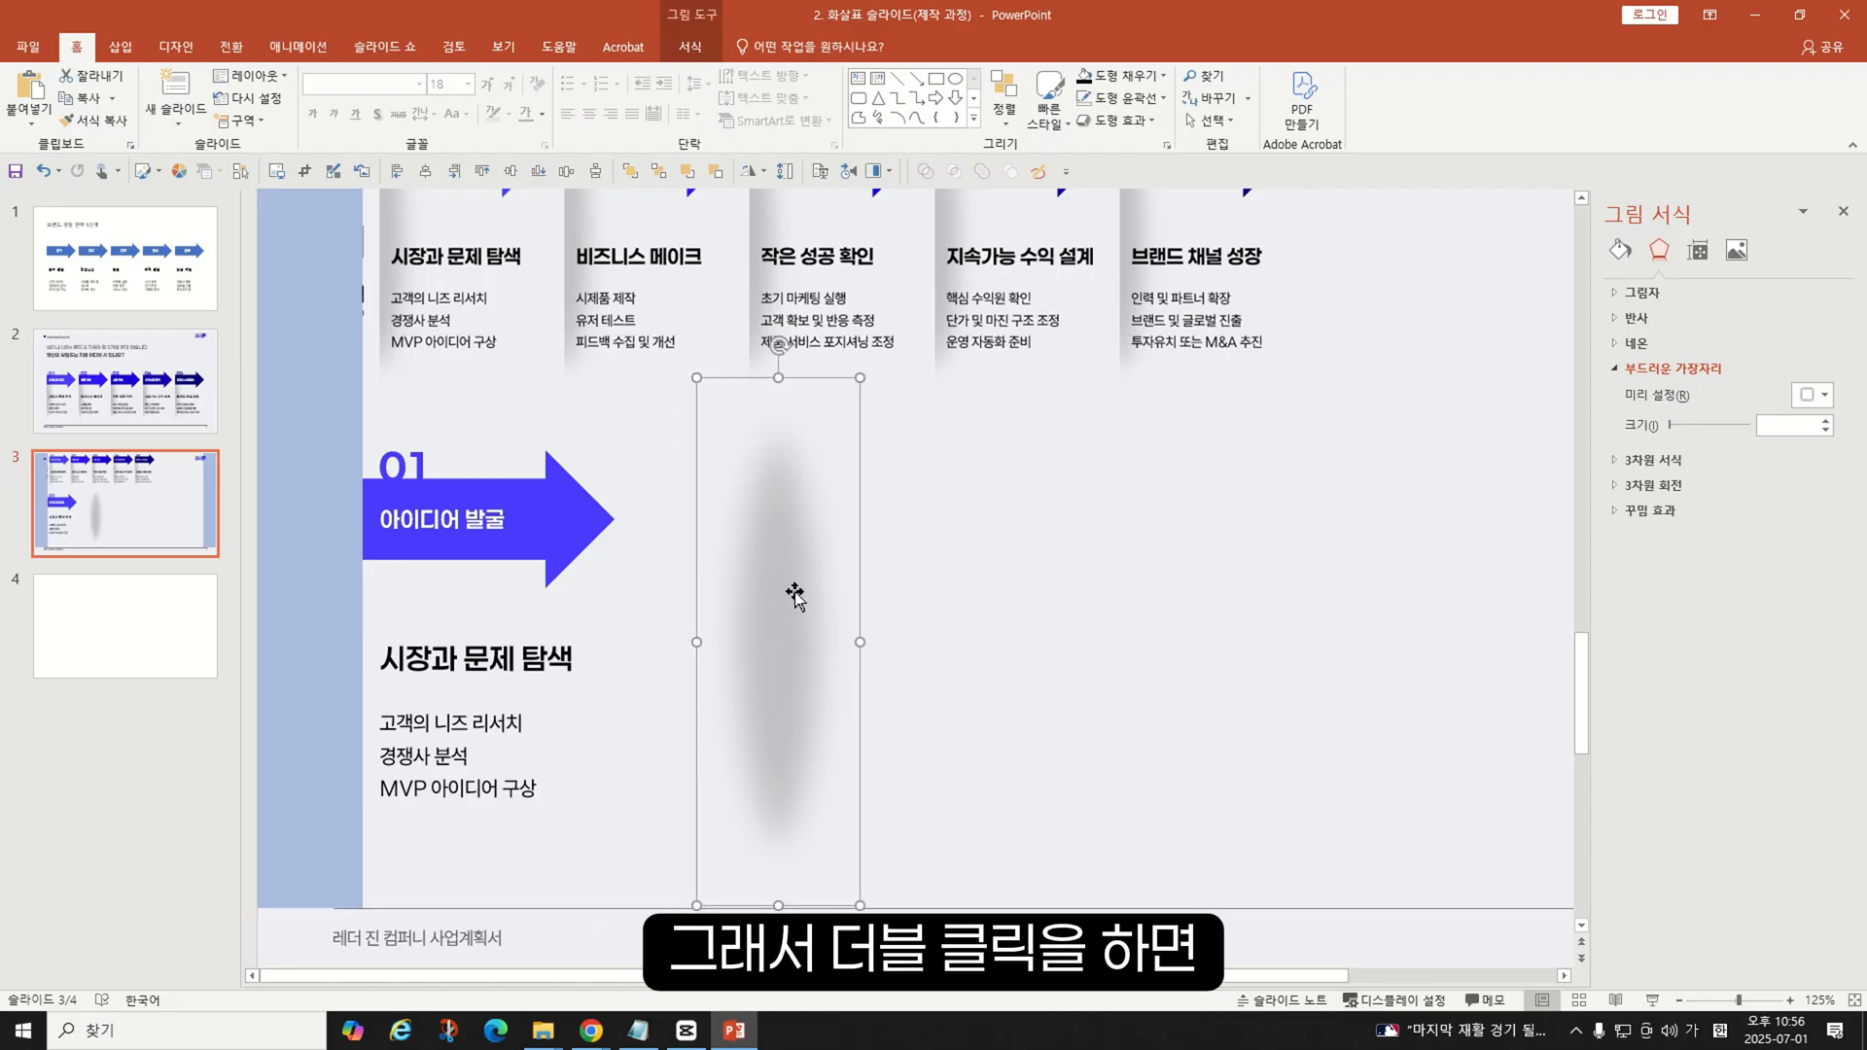
# - Crop the left half off the shadow picture, leaving it about 1.89 cm wide
pyautogui.doubleClick(792, 592)
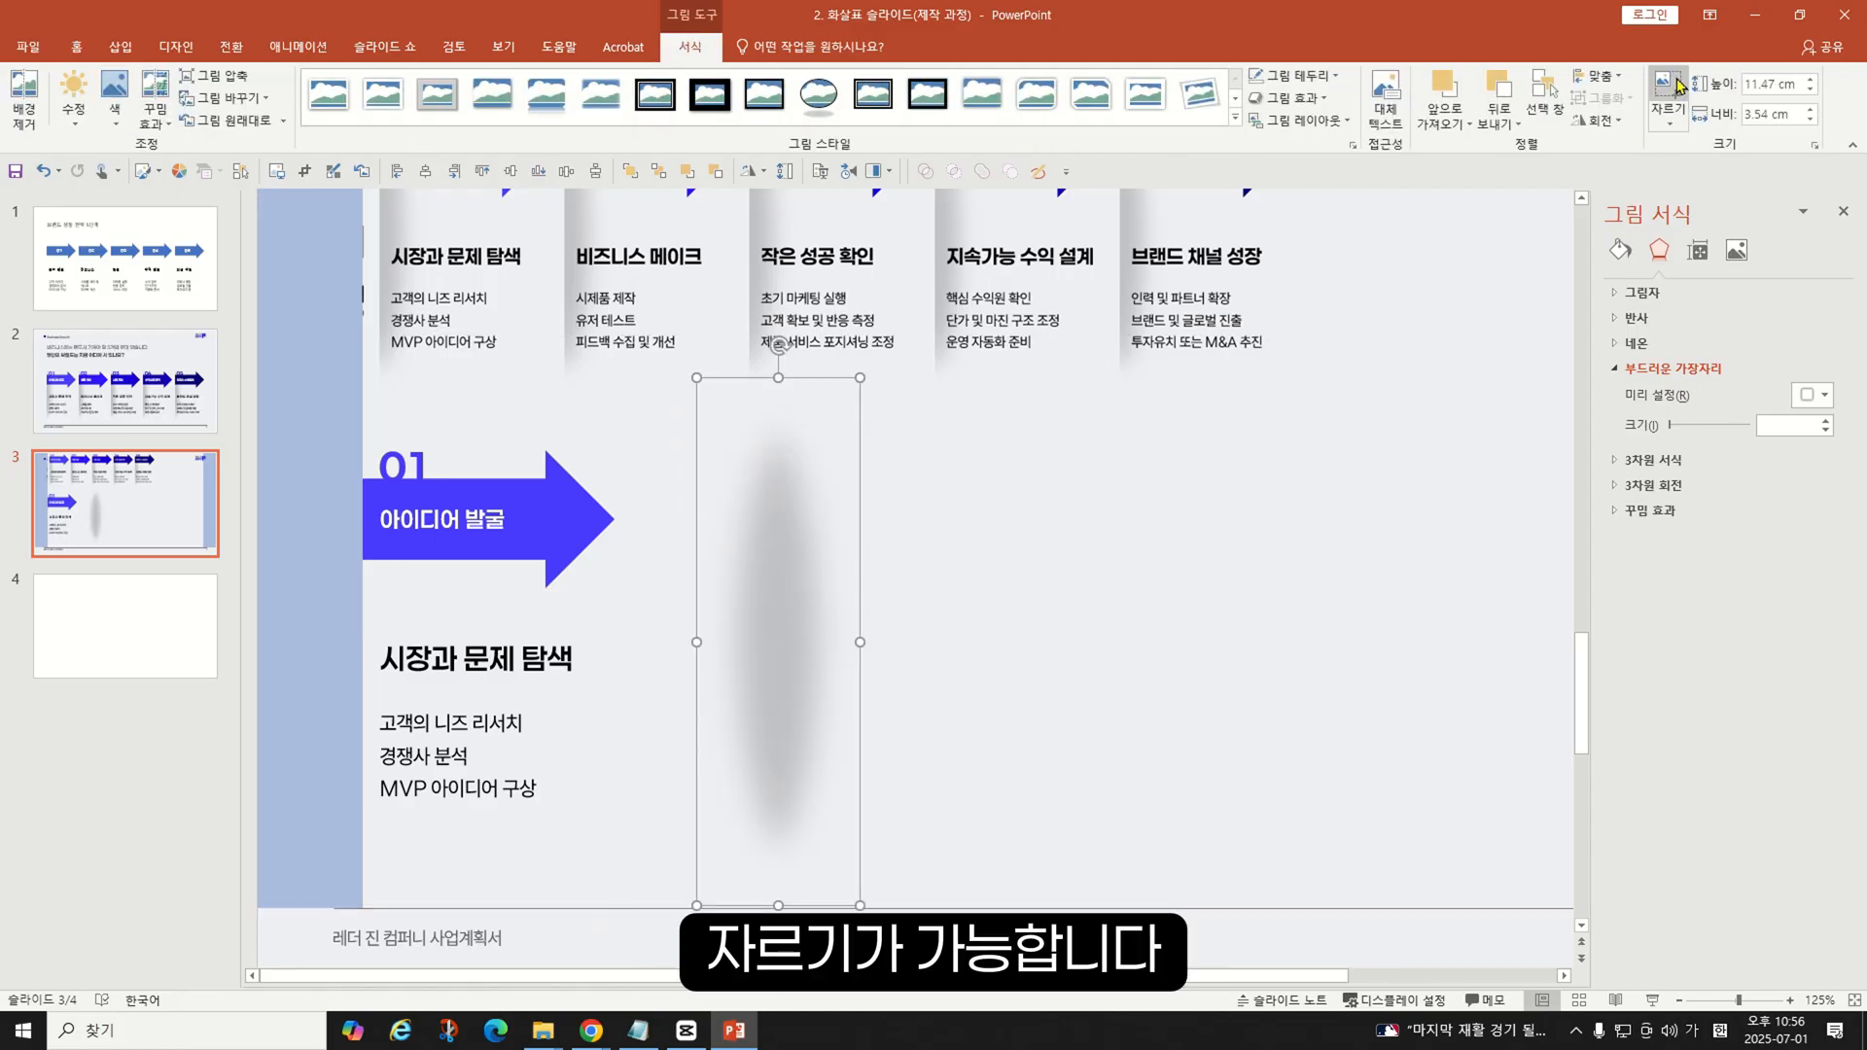
pyautogui.click(1669, 86)
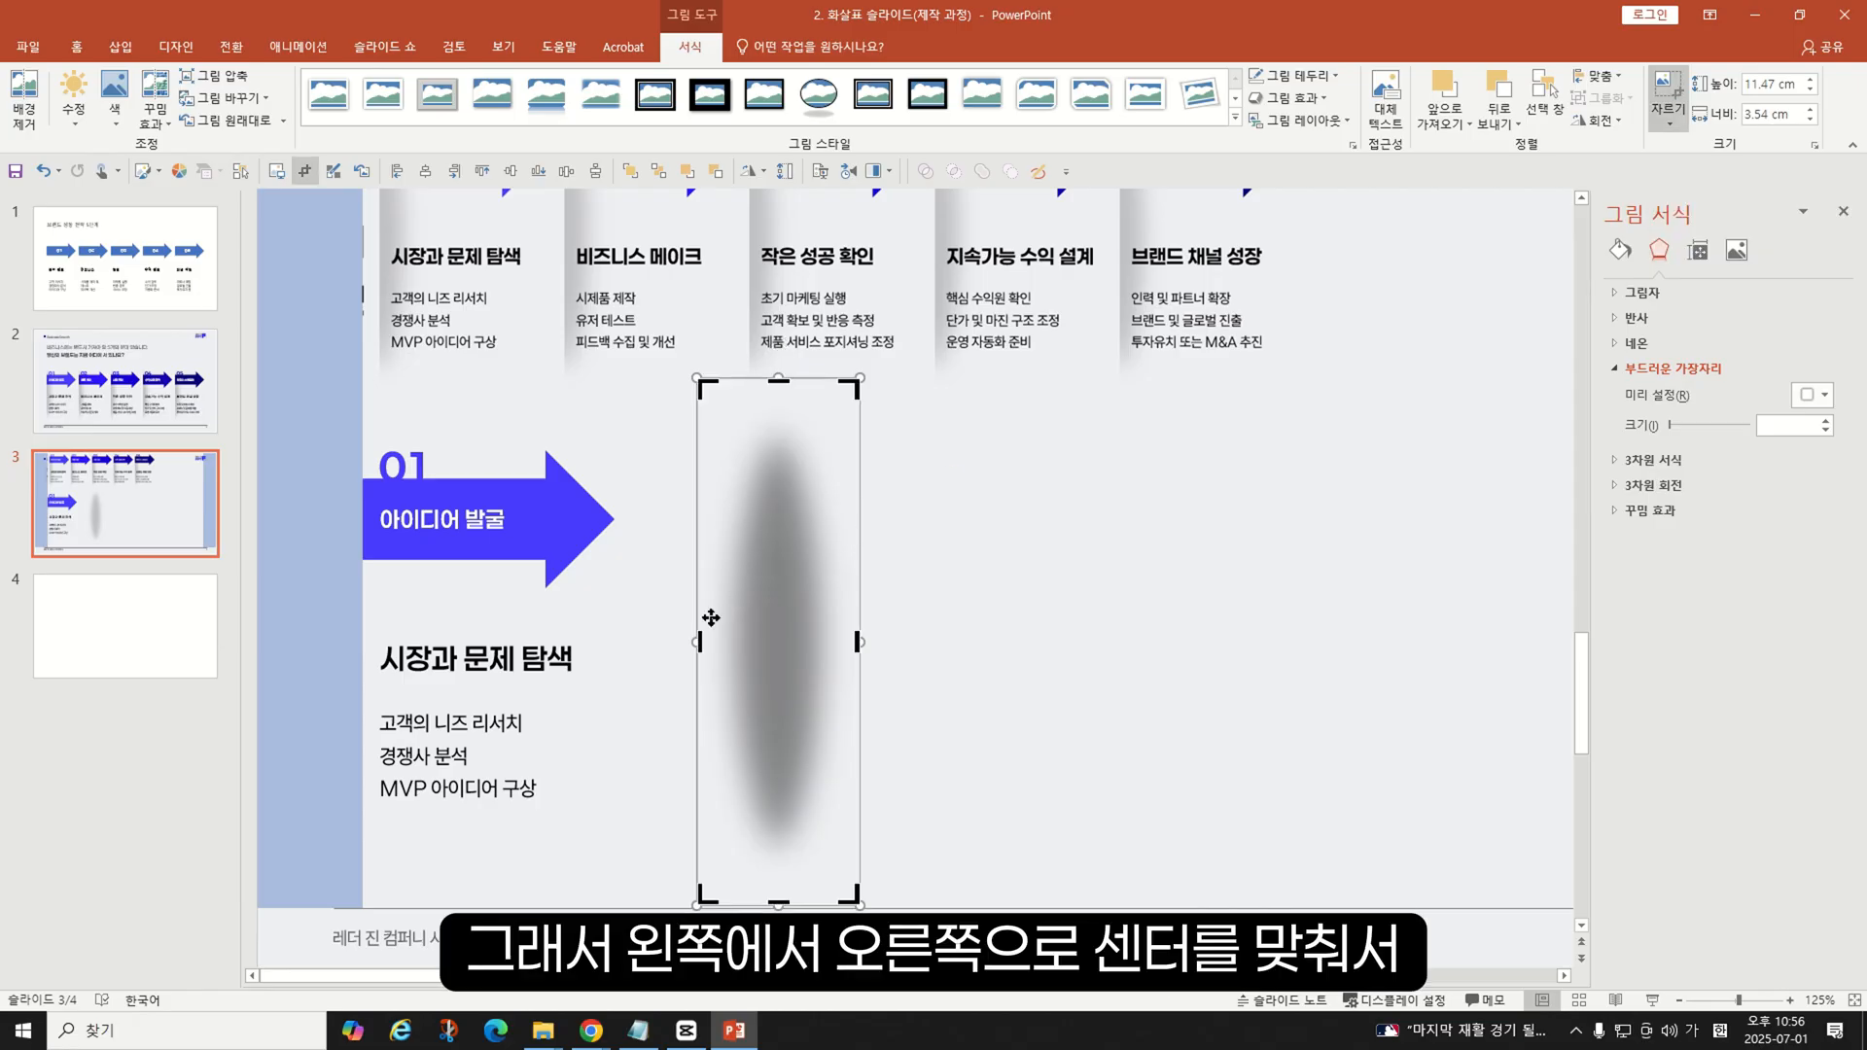
pyautogui.moveTo(701, 637); pyautogui.dragTo(774, 638)
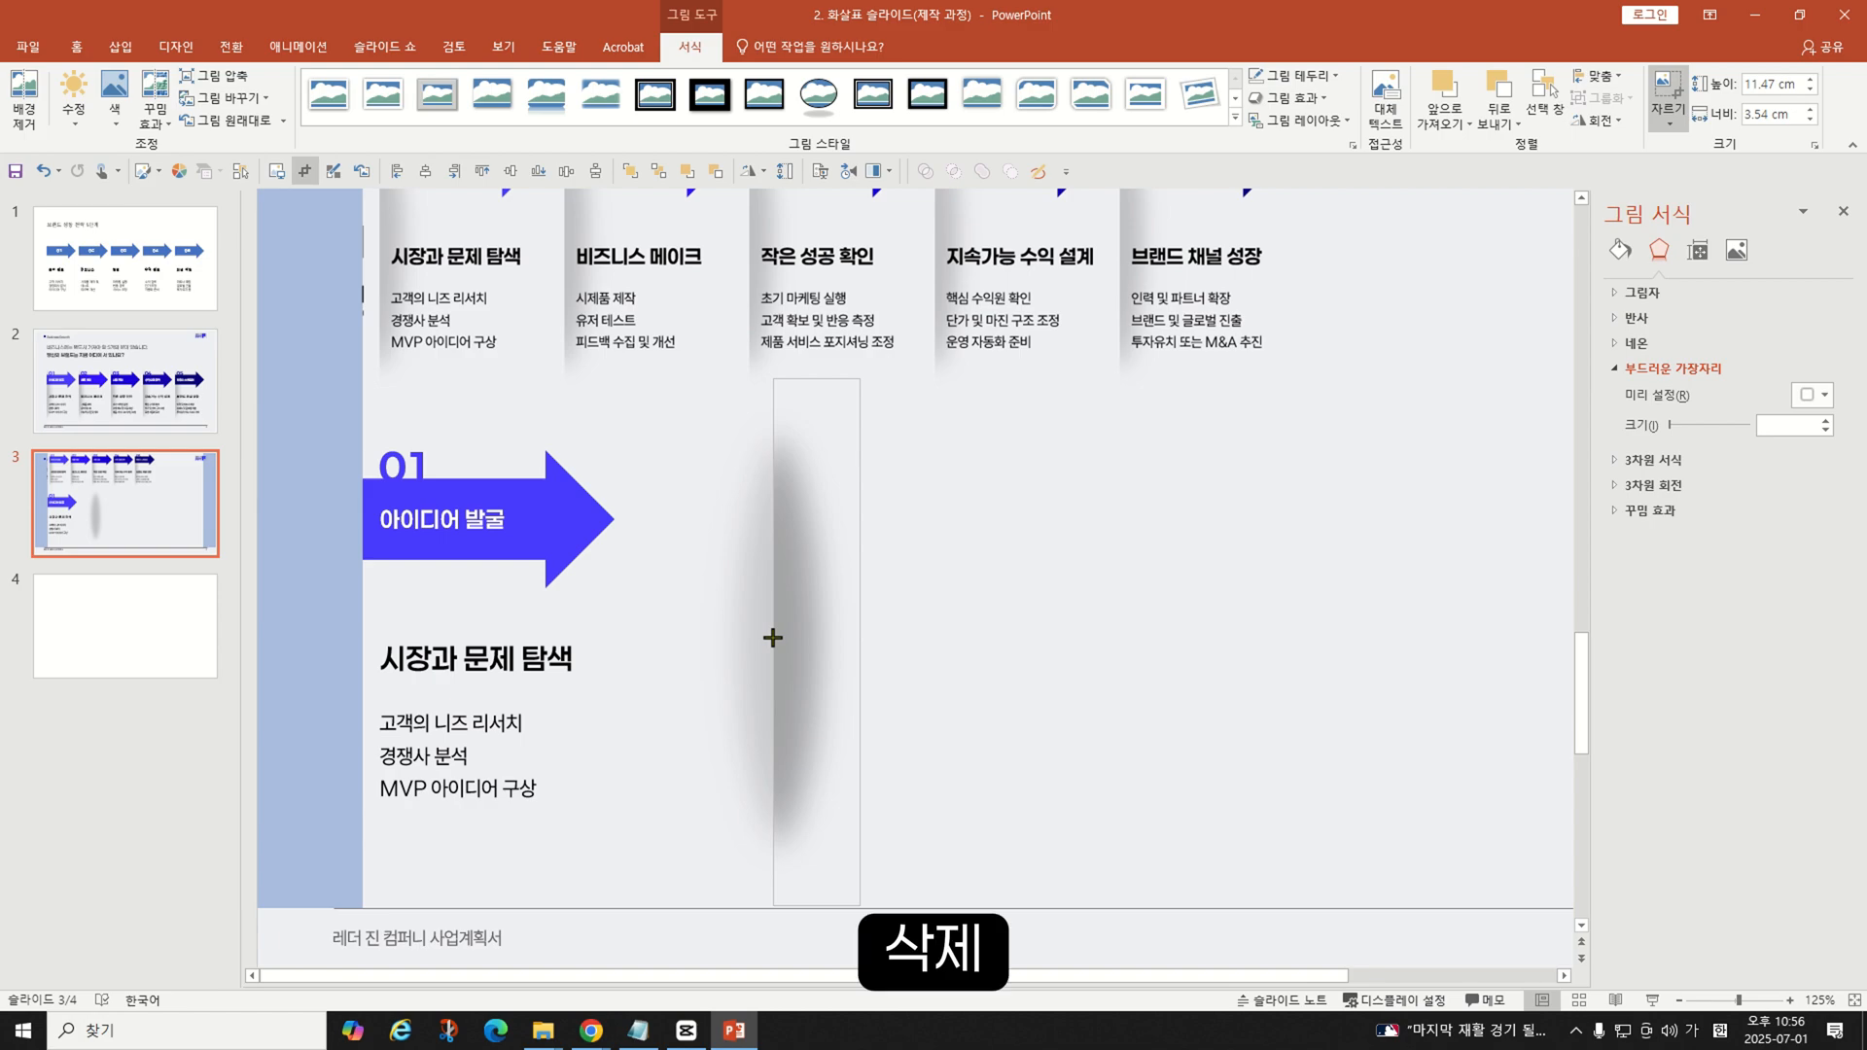
pyautogui.moveTo(773, 638); pyautogui.dragTo(774, 638)
# - Move the half-ellipse shadow against the left edge of the first arrow, spanning its number, heading and description
pyautogui.moveTo(799, 668); pyautogui.dragTo(394, 704)
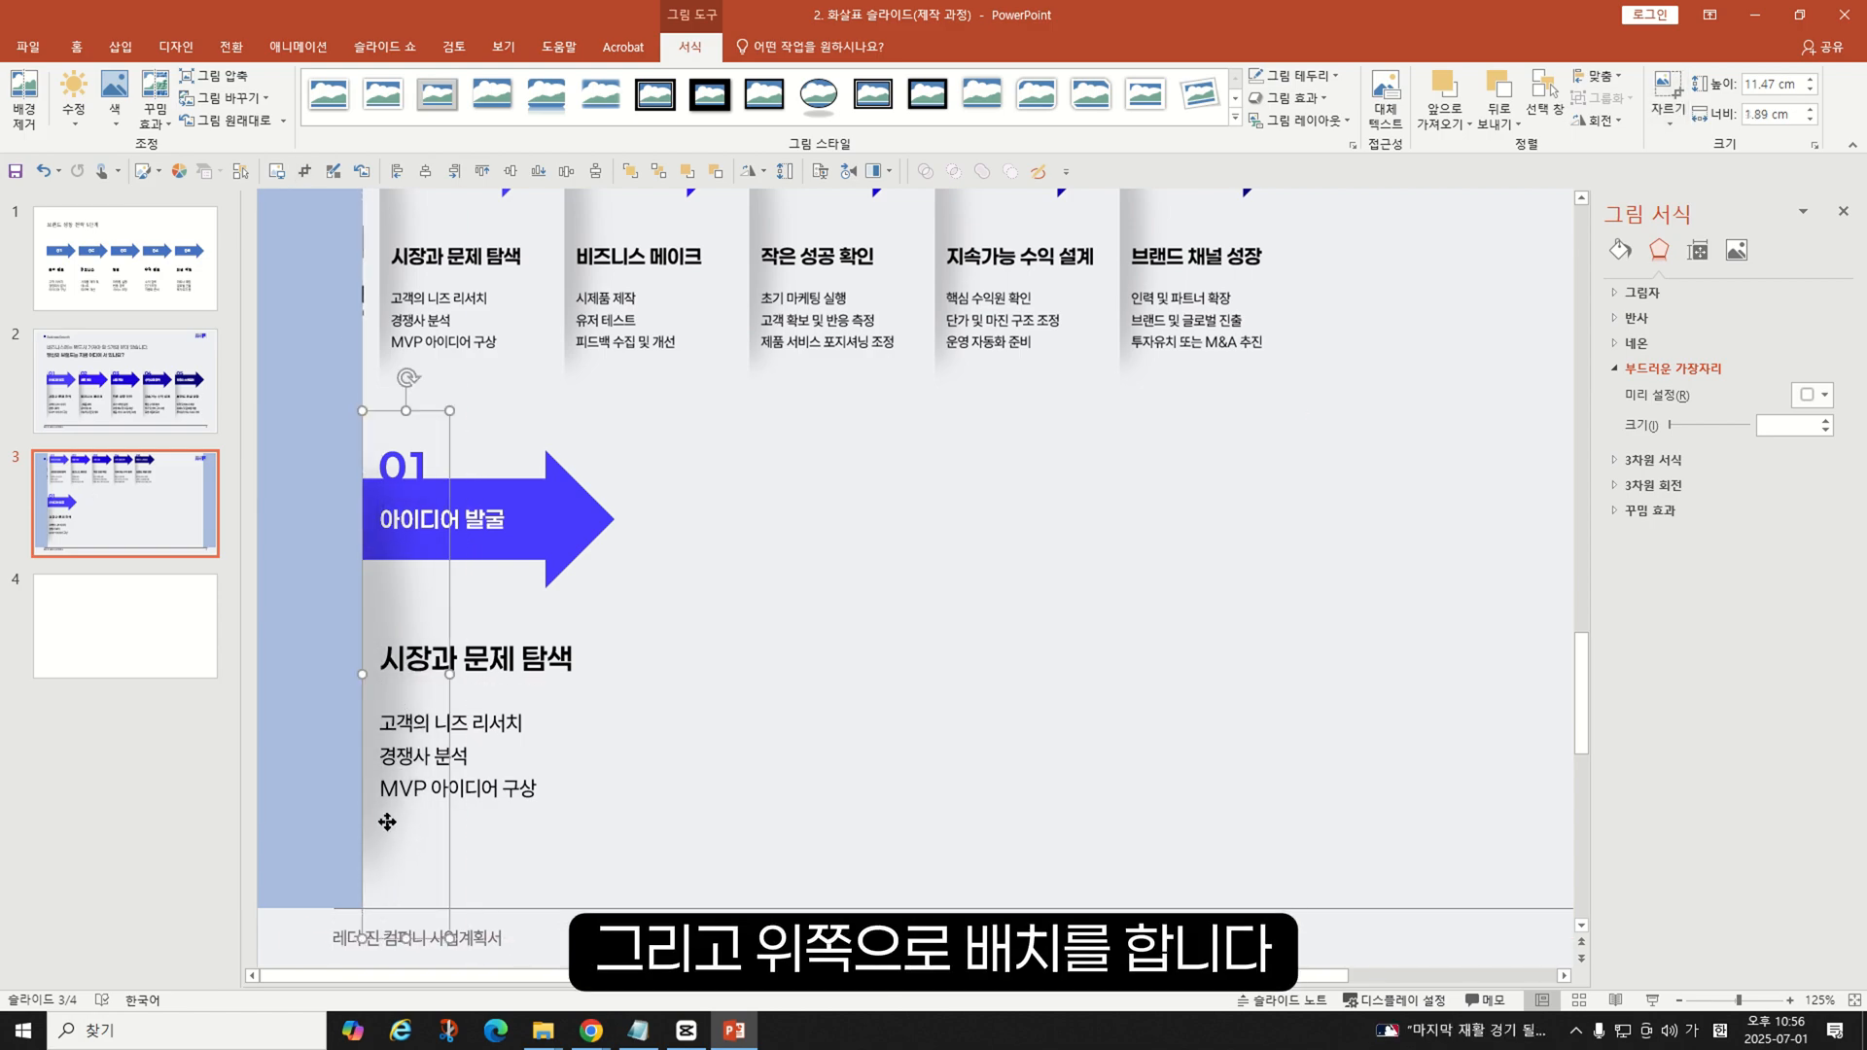
pyautogui.moveTo(387, 822); pyautogui.dragTo(387, 785)
pyautogui.click(623, 744)
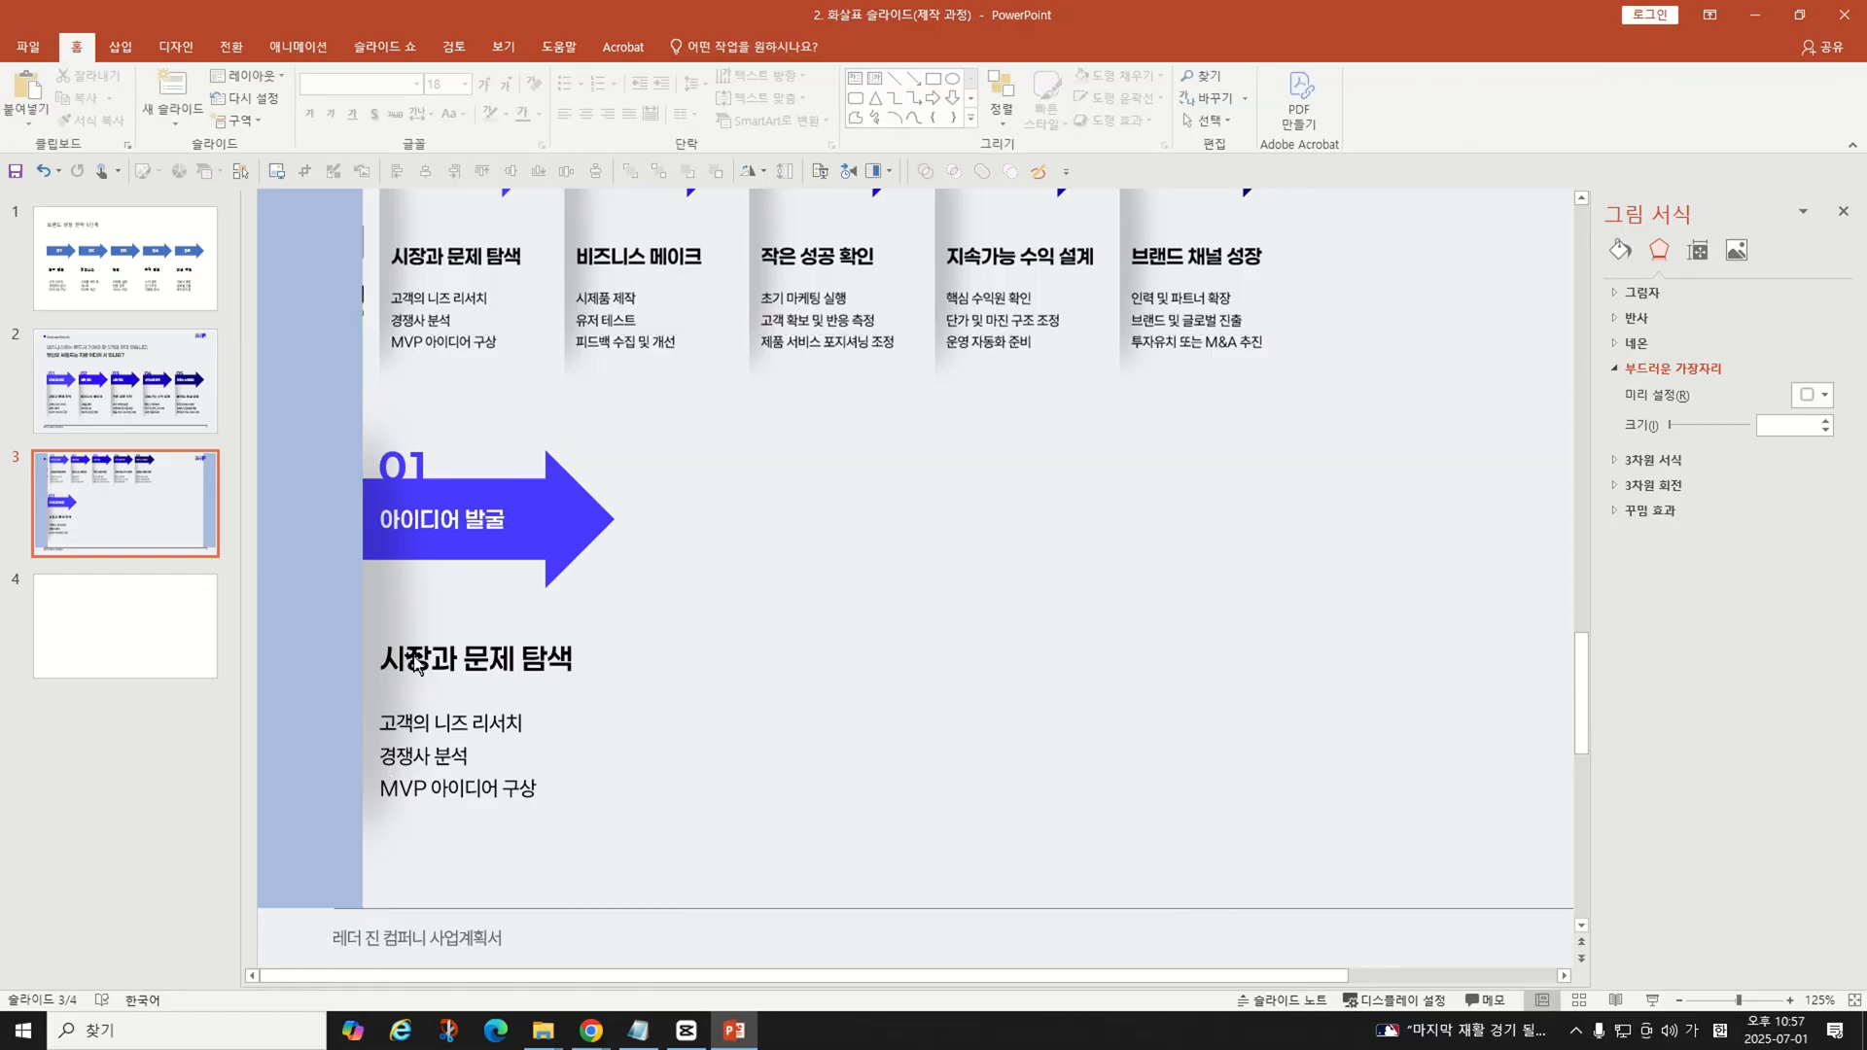
# - Narrow the shadow picture to about 1.09 cm wide, keeping its left edge aligned with the arrow
pyautogui.click(395, 615)
pyautogui.scroll(5, 444, 696)
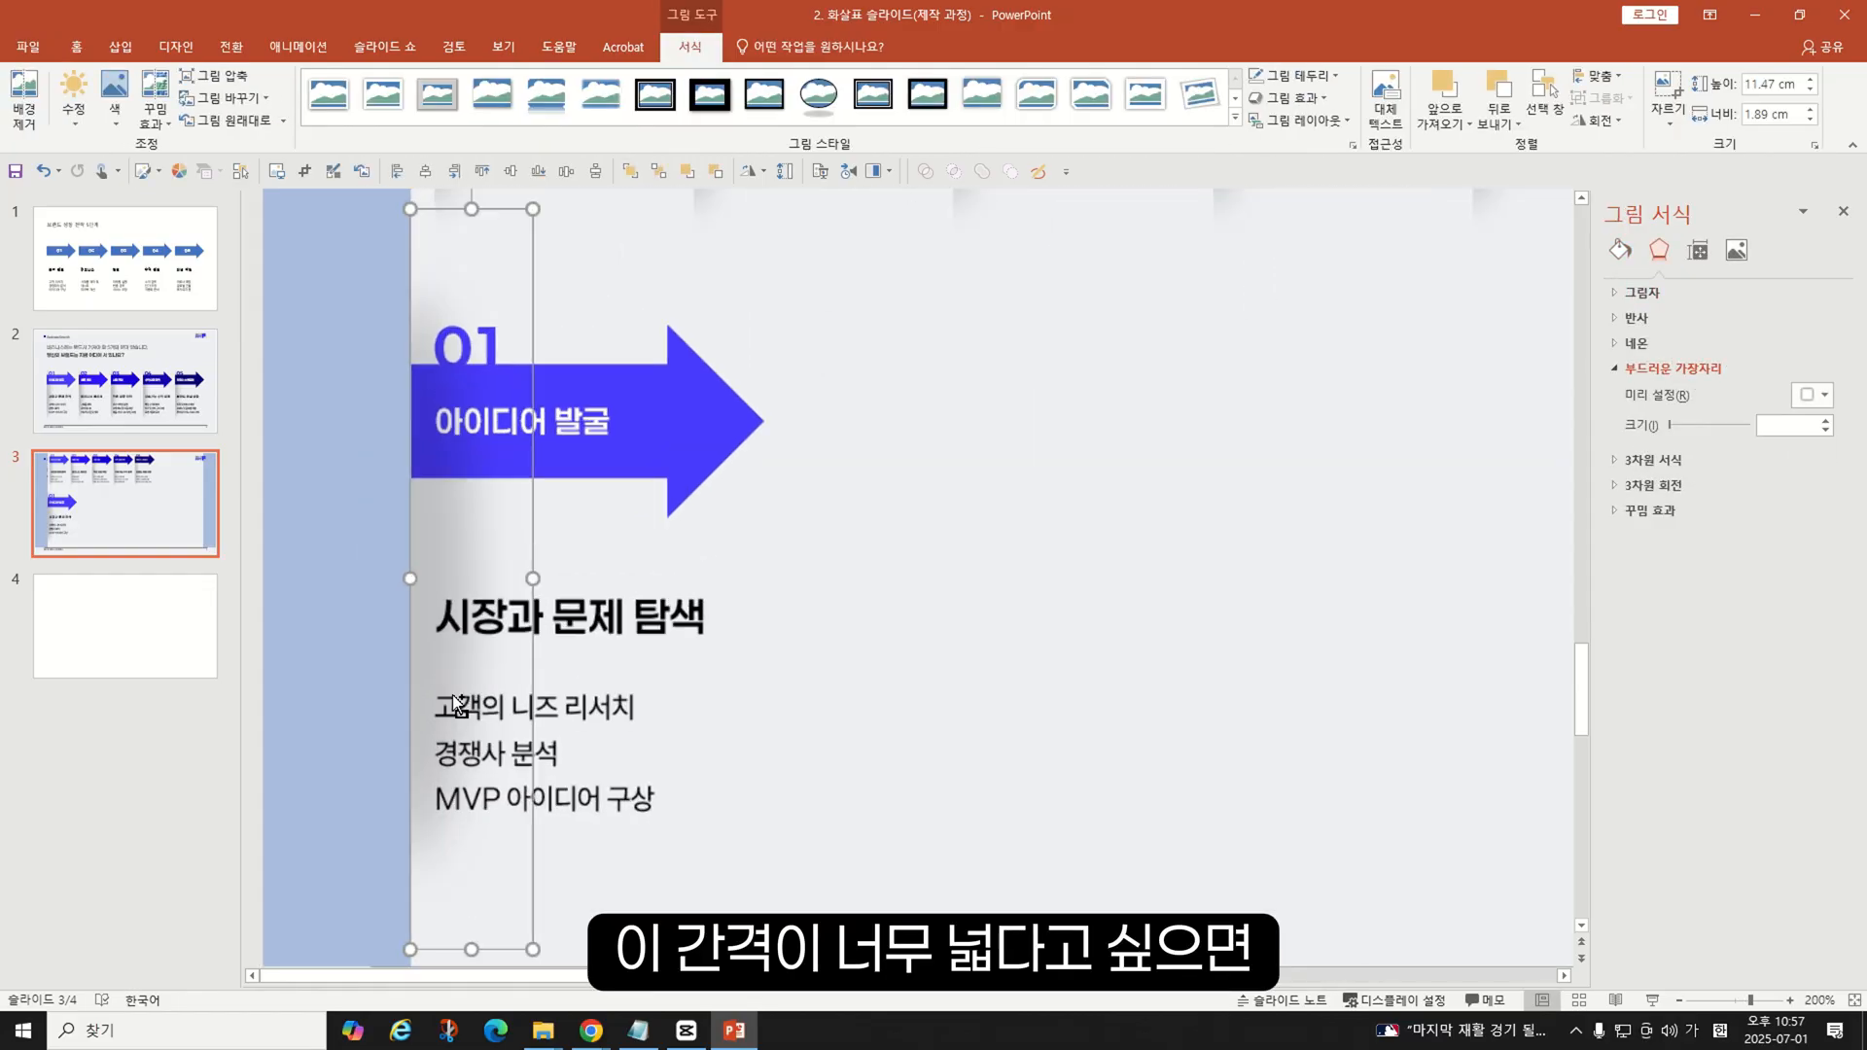
pyautogui.scroll(-1, 611, 605)
pyautogui.moveTo(574, 579); pyautogui.dragTo(507, 575)
pyautogui.scroll(-5, 579, 665)
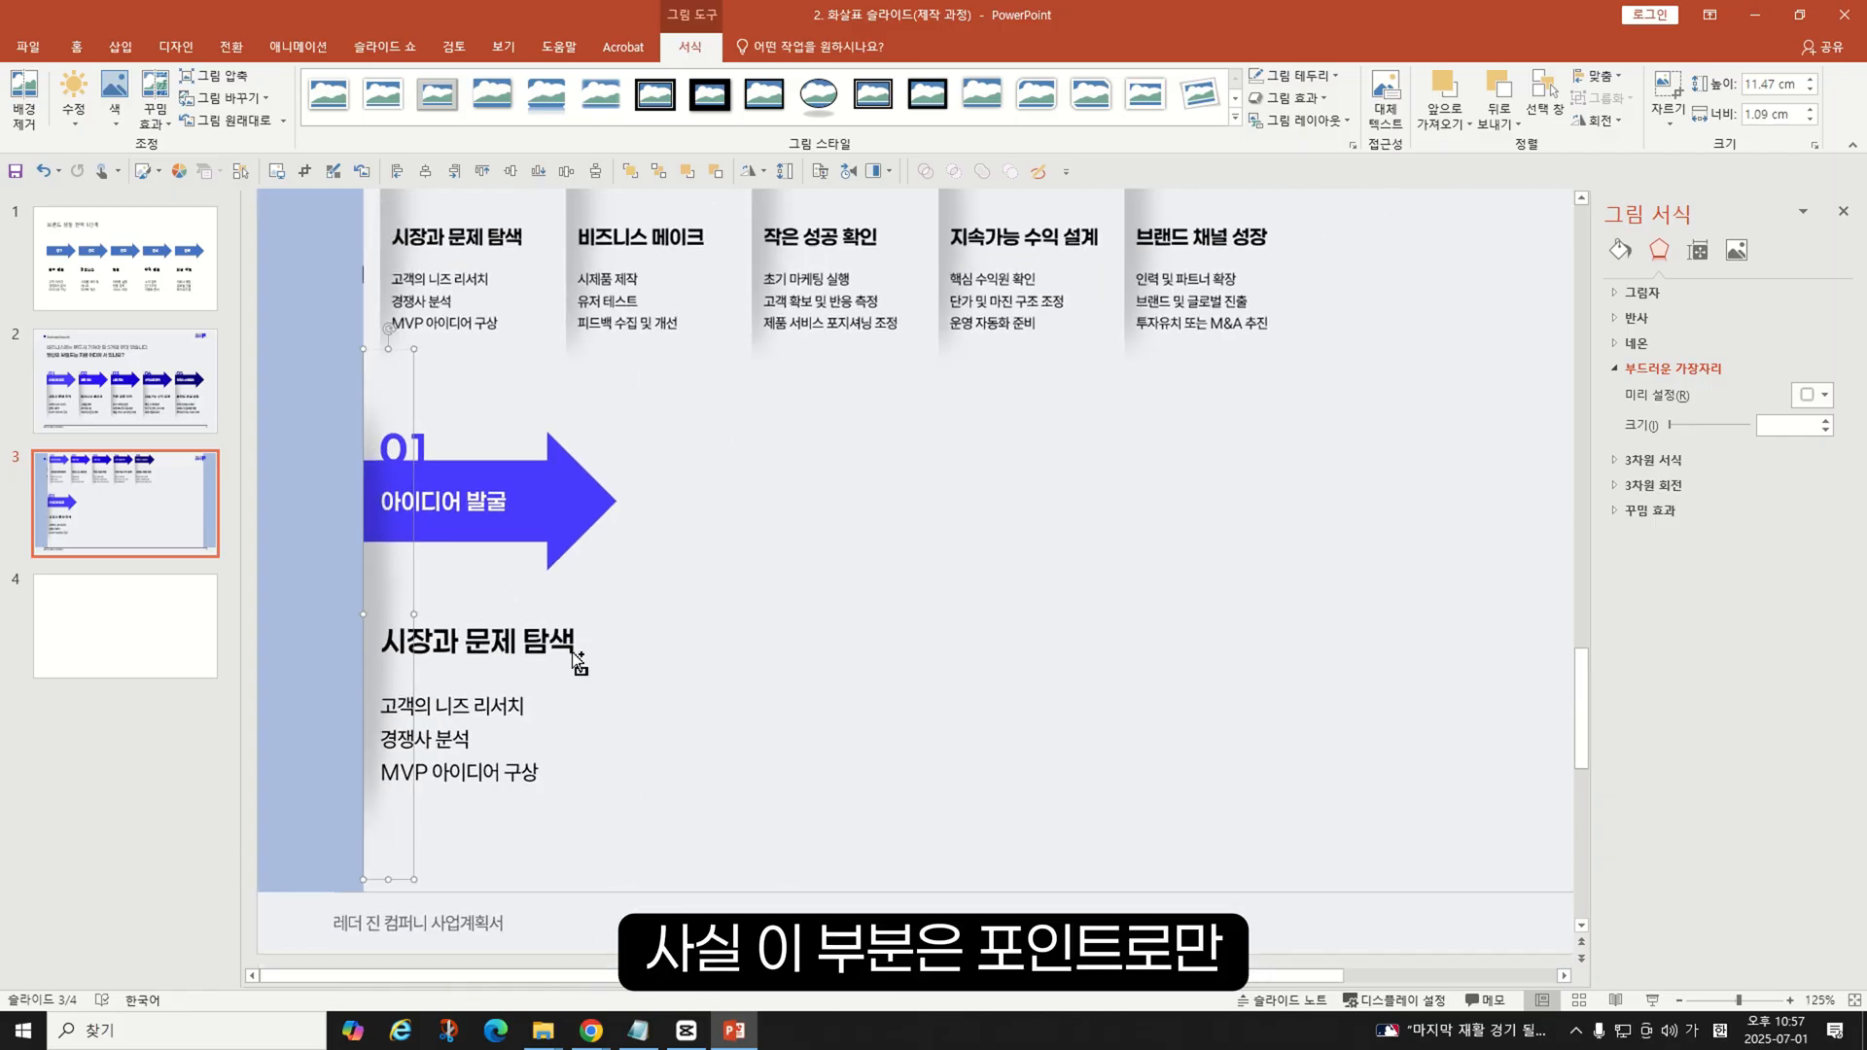
# - Delete the blue guide rectangle covering slide 3's left margin
pyautogui.scroll(-2, 578, 666)
pyautogui.click(334, 650)
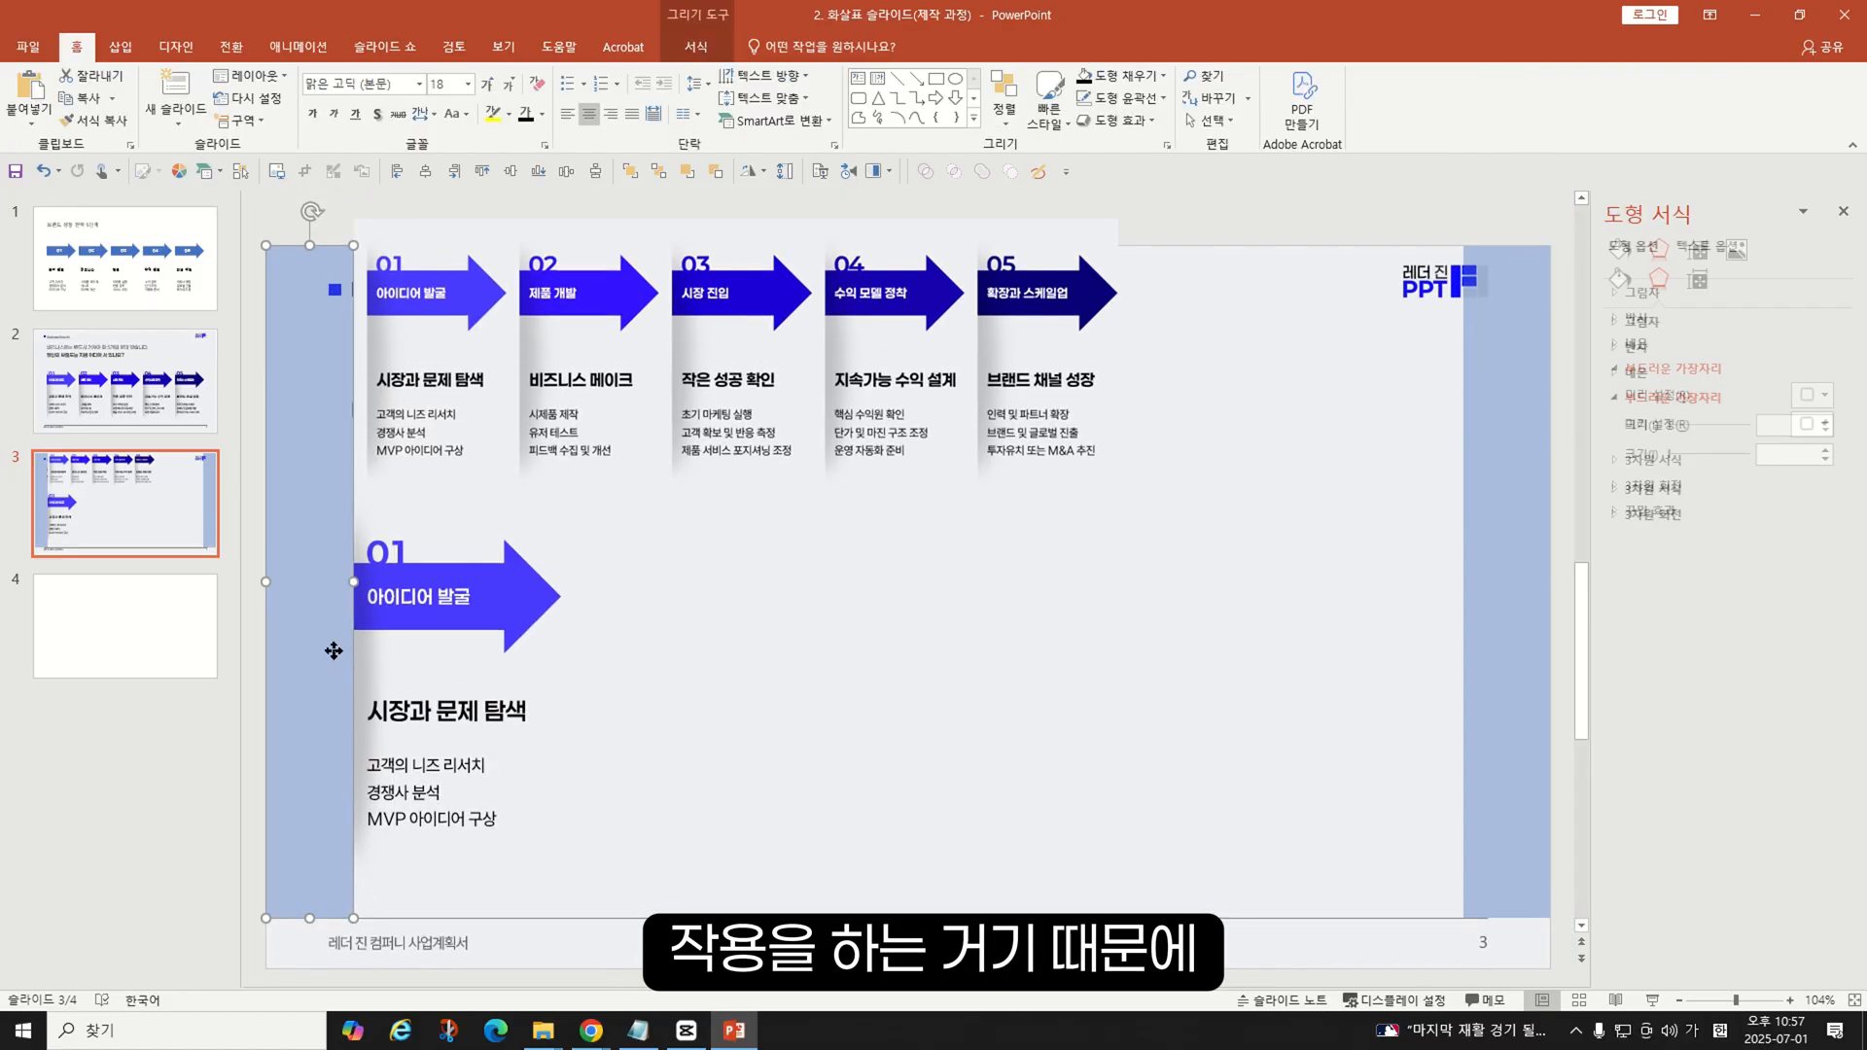
pyautogui.press('Delete')
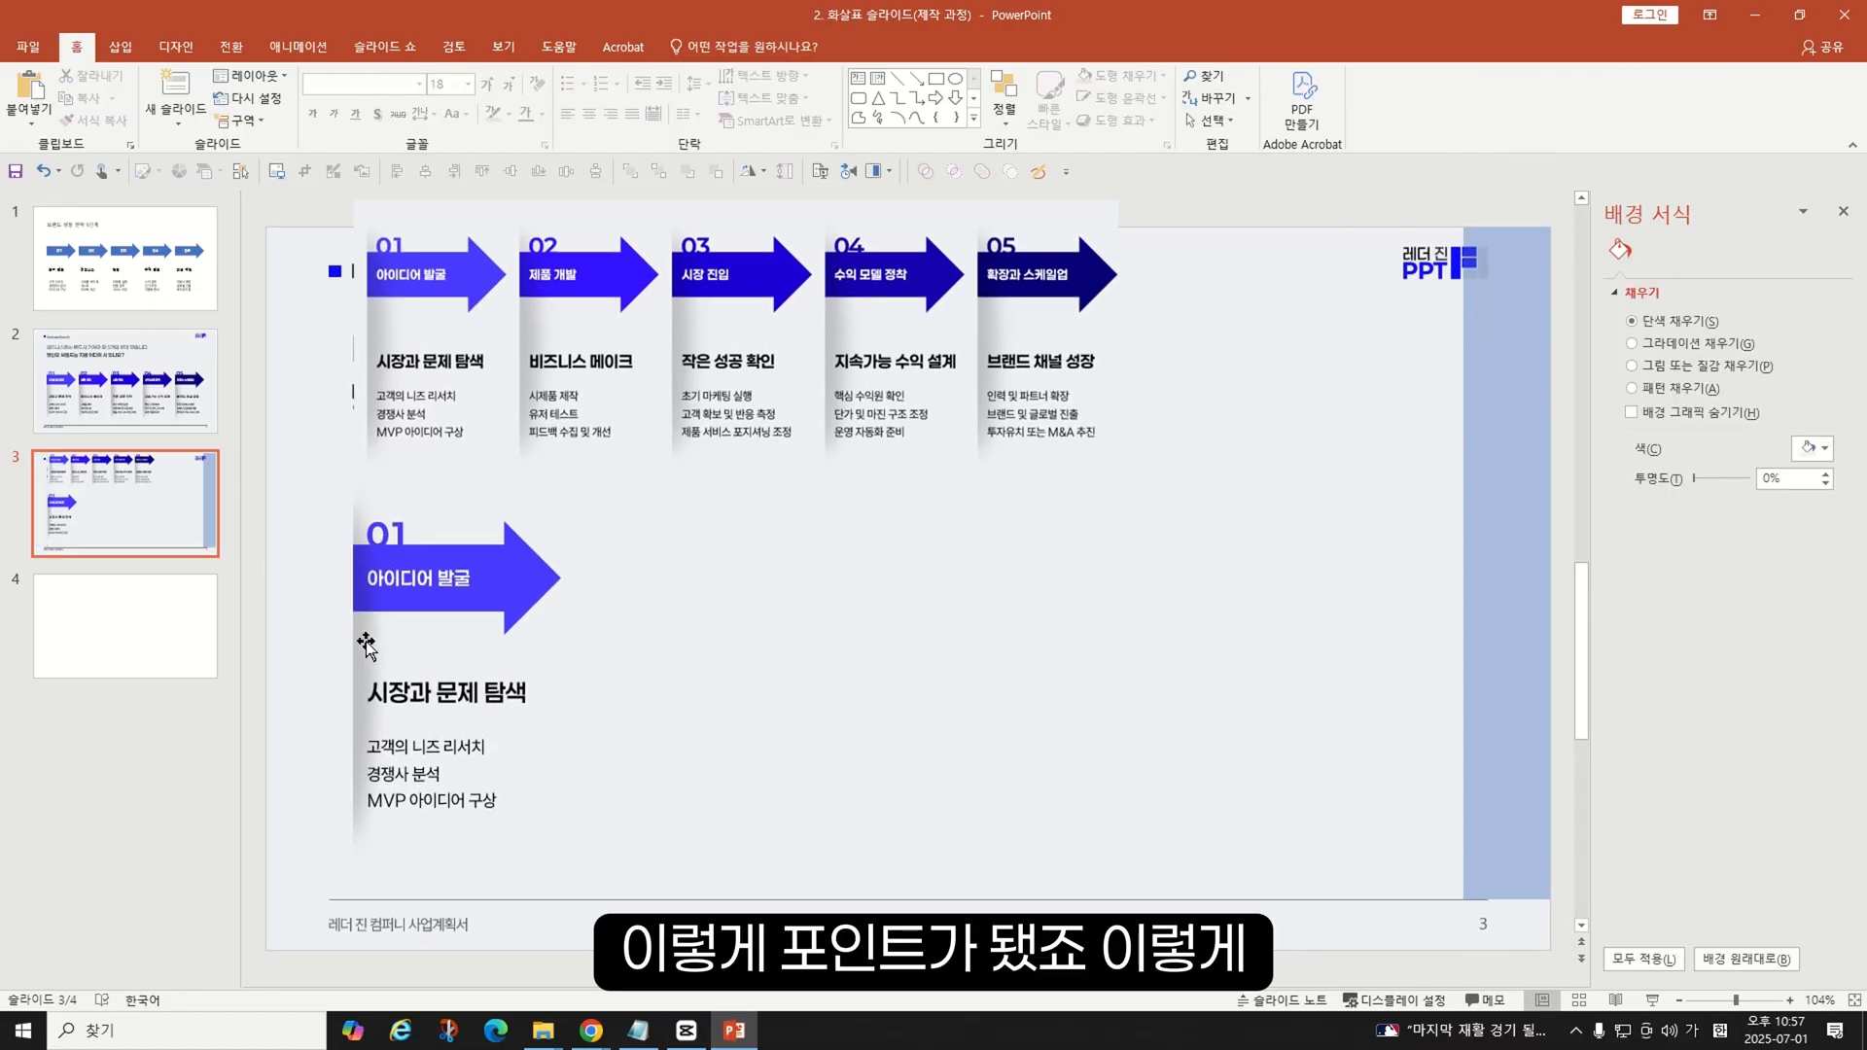
# - Bring the first arrow's number, label, heading and description text in front of the shadow picture
pyautogui.click(363, 643)
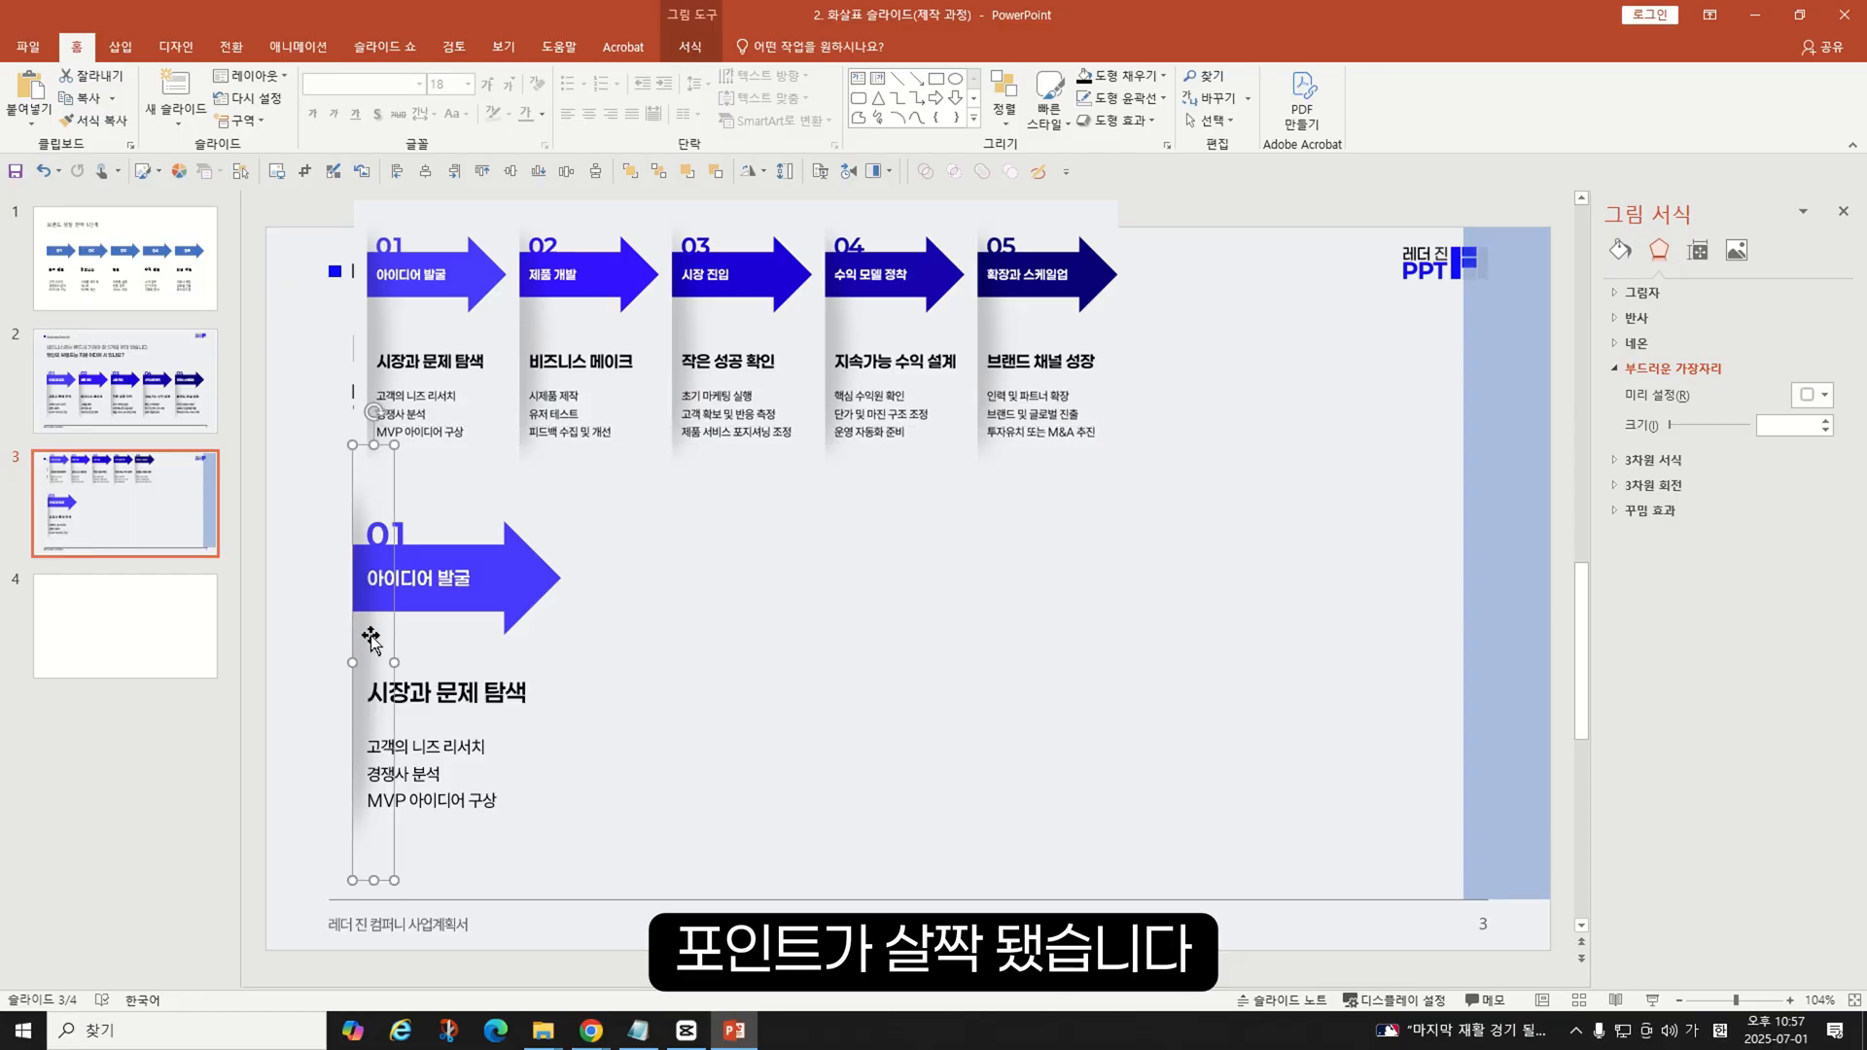
pyautogui.click(648, 671)
pyautogui.click(463, 693)
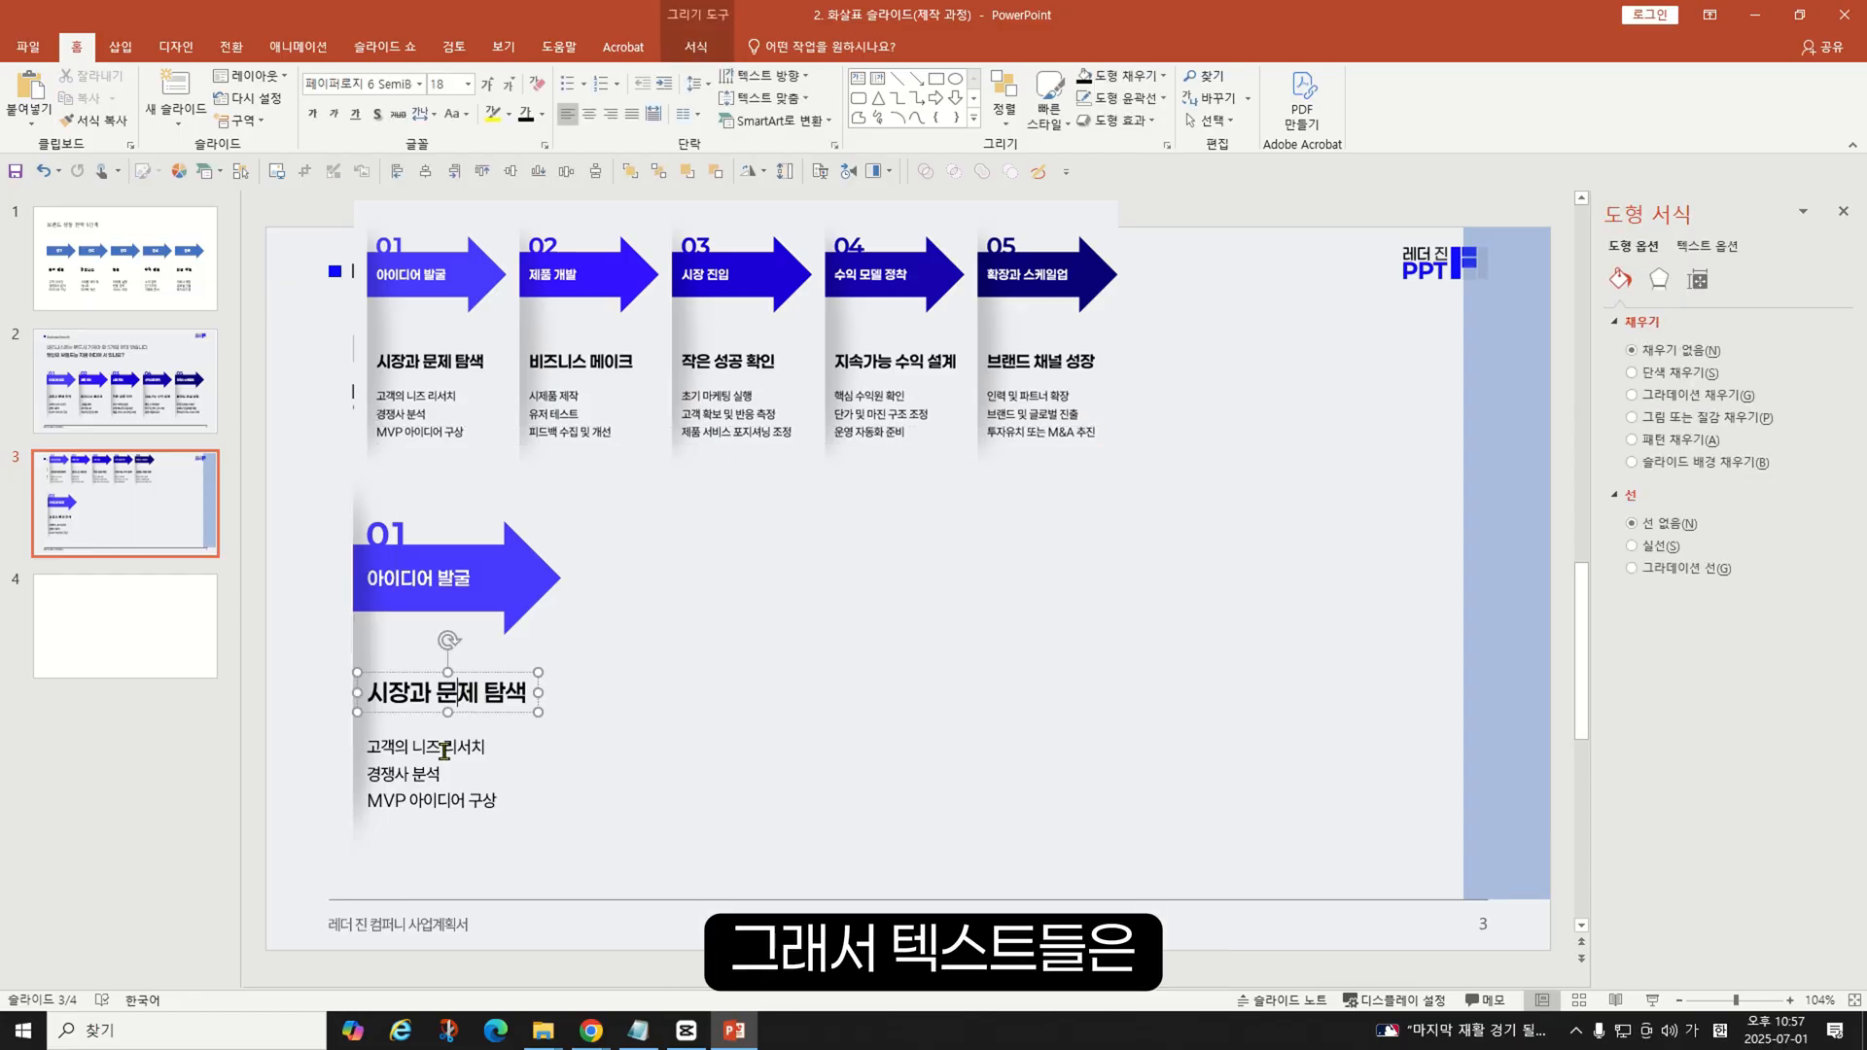
pyautogui.keyDown('shift'); pyautogui.click(427, 773); pyautogui.keyUp('shift')
pyautogui.keyDown('shift'); pyautogui.click(419, 578); pyautogui.keyUp('shift')
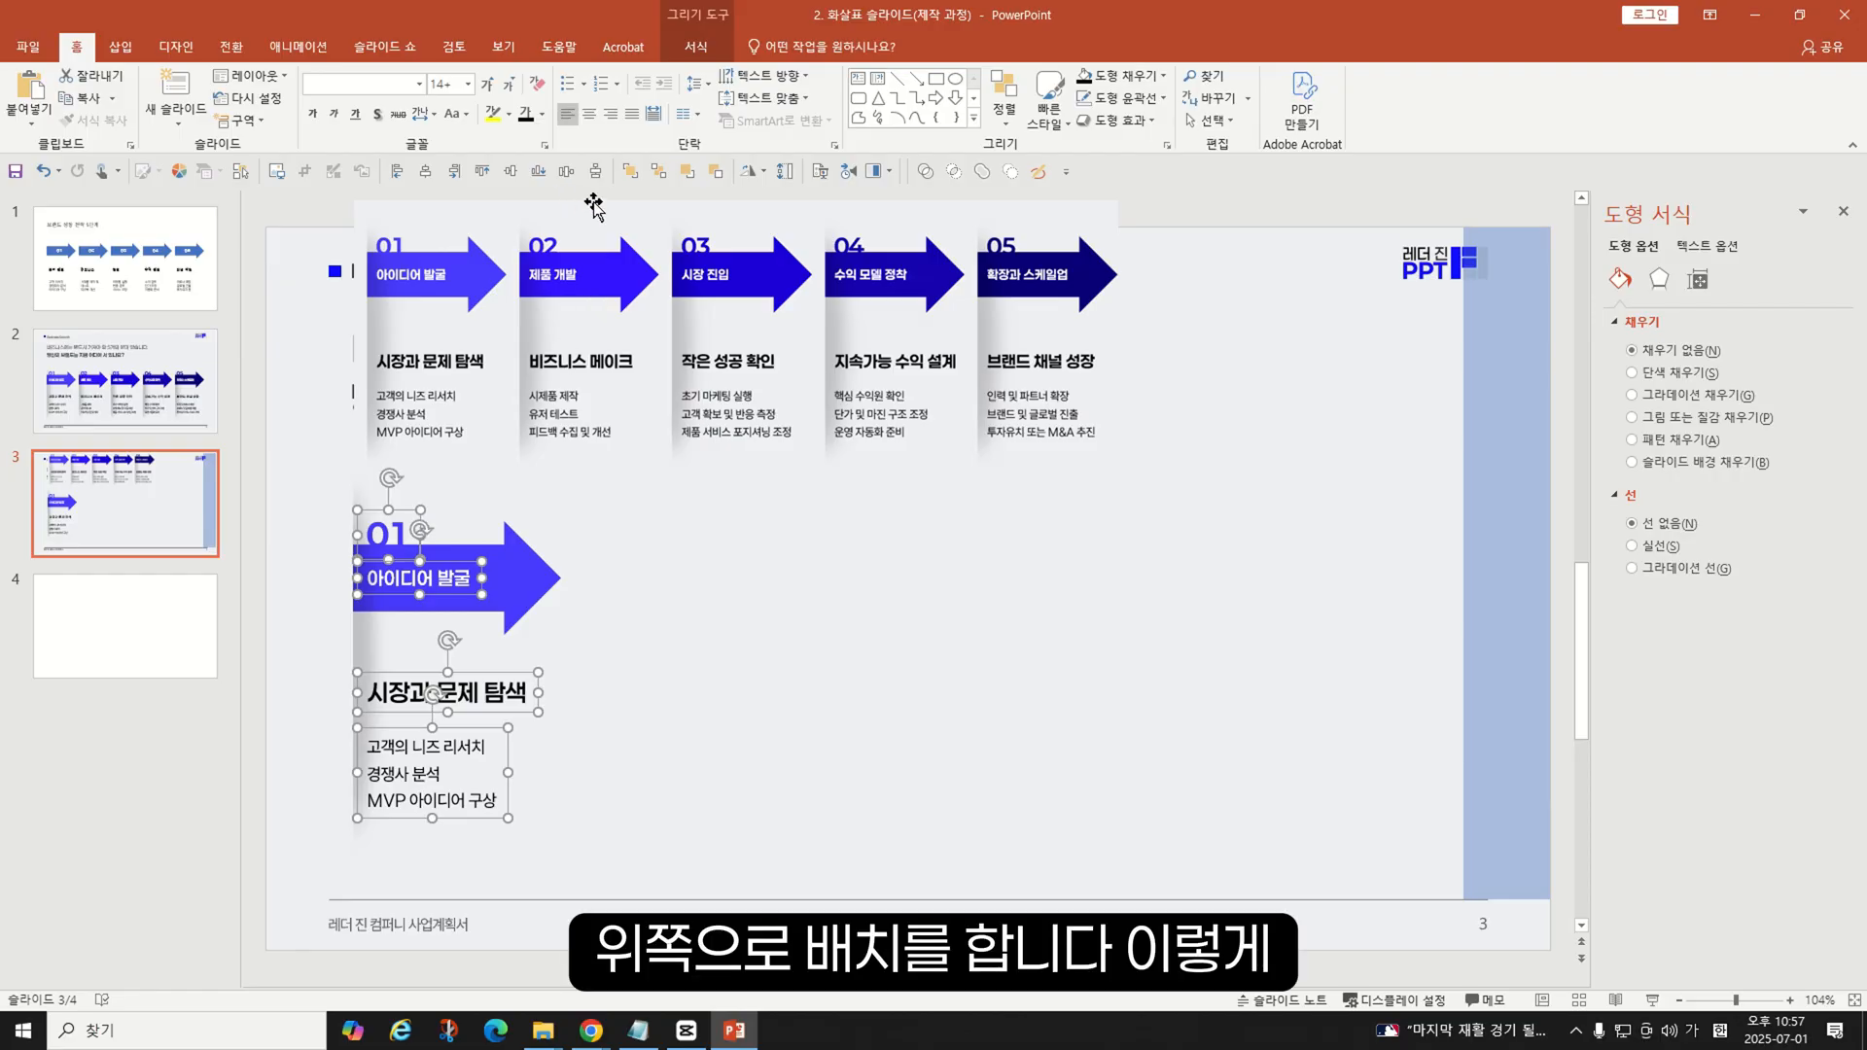
pyautogui.click(604, 655)
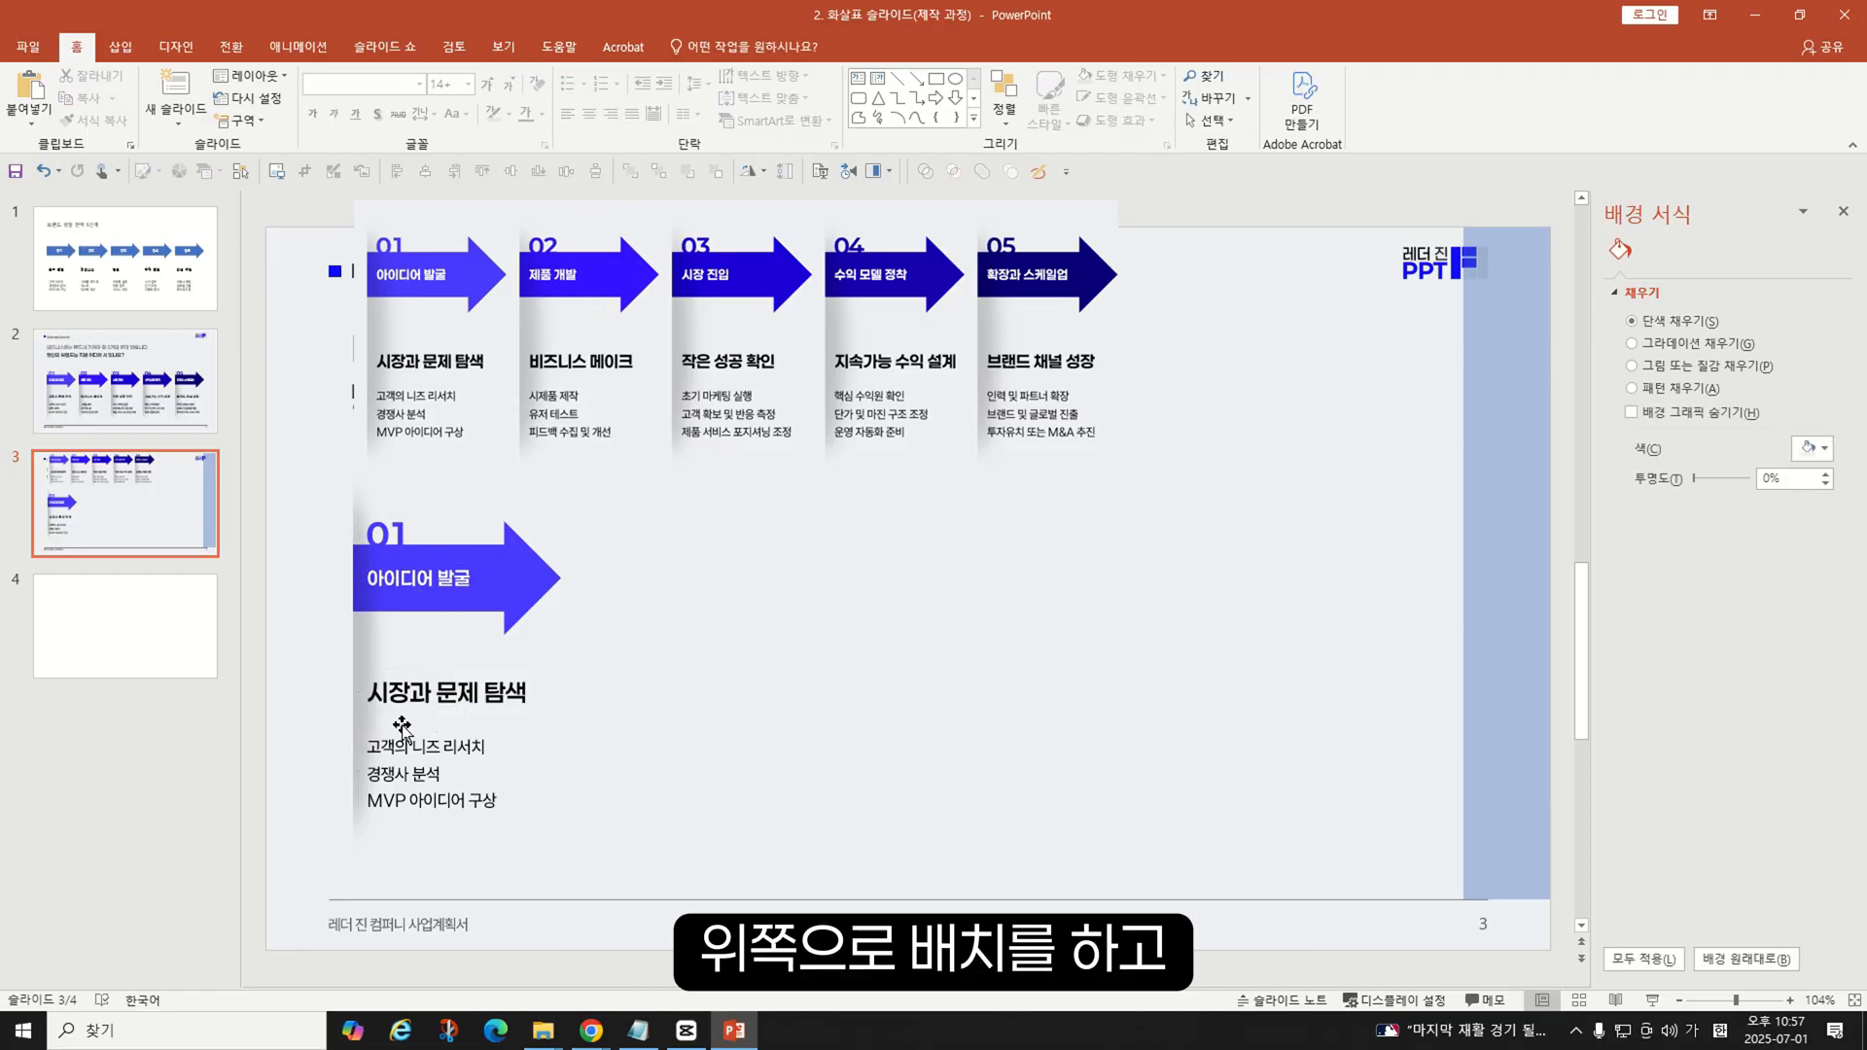
# - Shift the five-arrow reference picture upward and group the first arrow with its texts and shadow picture
pyautogui.moveTo(568, 415); pyautogui.dragTo(569, 360)
pyautogui.click(627, 886)
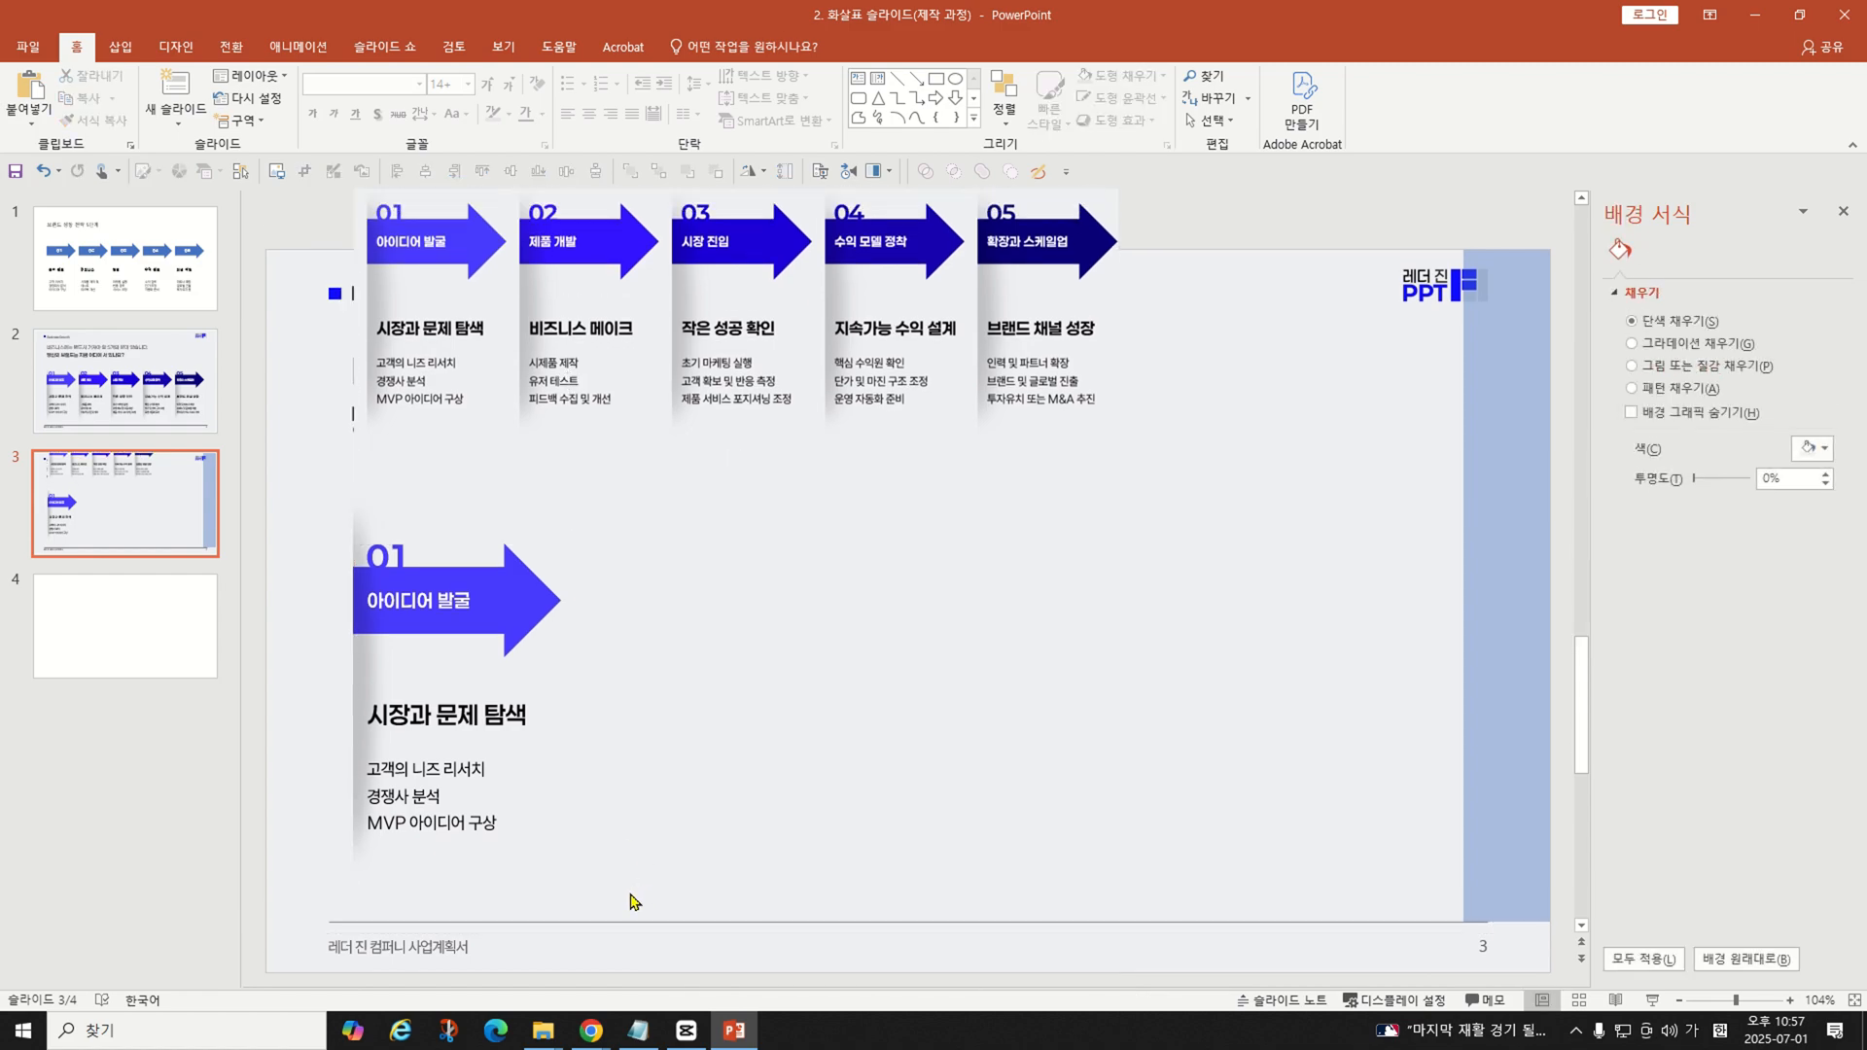
pyautogui.moveTo(431, 844); pyautogui.dragTo(310, 439)
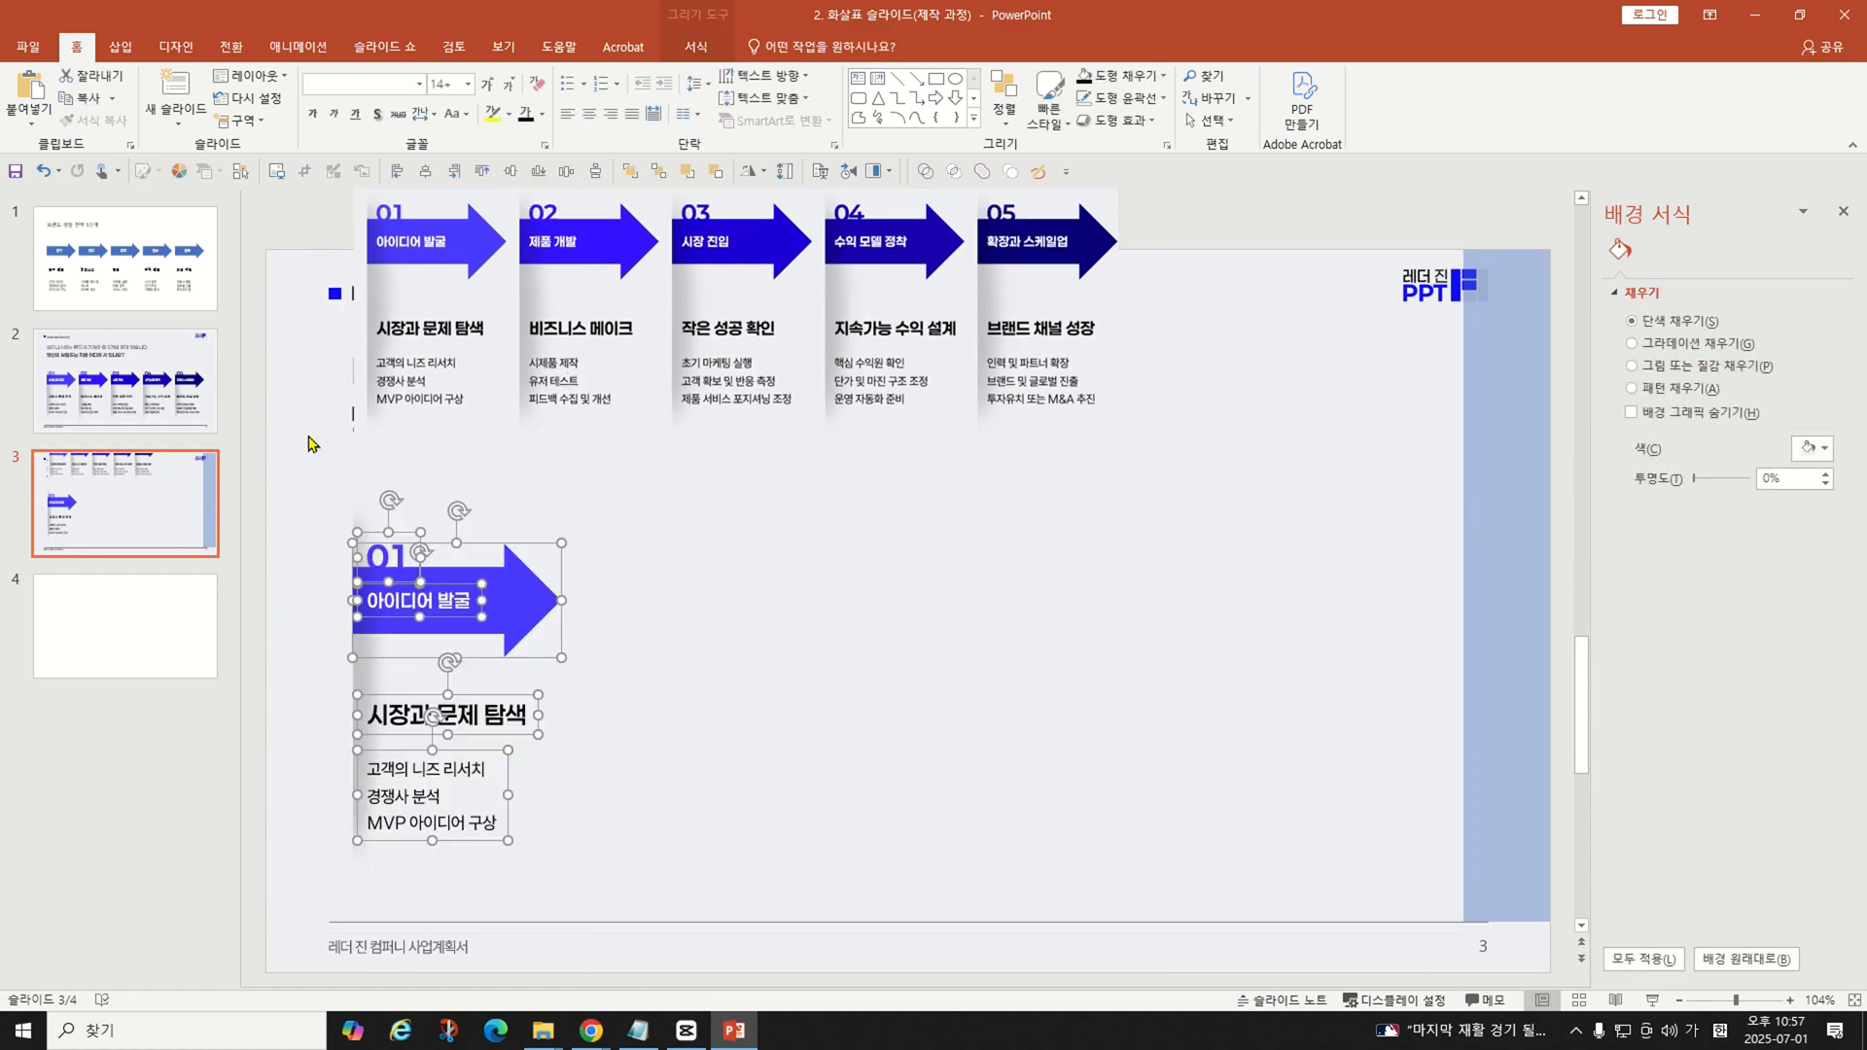
pyautogui.keyDown('shift'); pyautogui.click(359, 502); pyautogui.keyUp('shift')
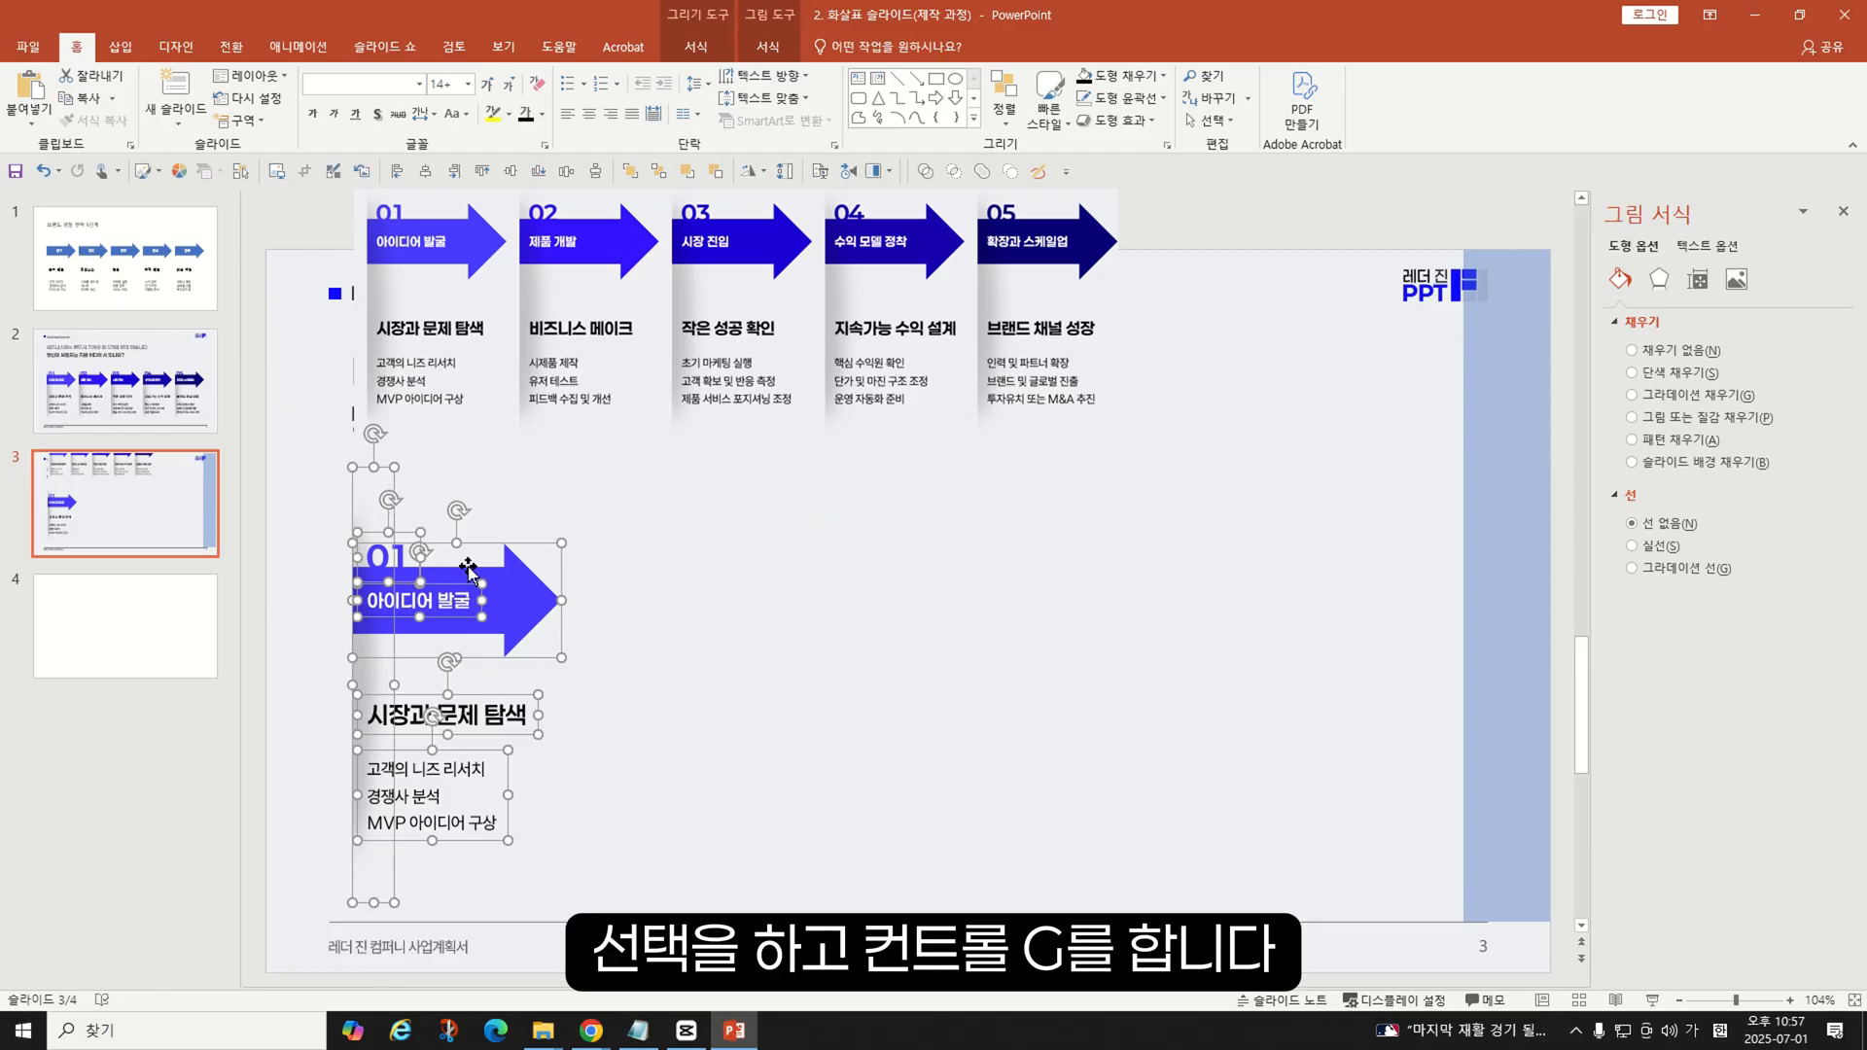
pyautogui.hotkey('ctrl', 'g')
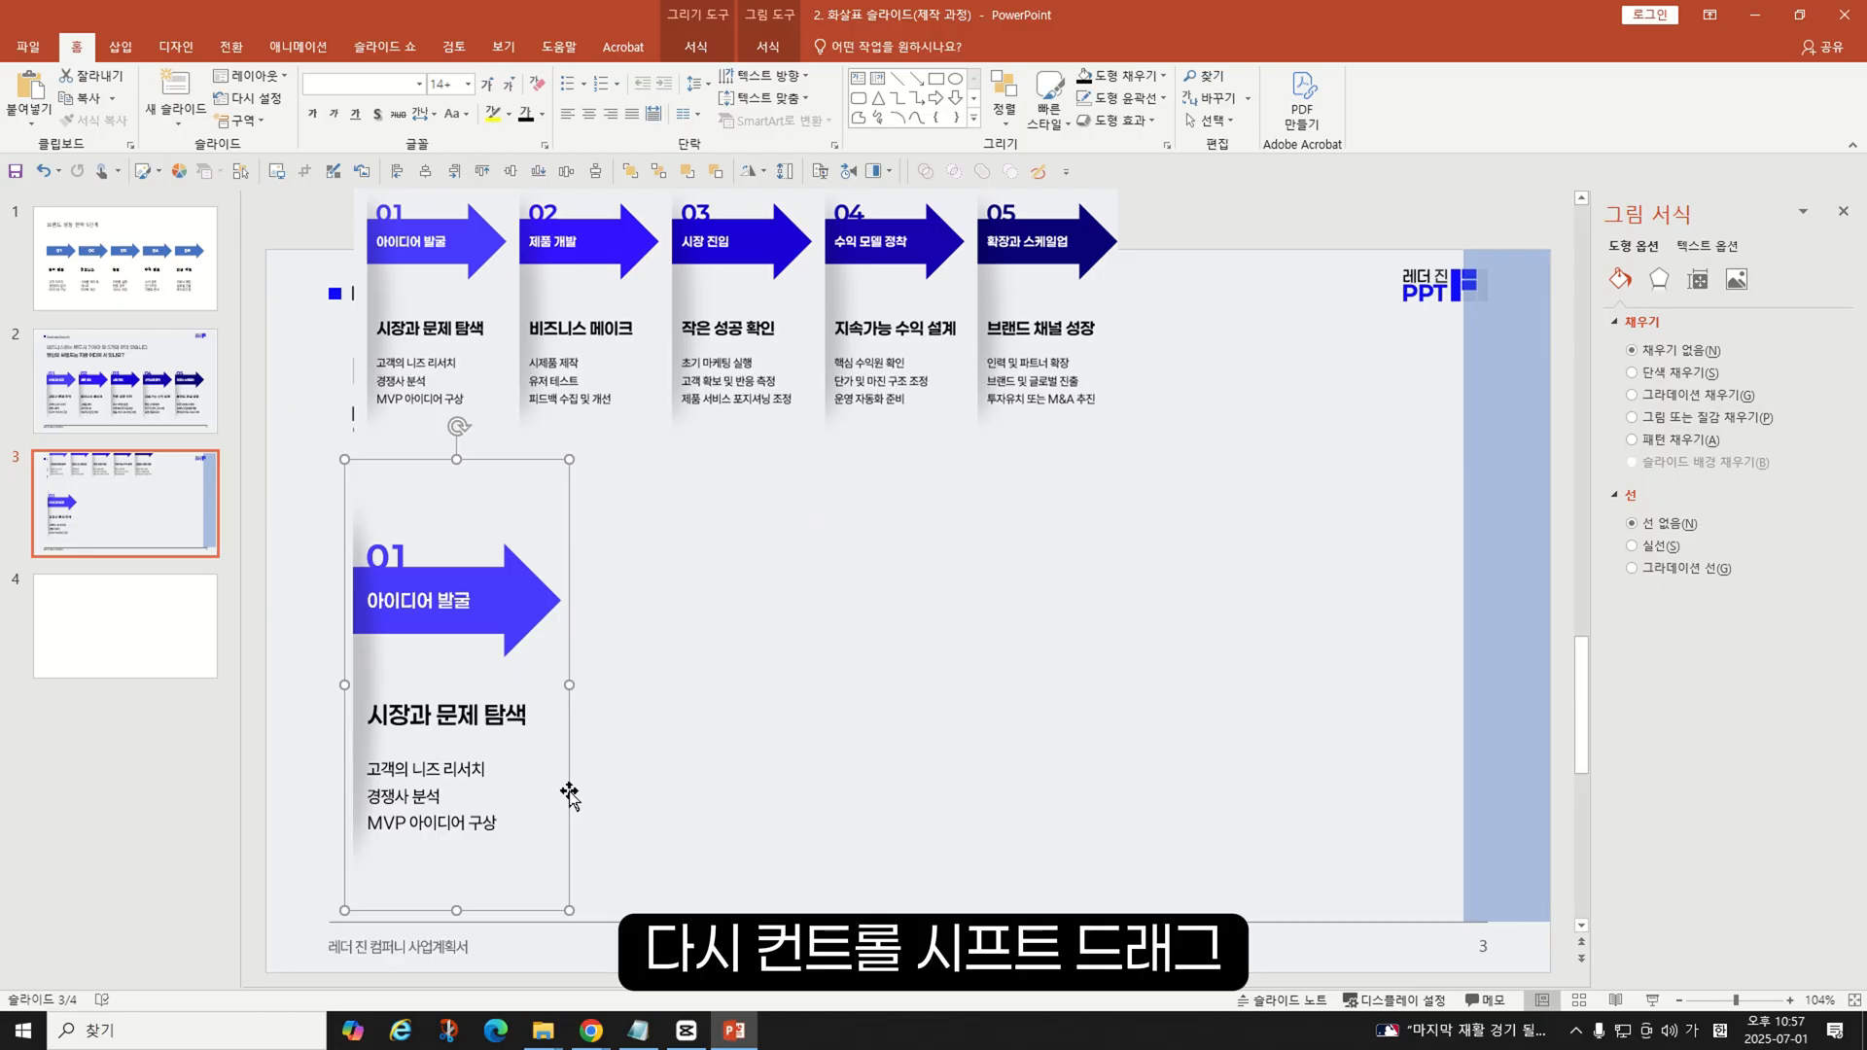
# - Duplicate the grouped first arrow column four times horizontally at even spacing to form a row of five columns
pyautogui.moveTo(568, 791); pyautogui.dragTo(791, 789)
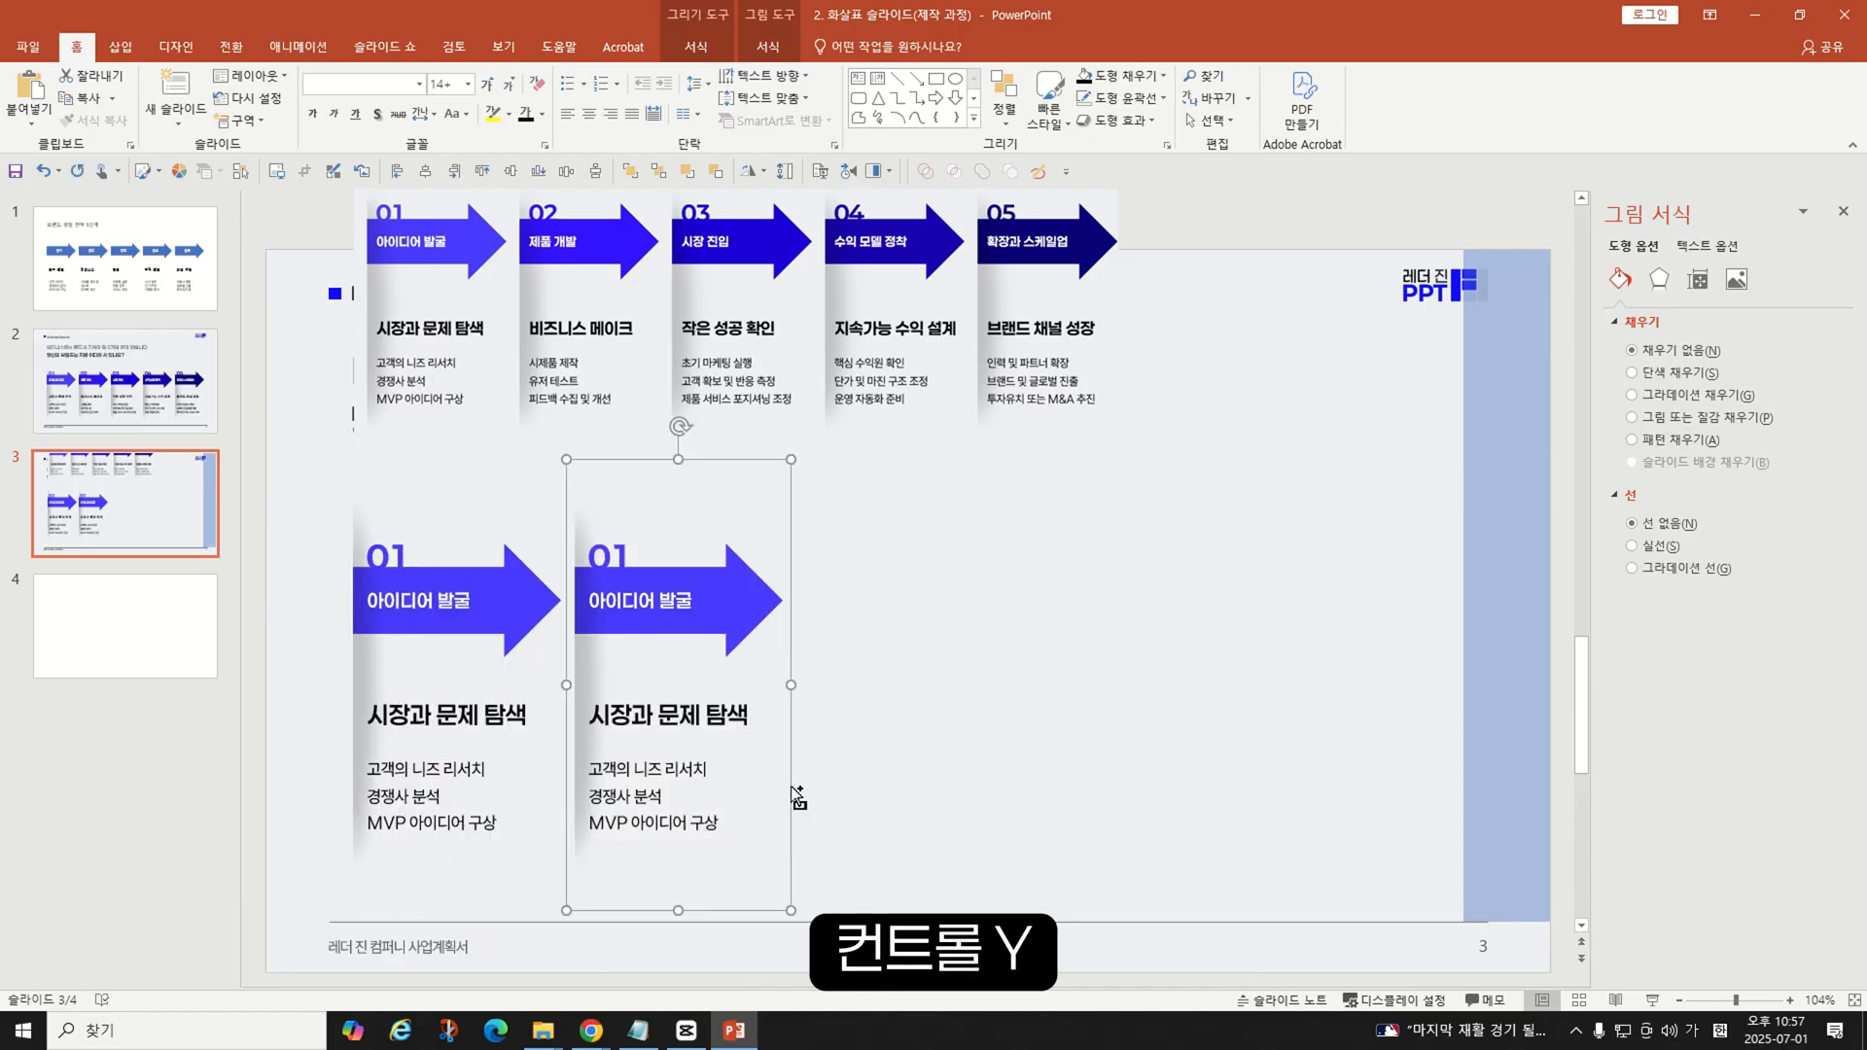
pyautogui.hotkey('ctrl', 'y')
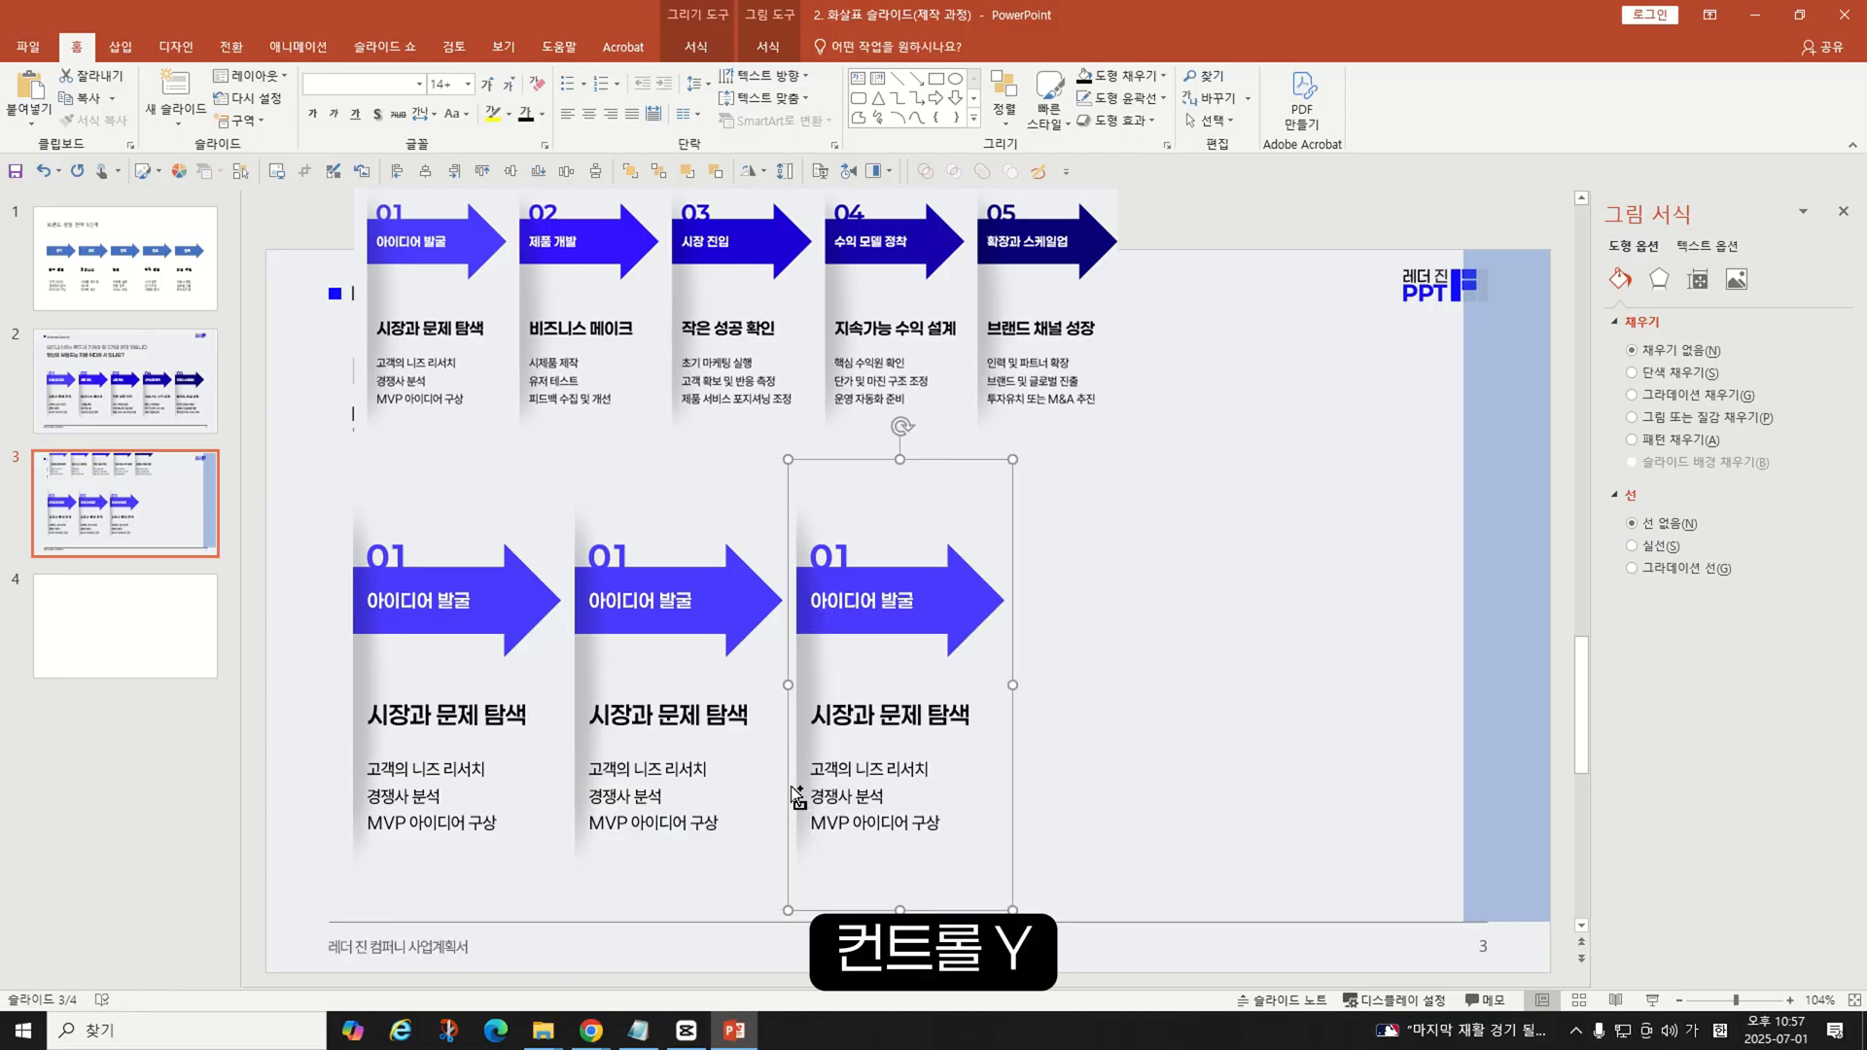
pyautogui.hotkey('ctrl', 'y')
pyautogui.hotkey('ctrl', 'y')
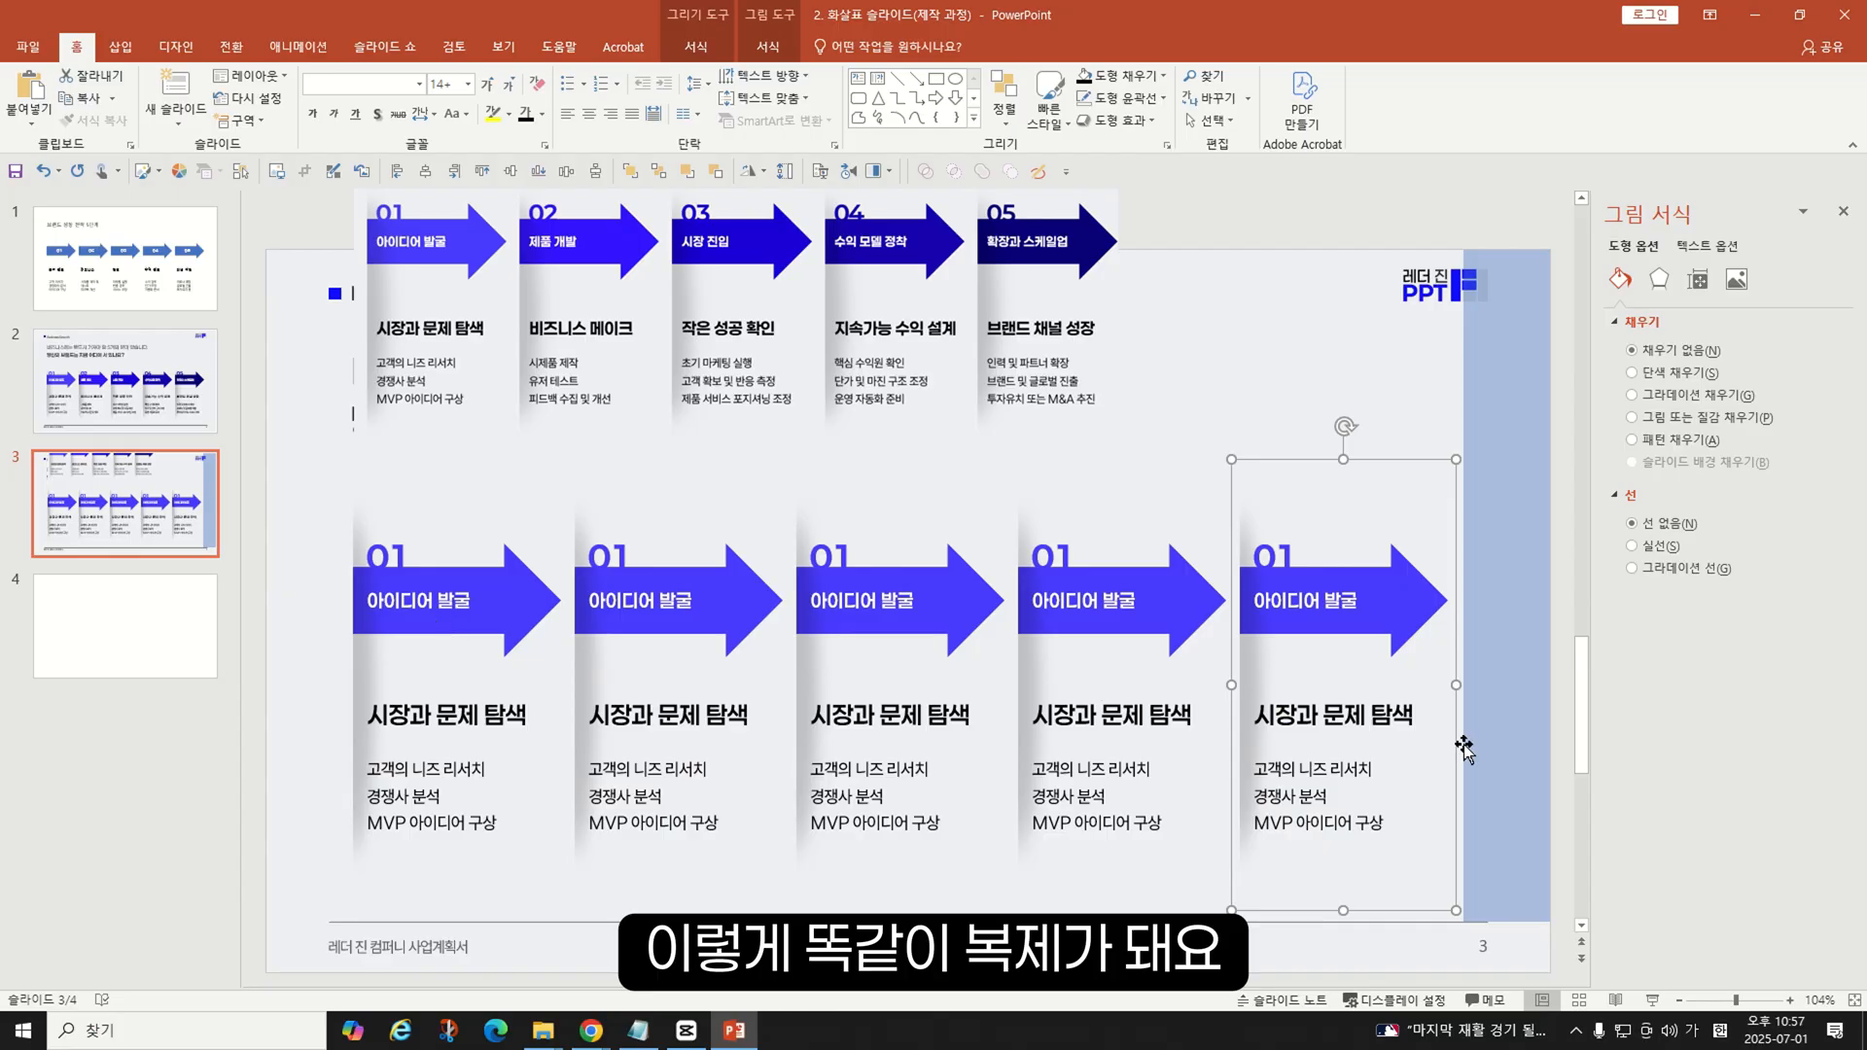
# - Move the fifth arrow column sideways until its arrow tip meets the blue margin guide rectangle, keeping it level with the others
pyautogui.moveTo(1457, 783); pyautogui.dragTo(1473, 778)
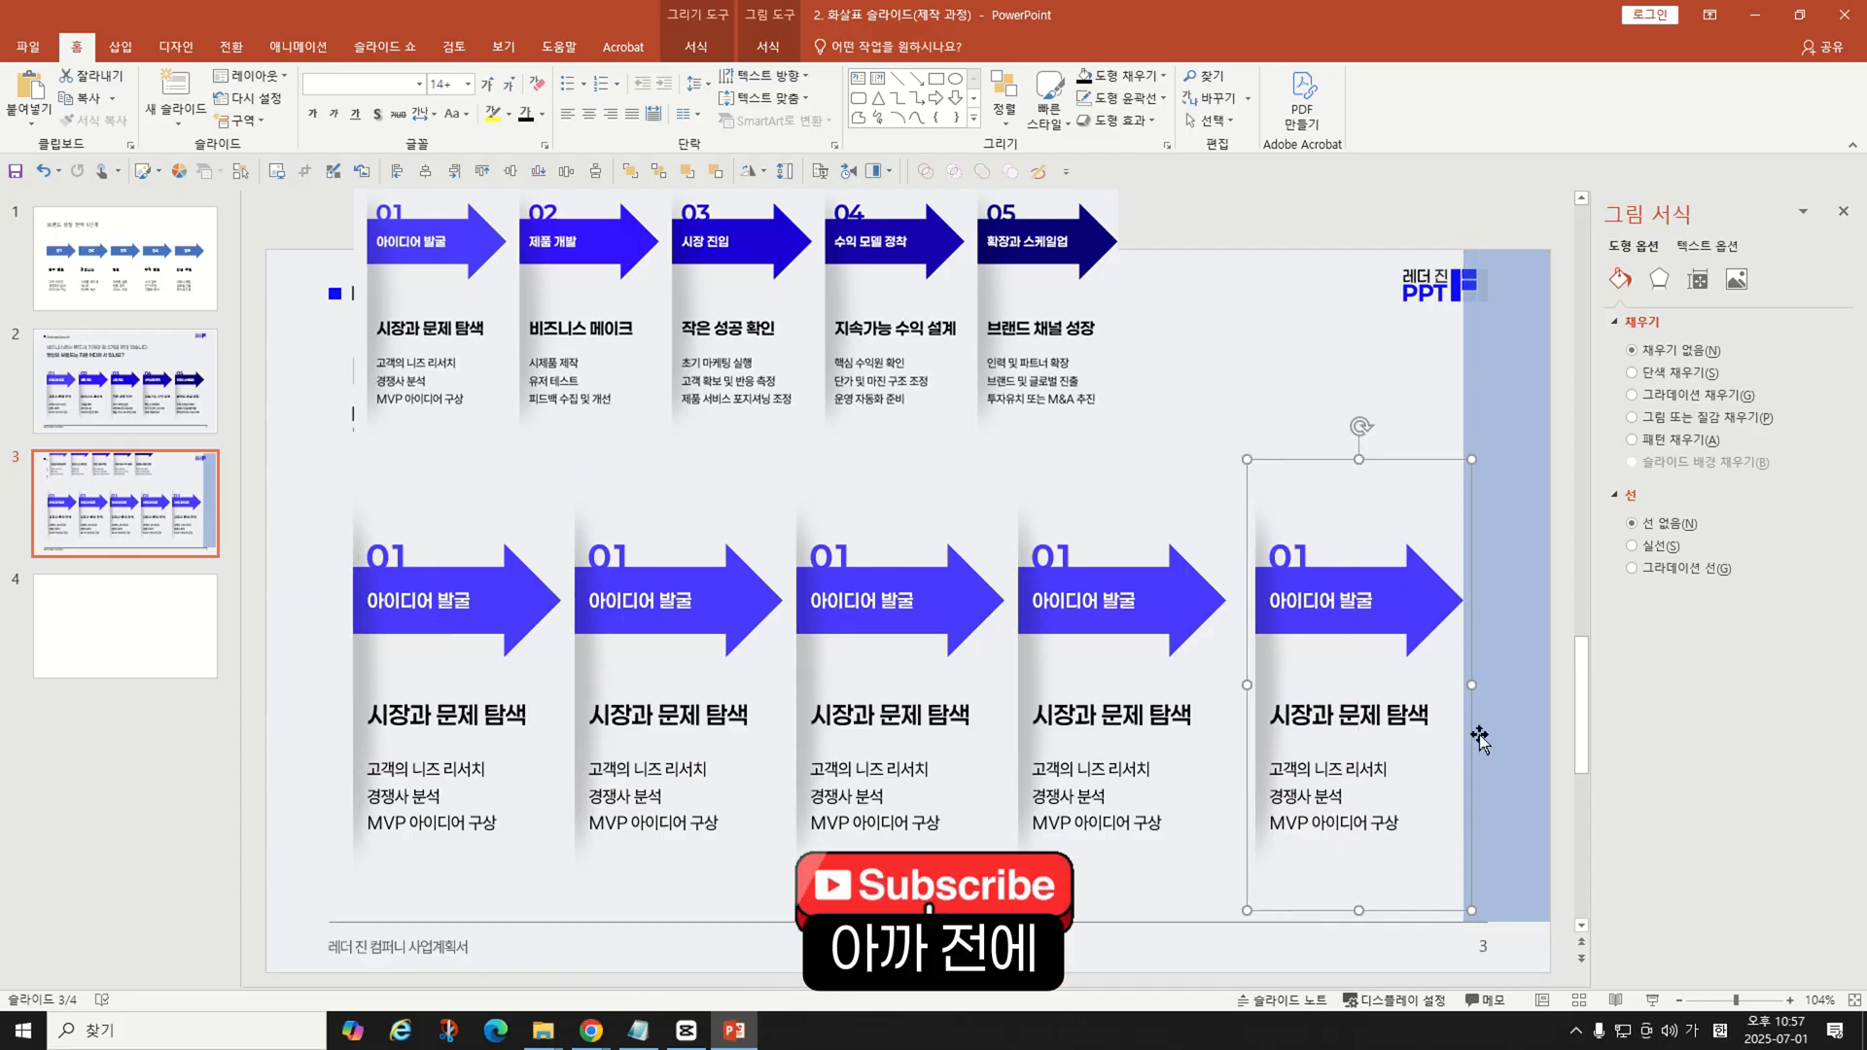
pyautogui.click(1492, 534)
pyautogui.click(315, 580)
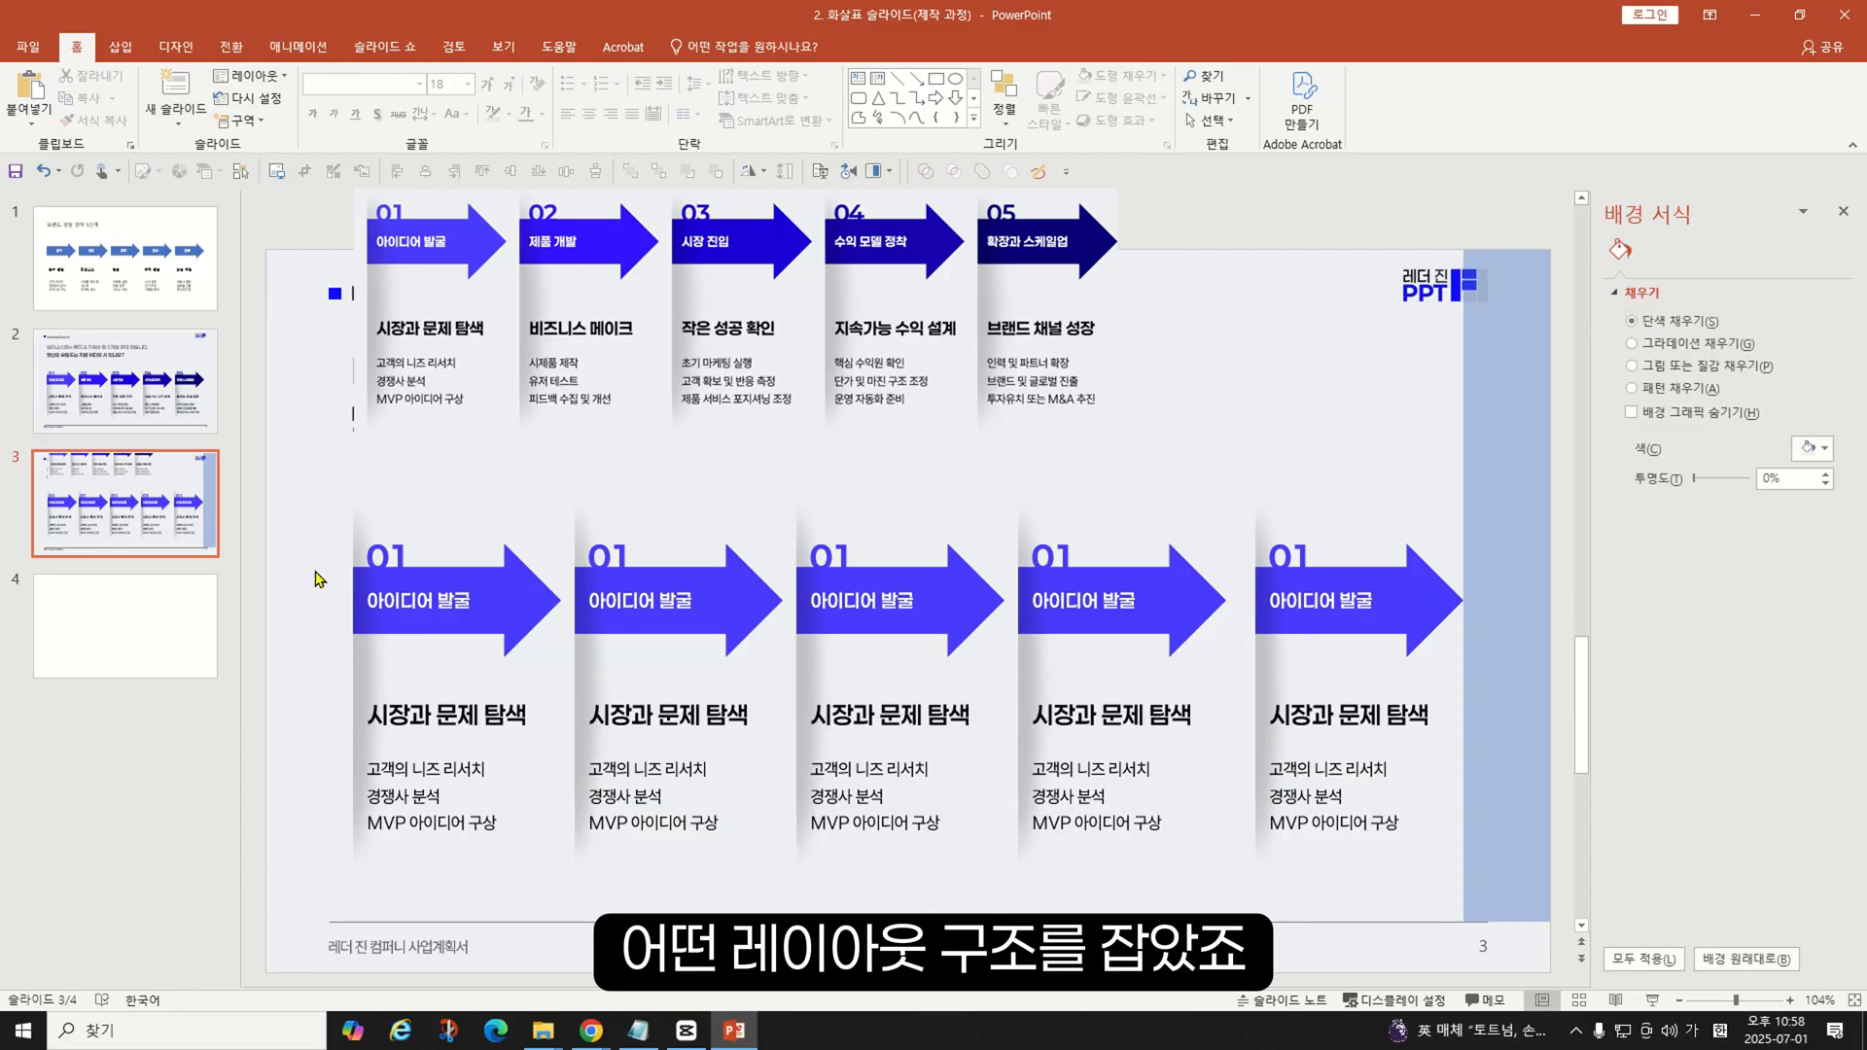
# - Distribute all five arrow column groups horizontally with equal spacing between the slide margins
pyautogui.click(1435, 609)
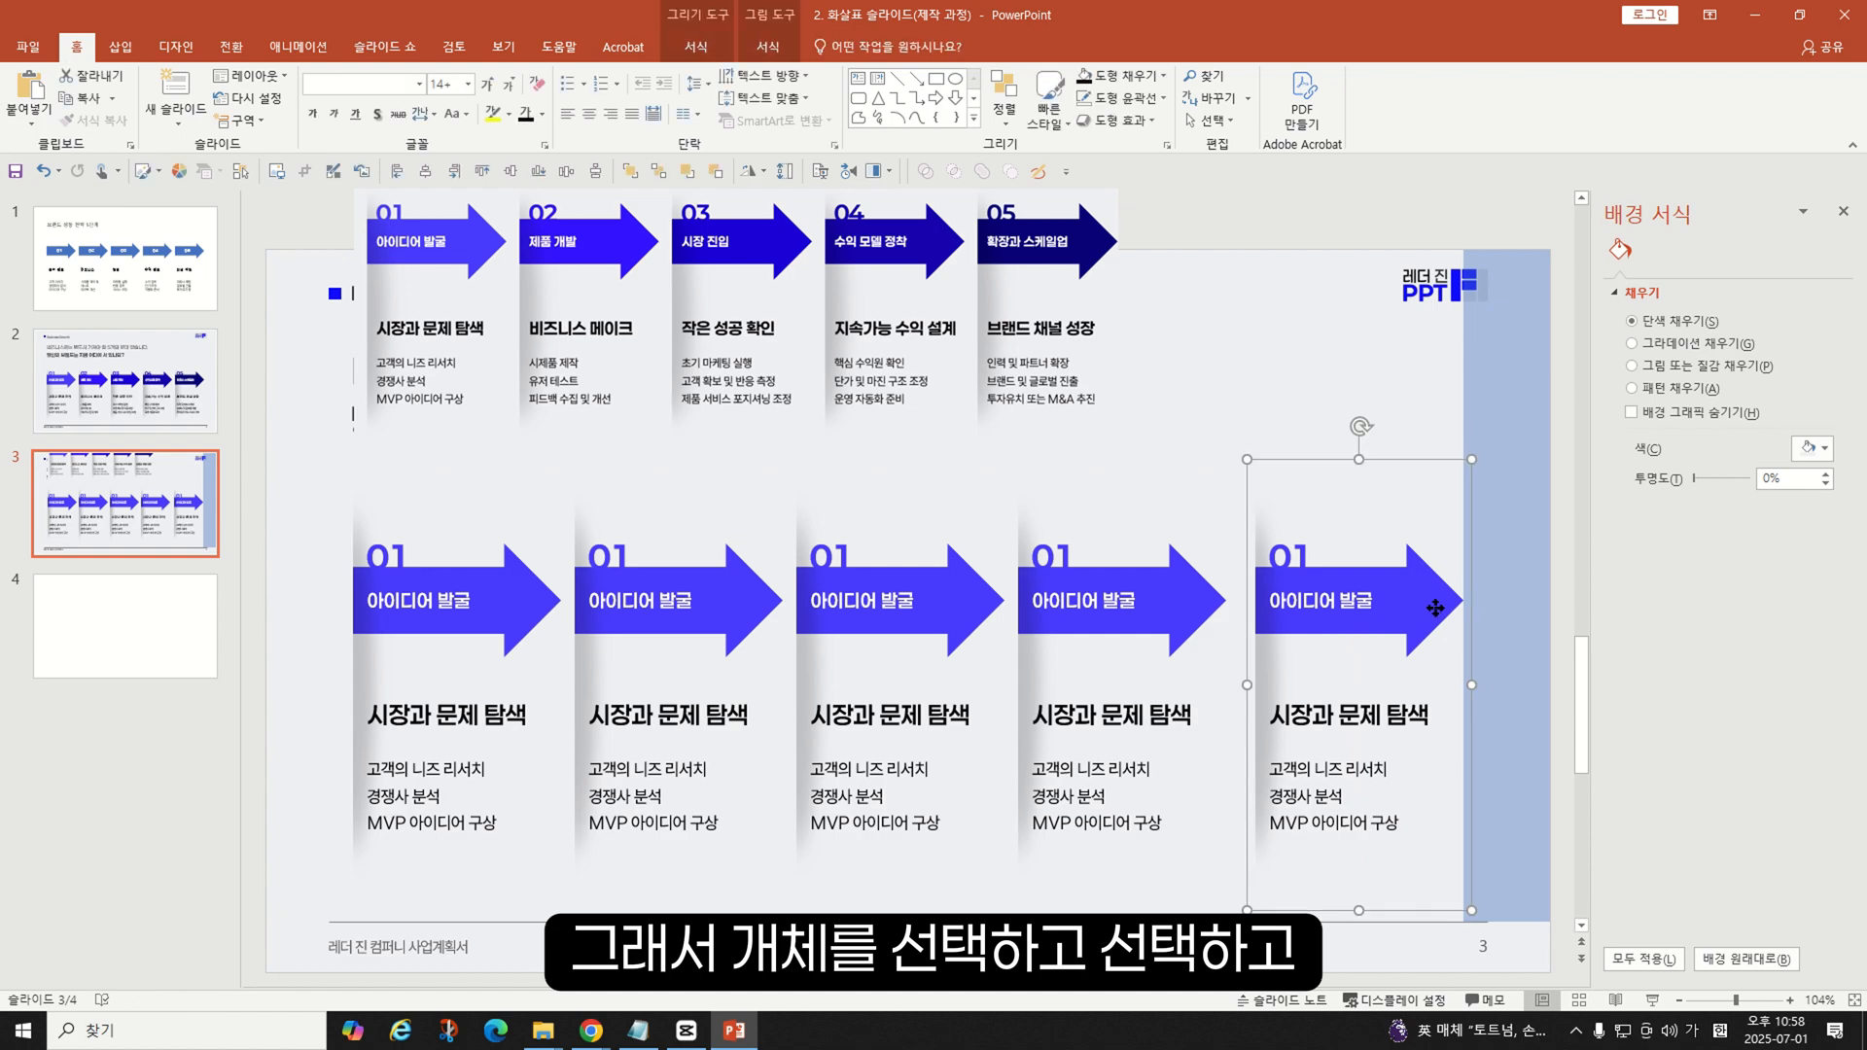
pyautogui.keyDown('shift'); pyautogui.click(1153, 597); pyautogui.keyUp('shift')
pyautogui.keyDown('shift'); pyautogui.click(909, 595); pyautogui.keyUp('shift')
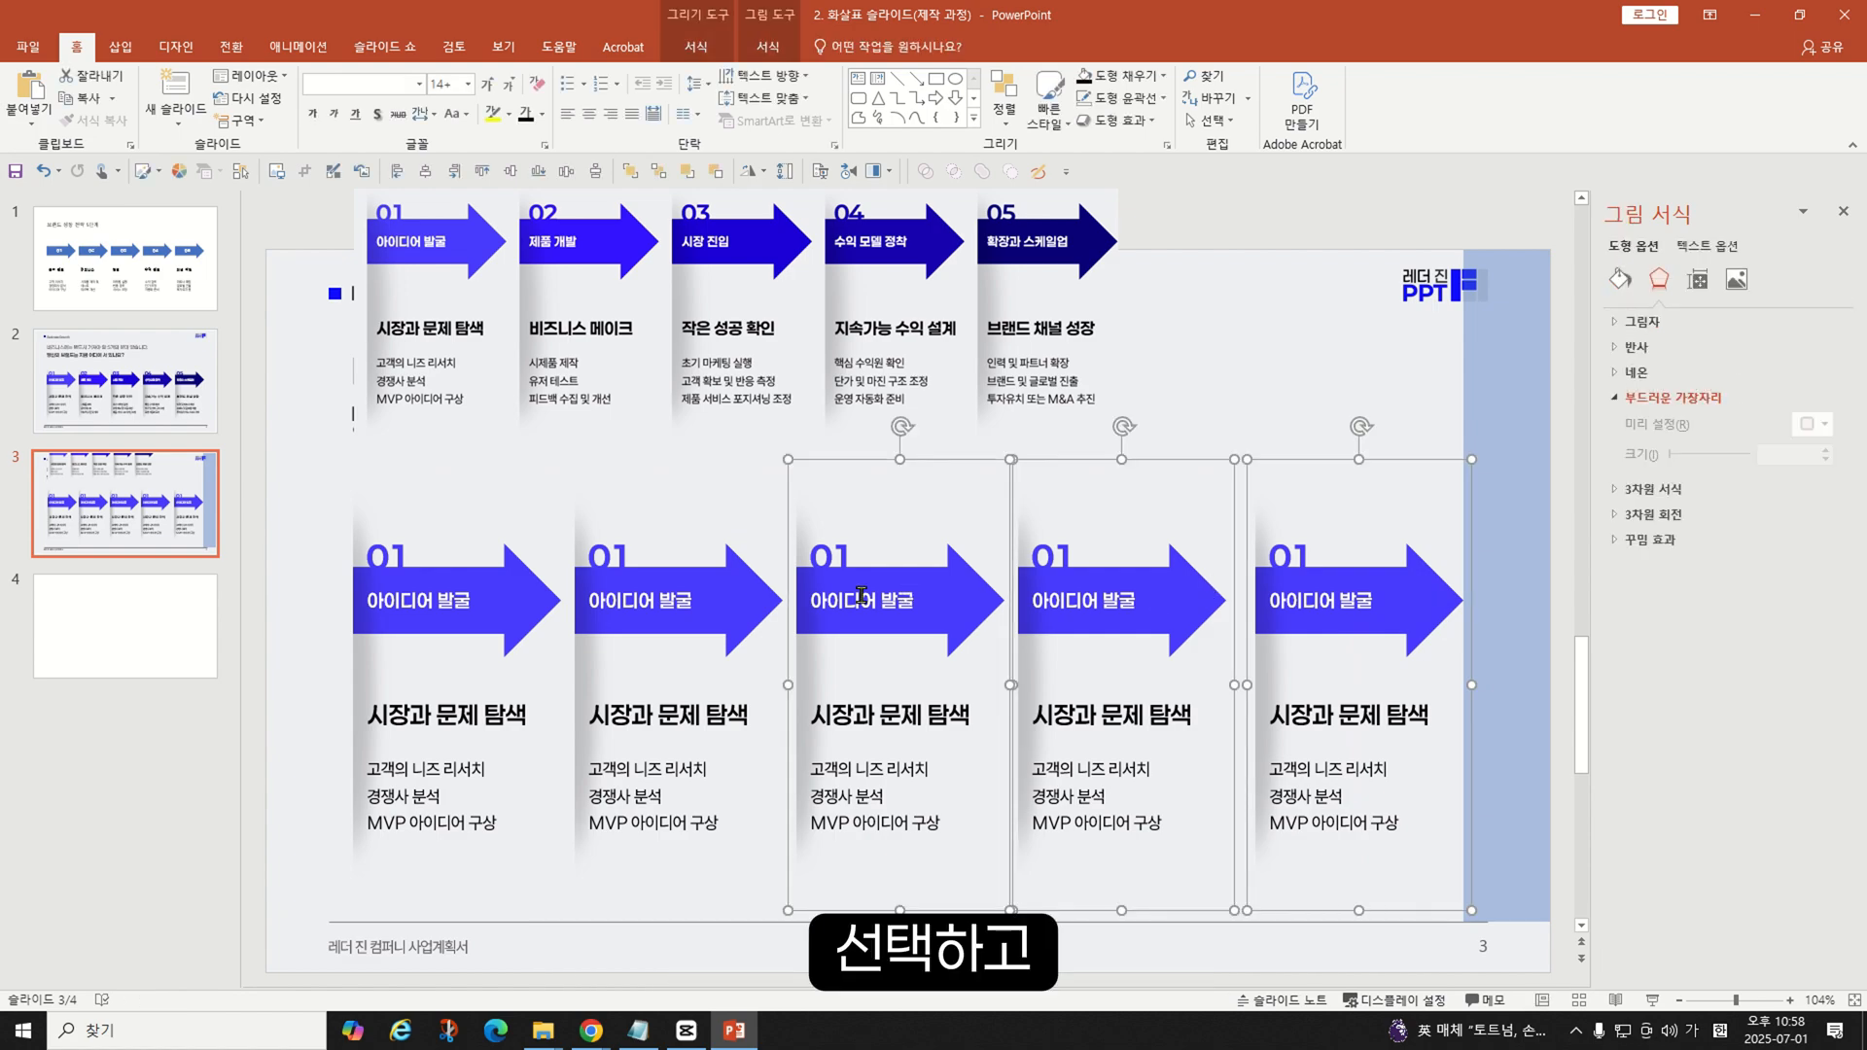
pyautogui.keyDown('shift'); pyautogui.click(702, 603); pyautogui.keyUp('shift')
pyautogui.keyDown('shift'); pyautogui.click(486, 599); pyautogui.keyUp('shift')
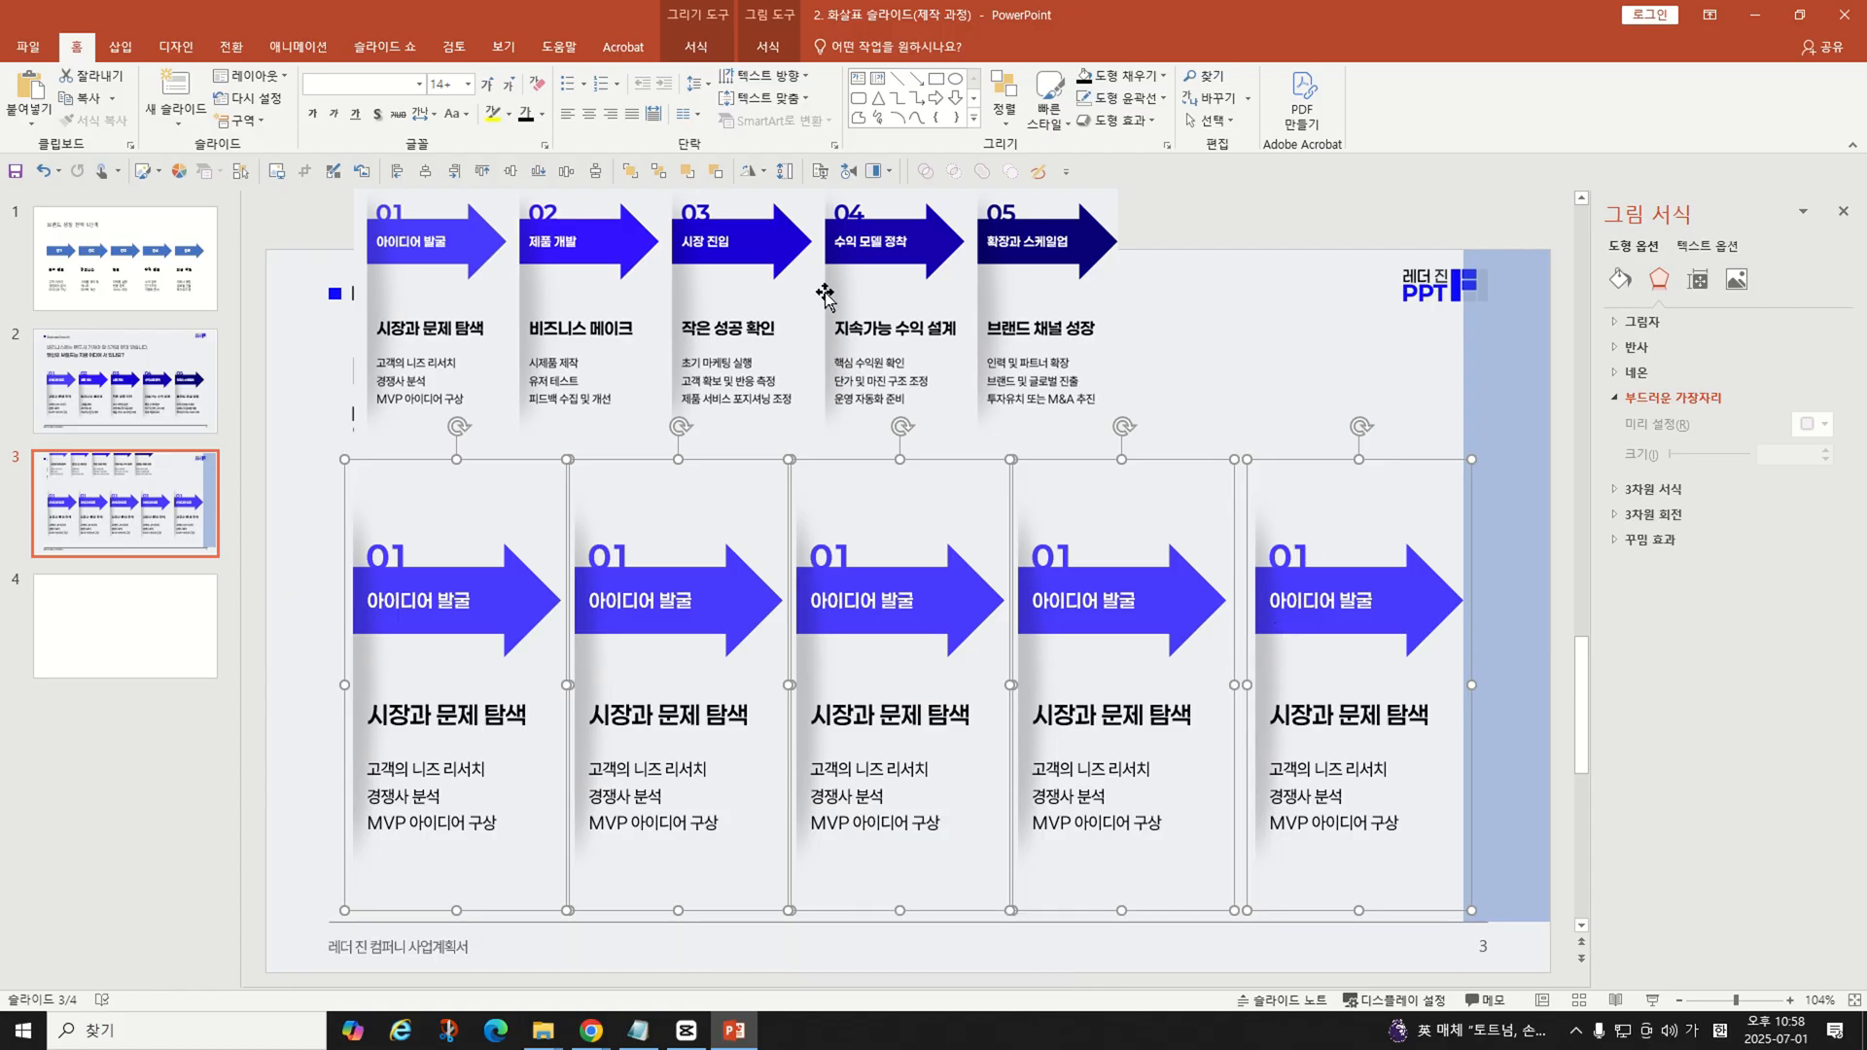
pyautogui.click(564, 174)
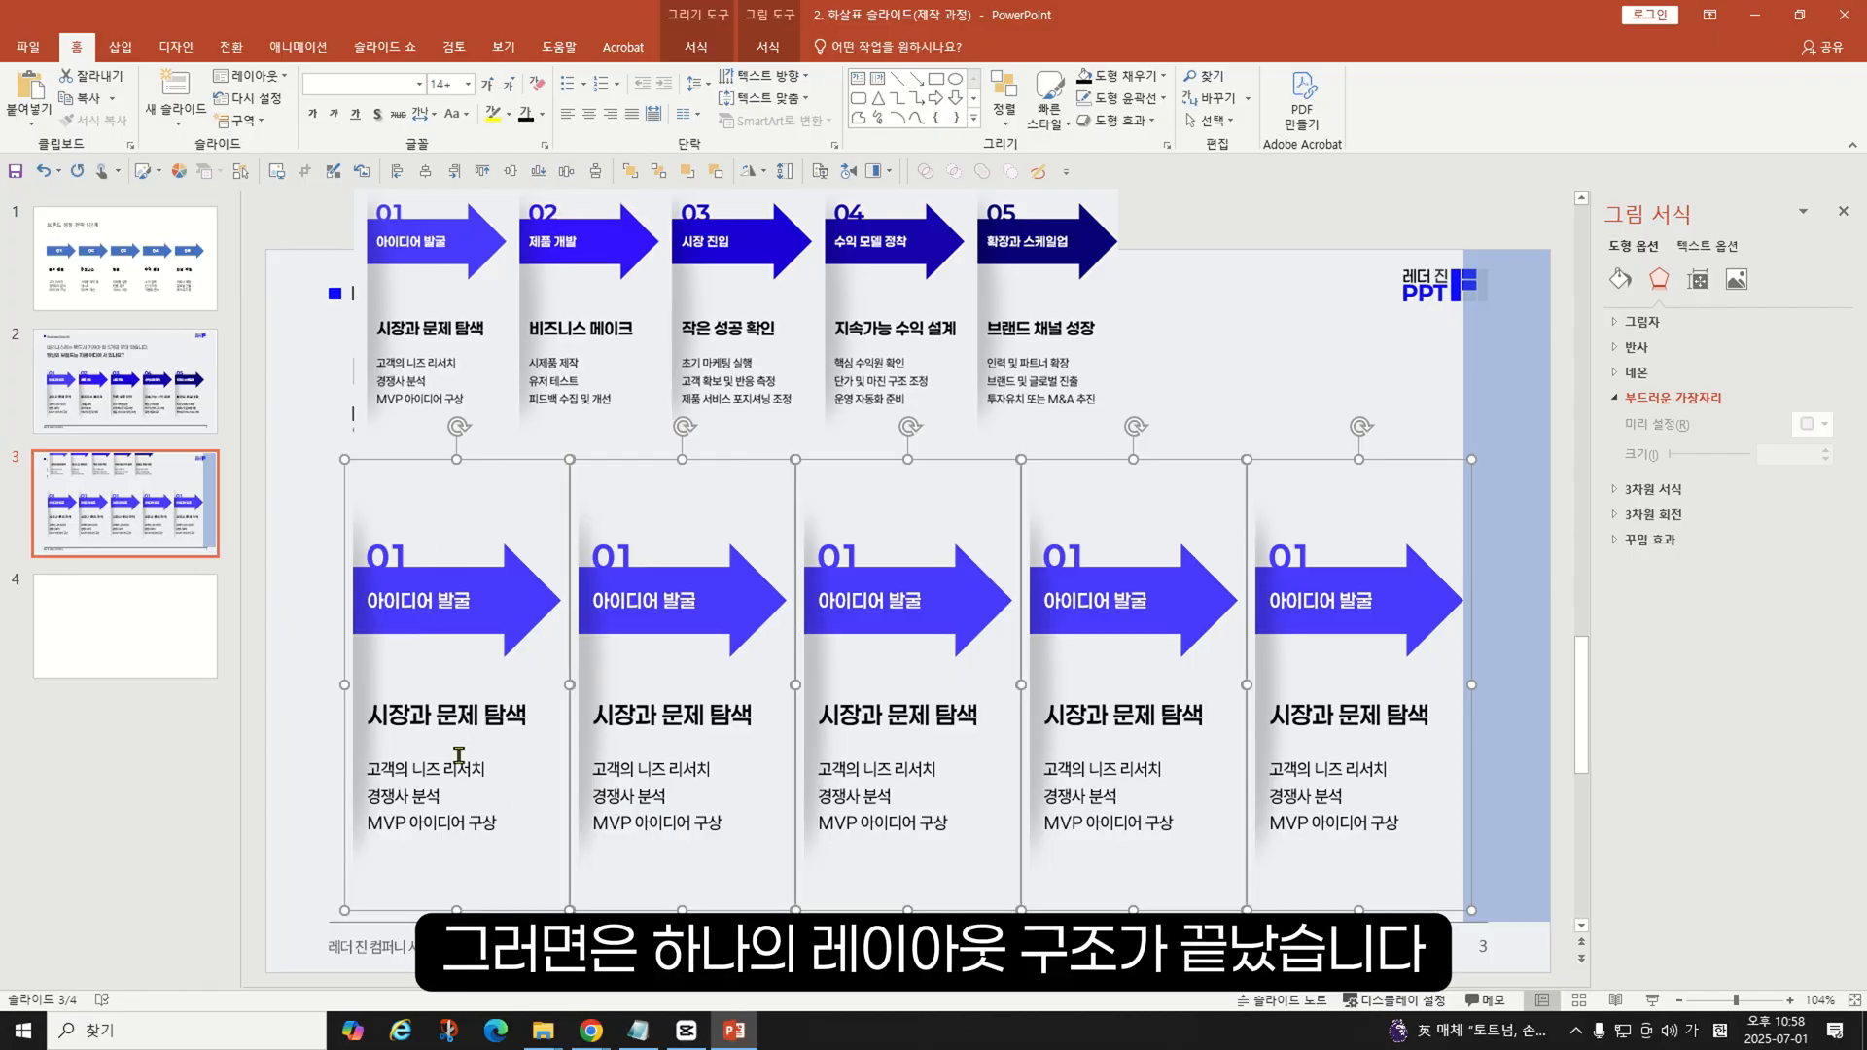